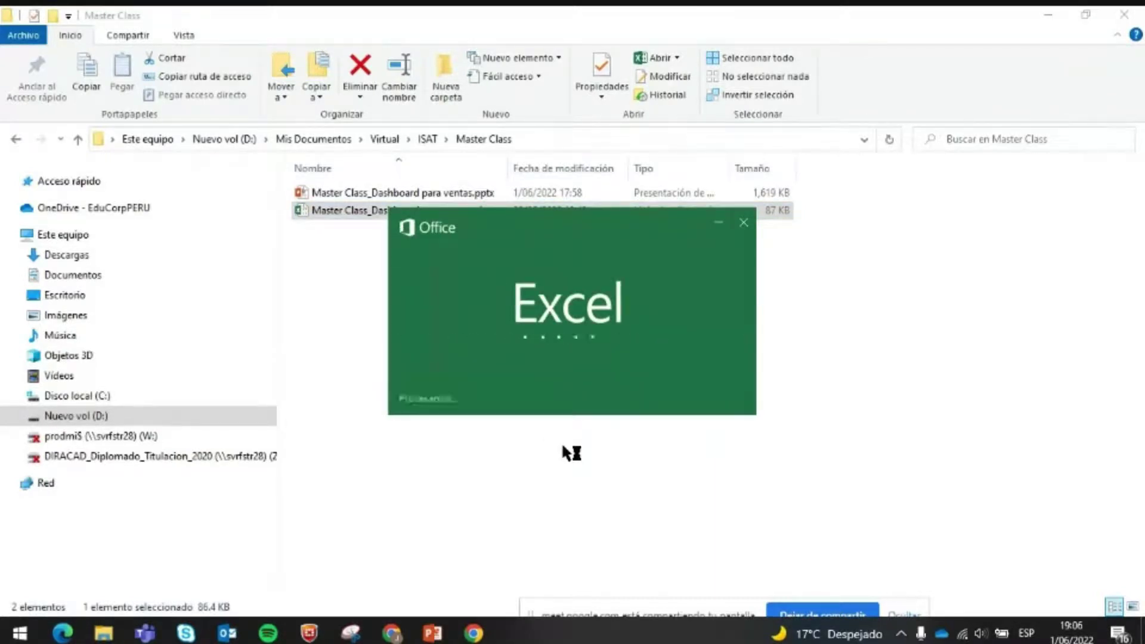
# - Read the pivot table instructions at the head of the Ejercicio 1 sheet and look over the RELACION DE PEDIDOS list
pyautogui.click(432, 633)
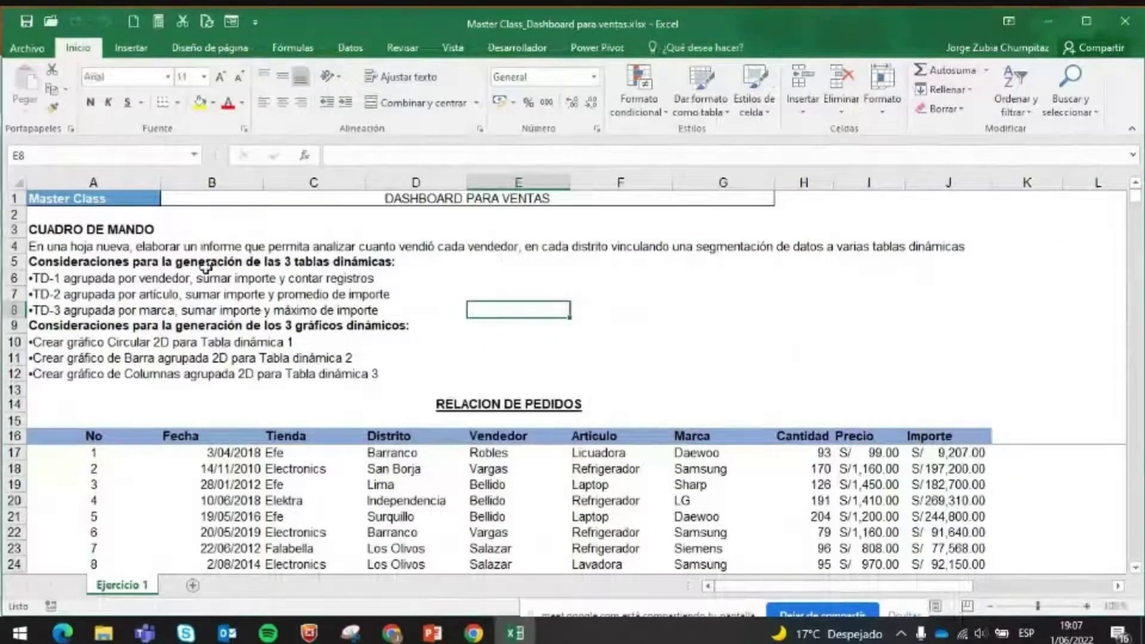
pyautogui.click(213, 278)
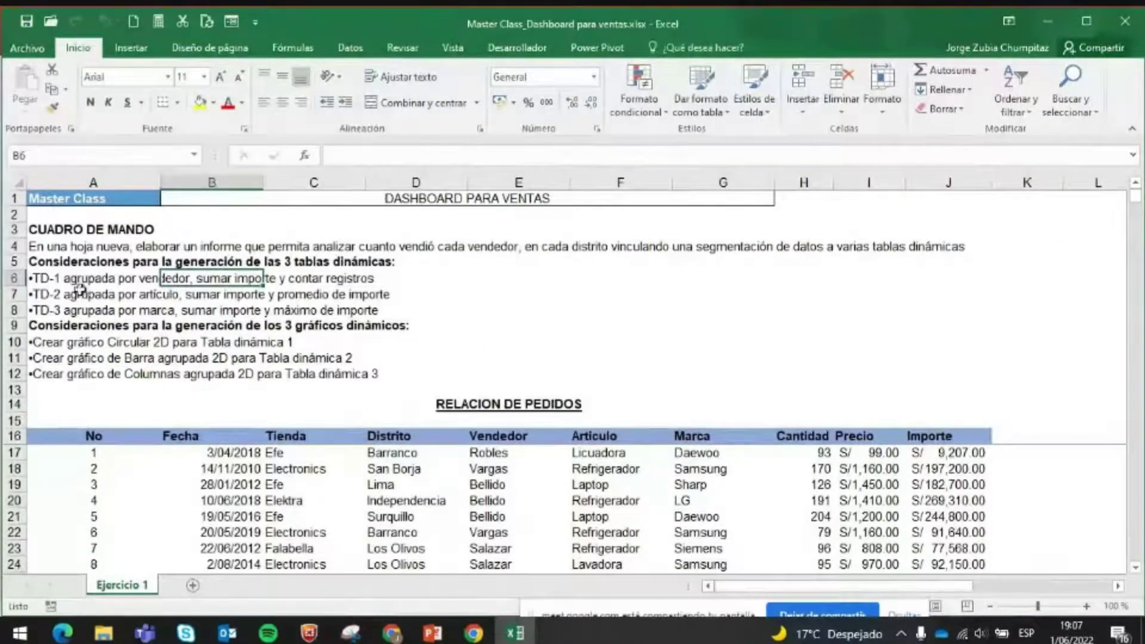
pyautogui.moveTo(63, 278); pyautogui.dragTo(368, 284)
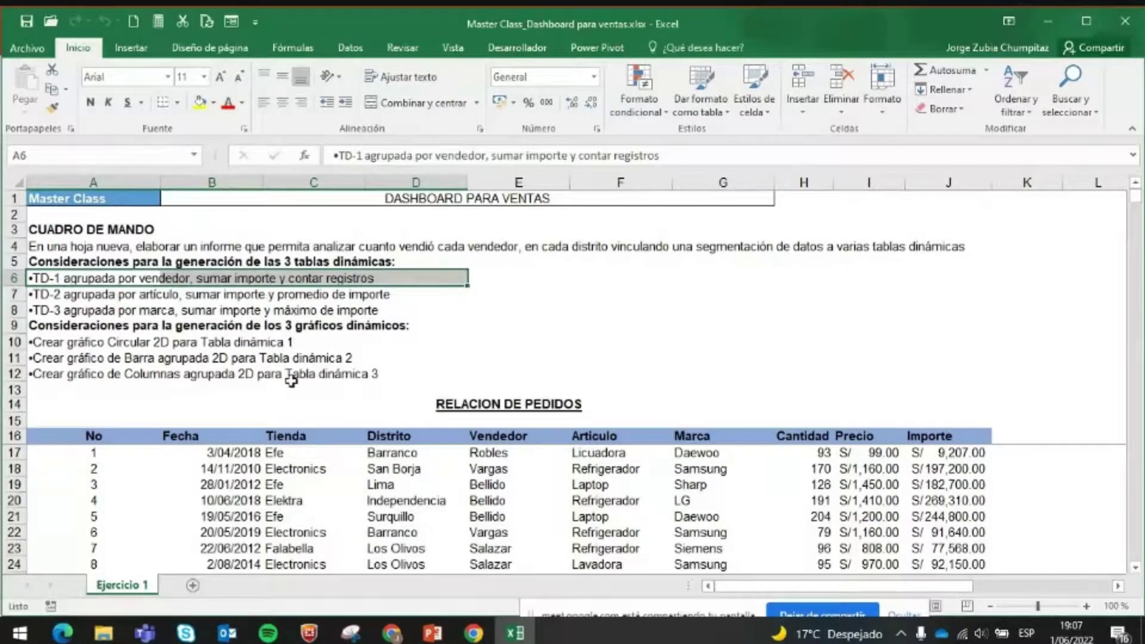
pyautogui.moveTo(120, 410); pyautogui.dragTo(542, 573)
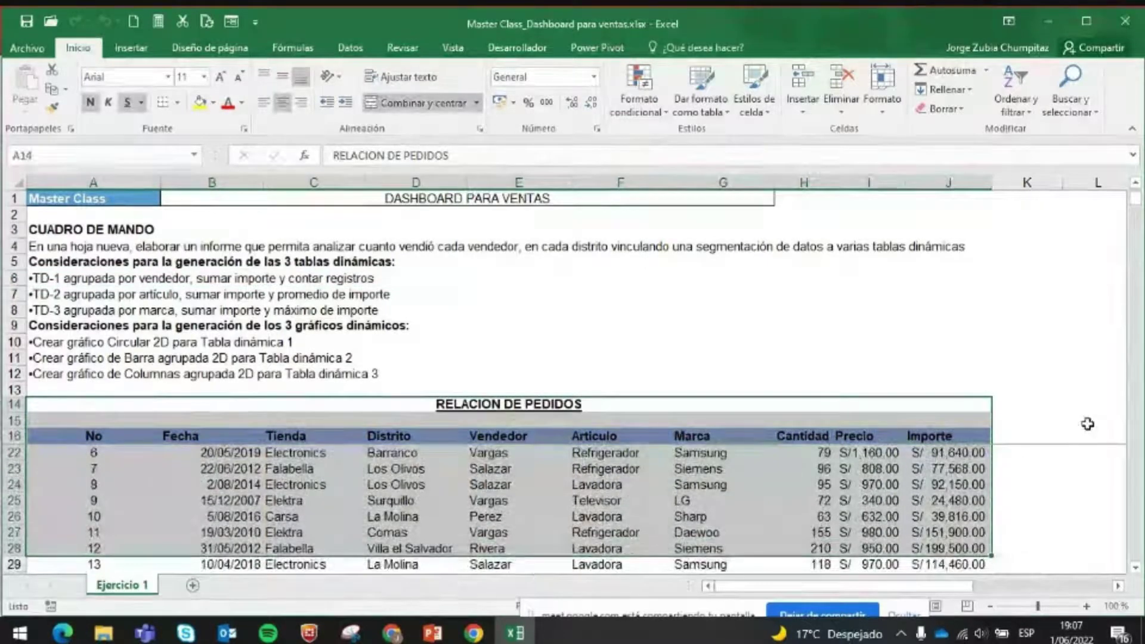
pyautogui.click(604, 420)
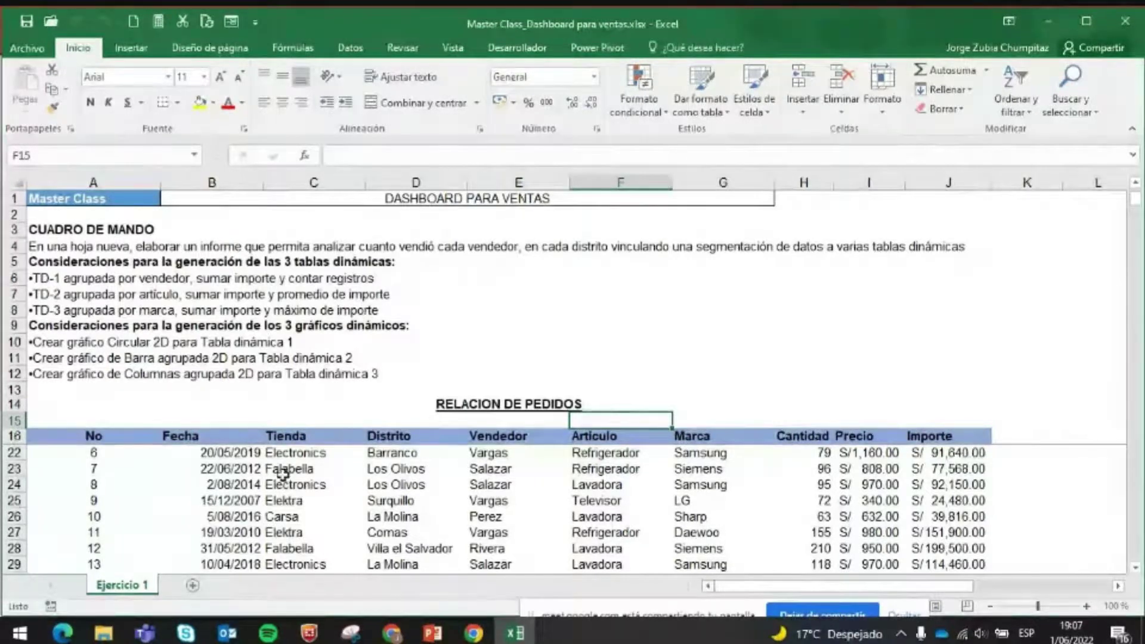
# - Unfreeze the panes of the Ejercicio 1 worksheet
pyautogui.click(411, 471)
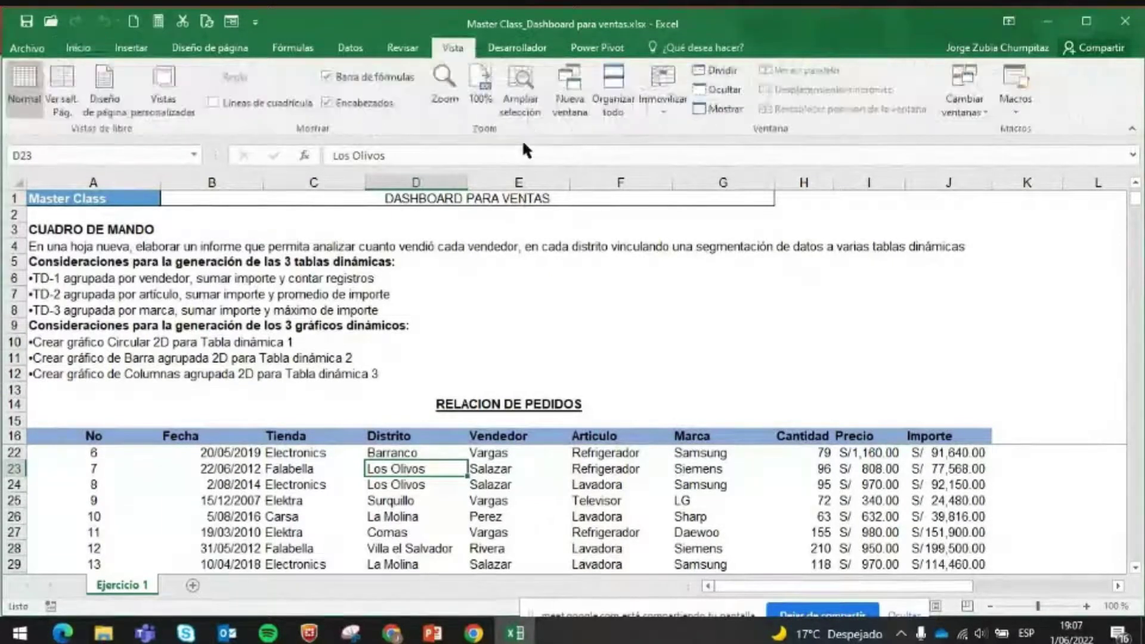
pyautogui.click(663, 96)
pyautogui.click(692, 149)
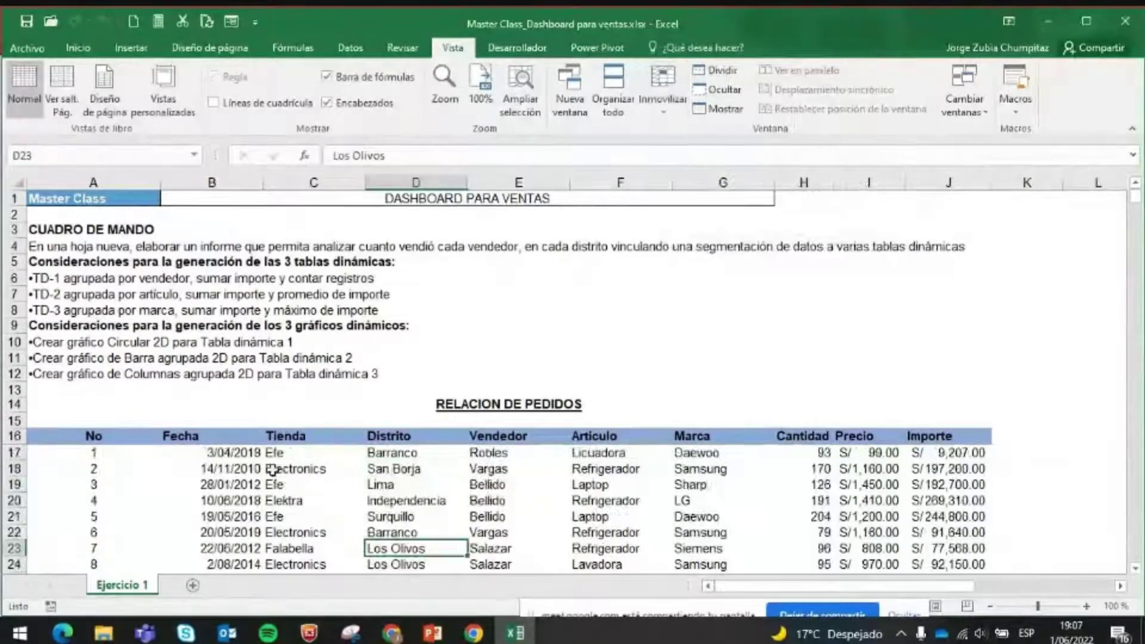
# - Examine the order records from row 17 down and the column headings in row 16
pyautogui.click(423, 459)
pyautogui.moveTo(89, 452); pyautogui.dragTo(972, 533)
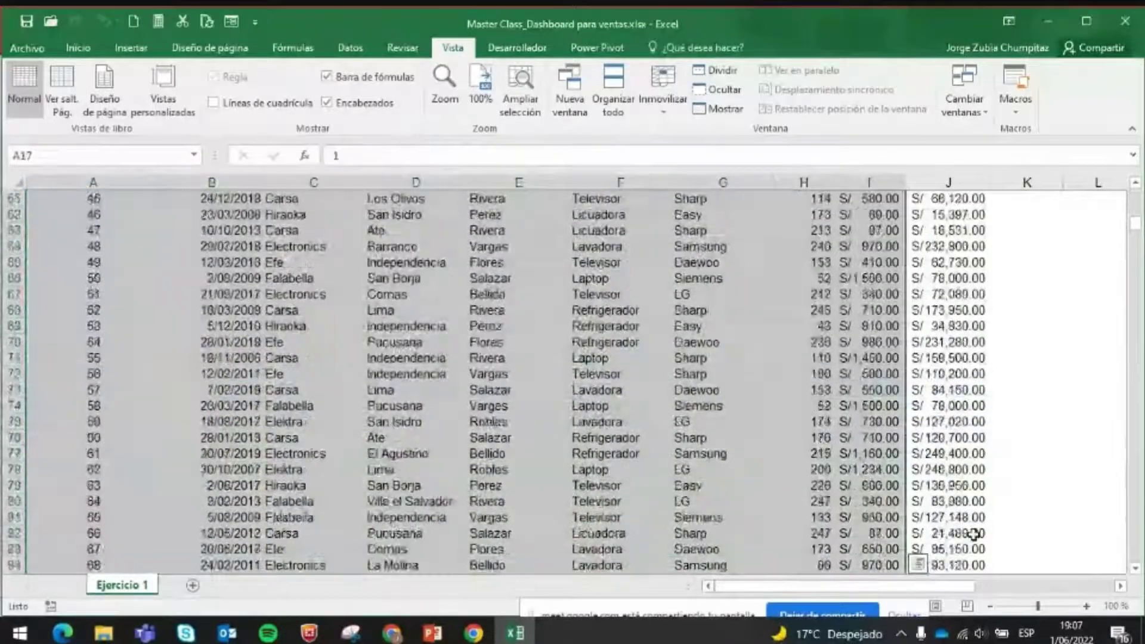
pyautogui.scroll(20, 646, 485)
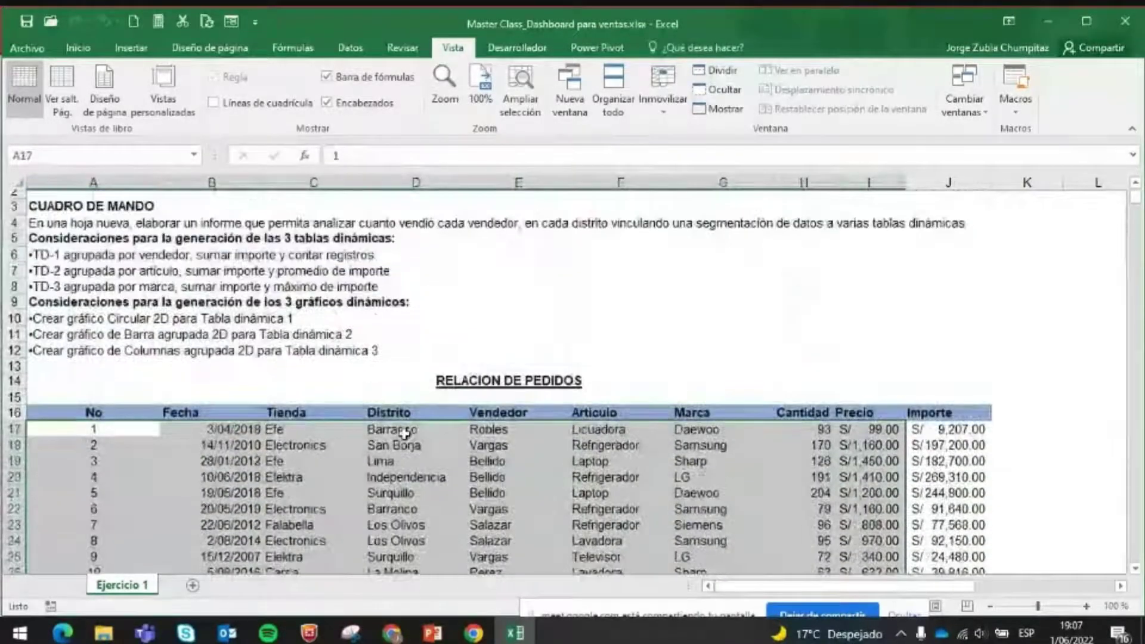
pyautogui.scroll(-2, 404, 433)
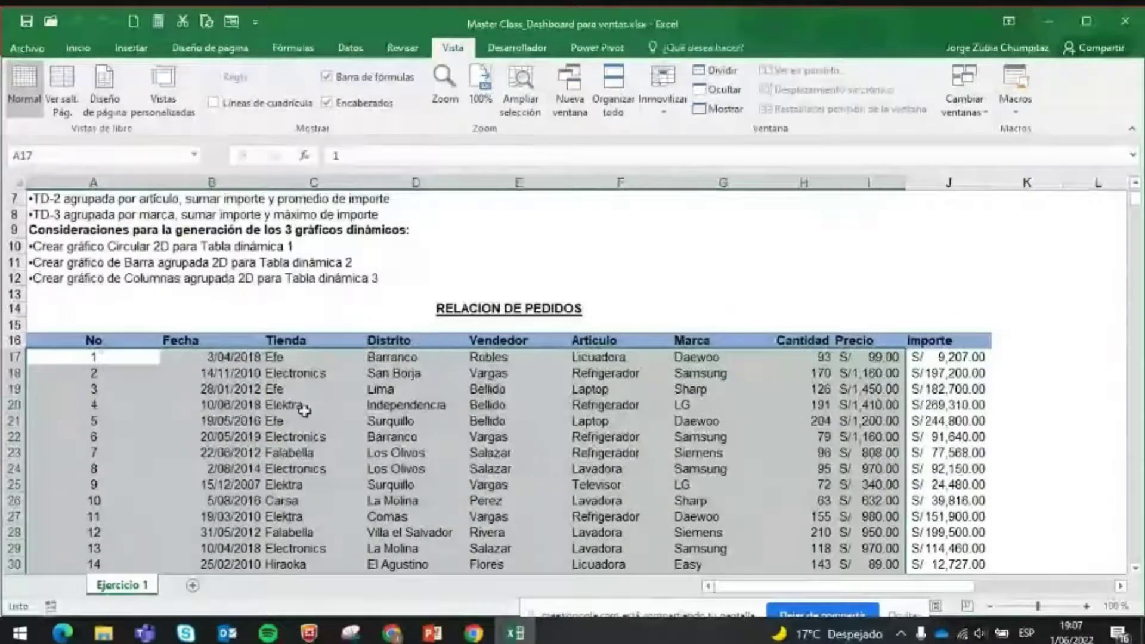
pyautogui.click(102, 338)
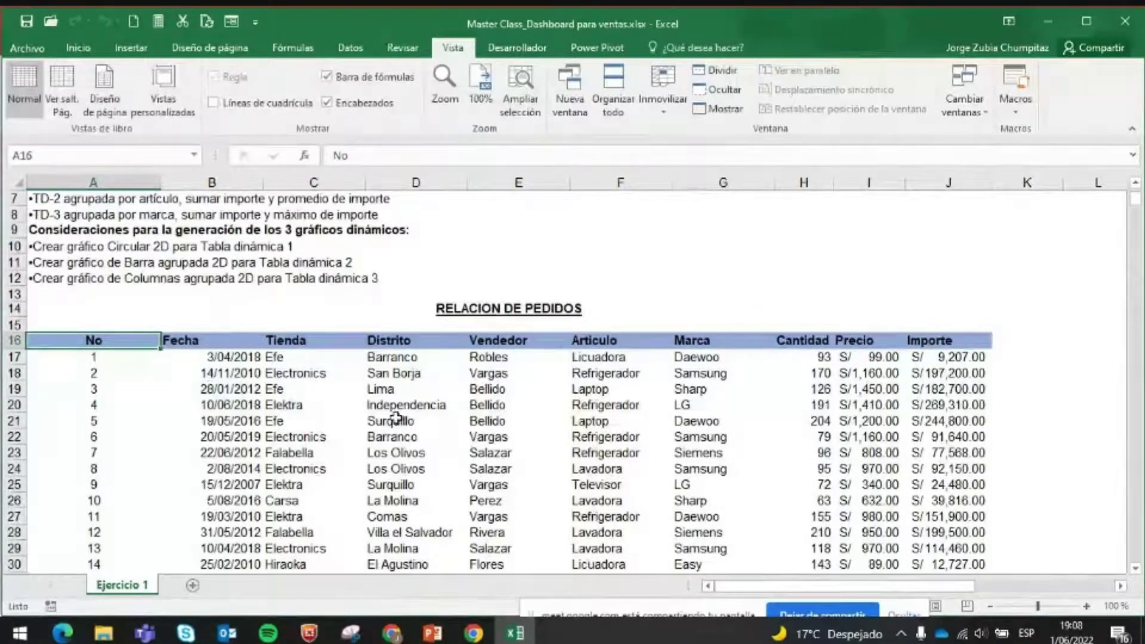
# - Format the whole order list starting at A16 as a table with headers, using Estilo de tabla medio 1
pyautogui.click(241, 402)
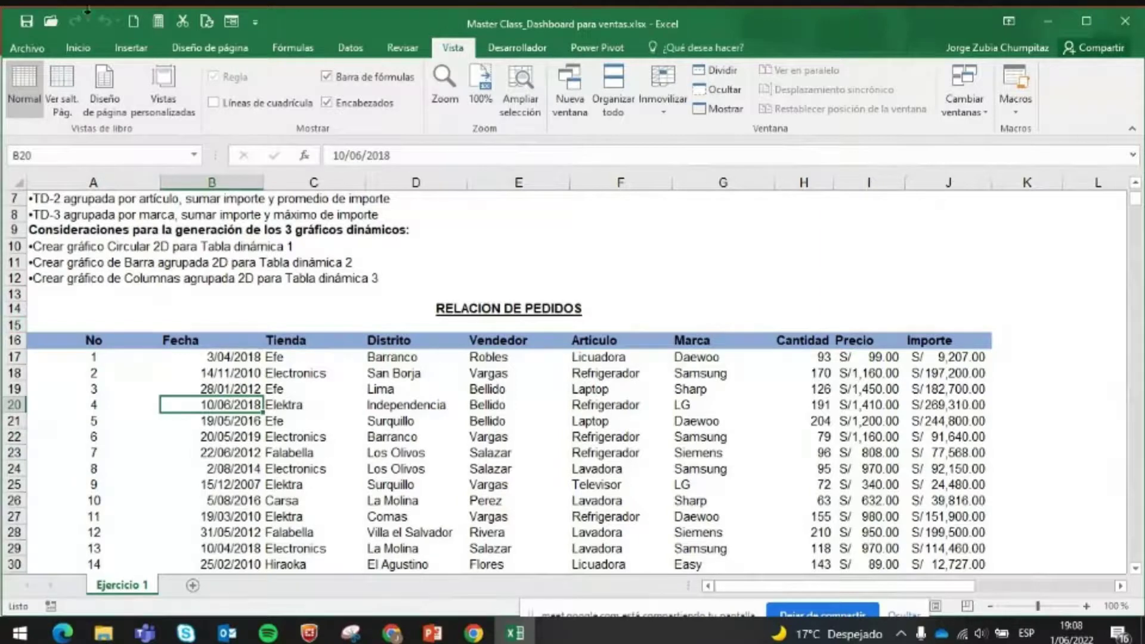
pyautogui.click(78, 51)
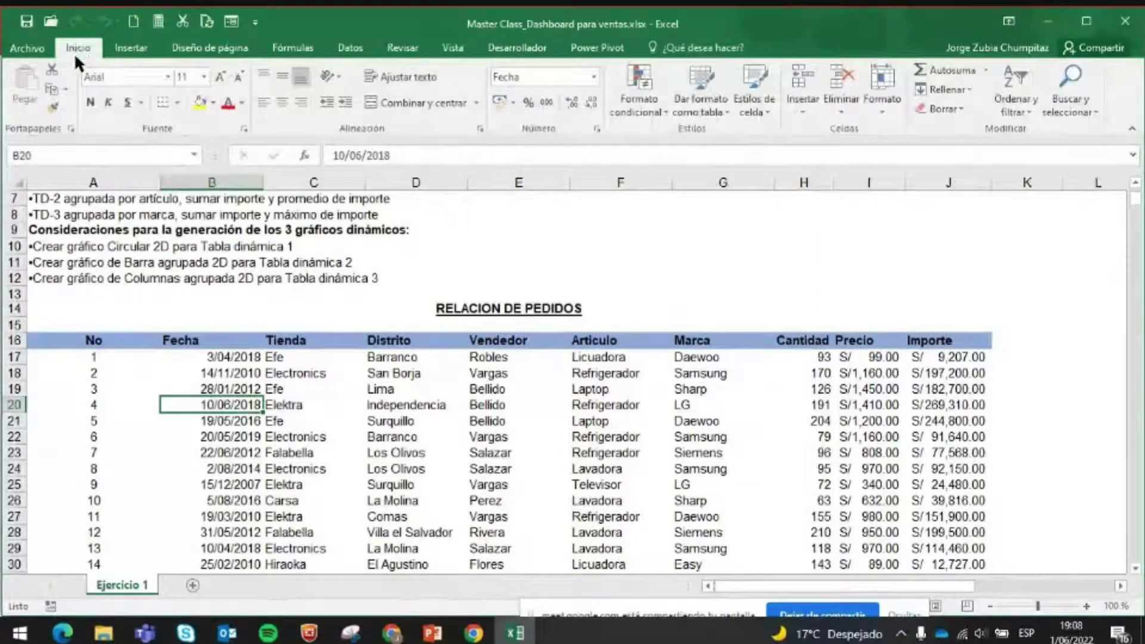
pyautogui.click(699, 107)
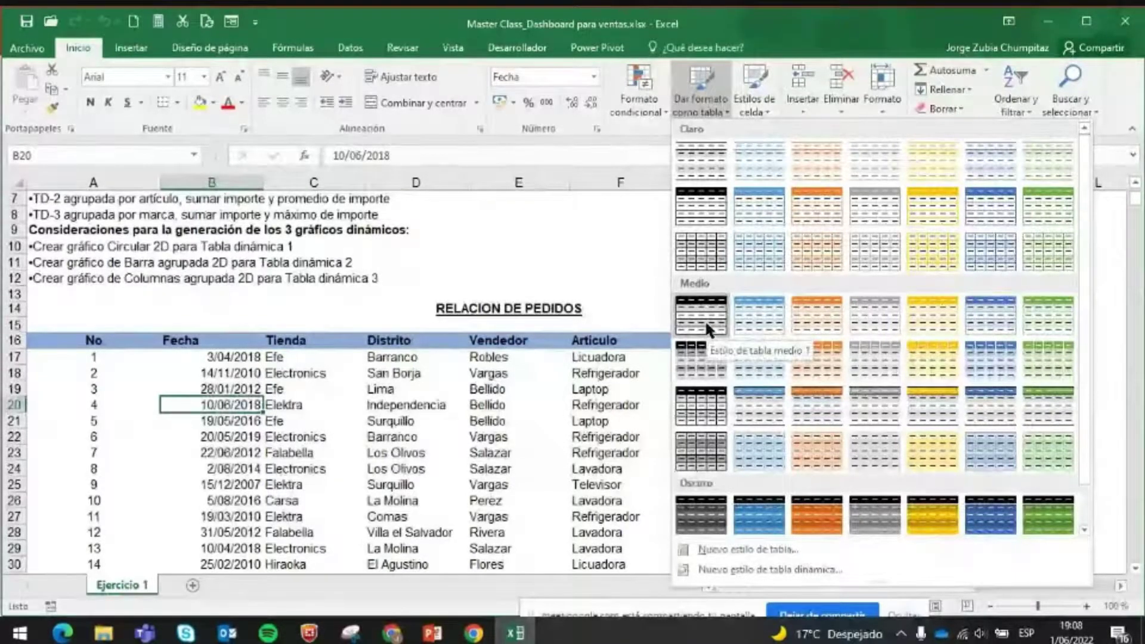
pyautogui.press('Escape')
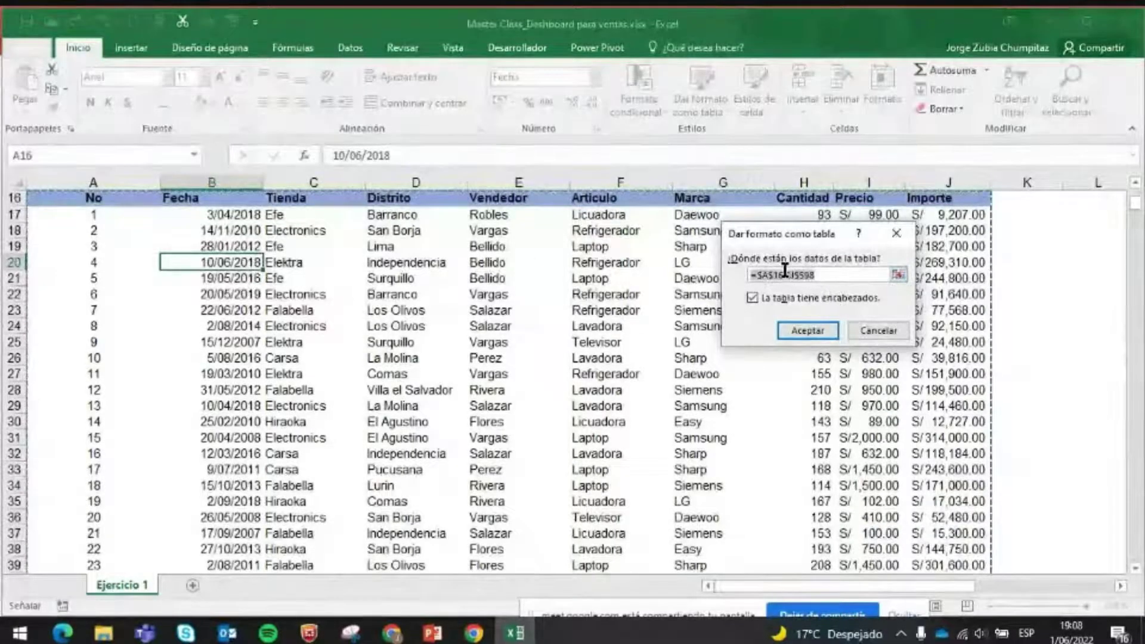
pyautogui.scroll(3, 584, 366)
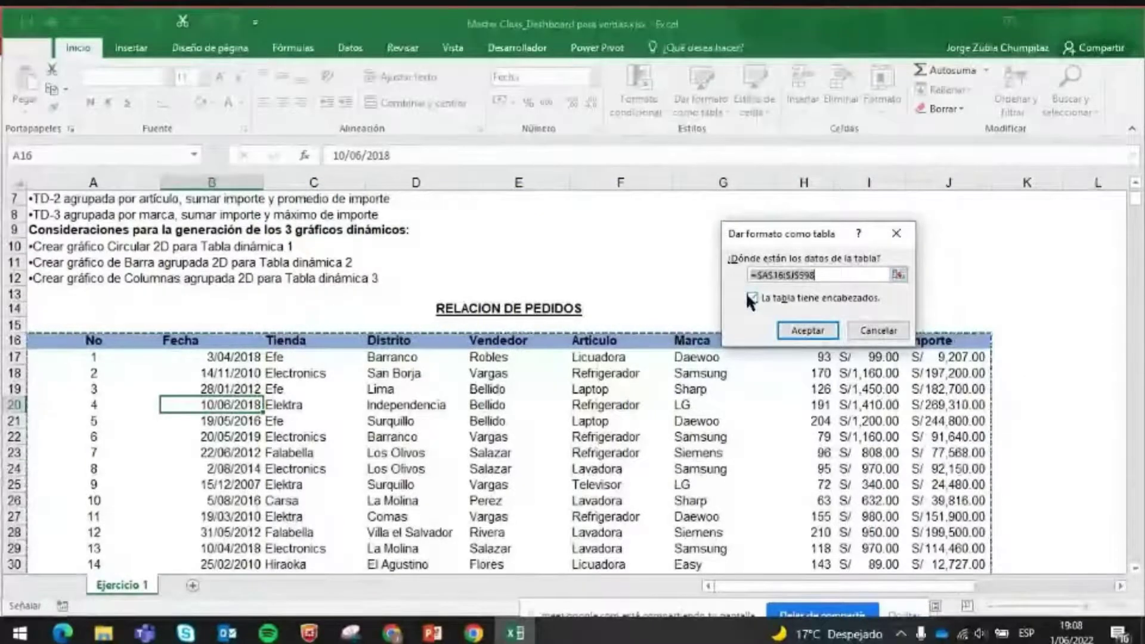
pyautogui.click(818, 272)
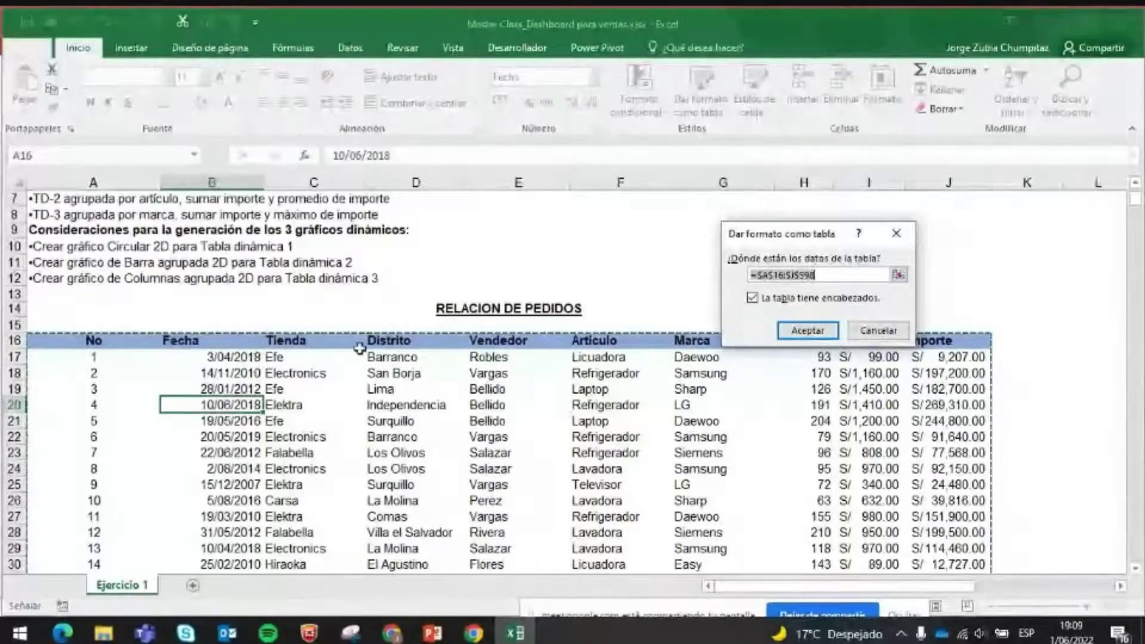
pyautogui.click(810, 329)
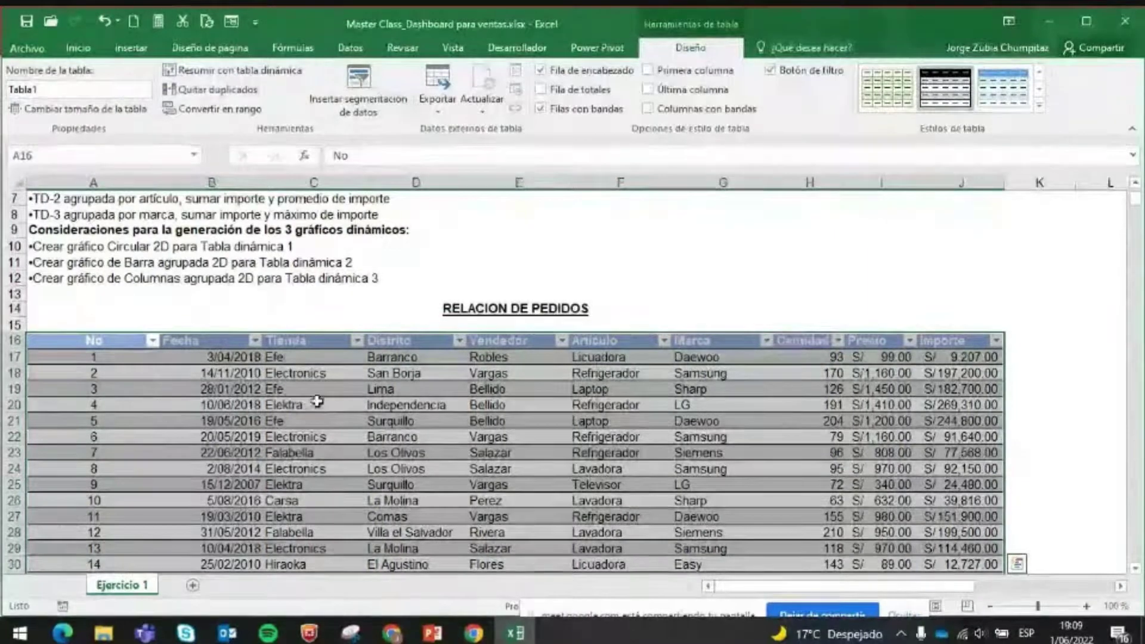
# - Rename the order table as TablaVendedores
pyautogui.doubleClick(57, 89)
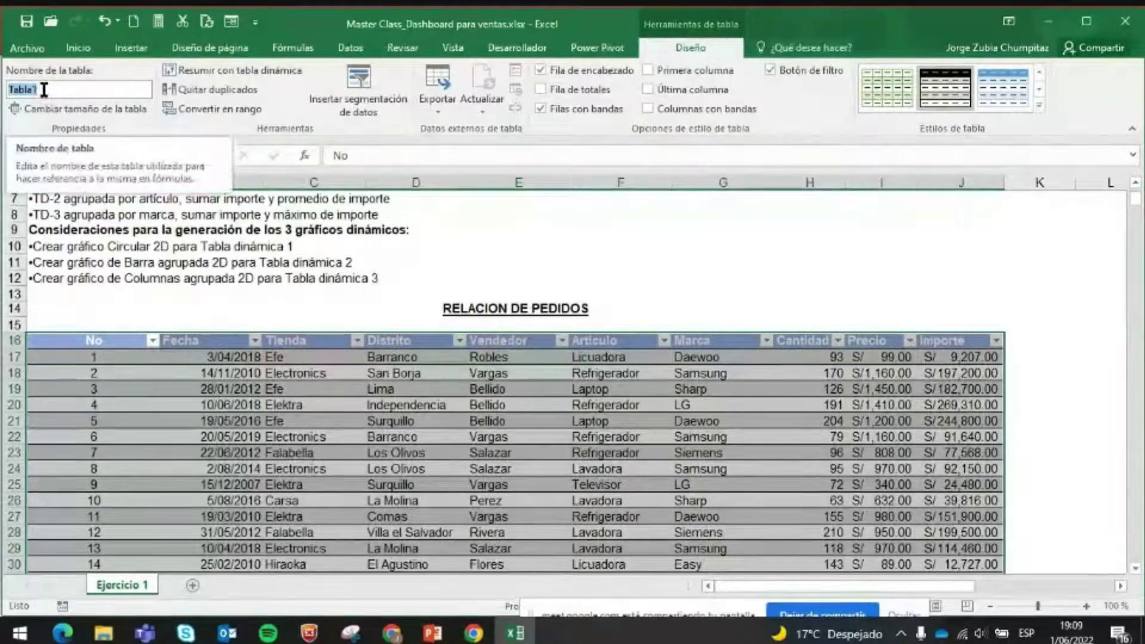
pyautogui.click(43, 89)
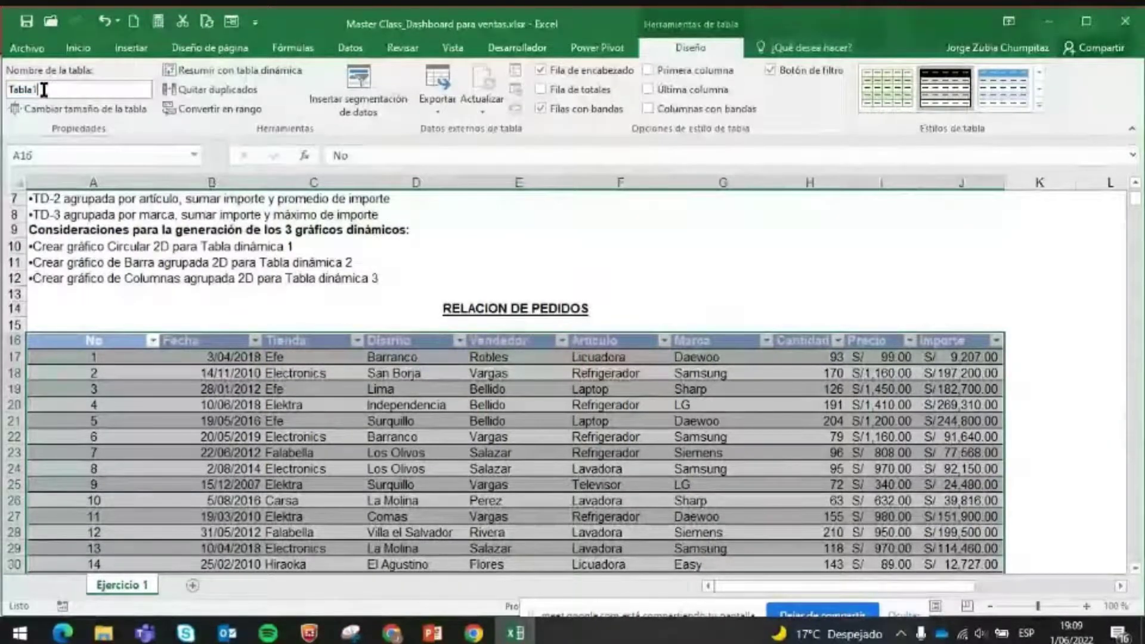
pyautogui.press('BackSpace')
pyautogui.write('Vend')
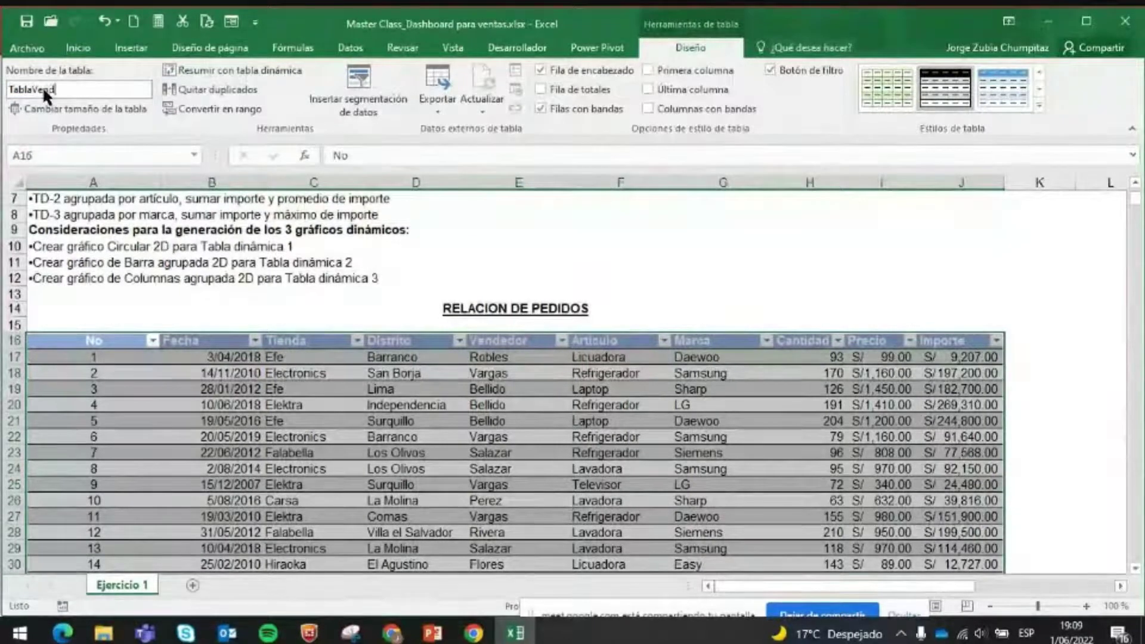
pyautogui.write('edores')
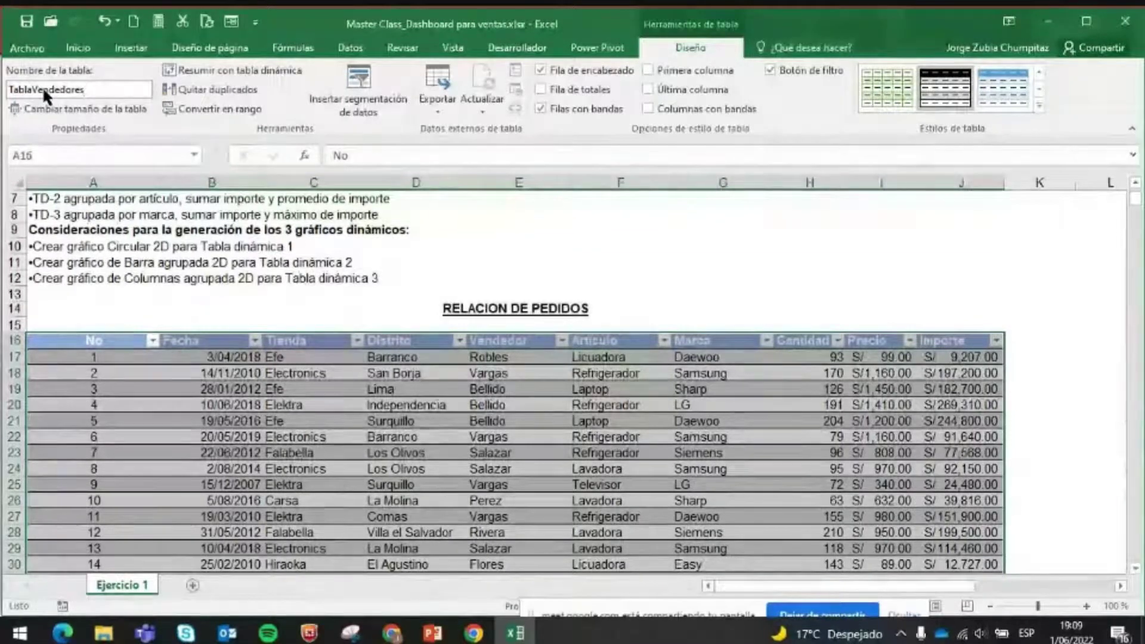
pyautogui.press('Return')
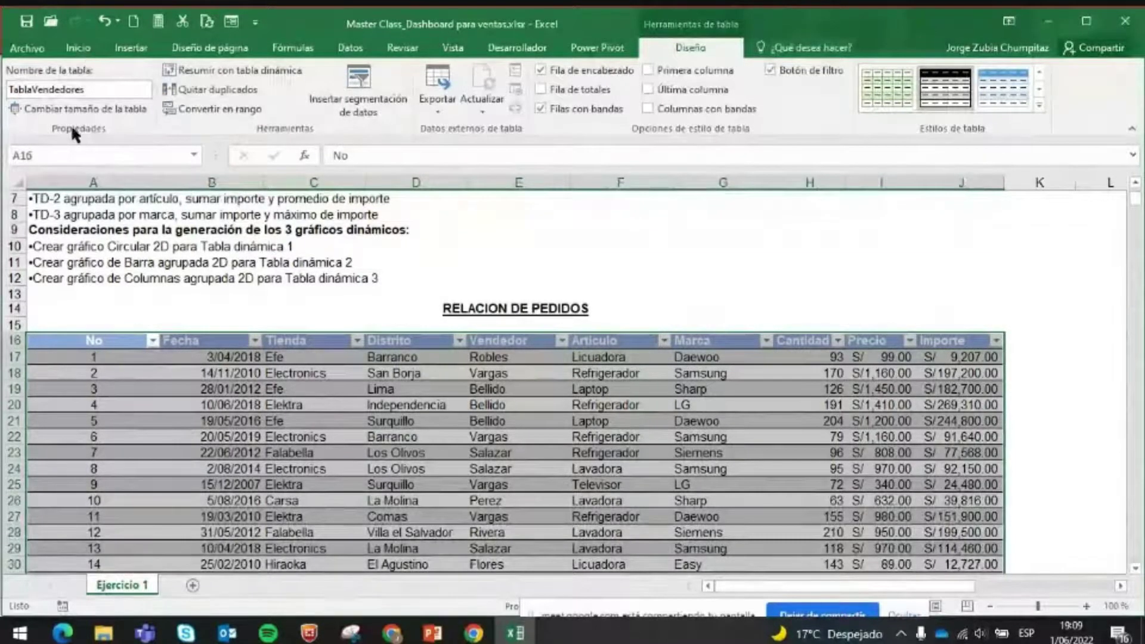
# - Check the order table's name, and review the dashboard requirements and column headings
pyautogui.click(501, 420)
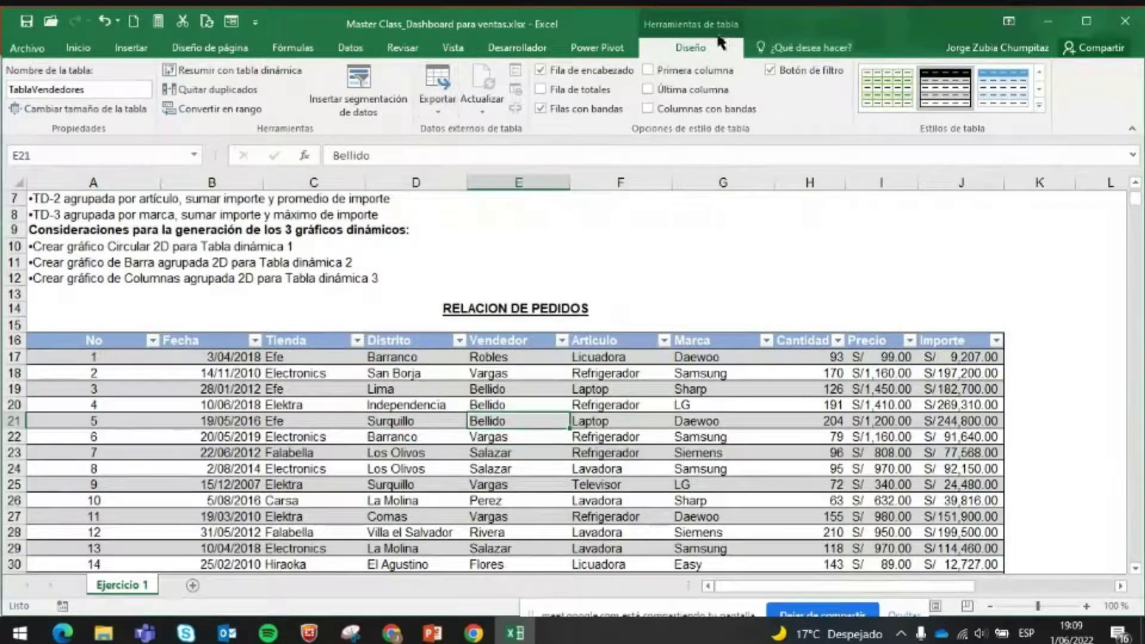
pyautogui.click(80, 88)
pyautogui.moveTo(98, 90); pyautogui.dragTo(5, 90)
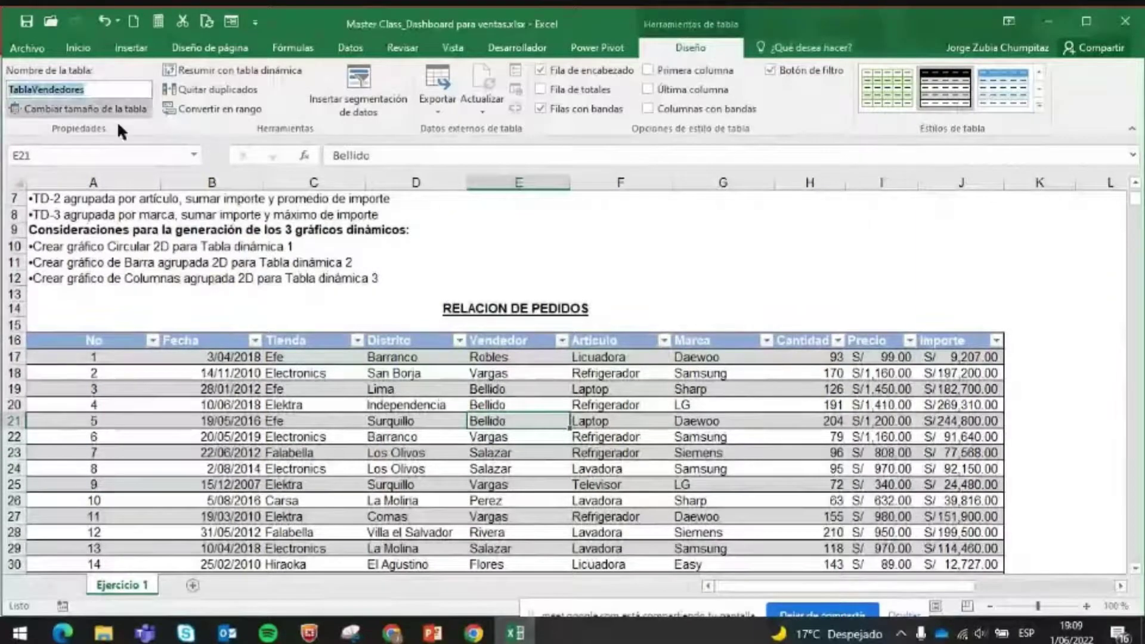
pyautogui.click(373, 442)
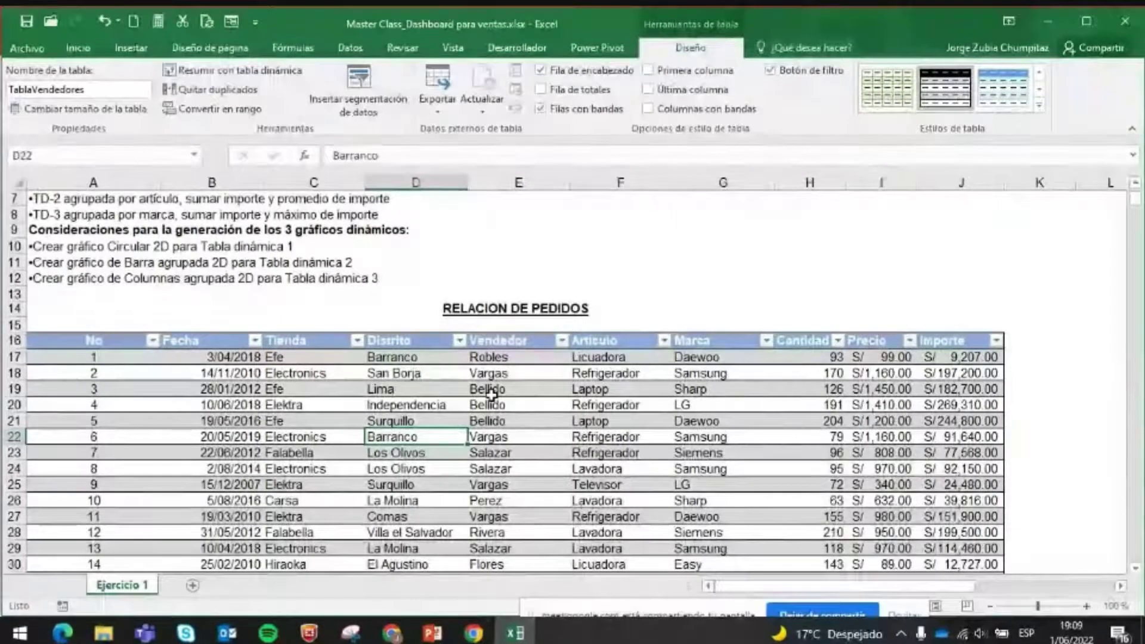
pyautogui.scroll(2, 489, 392)
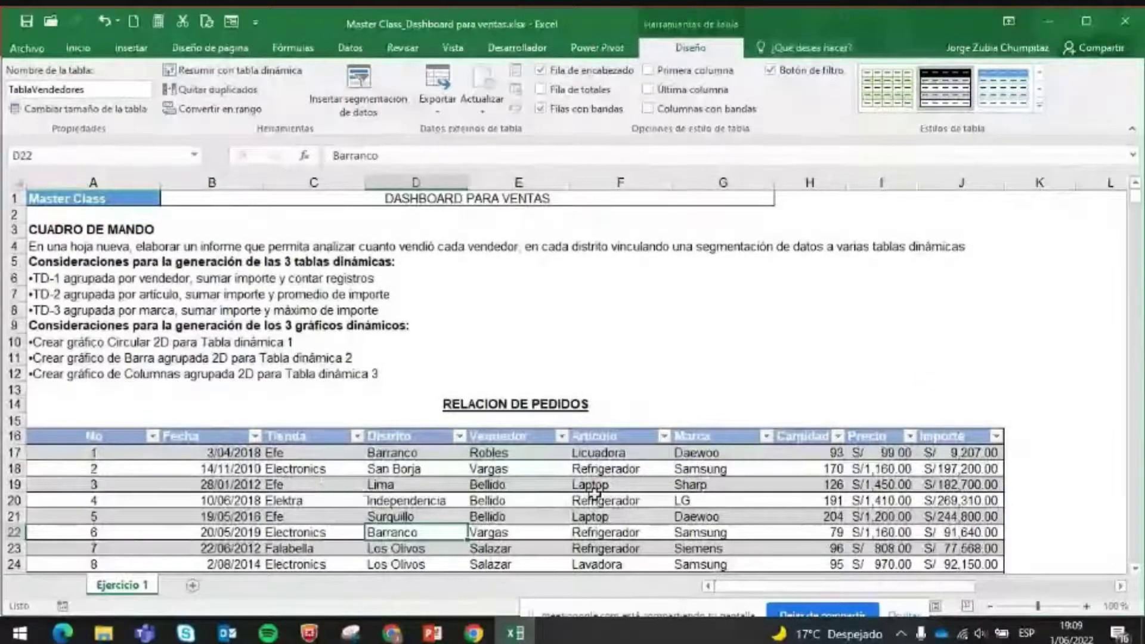
pyautogui.scroll(-1, 305, 505)
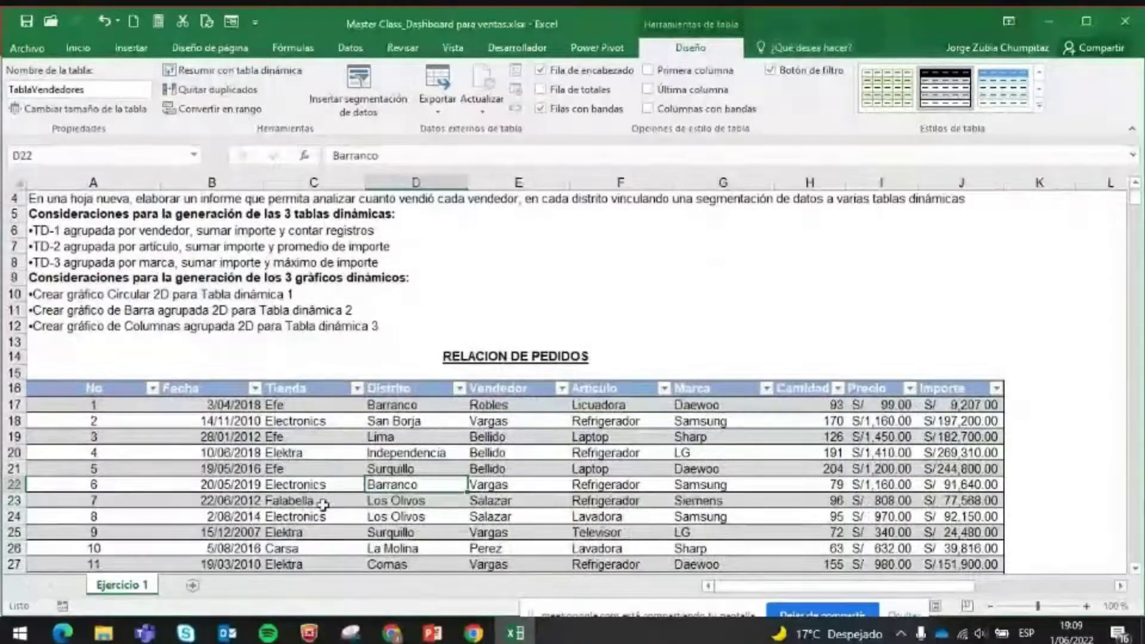
pyautogui.click(201, 394)
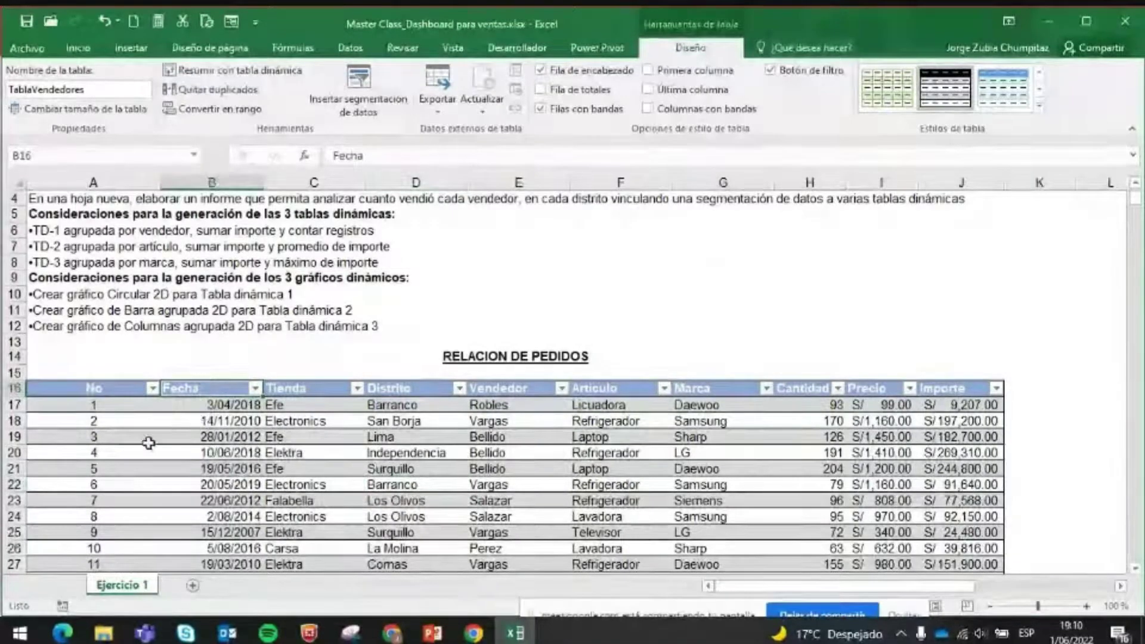
# - Insert a pivot table from TablaVendedores on a new worksheet and move that sheet after Ejercicio 1
pyautogui.click(119, 440)
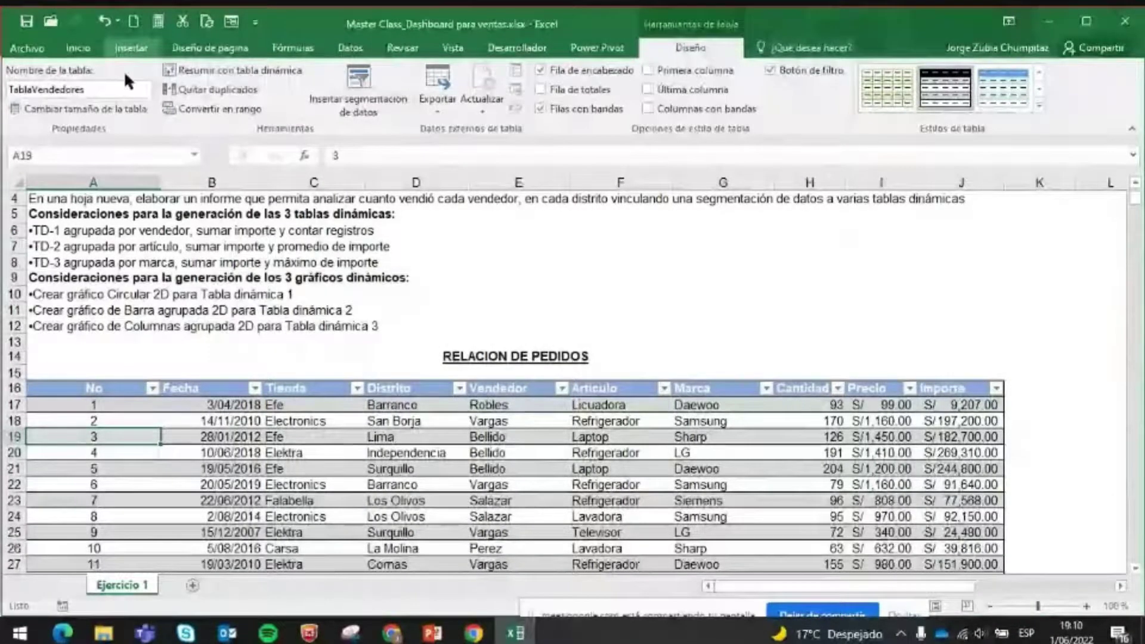
pyautogui.click(131, 48)
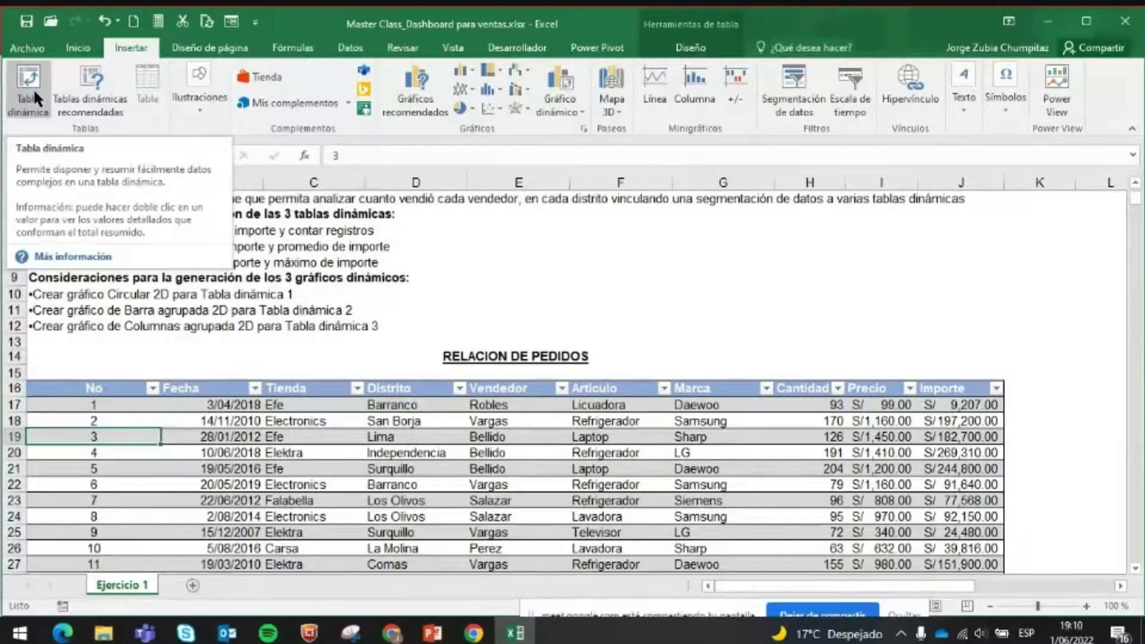
pyautogui.click(33, 88)
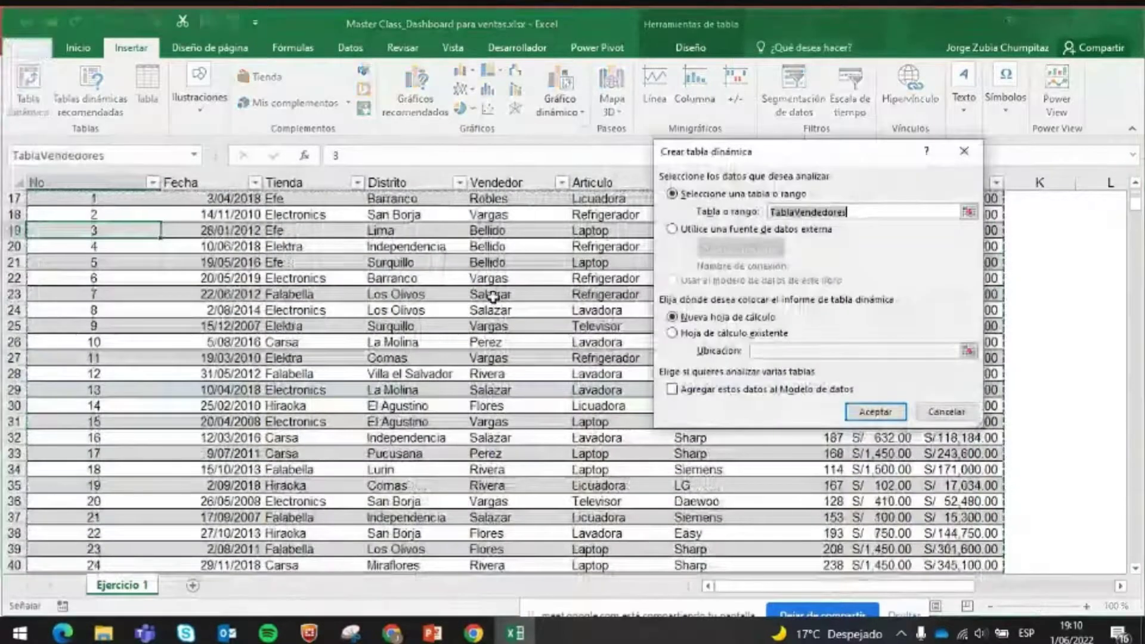
pyautogui.moveTo(693, 152); pyautogui.dragTo(506, 180)
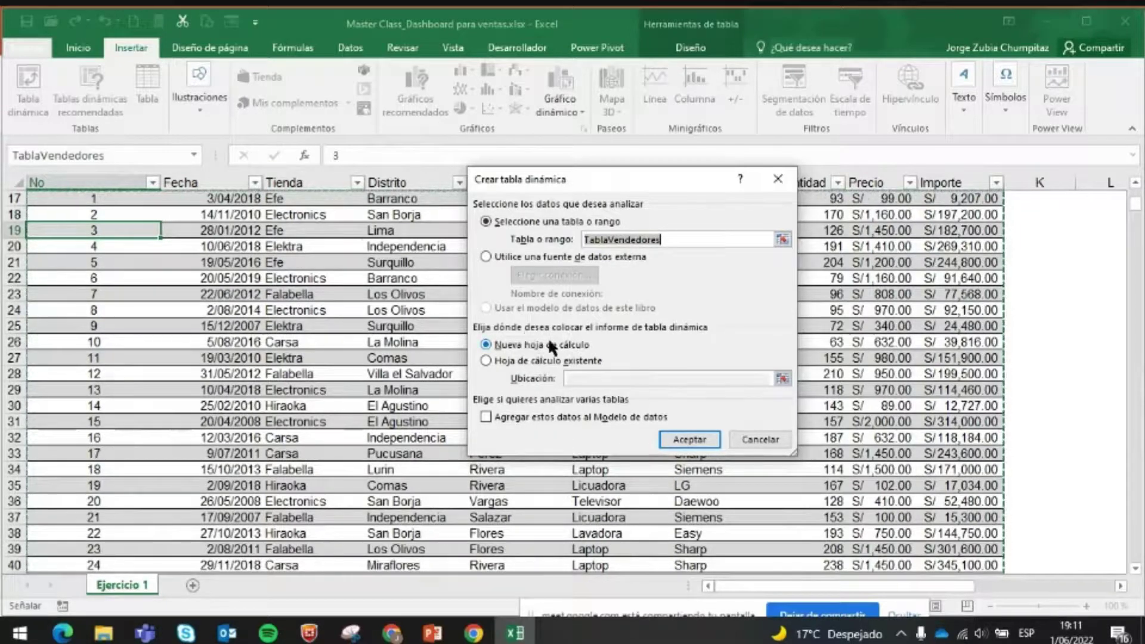
pyautogui.click(685, 440)
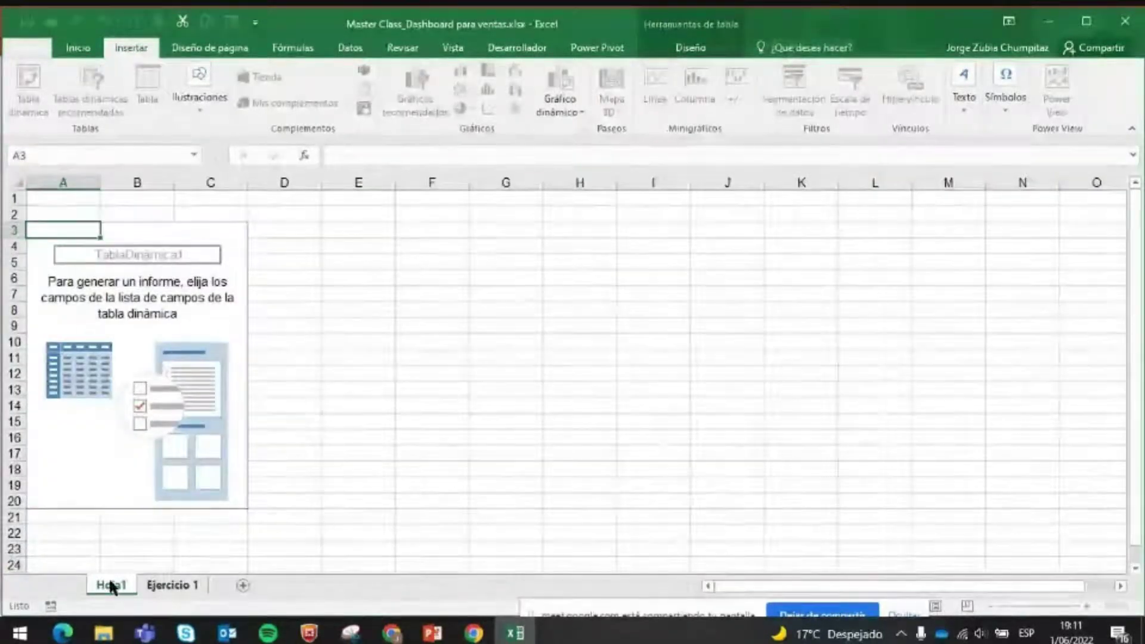
pyautogui.moveTo(249, 570); pyautogui.dragTo(212, 576)
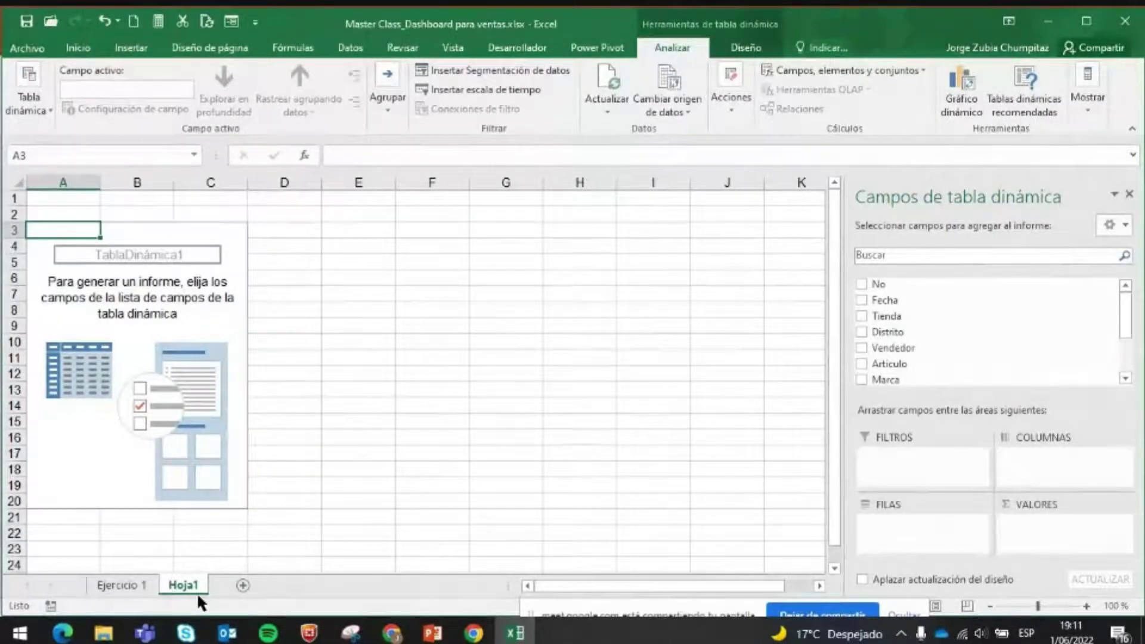
# - Add a blank separator sheet between Ejercicio 1 and the pivot table sheet, and name it --->
pyautogui.click(240, 587)
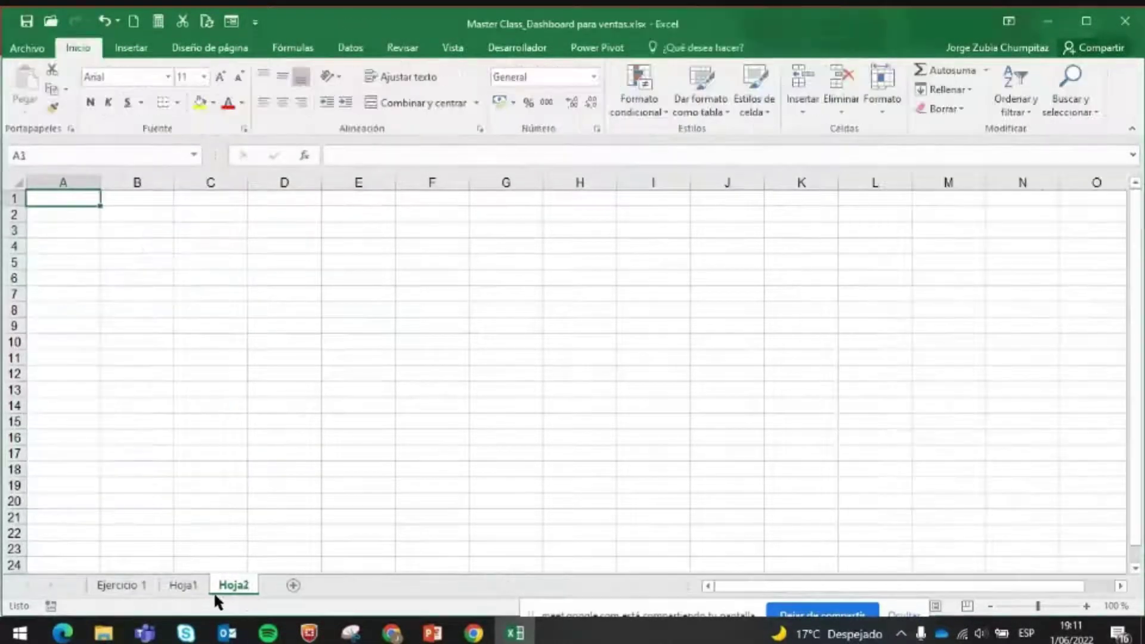
pyautogui.moveTo(237, 586); pyautogui.dragTo(194, 587)
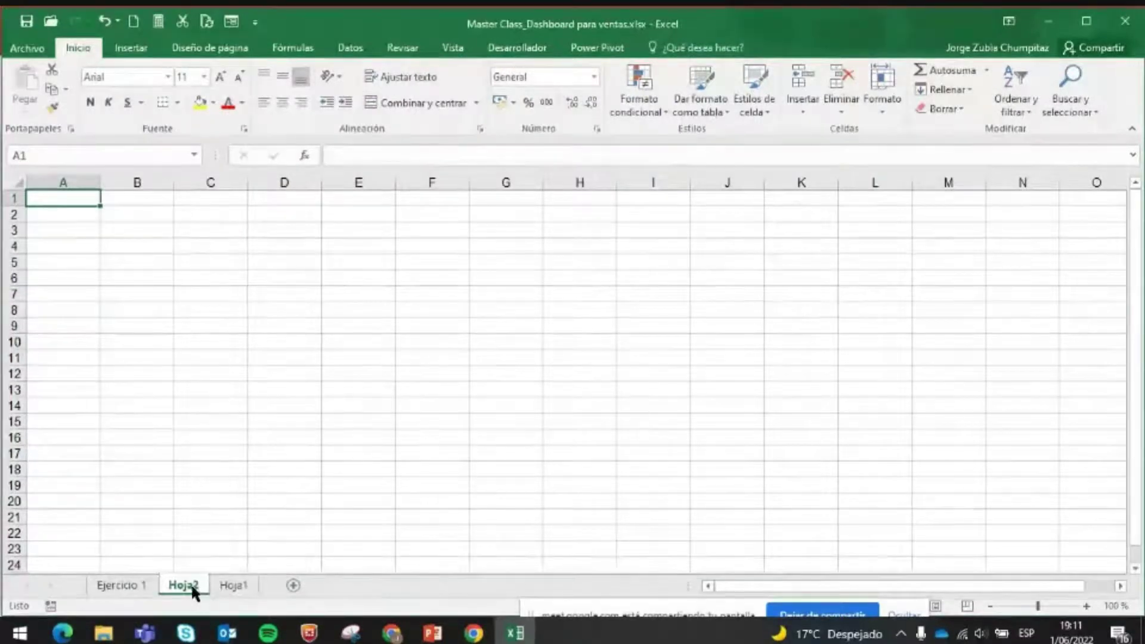
pyautogui.doubleClick(184, 585)
pyautogui.write('--->')
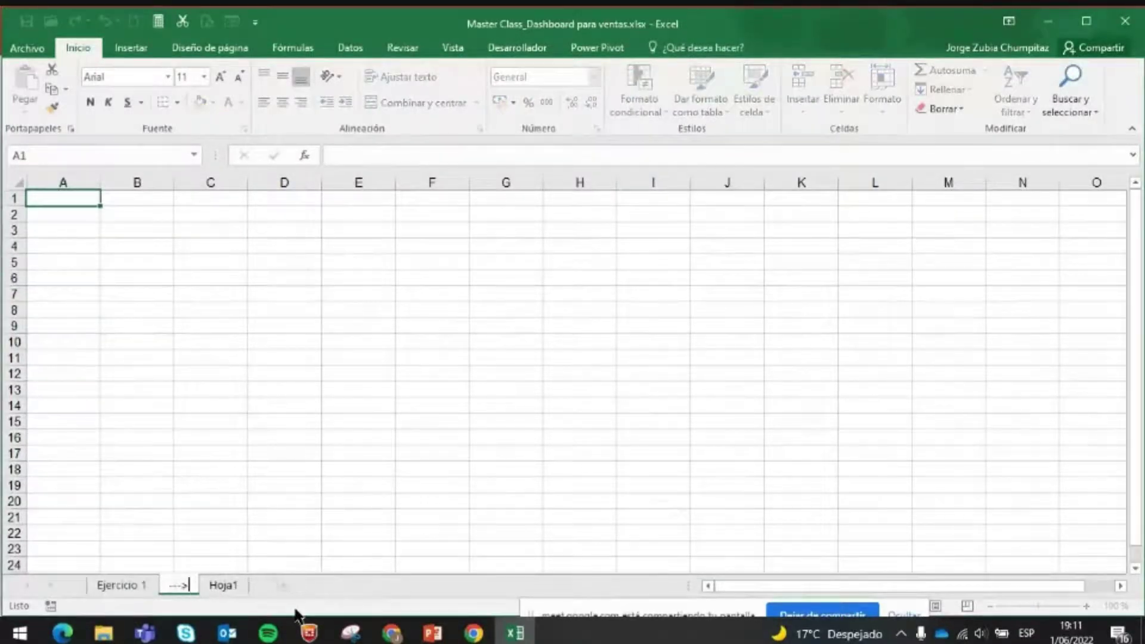
# - Rename the pivot table sheet as Dashboard para ventas
pyautogui.click(239, 593)
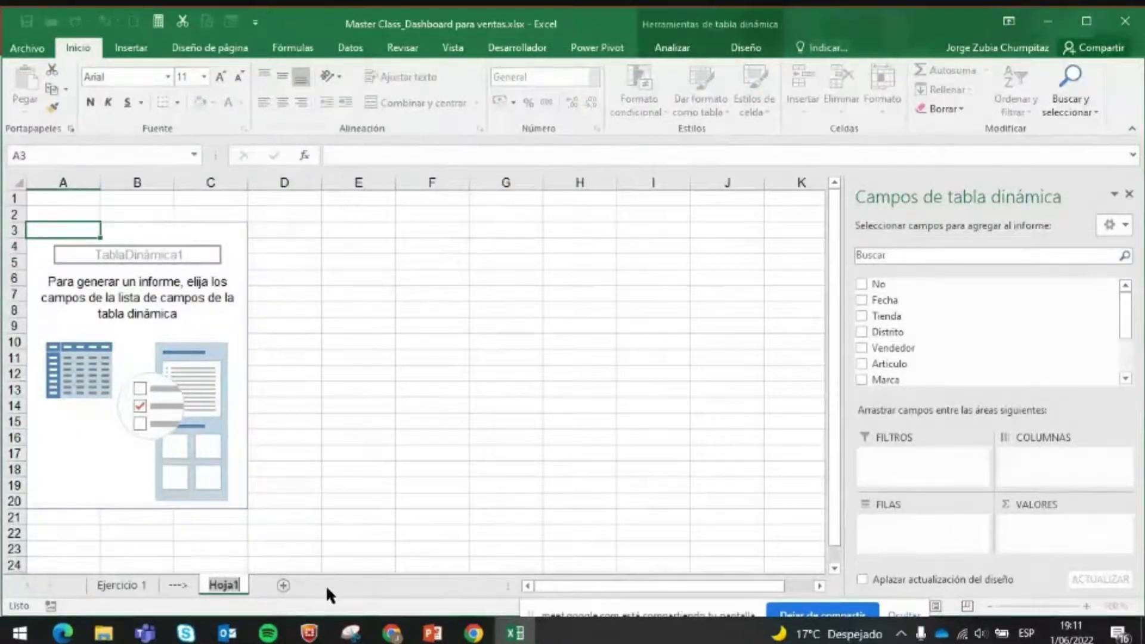
pyautogui.write('Das')
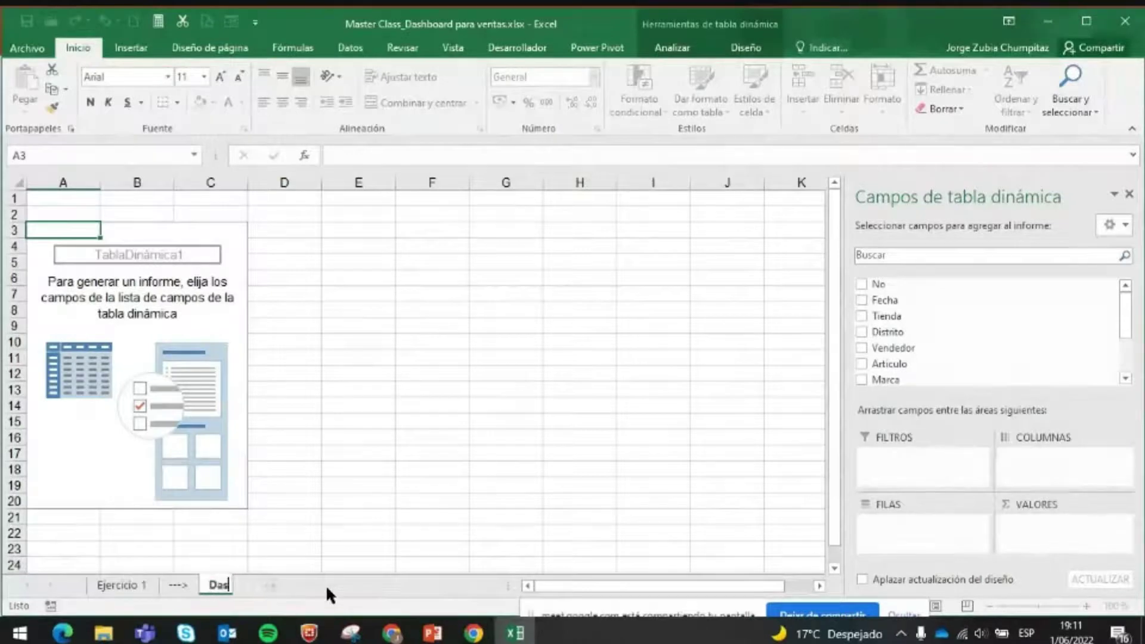
pyautogui.write('hboard')
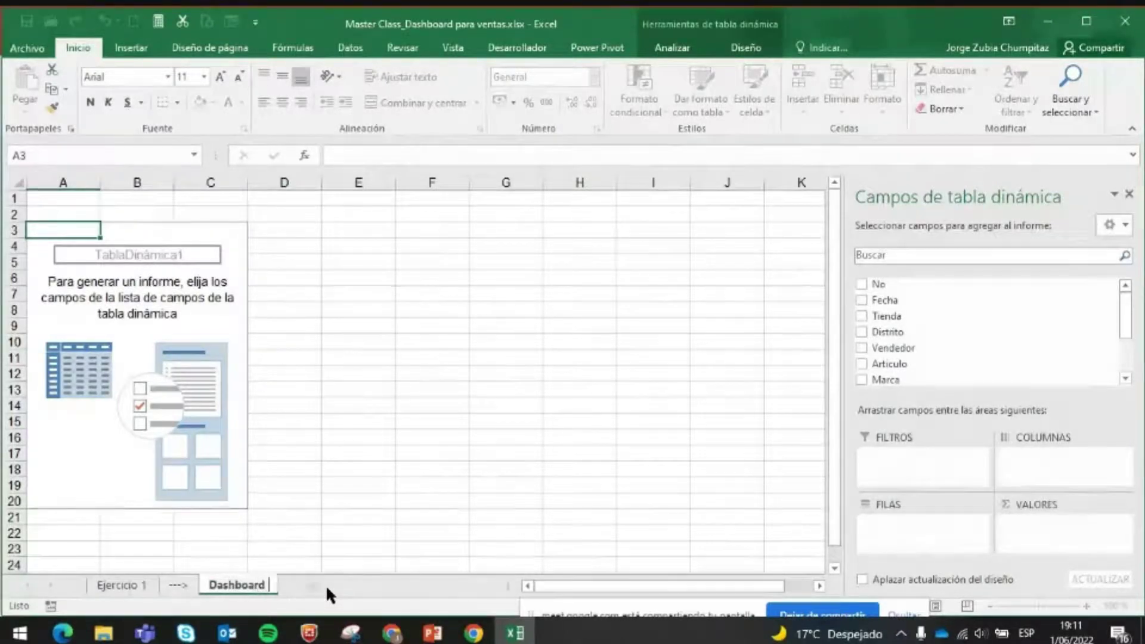
pyautogui.write(' para ventas')
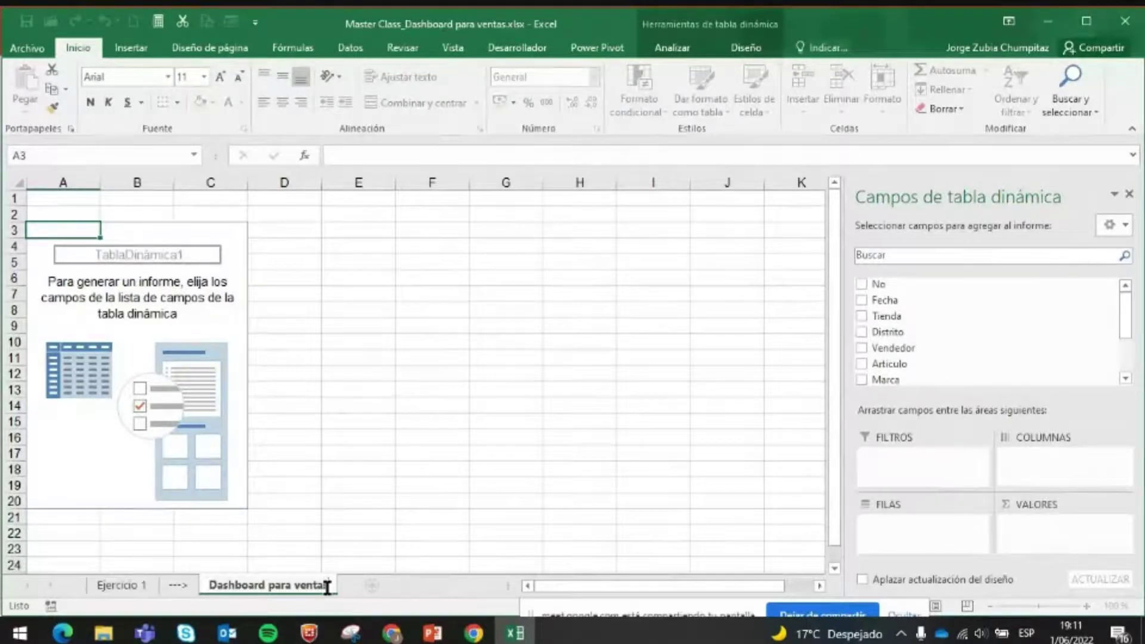
pyautogui.click(357, 532)
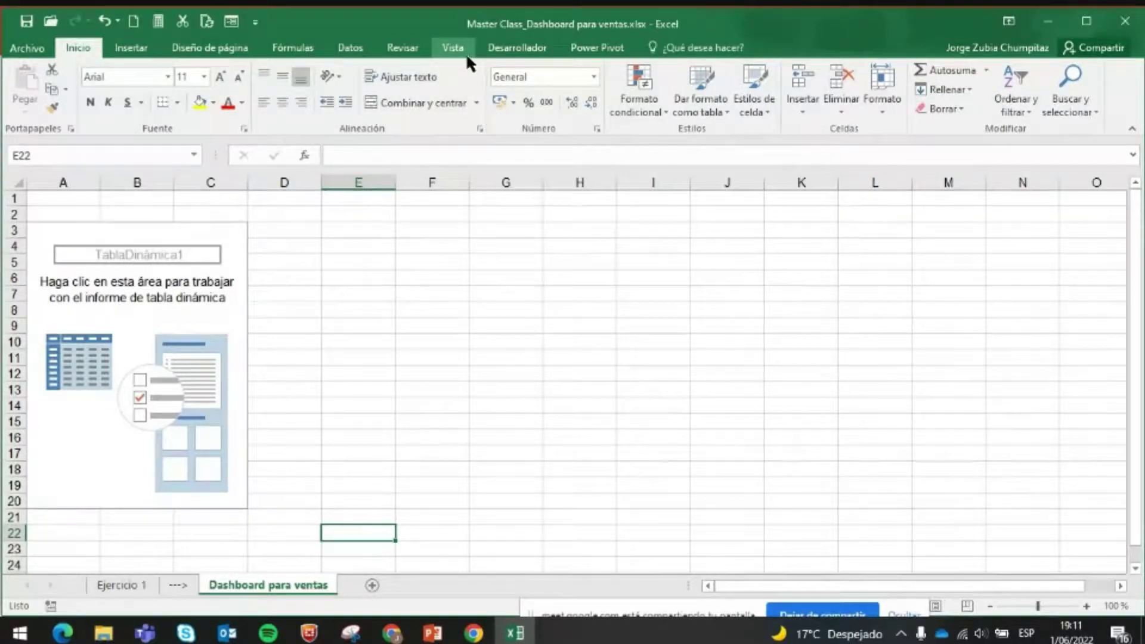
# - Hide the gridlines on the Dashboard para ventas sheet
pyautogui.click(440, 53)
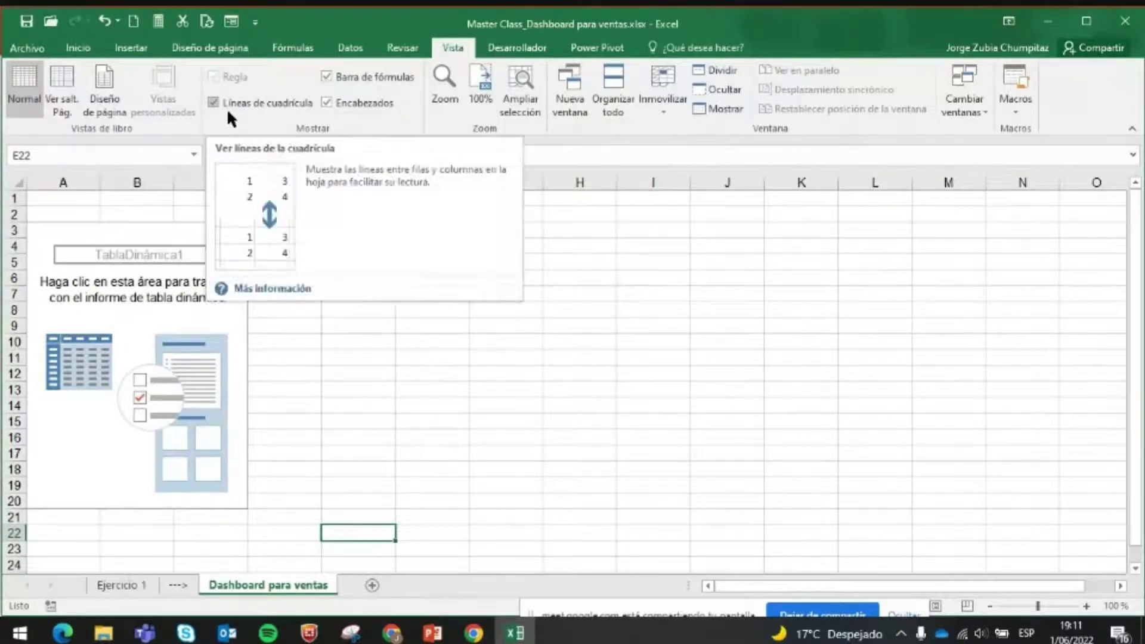
pyautogui.click(618, 335)
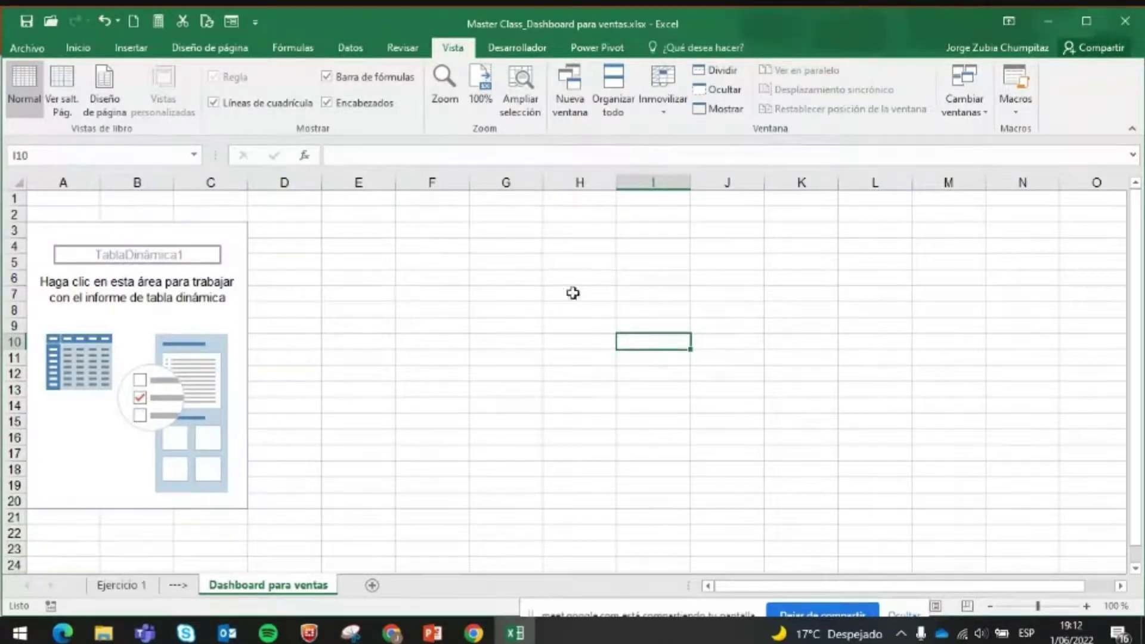
pyautogui.click(213, 102)
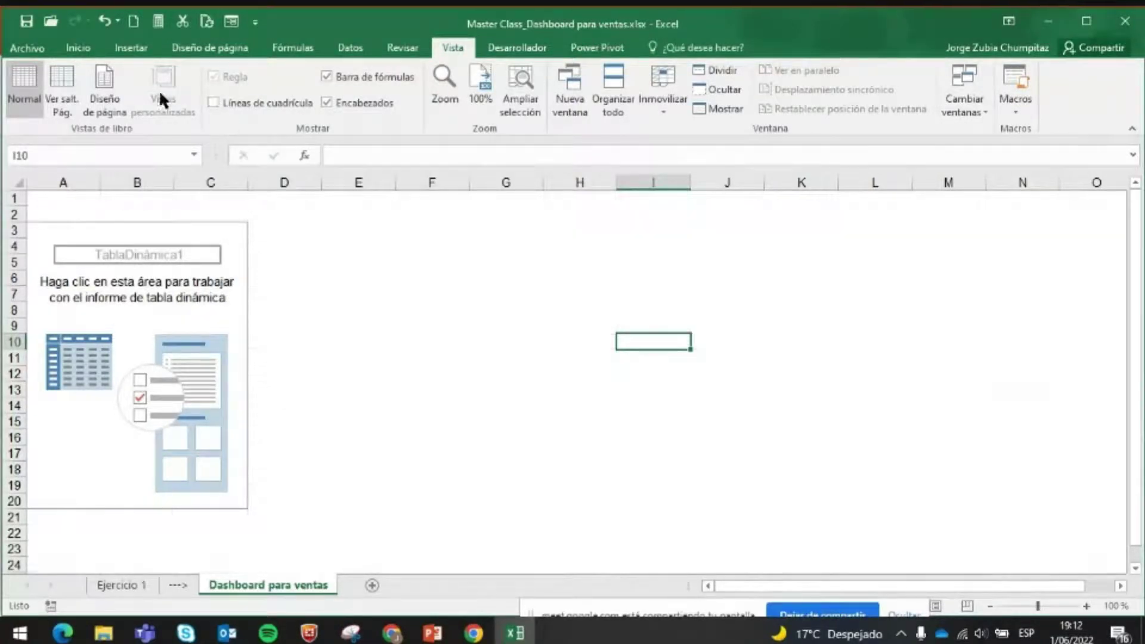
pyautogui.click(382, 308)
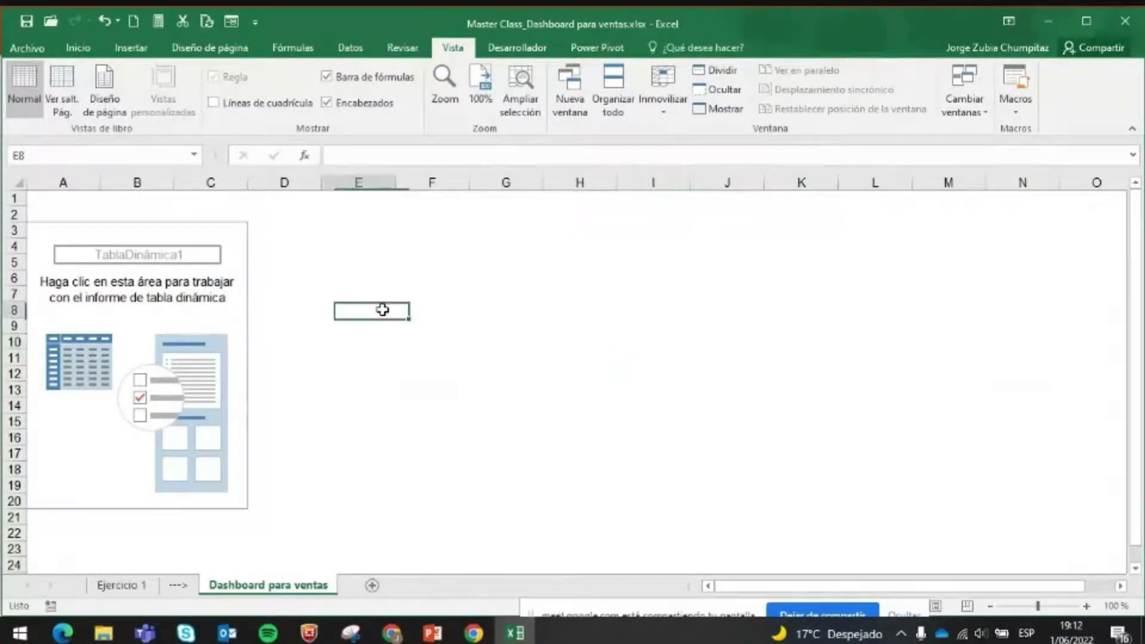
# - Check the TD-1 requirement on Ejercicio 1, and group the first pivot table's rows by Vendedor
pyautogui.click(148, 241)
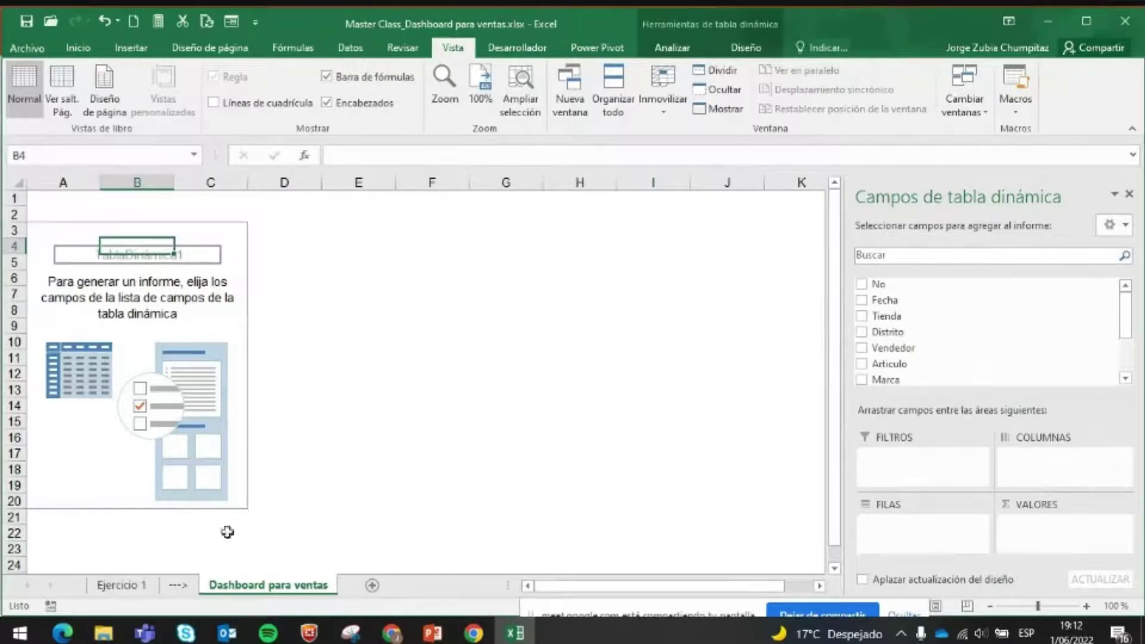
pyautogui.click(104, 584)
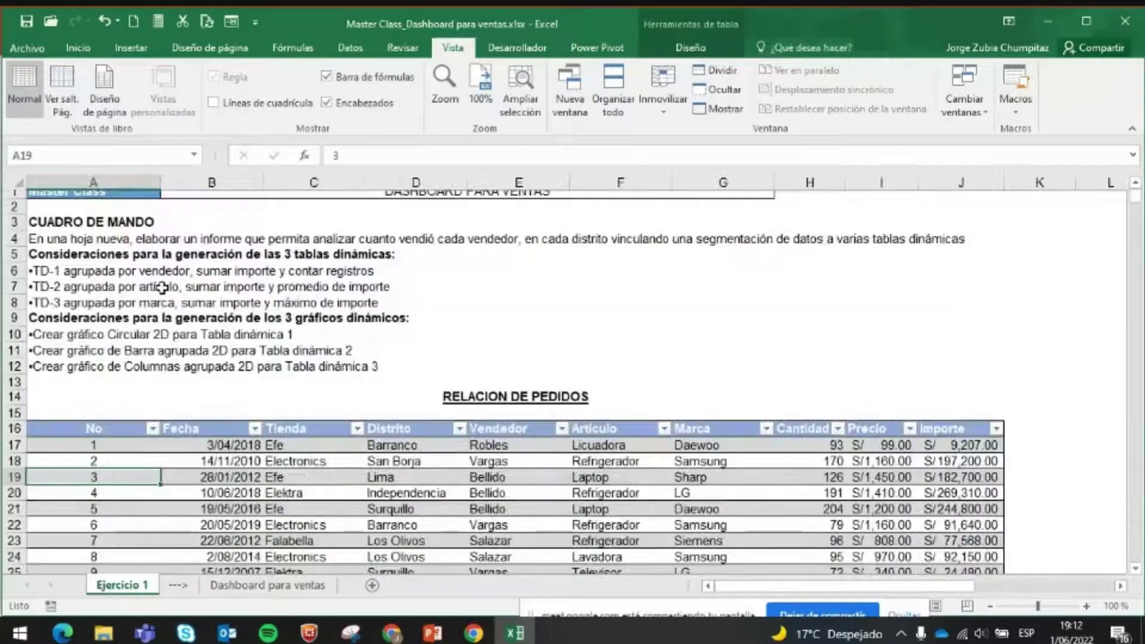
pyautogui.moveTo(69, 278); pyautogui.dragTo(170, 281)
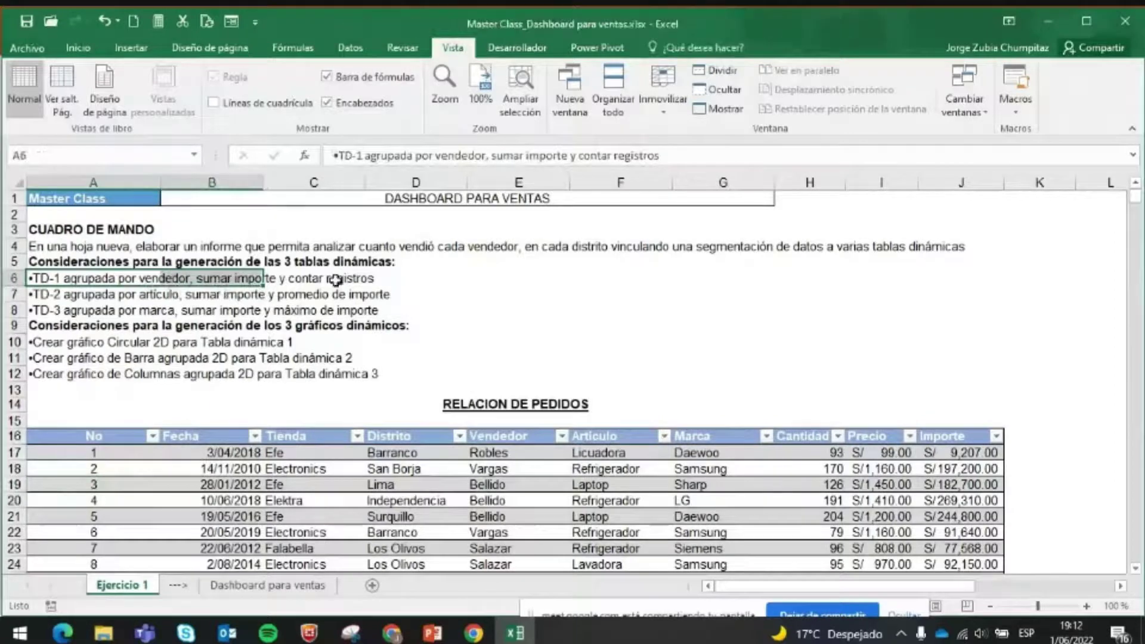
pyautogui.click(259, 585)
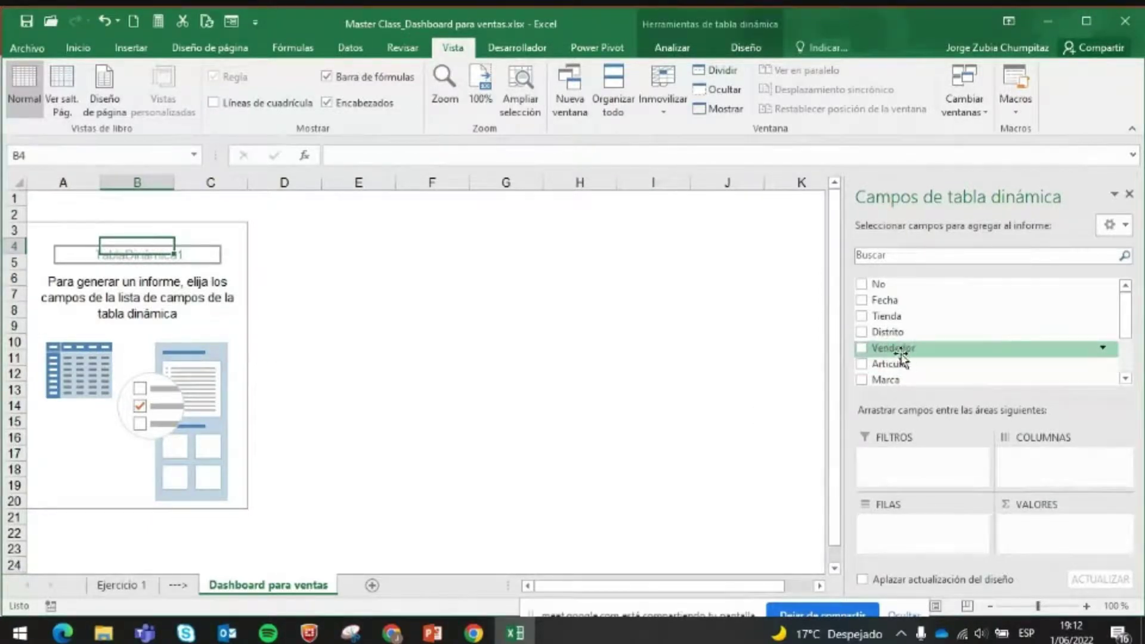
pyautogui.moveTo(920, 352); pyautogui.dragTo(910, 547)
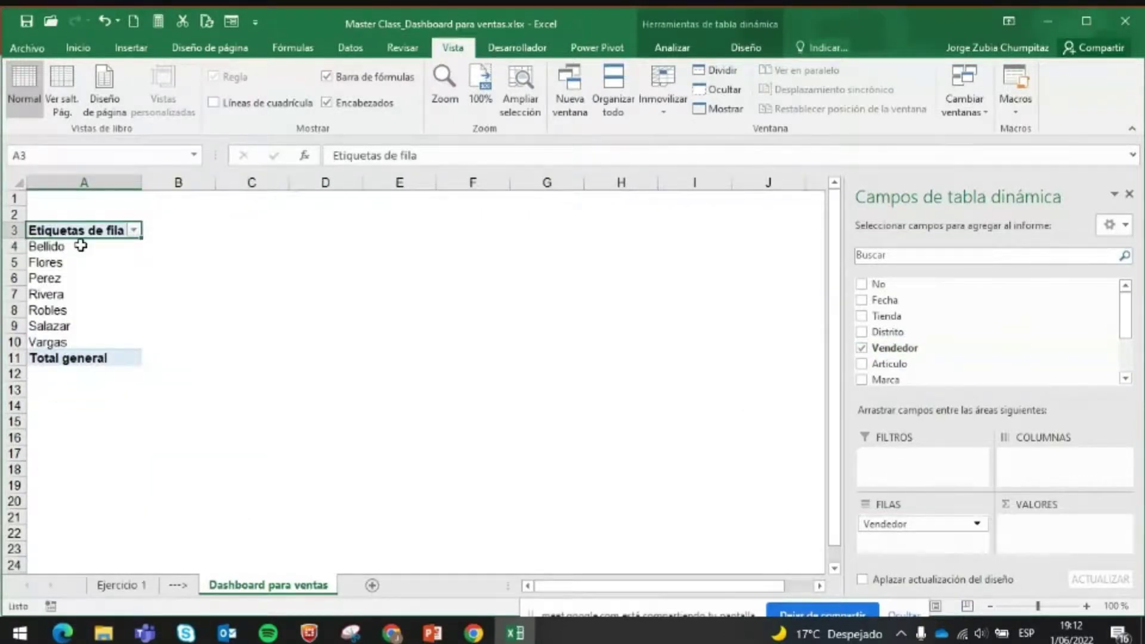
pyautogui.moveTo(80, 245); pyautogui.dragTo(74, 334)
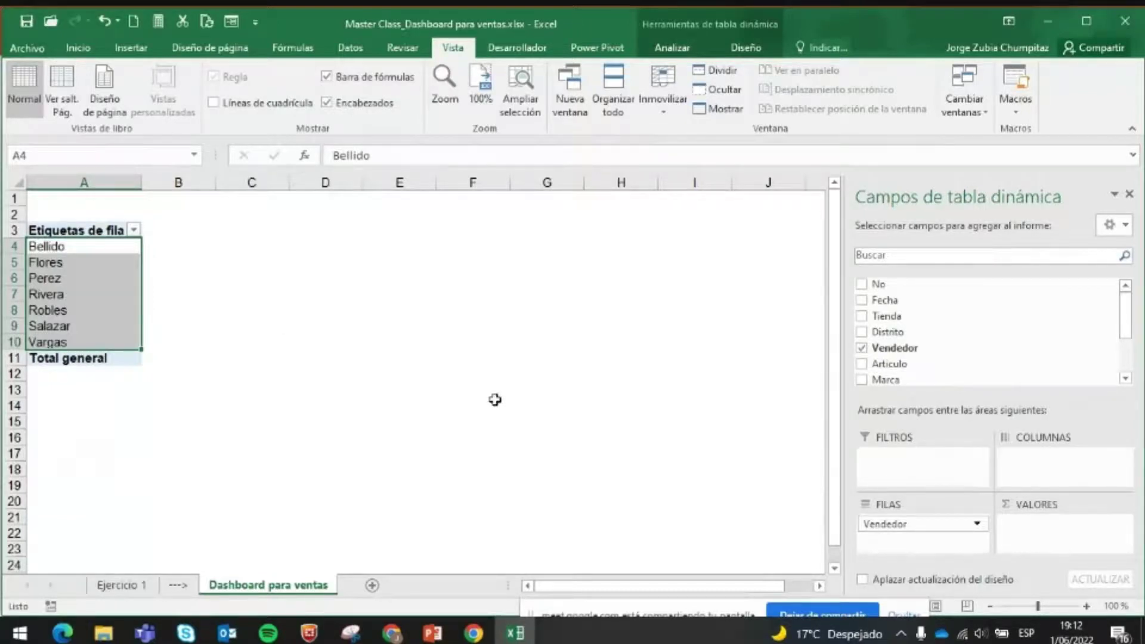
pyautogui.keyDown('ctrl'); pyautogui.scroll(1, 495, 399); pyautogui.keyUp('ctrl')
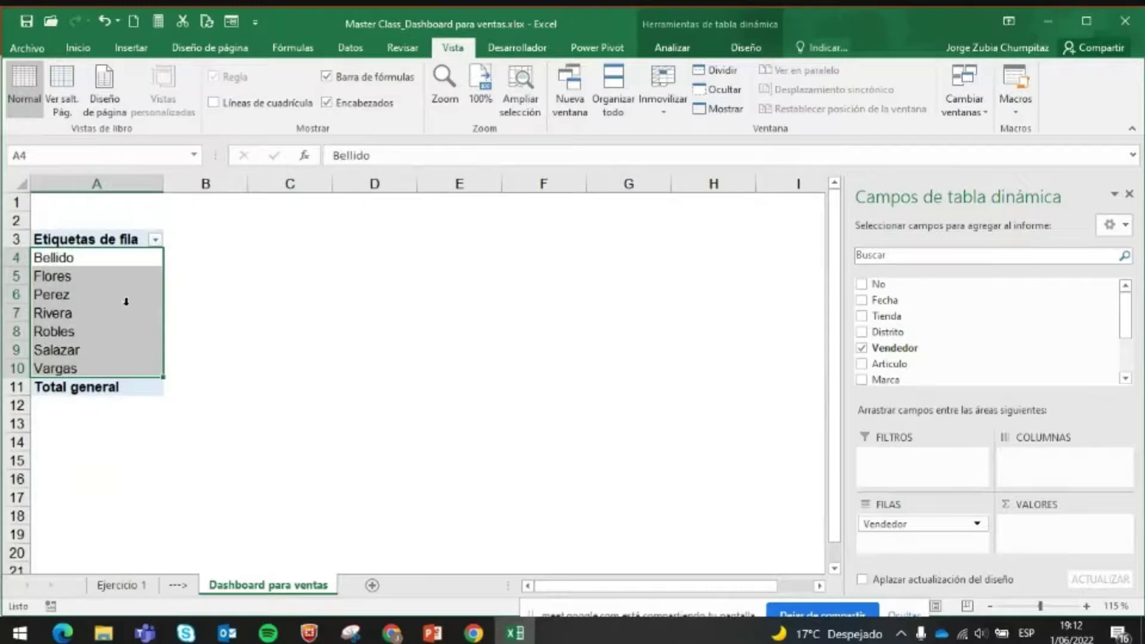
pyautogui.press('Return')
pyautogui.press('Return')
pyautogui.press('Return')
pyautogui.click(143, 276)
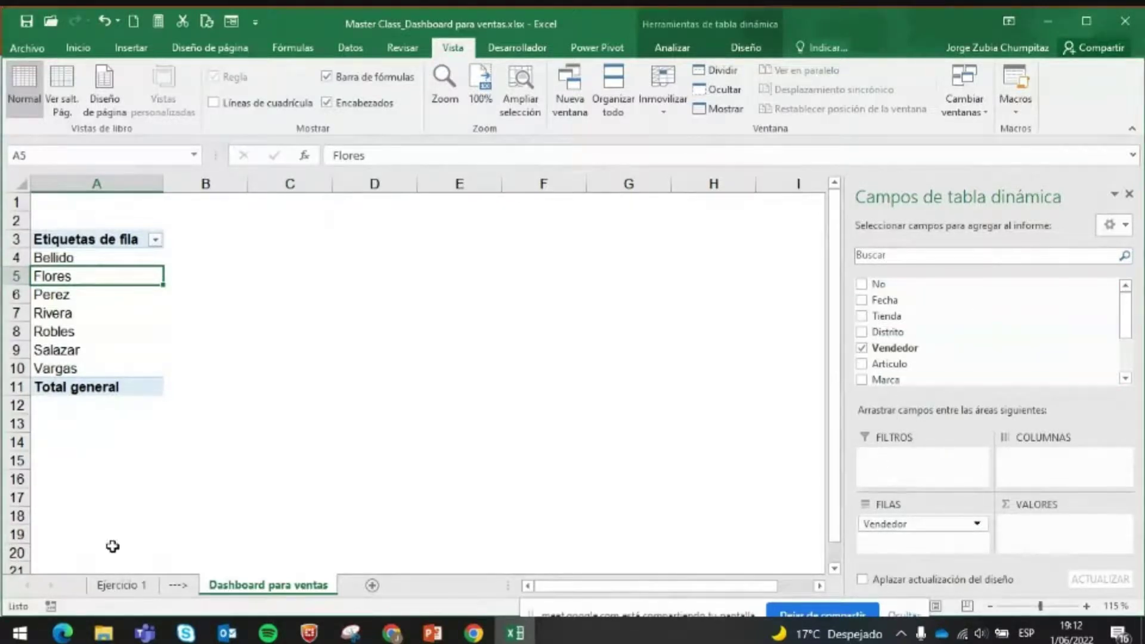
# - Add Importe to the first pivot table's values as a sum for each seller
pyautogui.click(119, 585)
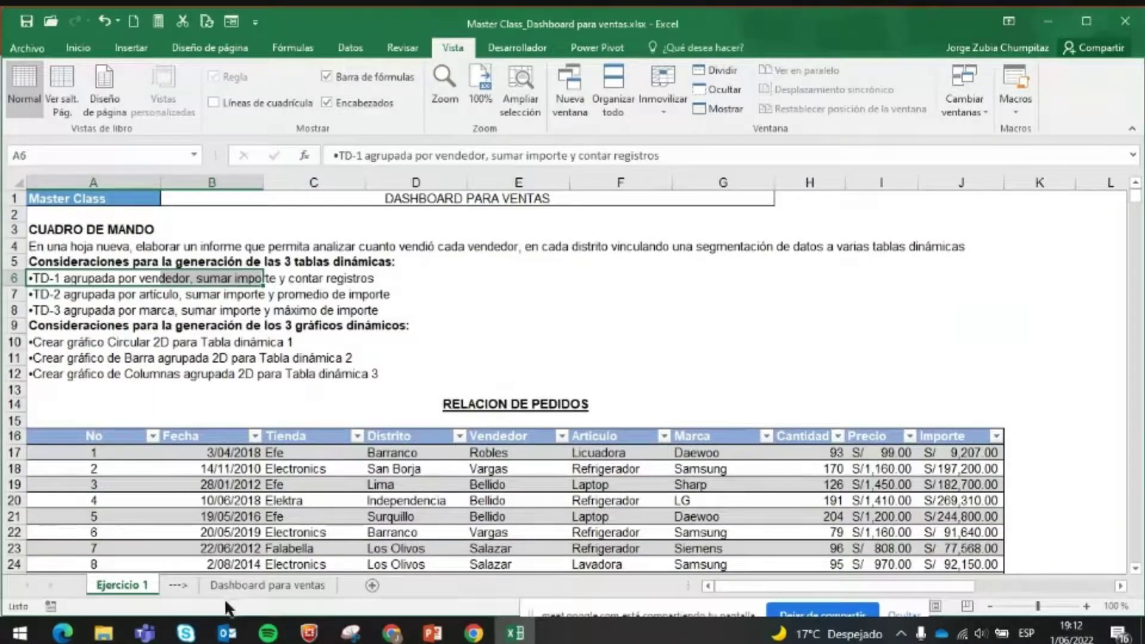
pyautogui.click(250, 584)
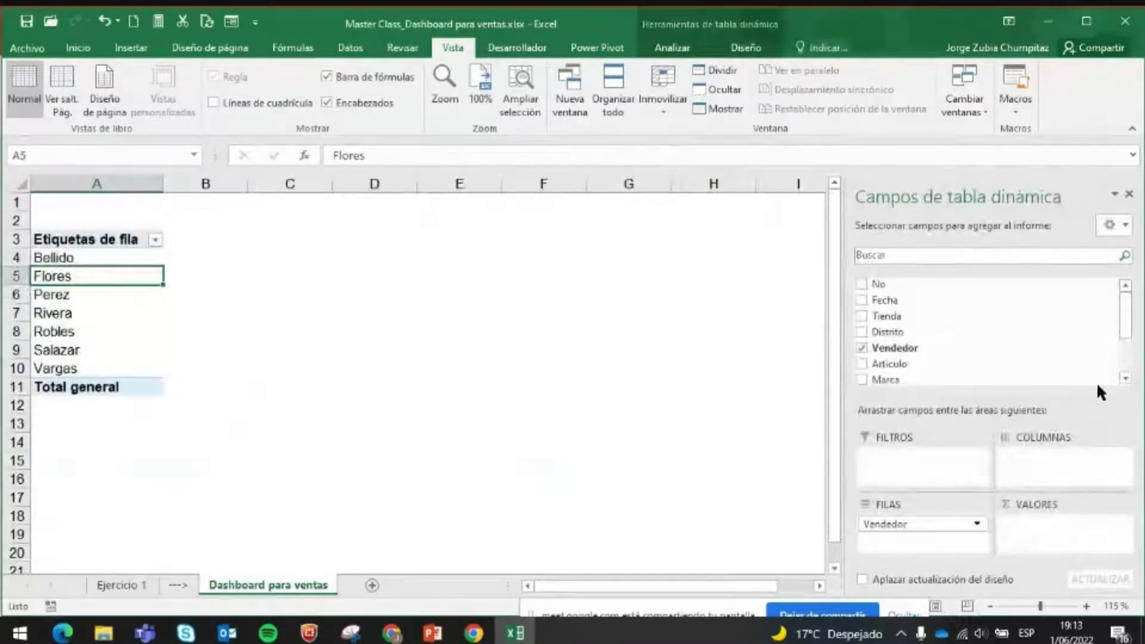
pyautogui.click(1121, 380)
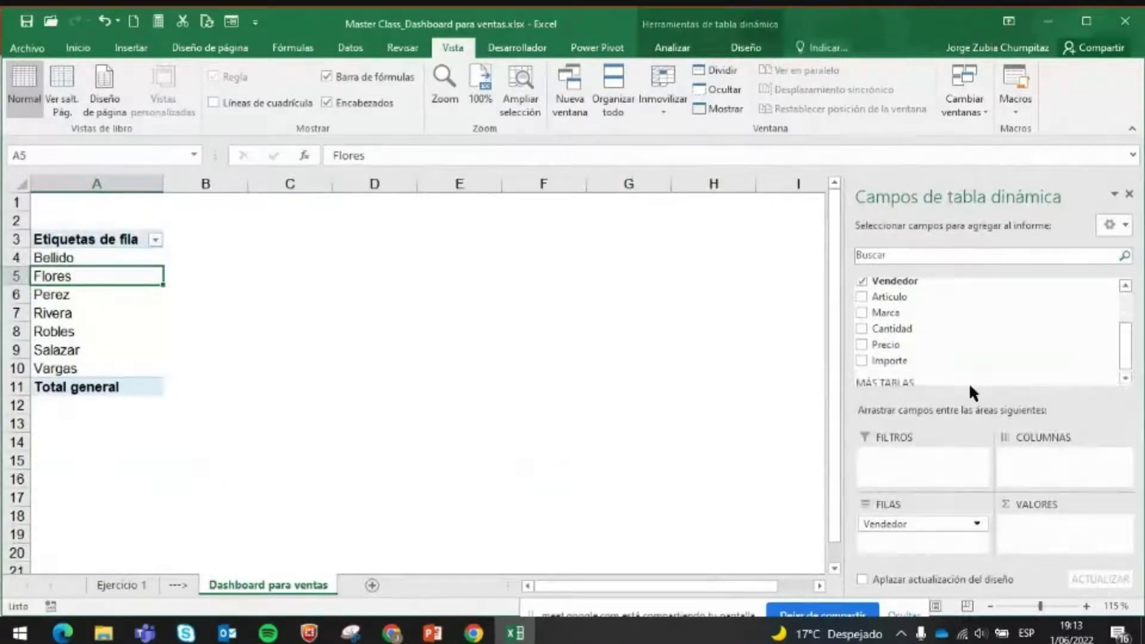
pyautogui.moveTo(889, 360); pyautogui.dragTo(1039, 541)
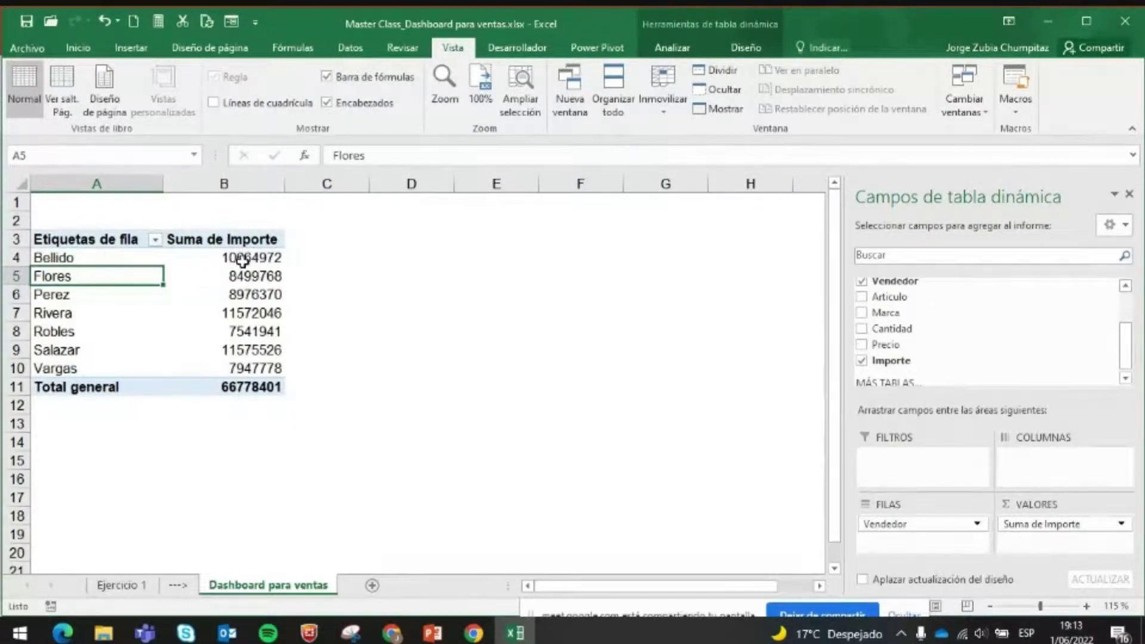
# - Recheck the TD-1 requirement on Ejercicio 1, and add Vendedor to the first pivot table's values as a record count
pyautogui.click(128, 587)
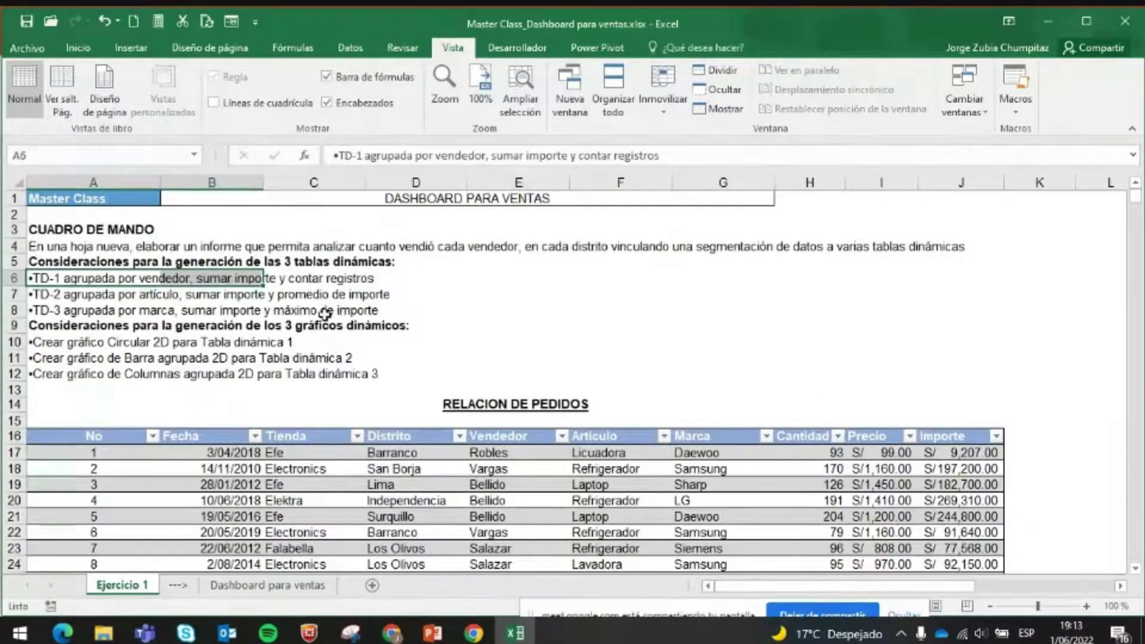
pyautogui.click(244, 587)
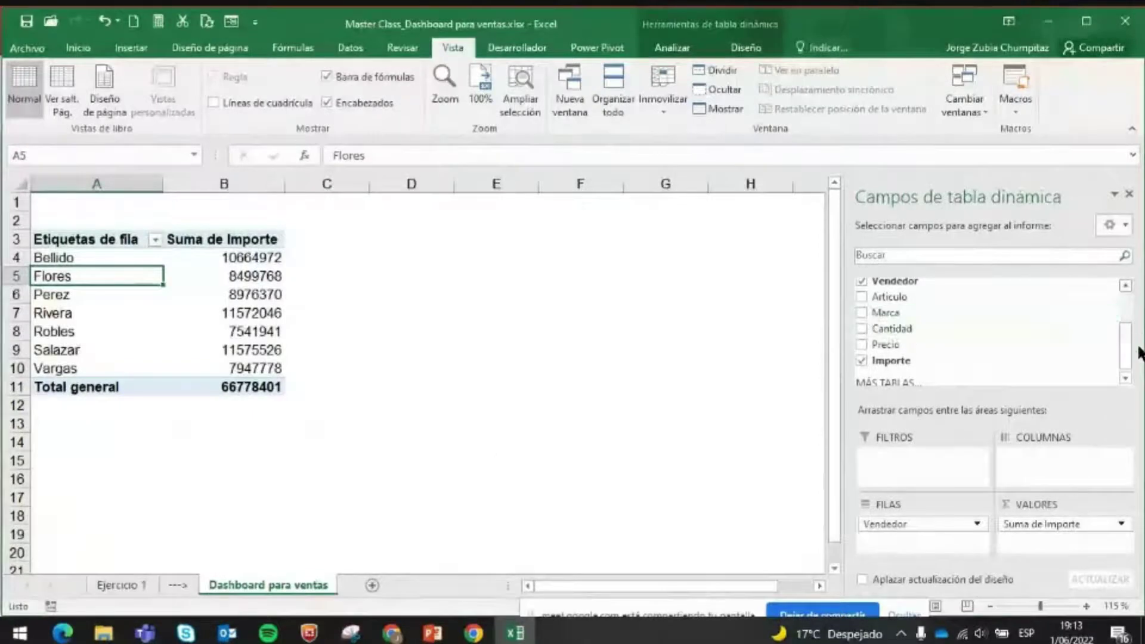
pyautogui.moveTo(1118, 352); pyautogui.dragTo(1124, 307)
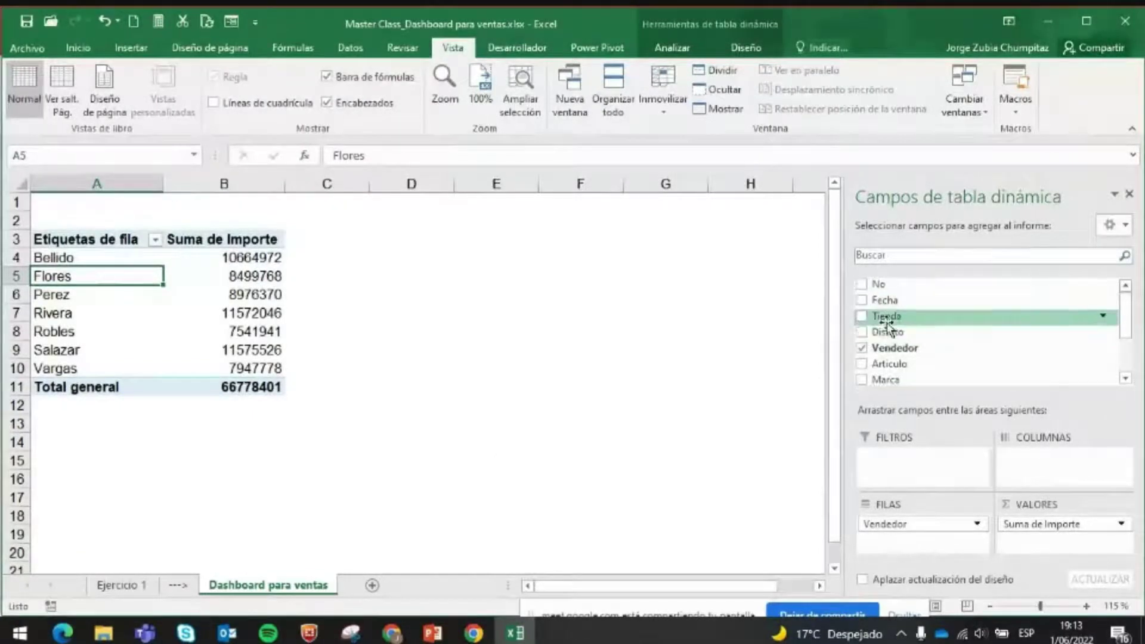
pyautogui.moveTo(897, 318); pyautogui.dragTo(924, 296)
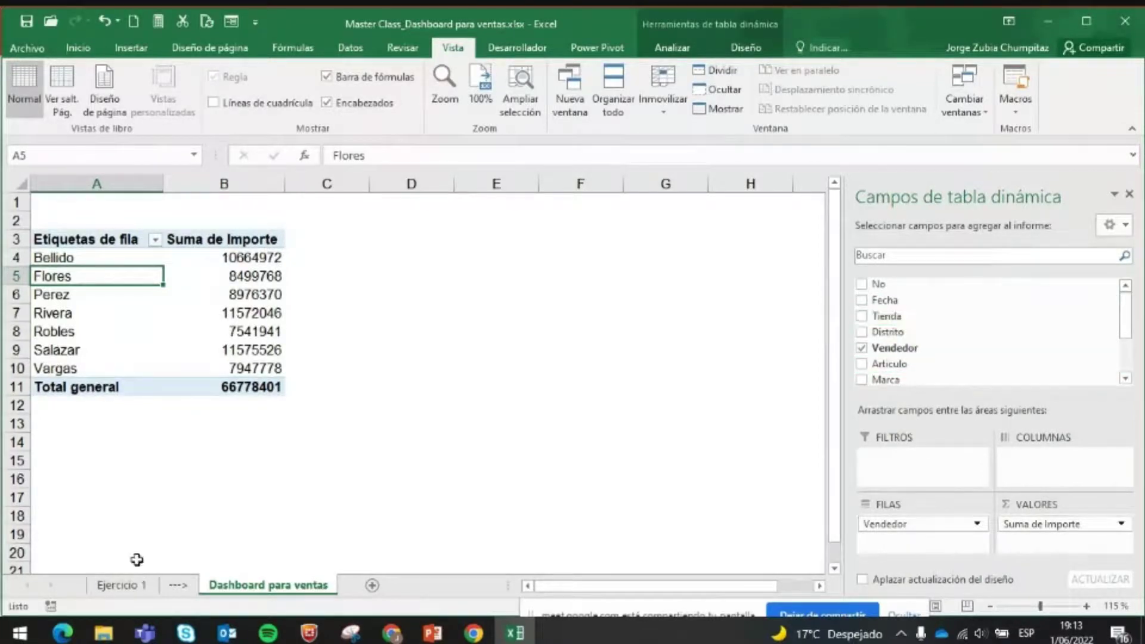
pyautogui.click(135, 584)
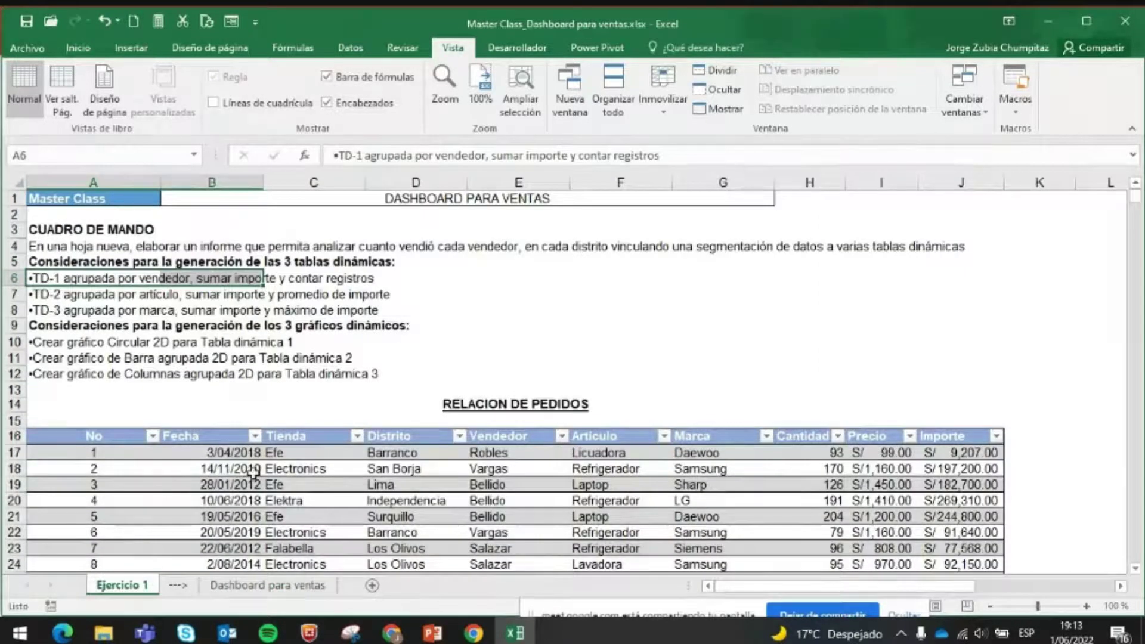
pyautogui.click(272, 484)
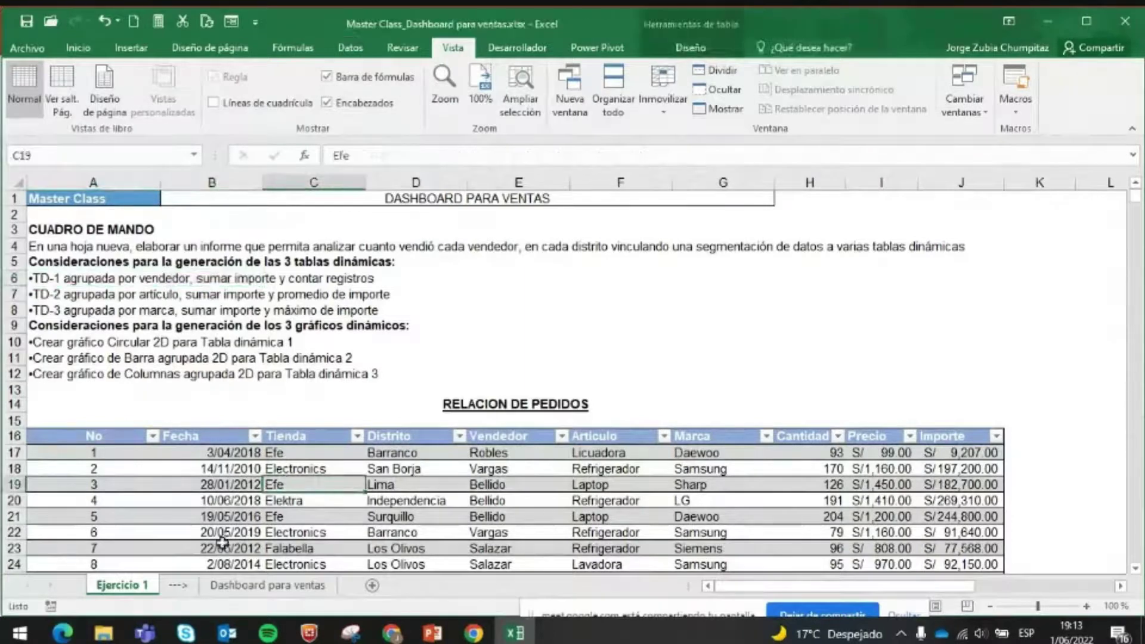
pyautogui.click(274, 585)
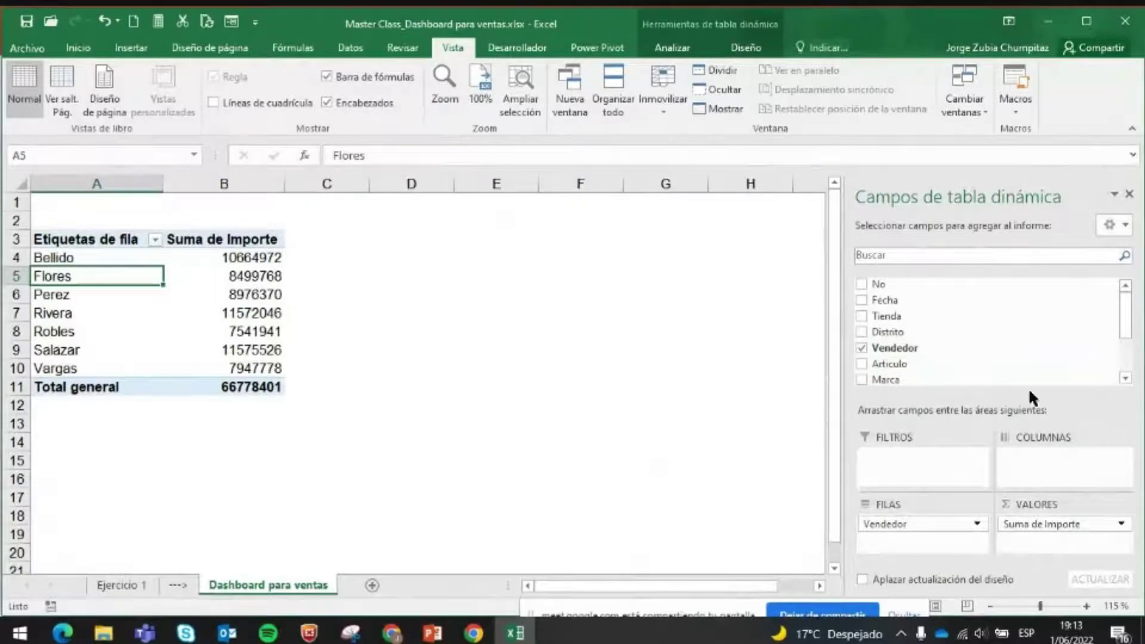
pyautogui.click(1124, 378)
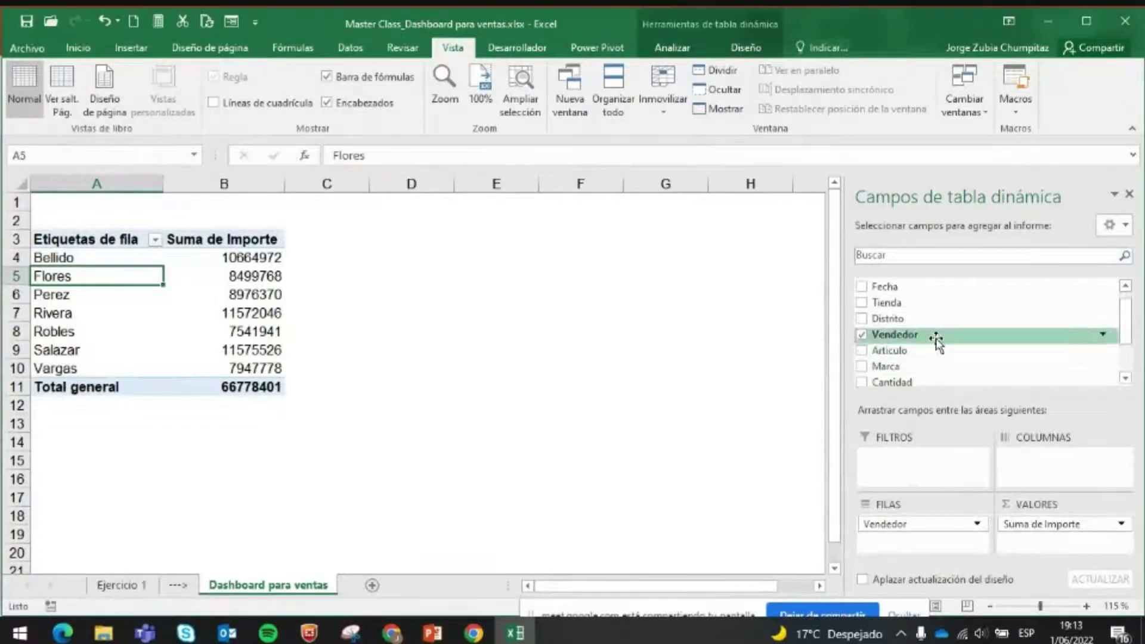
pyautogui.moveTo(935, 341); pyautogui.dragTo(1058, 535)
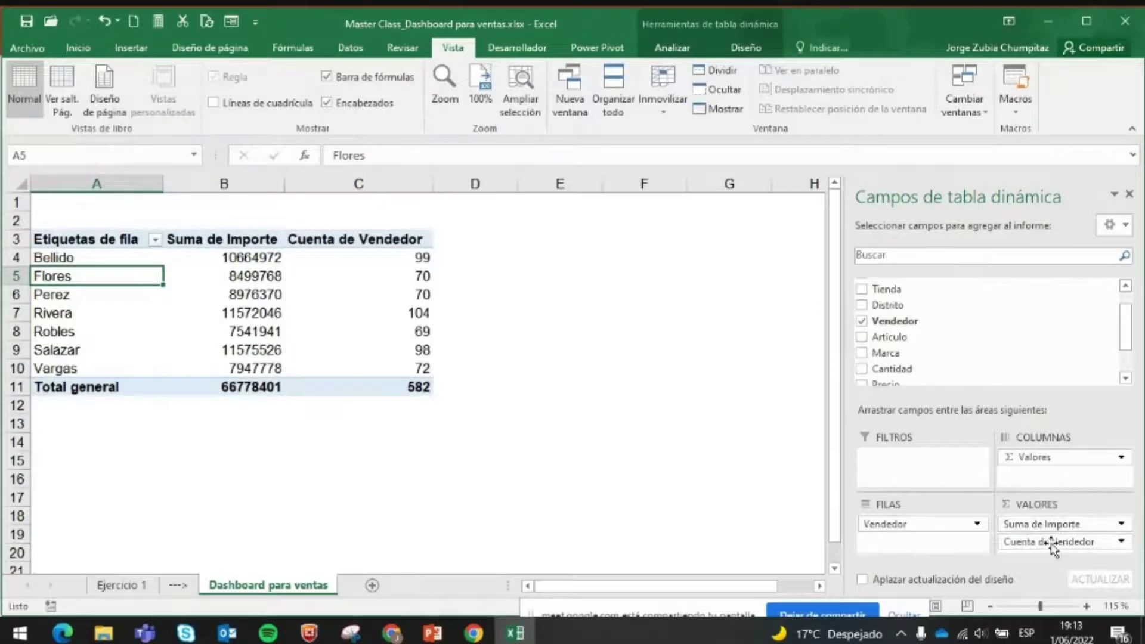
pyautogui.click(259, 180)
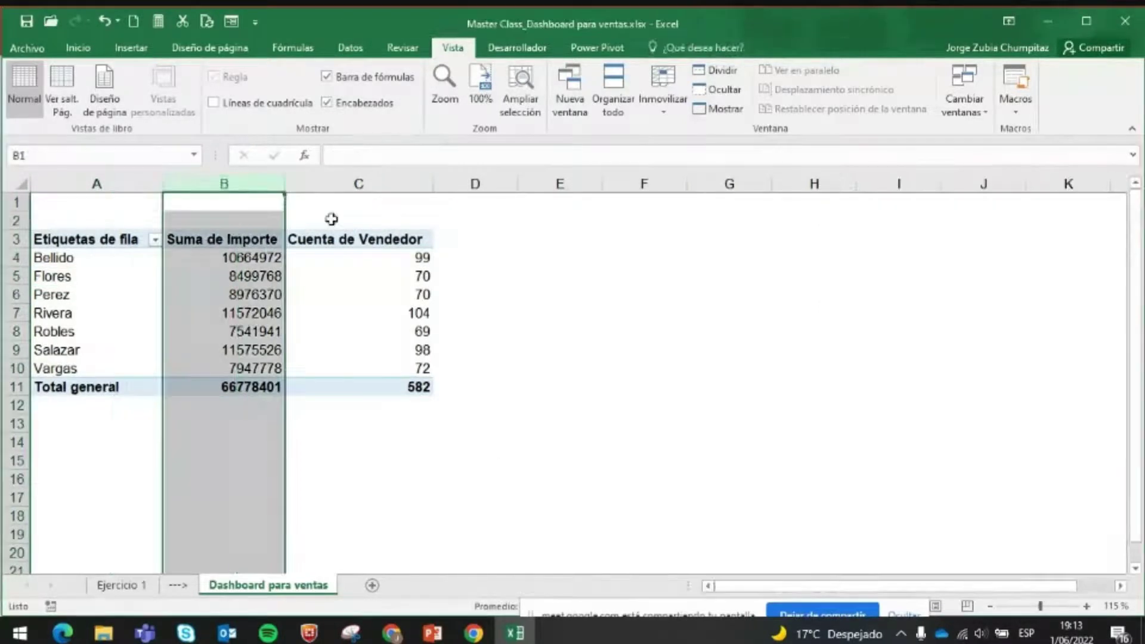
pyautogui.click(349, 182)
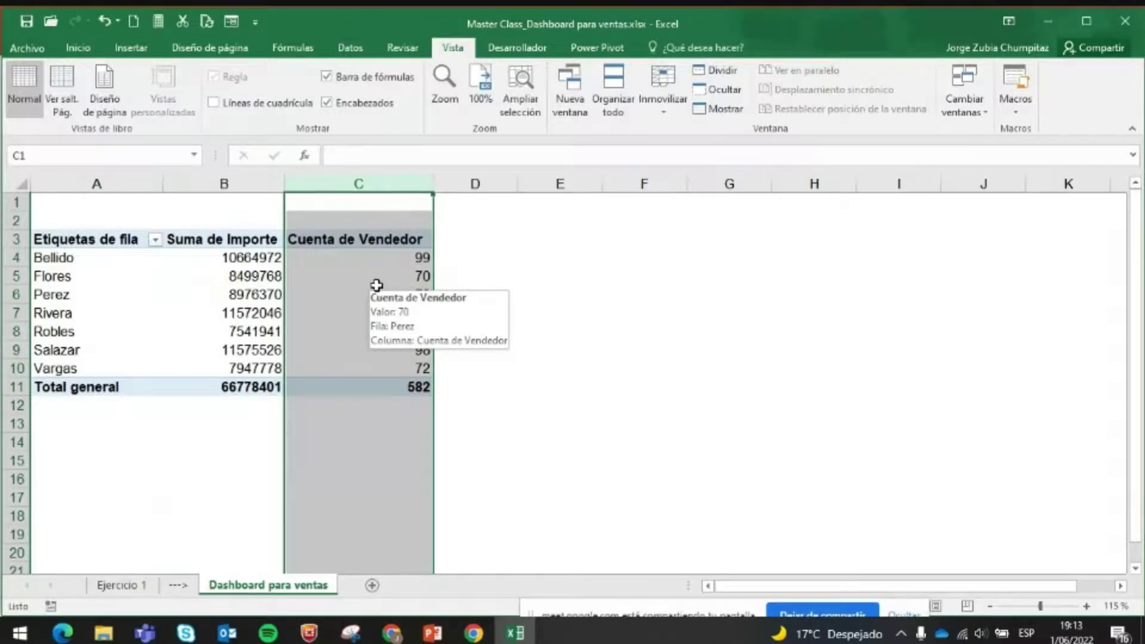
# - Review the first pivot table's seller, Importe sum and record count columns, and compare them with the TD-1 requirement on Ejercicio 1
pyautogui.click(365, 238)
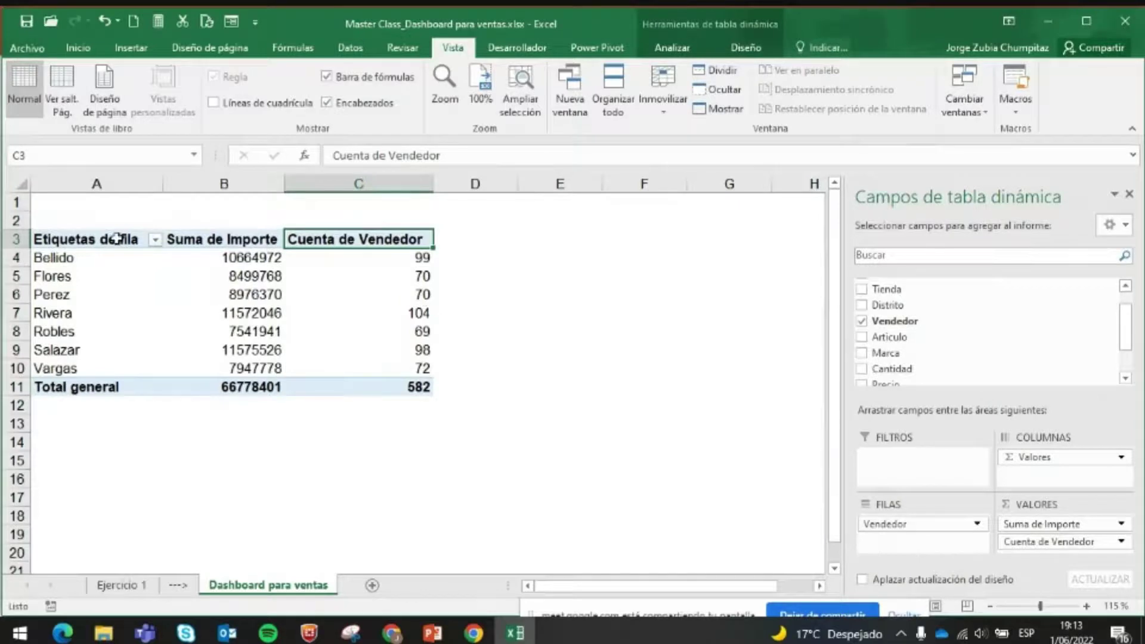
pyautogui.moveTo(118, 238); pyautogui.dragTo(115, 388)
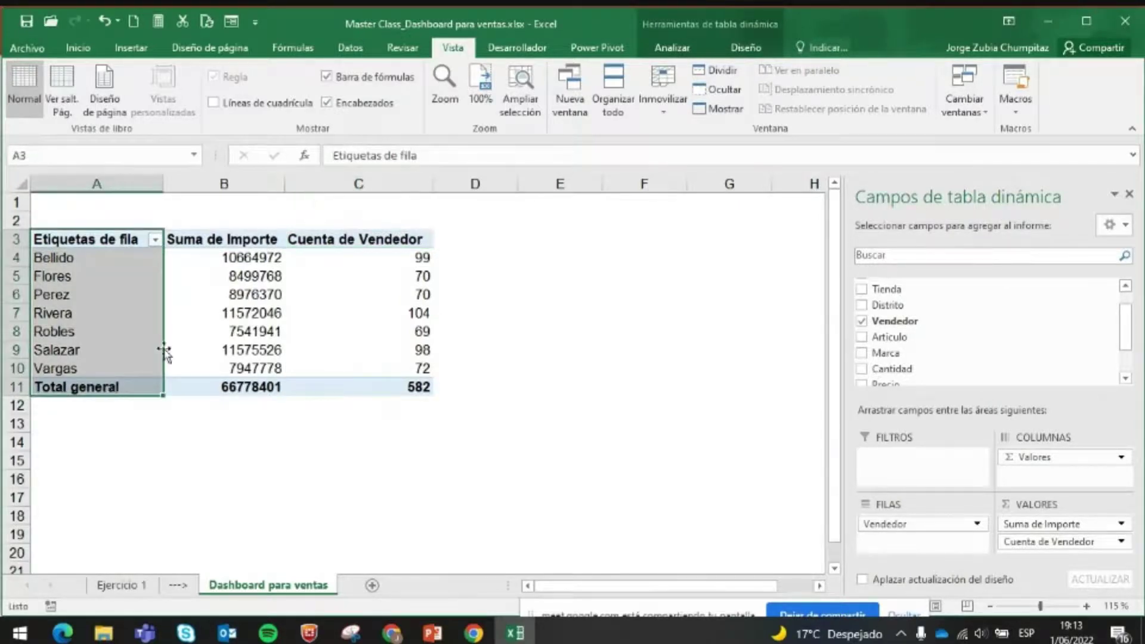
pyautogui.moveTo(237, 229); pyautogui.dragTo(241, 386)
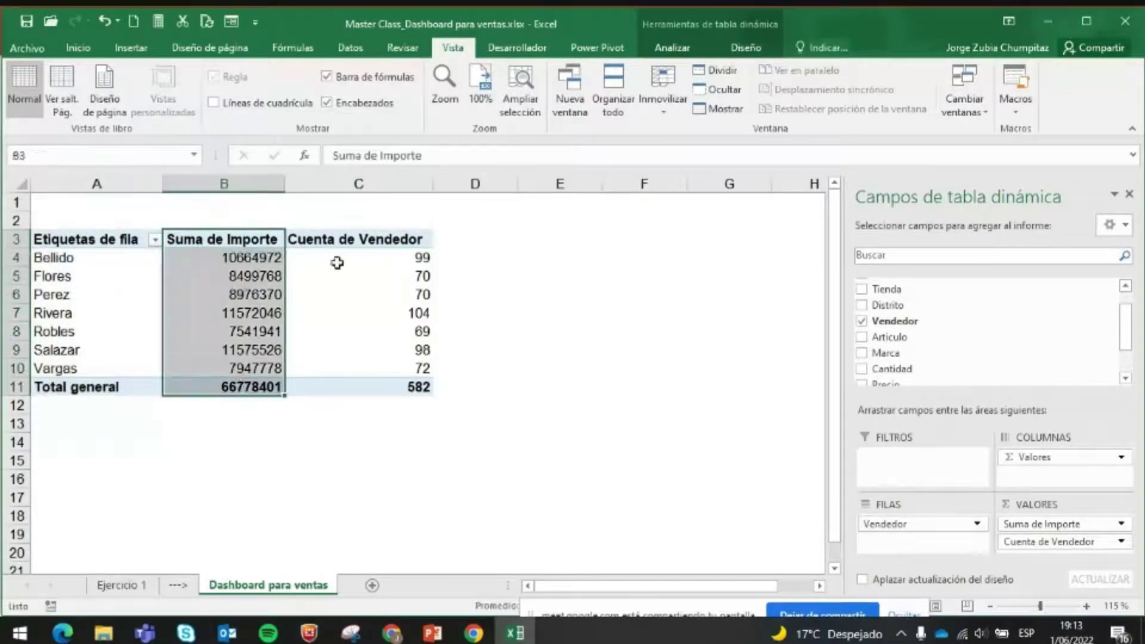
pyautogui.click(359, 231)
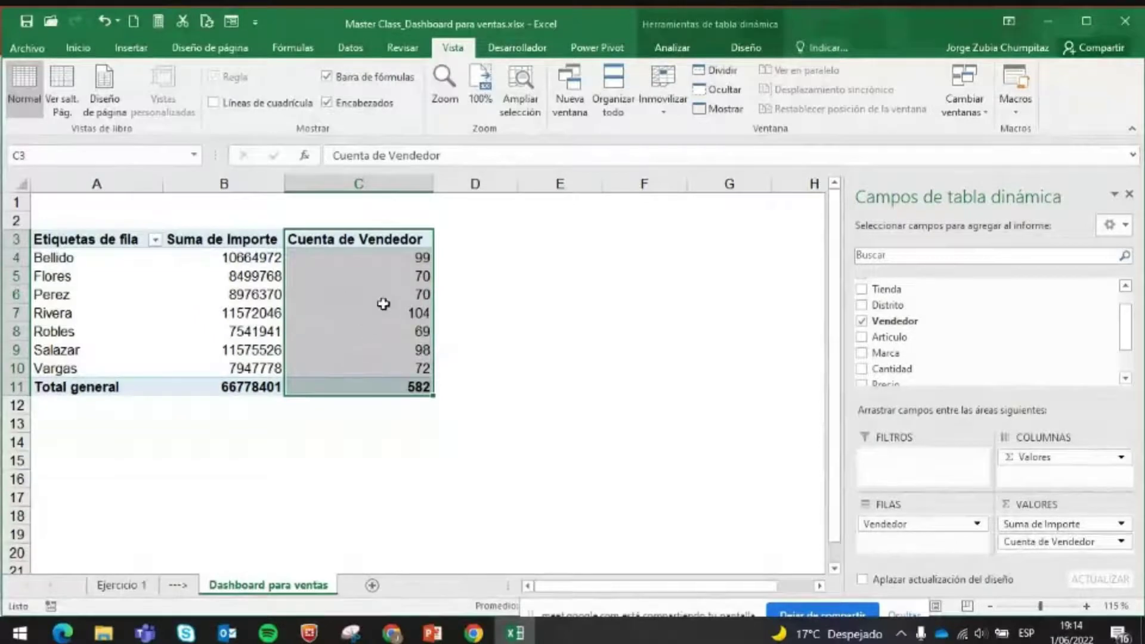
pyautogui.click(279, 329)
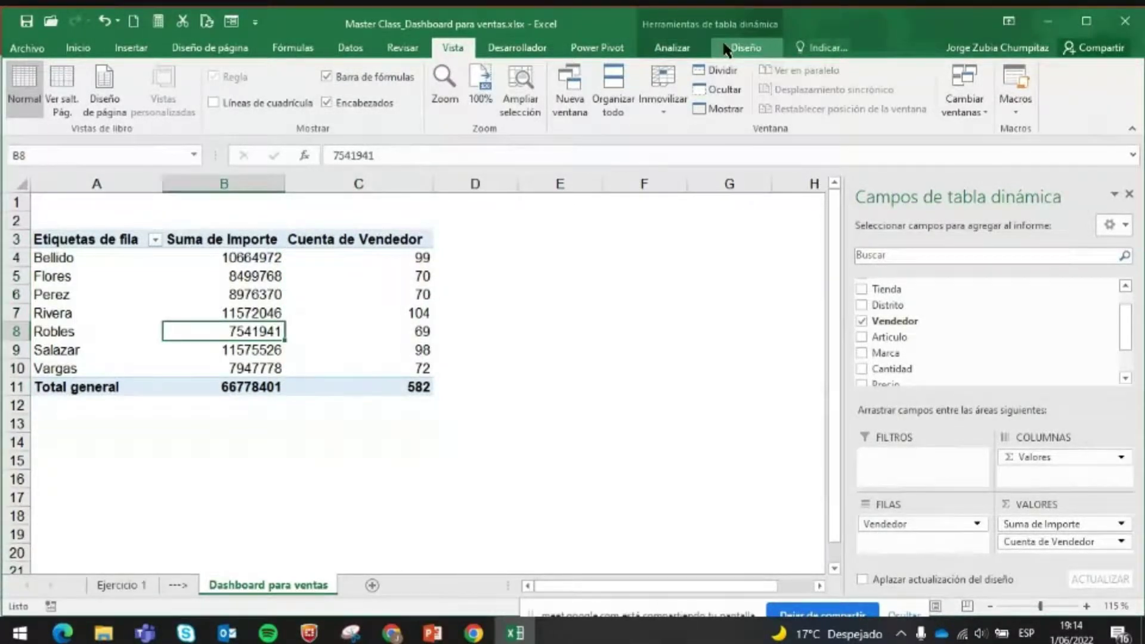
pyautogui.click(136, 593)
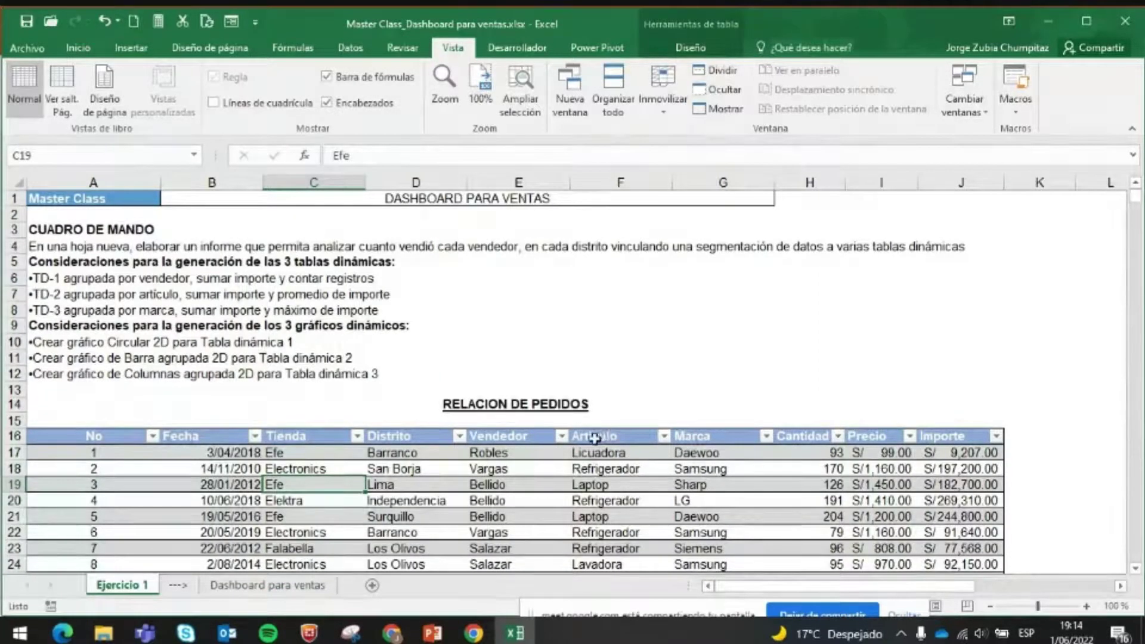
pyautogui.click(270, 586)
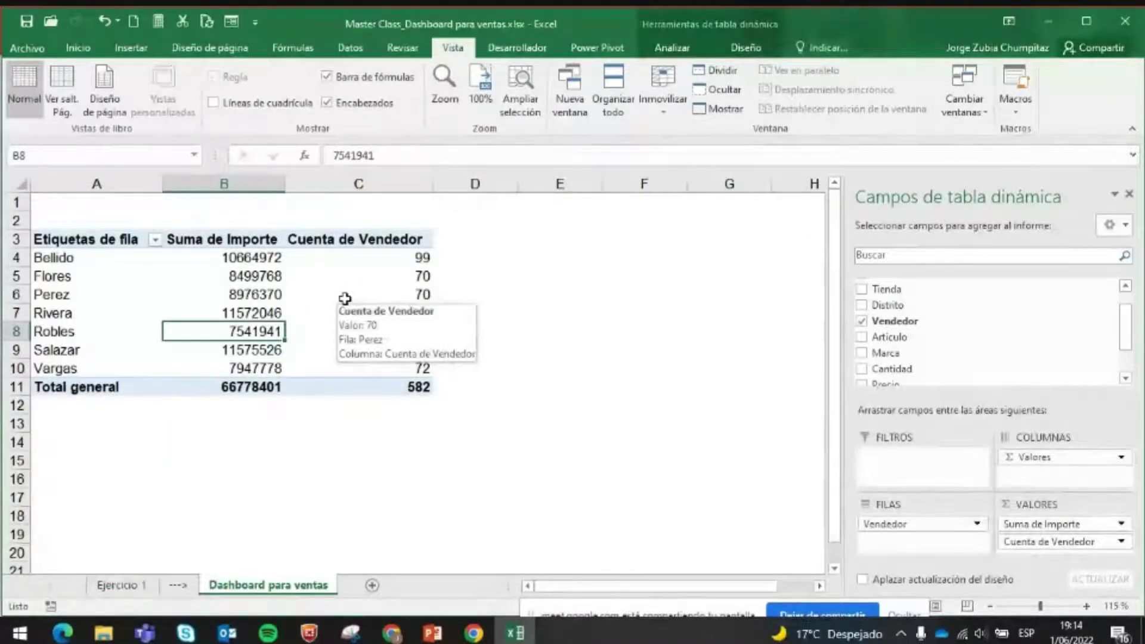
# - Apply the green medium style with a solid header row to the first pivot table
pyautogui.click(746, 52)
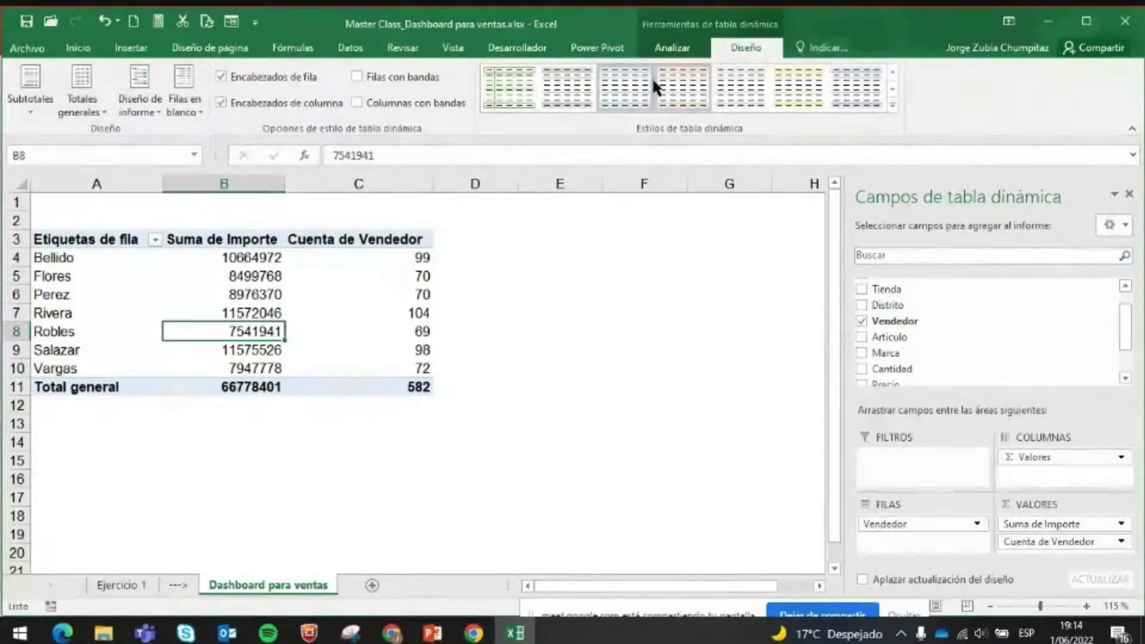
pyautogui.click(892, 105)
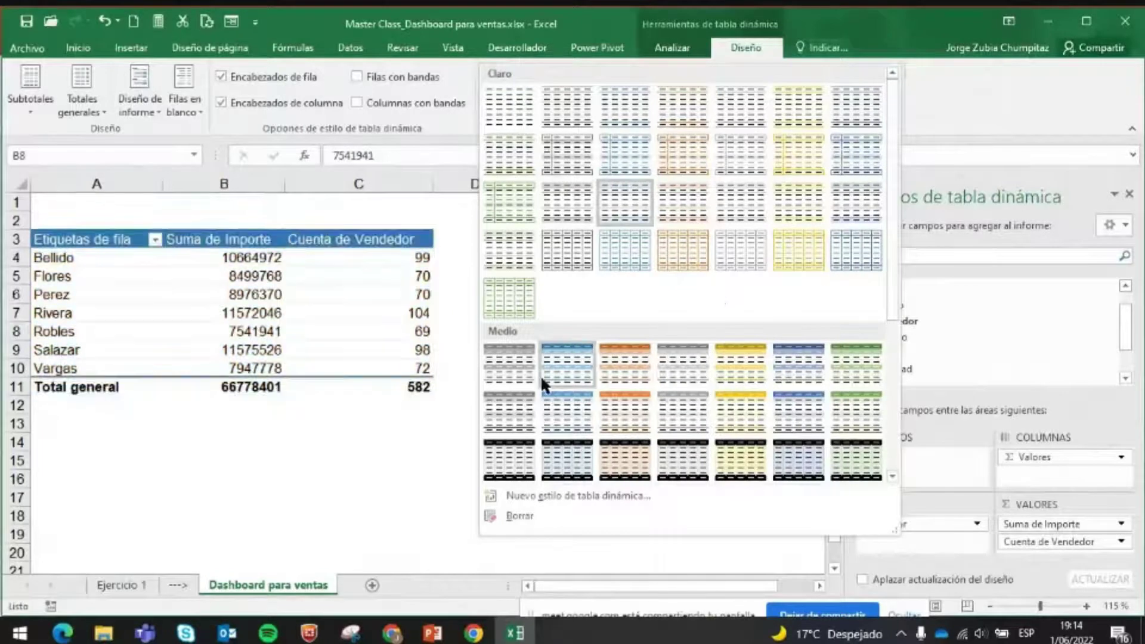
pyautogui.click(843, 376)
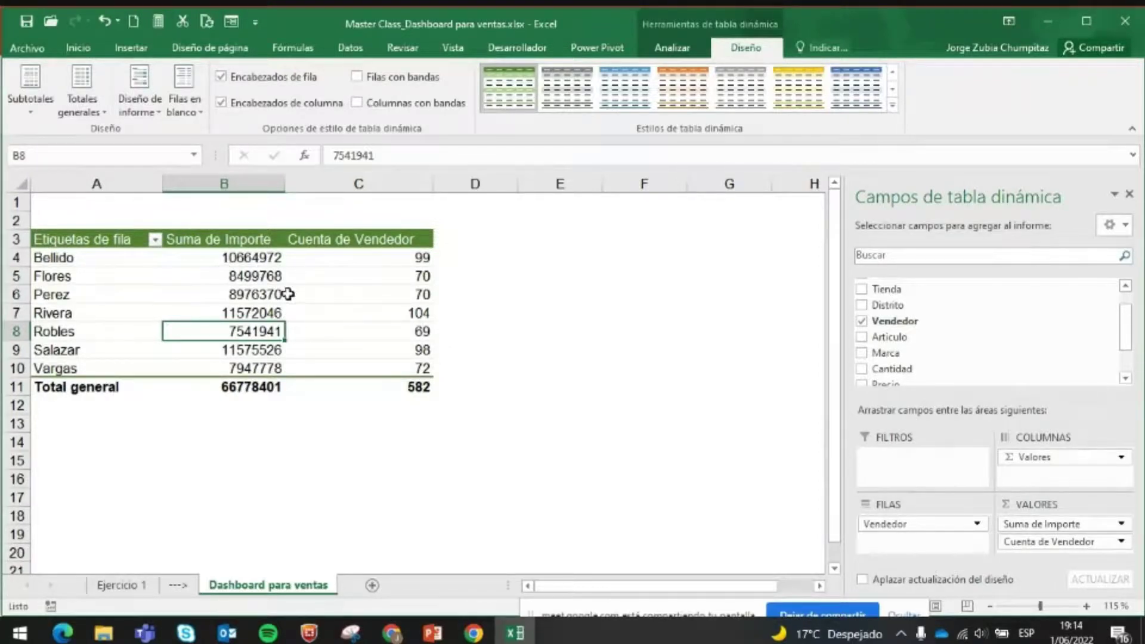
# - Rename the first pivot table's row label header in cell A3 to Vendedor
pyautogui.click(114, 242)
pyautogui.click(258, 241)
pyautogui.click(341, 242)
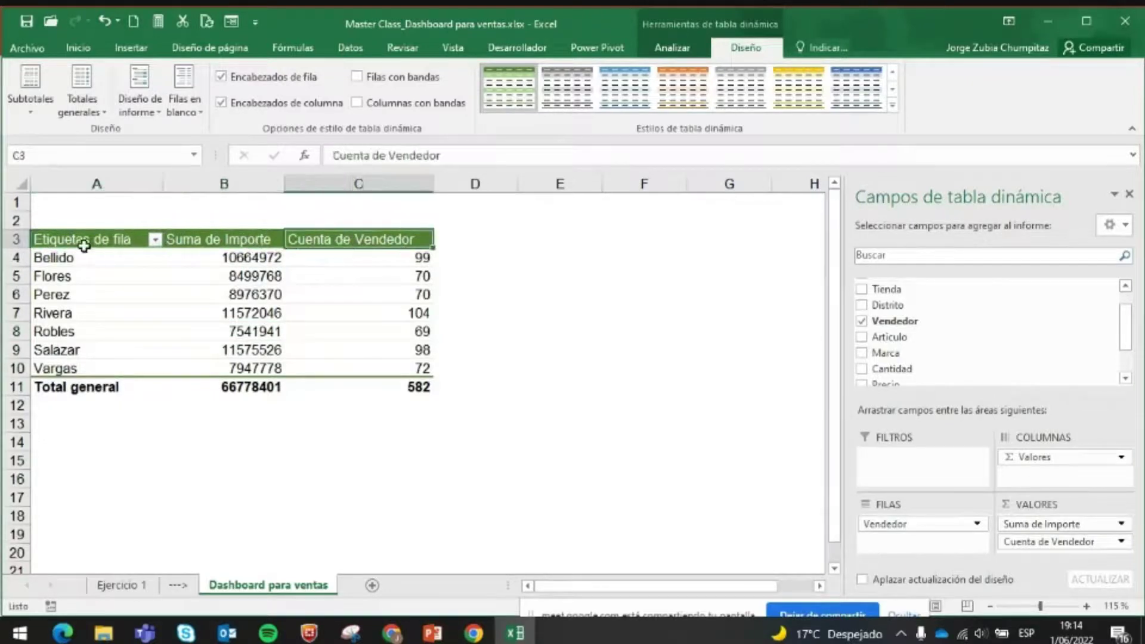
pyautogui.moveTo(83, 246); pyautogui.dragTo(356, 243)
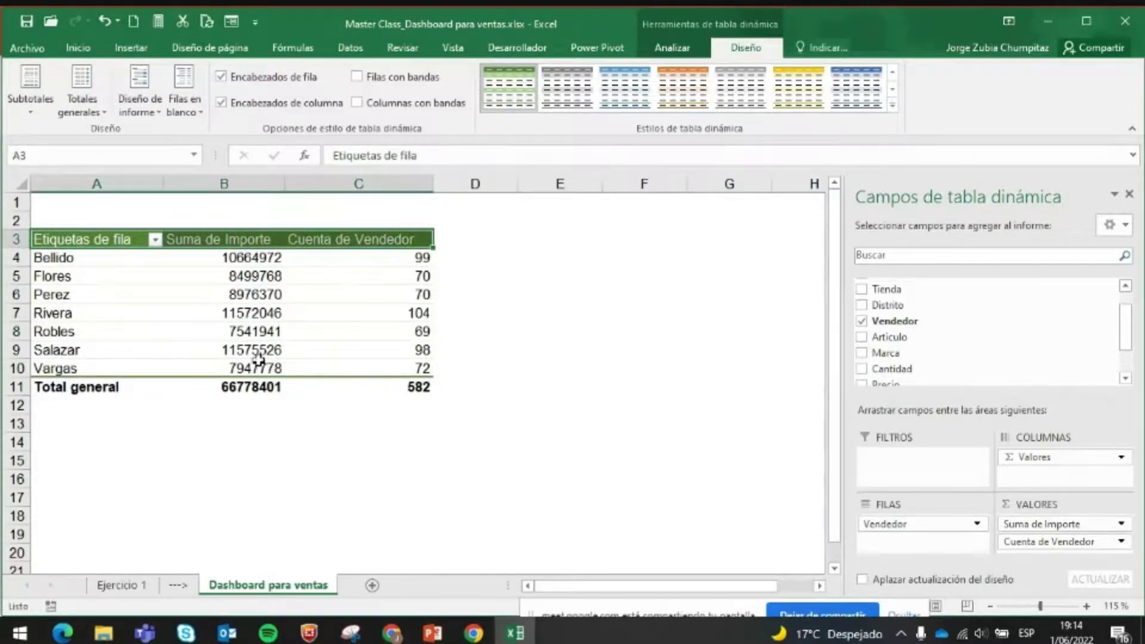
pyautogui.moveTo(258, 360)
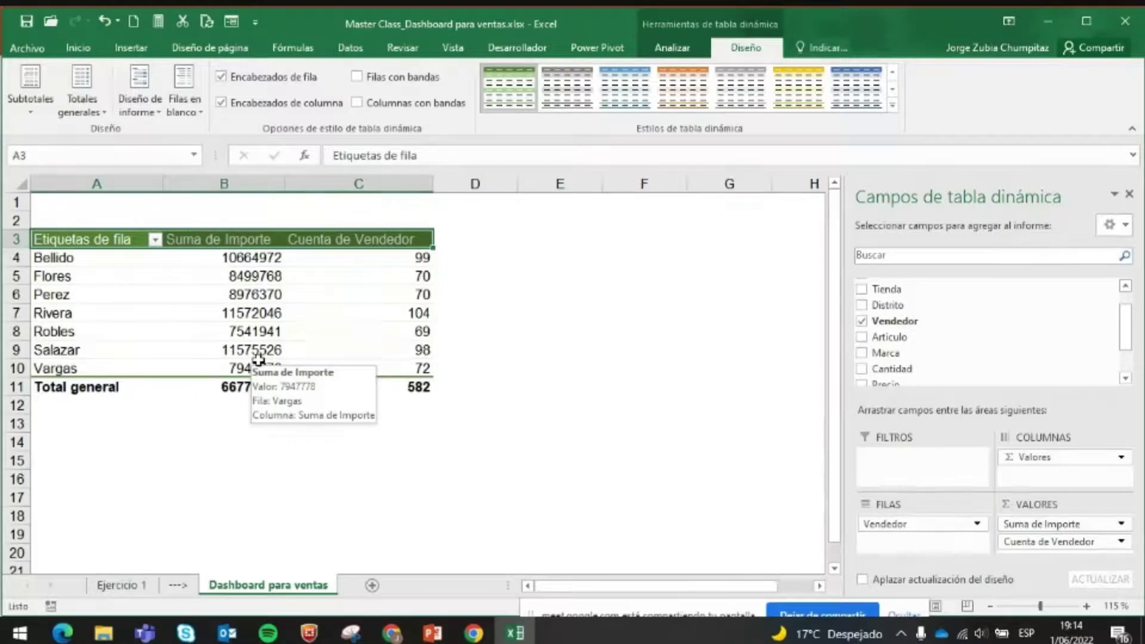
pyautogui.press('Left')
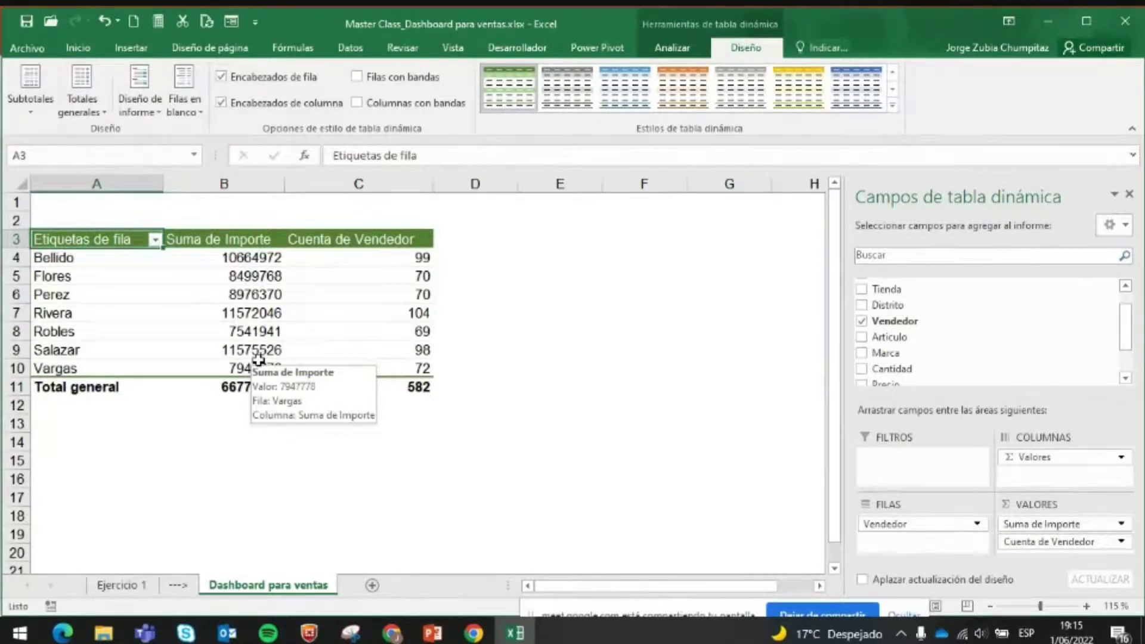
pyautogui.write('Vendedor')
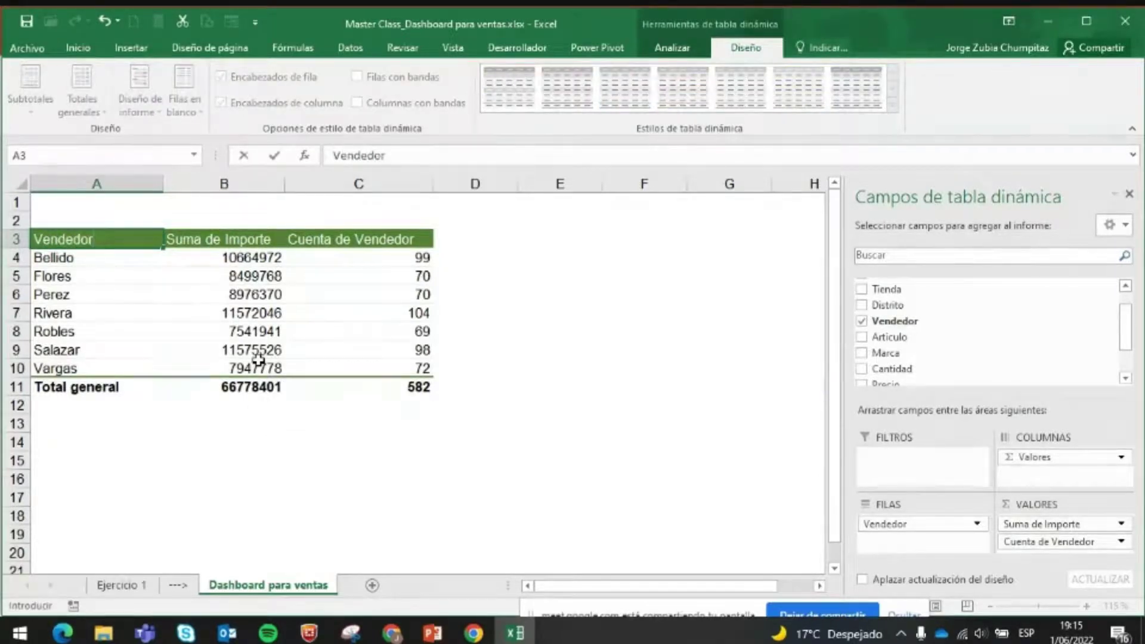
pyautogui.press('Tab')
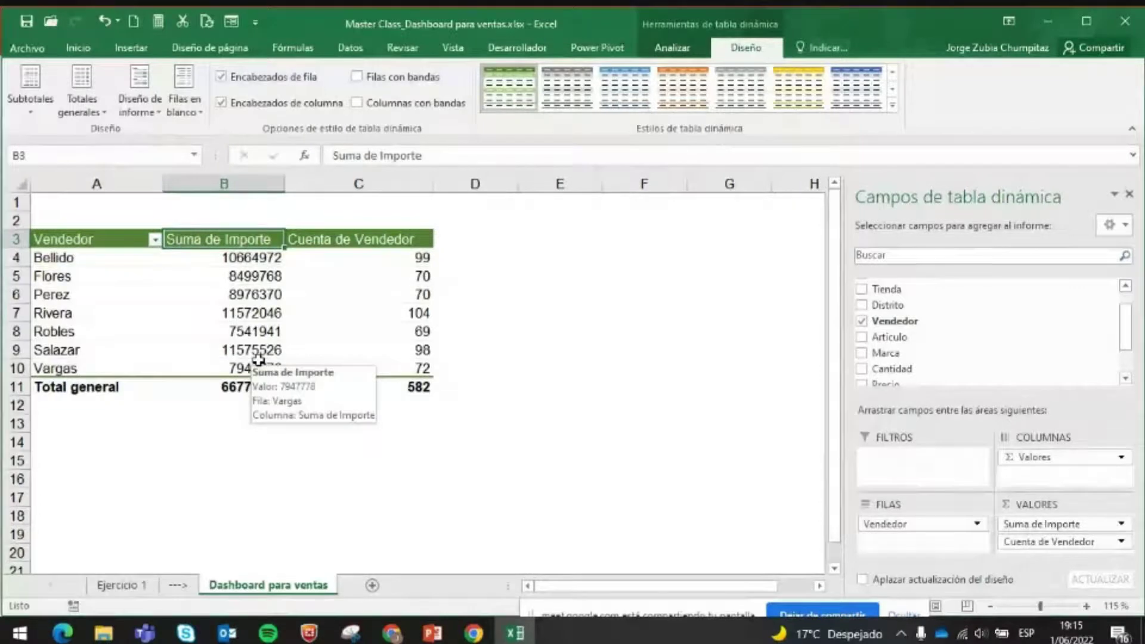
# - Format the Suma de Importe values and their total in B4:B11 with the Contabilidad number format in S/
pyautogui.moveTo(248, 258); pyautogui.dragTo(248, 382)
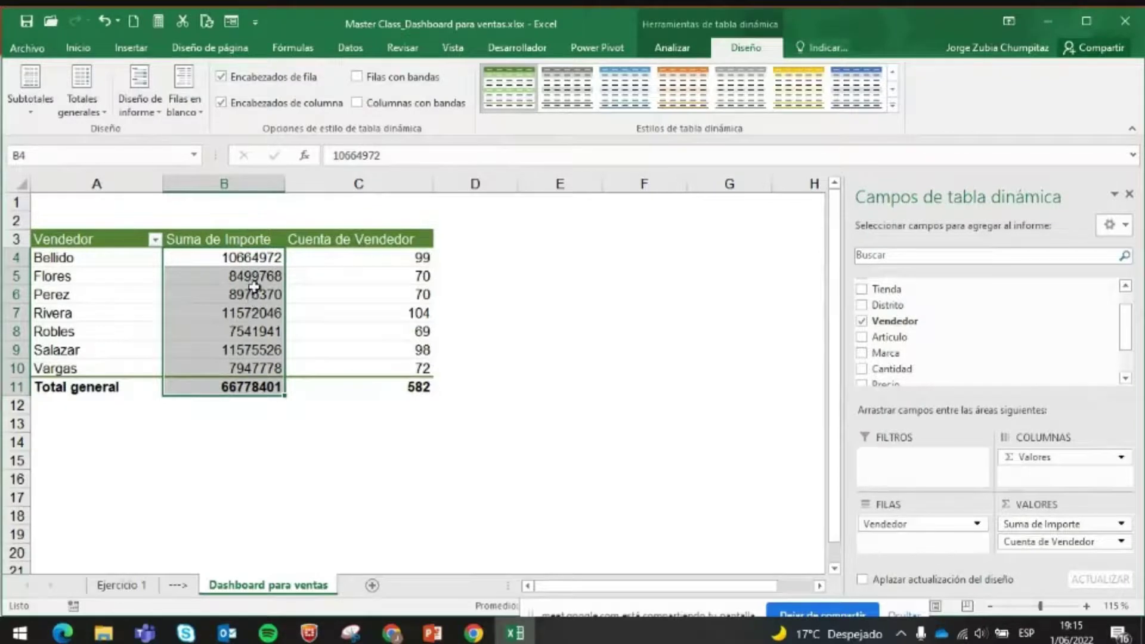
pyautogui.click(78, 48)
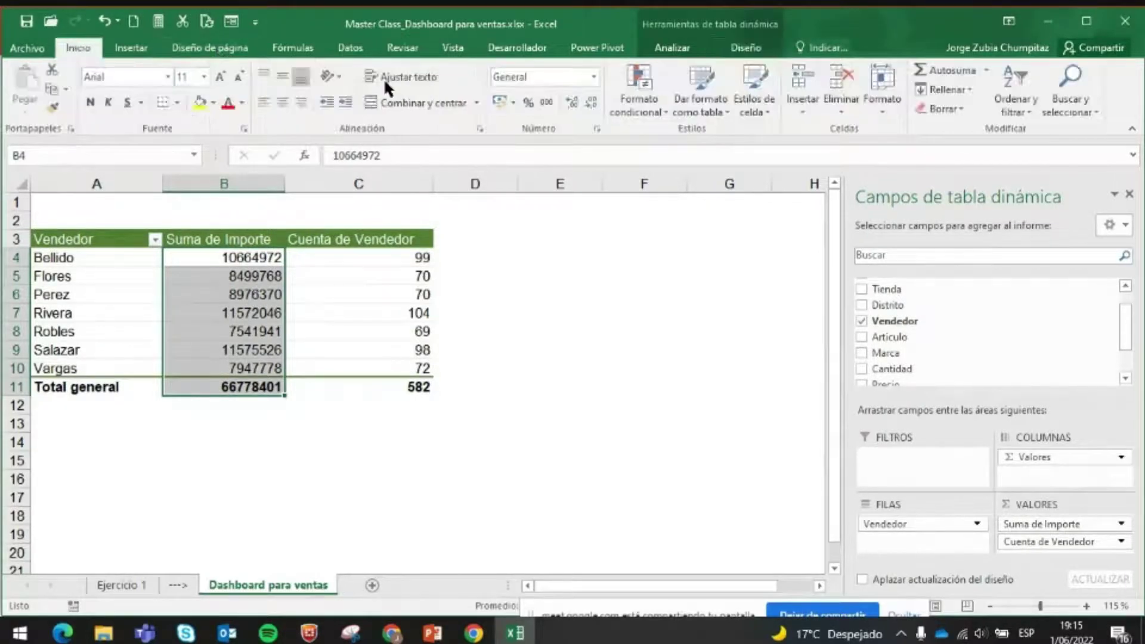
pyautogui.click(496, 102)
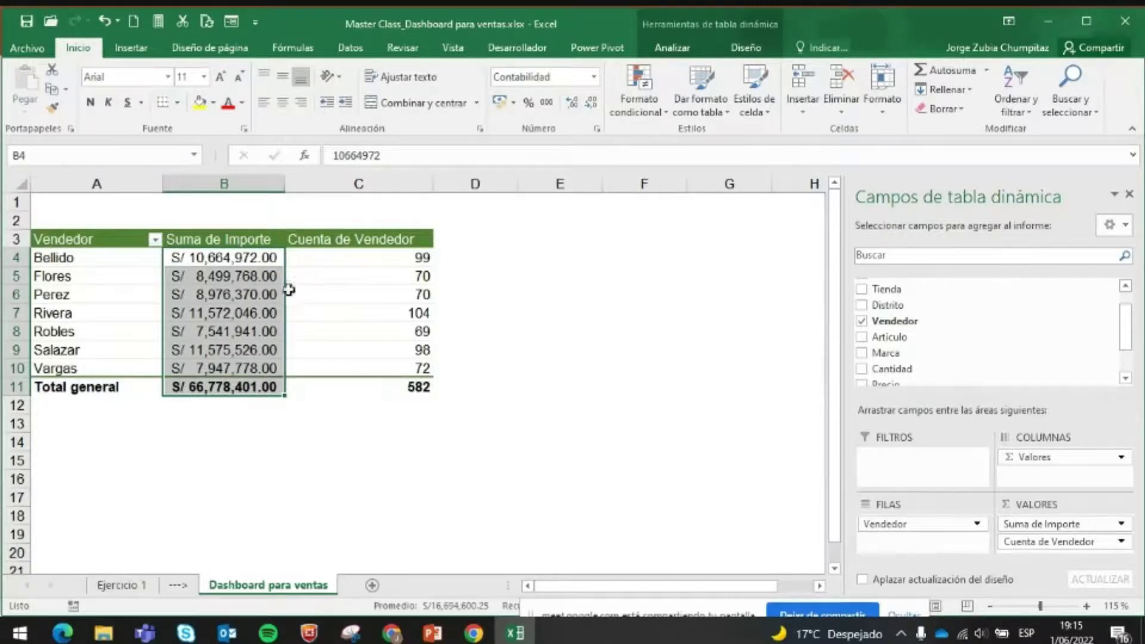
# - Rename the Cuenta de Vendedor header in cell C3 to Cant Registros
pyautogui.moveTo(362, 258)
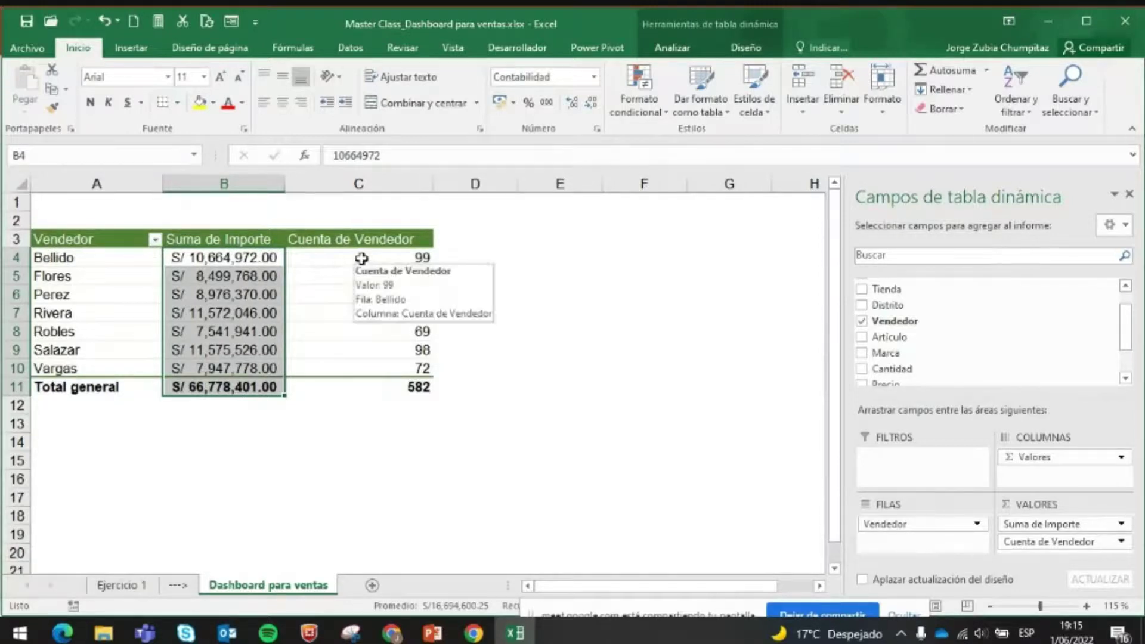
pyautogui.click(368, 237)
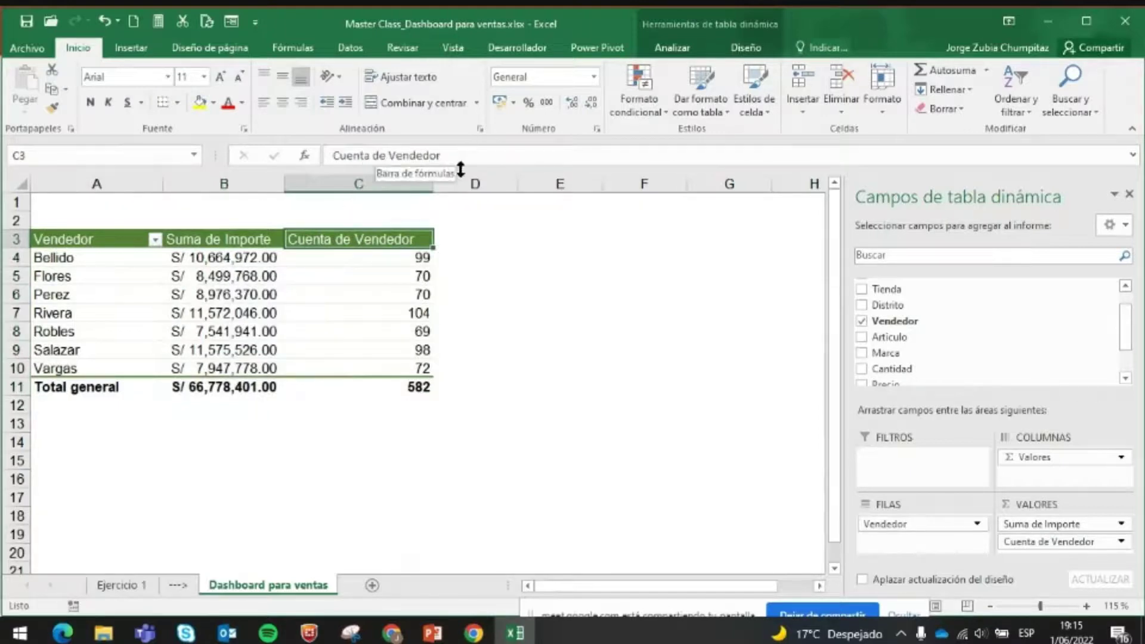
pyautogui.write('Cant')
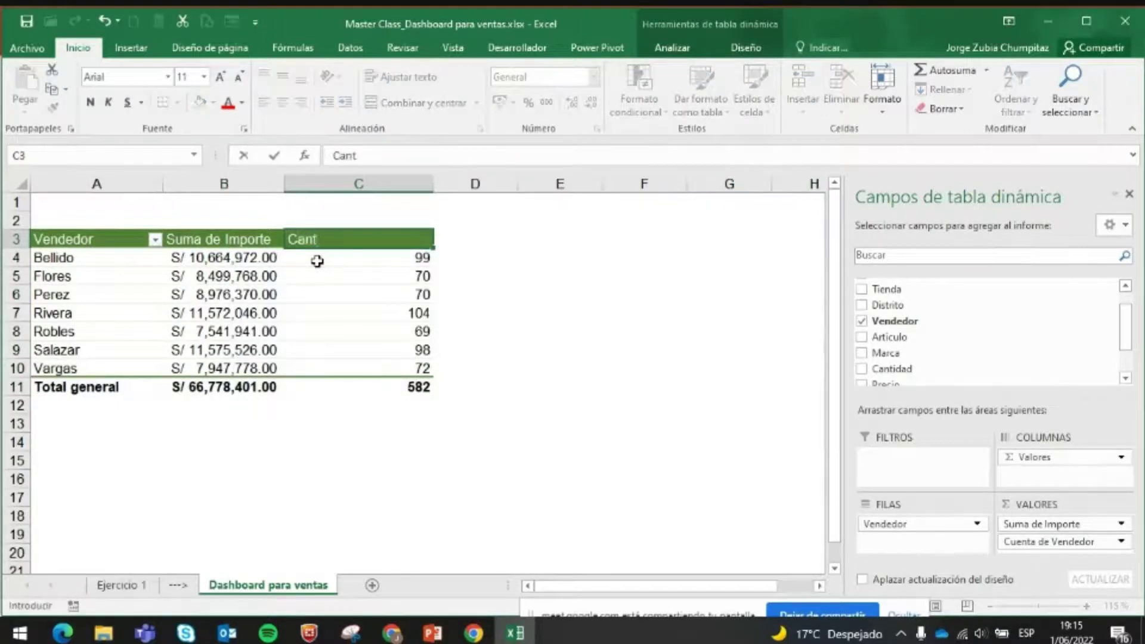
pyautogui.write(' Registros')
pyautogui.press('Return')
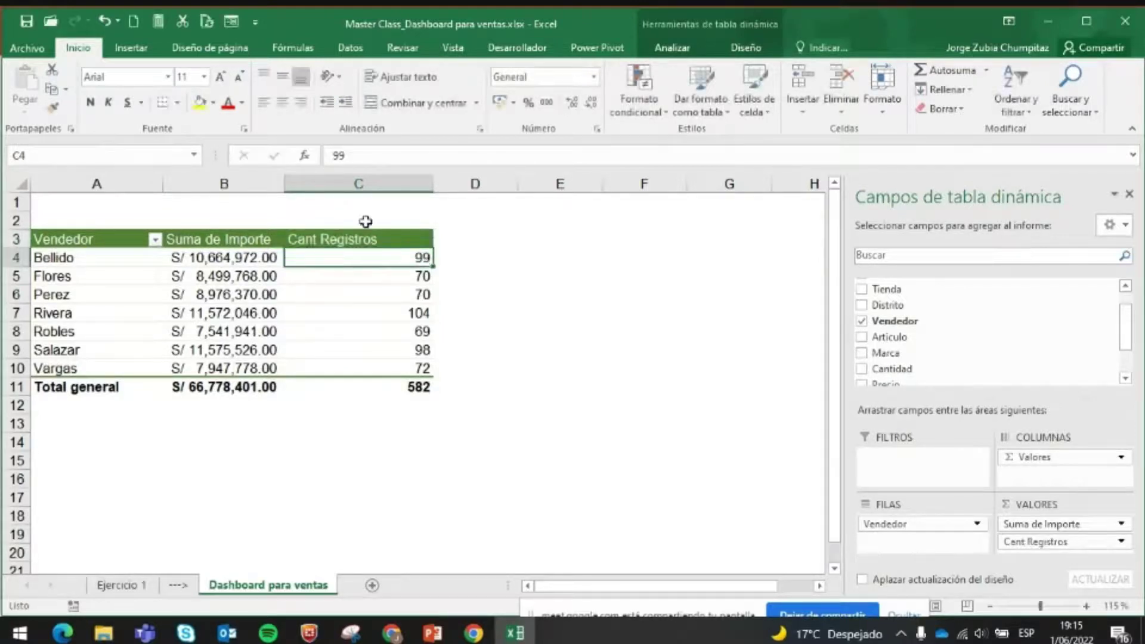
# - Center the Cant Registros header and its values horizontally in C3:C11
pyautogui.moveTo(349, 242); pyautogui.dragTo(356, 385)
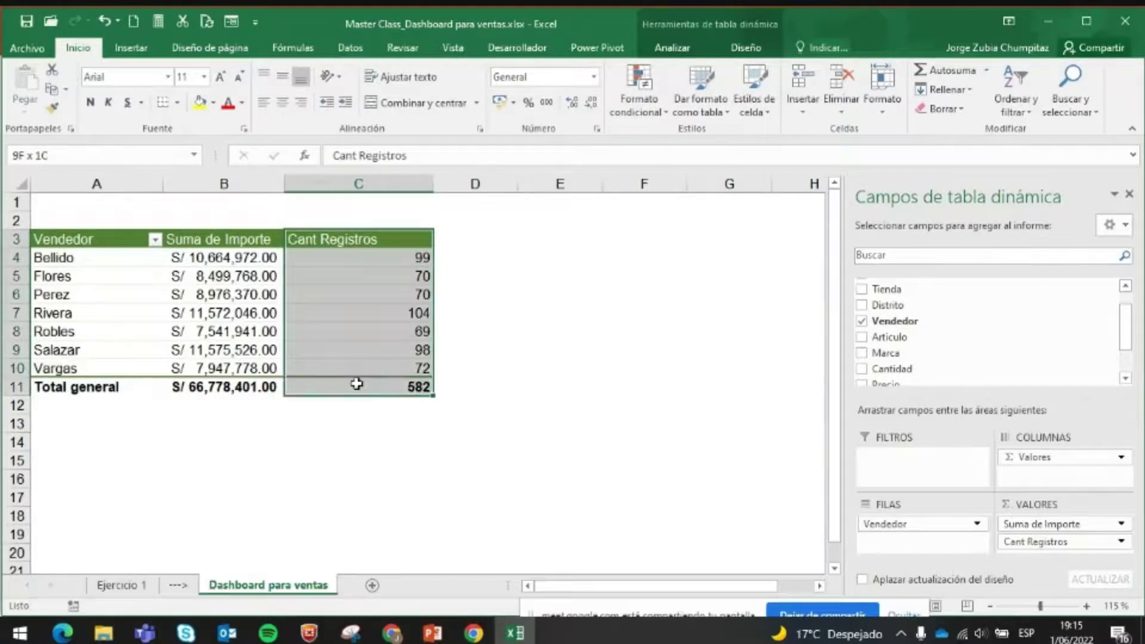
pyautogui.click(284, 103)
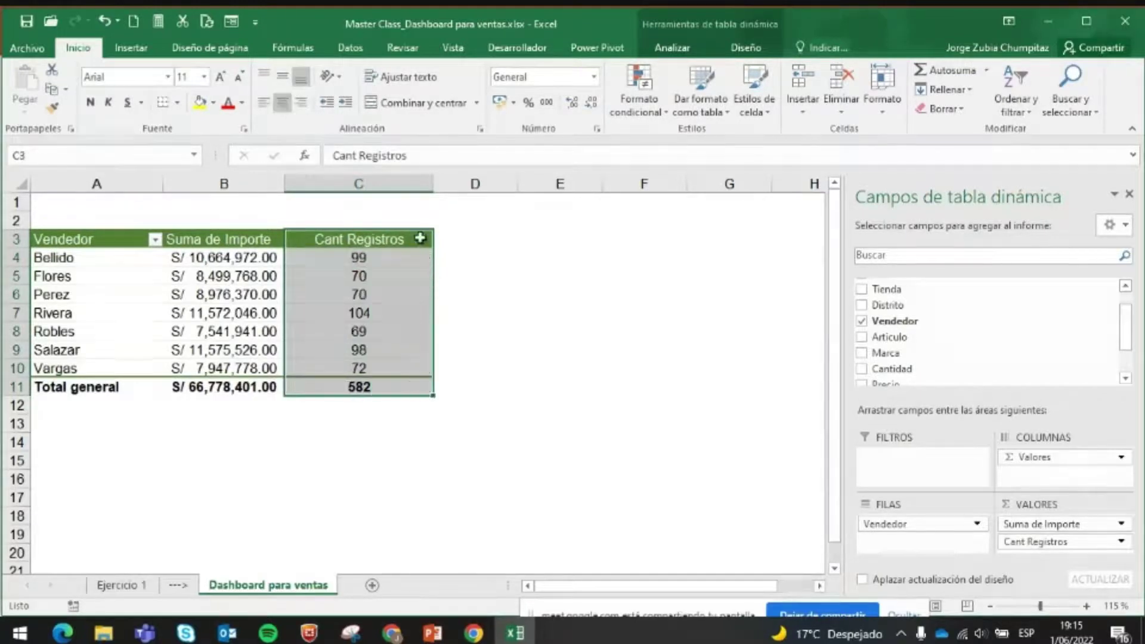
pyautogui.click(358, 276)
# - Widen column B slightly and turn off the pivot table option Autoajustar anchos de columnas al actualizar
pyautogui.moveTo(287, 182); pyautogui.dragTo(308, 182)
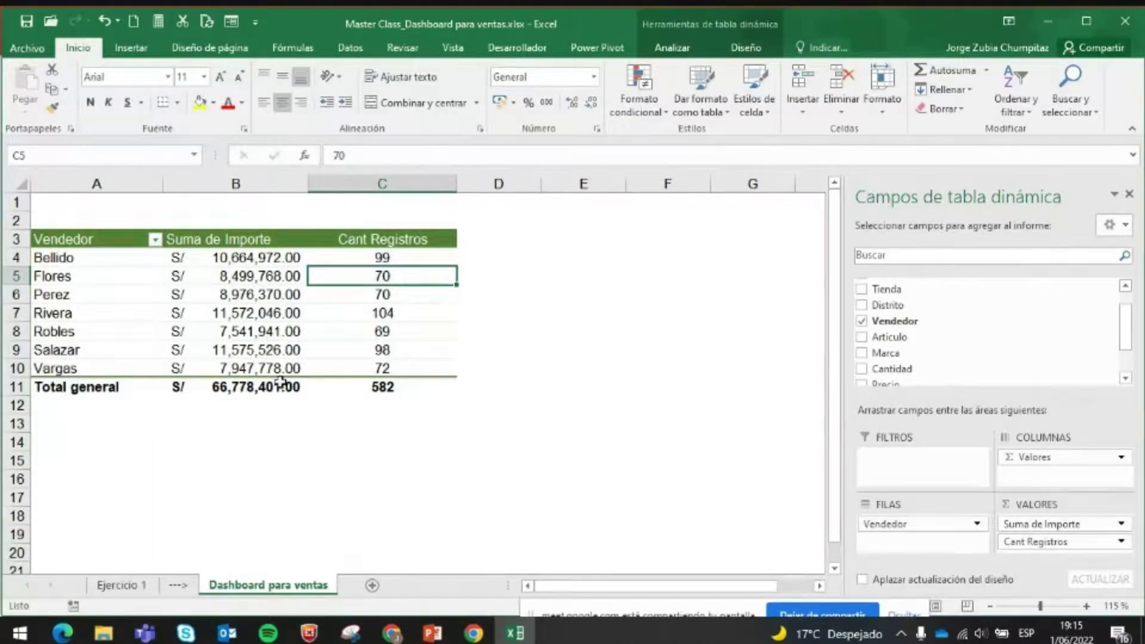
pyautogui.rightClick(212, 290)
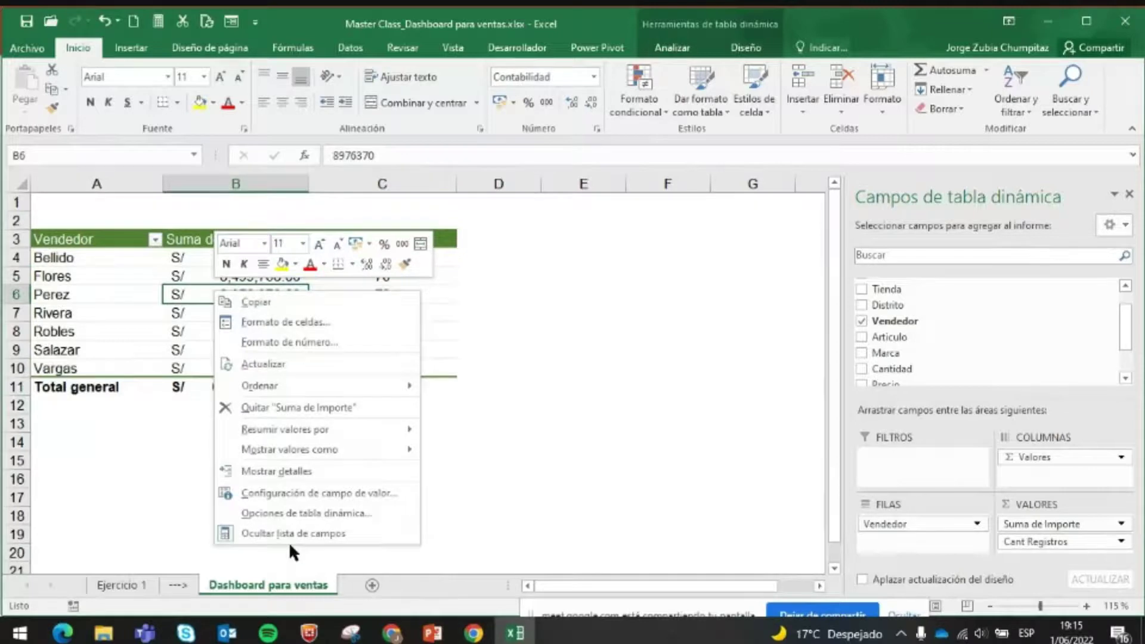
pyautogui.click(302, 511)
pyautogui.click(100, 481)
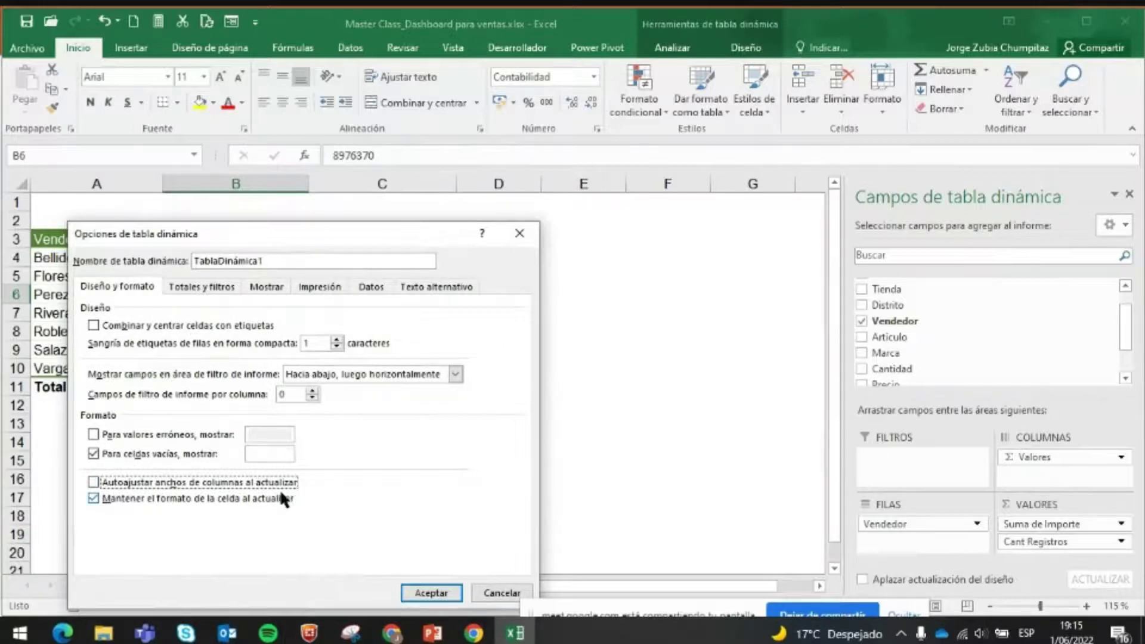
pyautogui.click(409, 595)
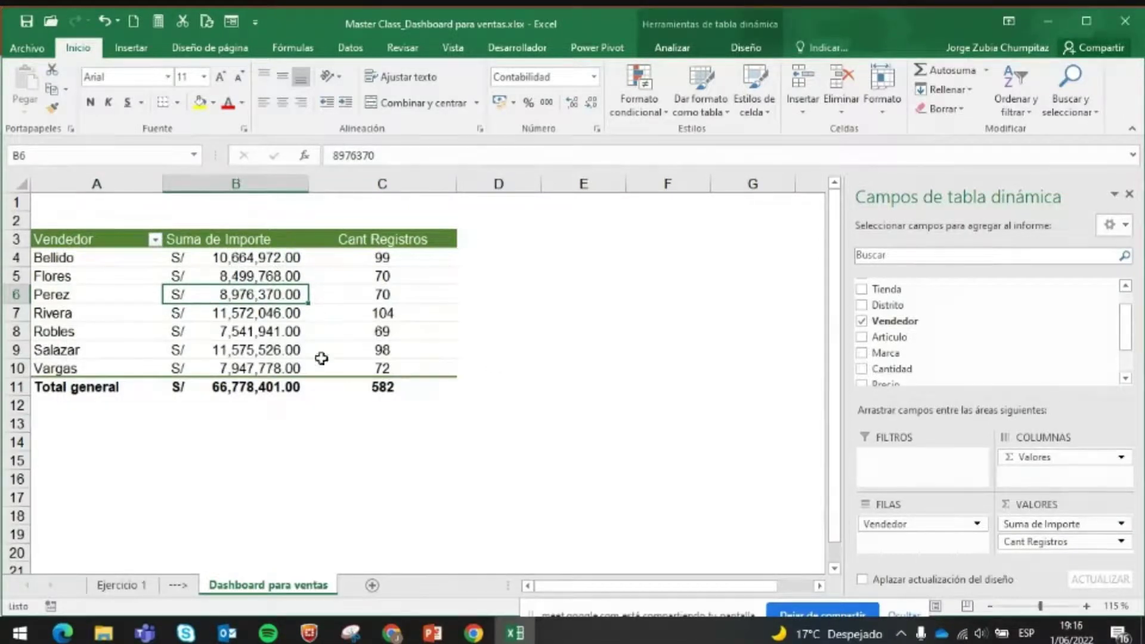
# - Apply strikethrough to the TD-1 requirement in row 6 of Ejercicio 1 to mark it as done
pyautogui.click(143, 586)
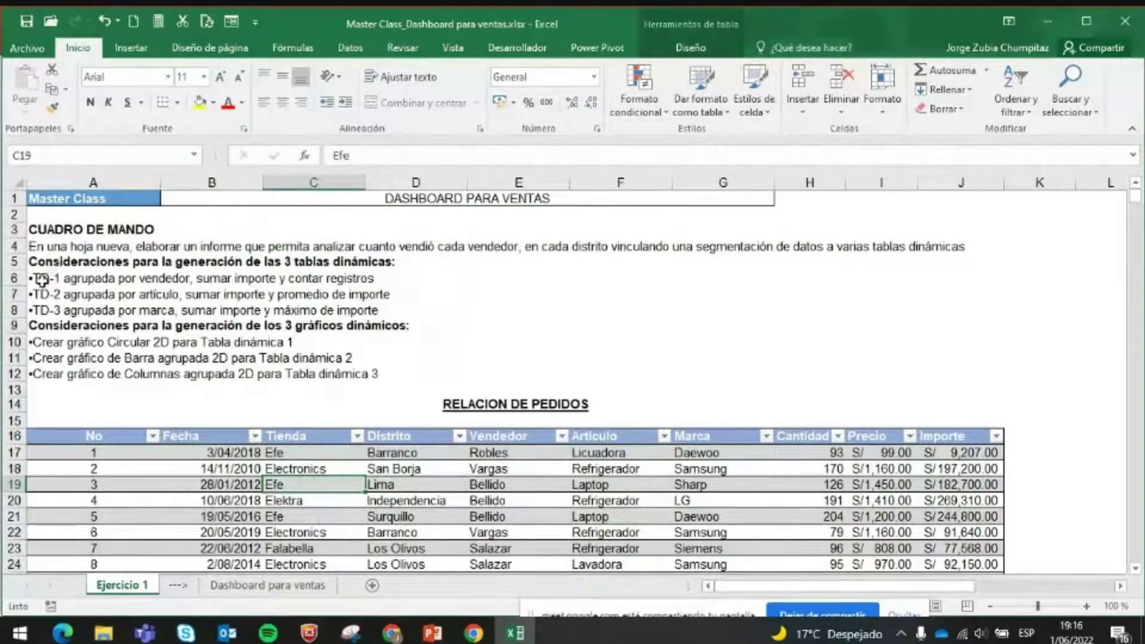
pyautogui.moveTo(41, 279); pyautogui.dragTo(459, 279)
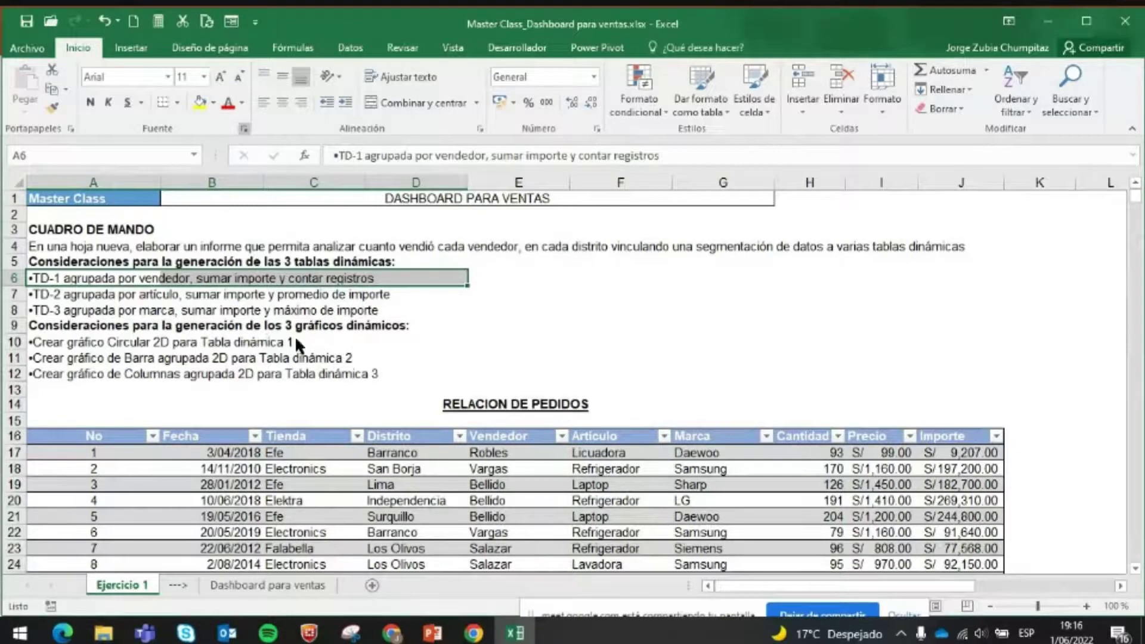
pyautogui.hotkey('ctrl', 'shift', 'f')
pyautogui.click(422, 333)
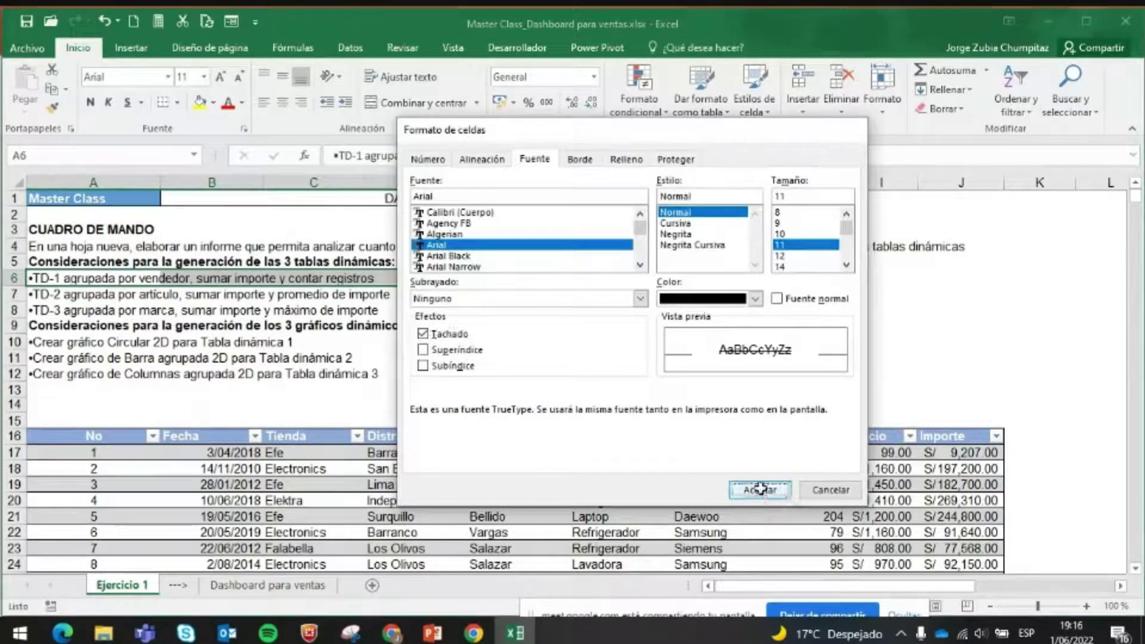
pyautogui.click(760, 488)
# - Copy the Vendedor pivot table in A3:C11 of Dashboard para ventas and paste the duplicate starting at cell A14
pyautogui.moveTo(66, 294); pyautogui.dragTo(408, 310)
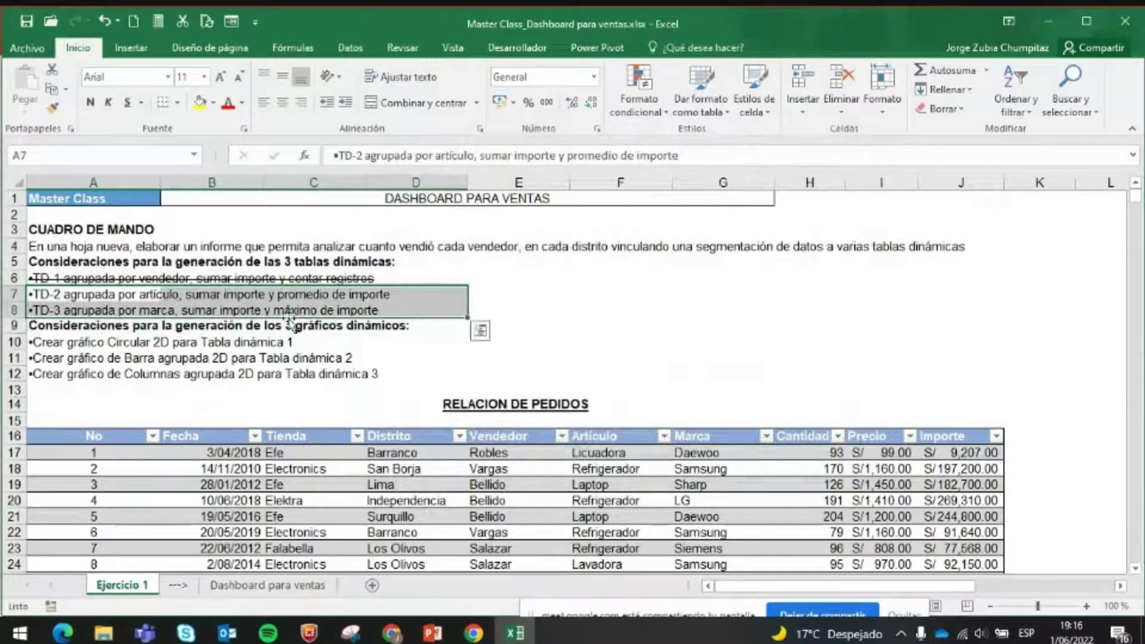
pyautogui.click(325, 577)
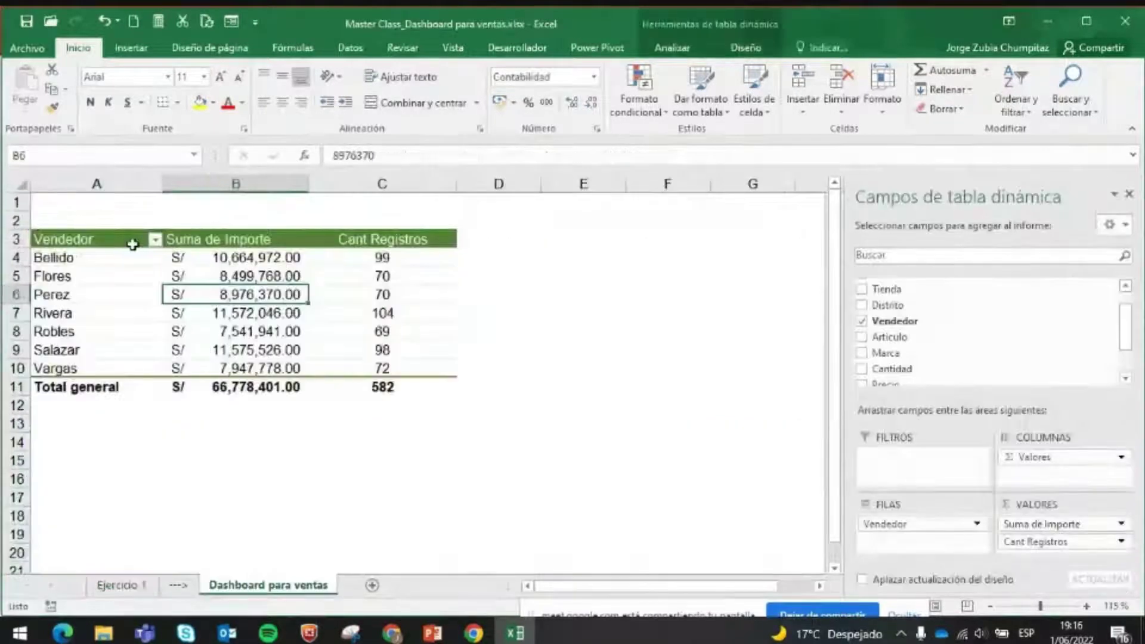
pyautogui.moveTo(128, 239); pyautogui.dragTo(411, 386)
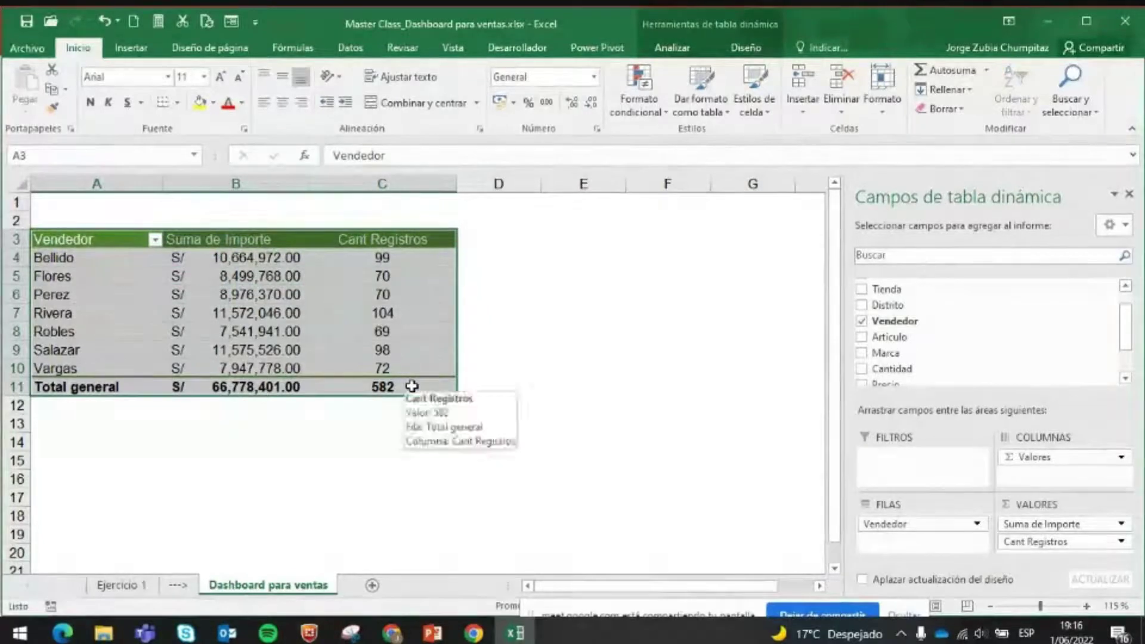
pyautogui.hotkey('ctrl', 'c')
pyautogui.click(86, 442)
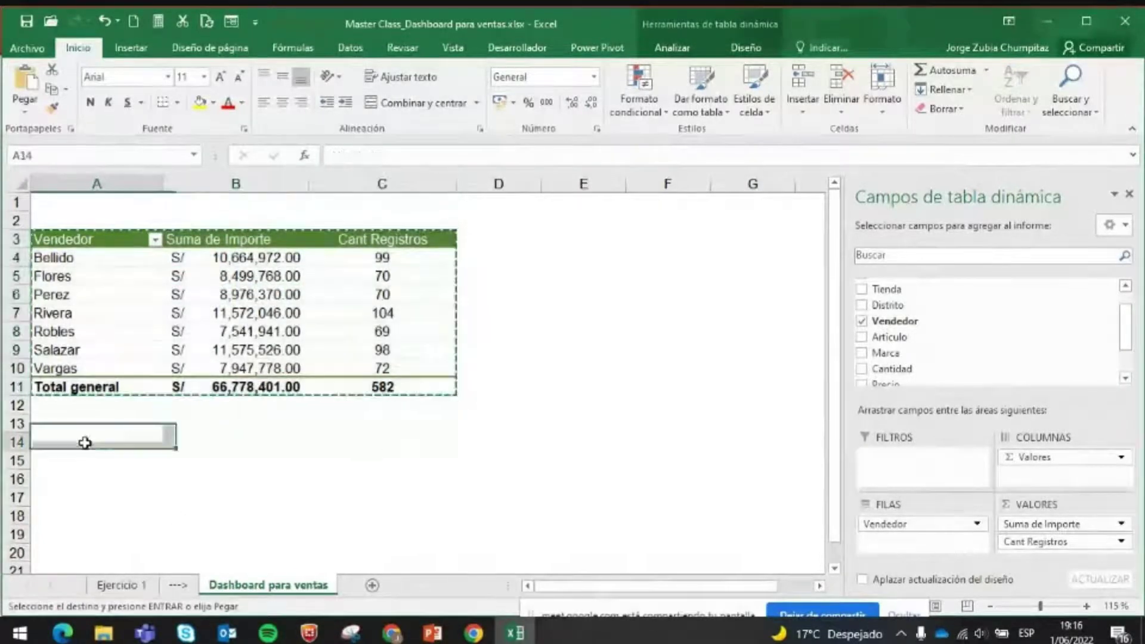
pyautogui.hotkey('ctrl', 'v')
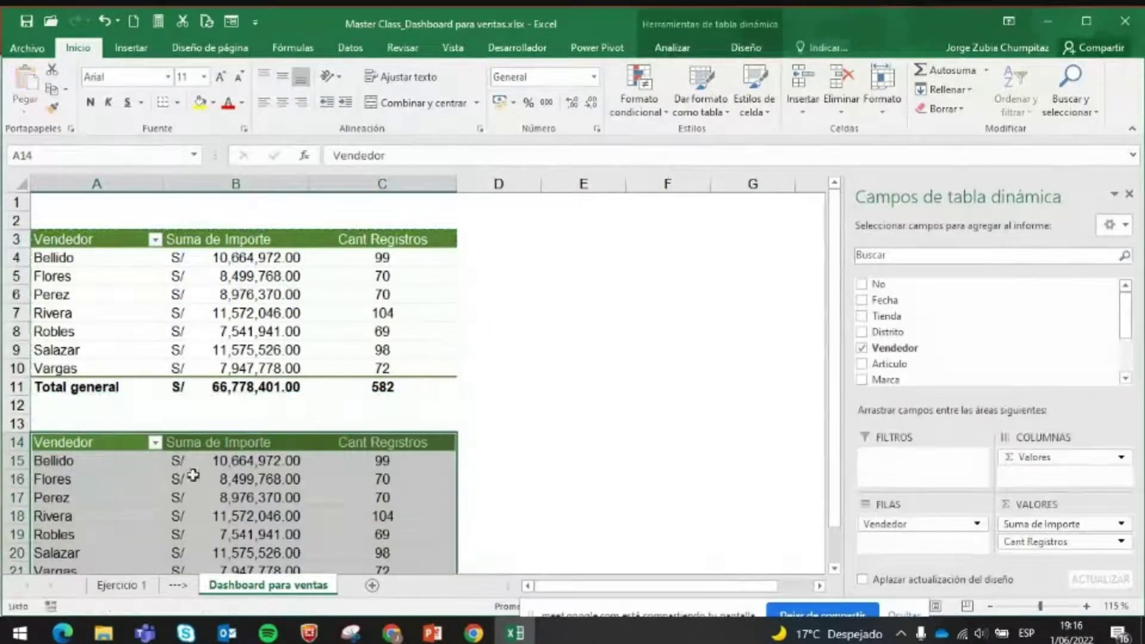
pyautogui.click(242, 480)
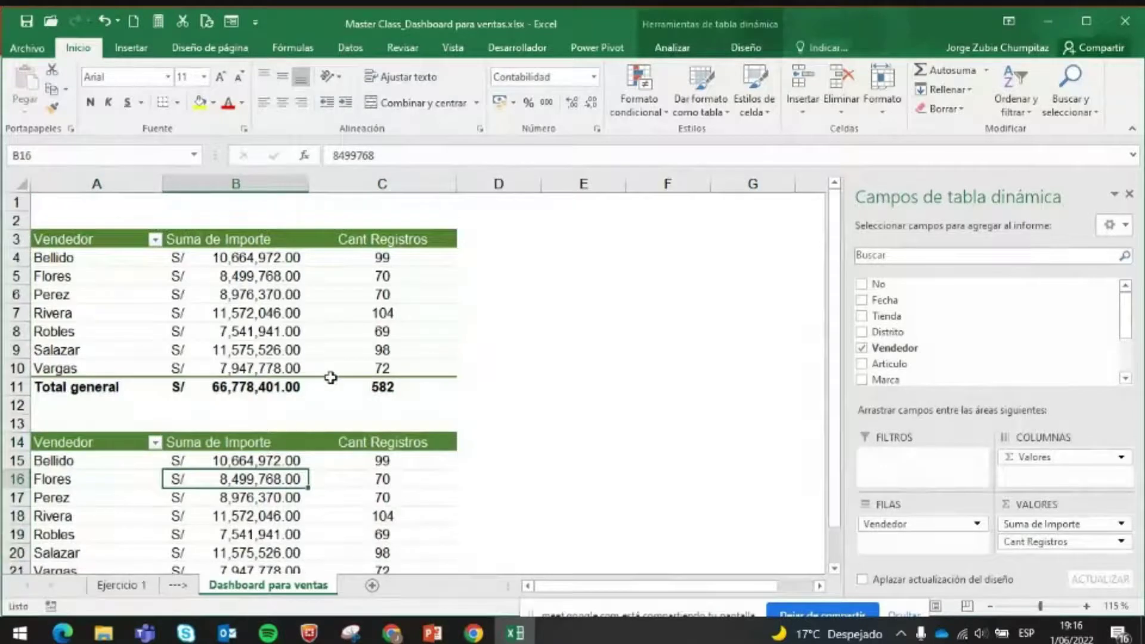
# - Replace Vendedor with Articulo as the row field of the pivot table at A14, following the TD-2 requirement in Ejercicio 1
pyautogui.click(121, 584)
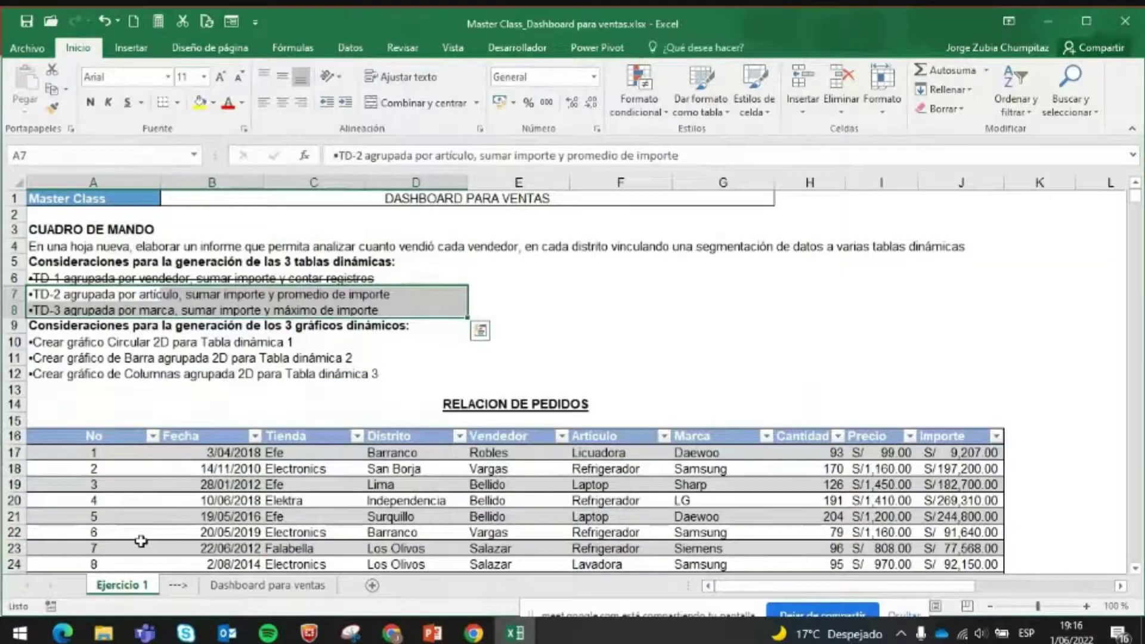
pyautogui.click(159, 293)
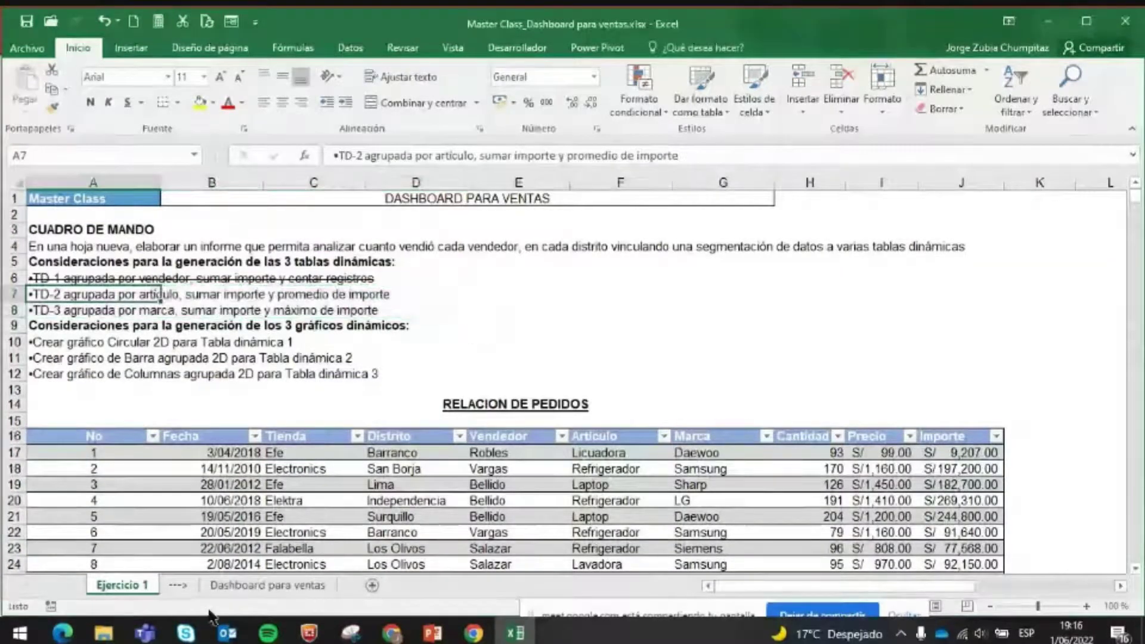
pyautogui.click(223, 585)
pyautogui.click(101, 497)
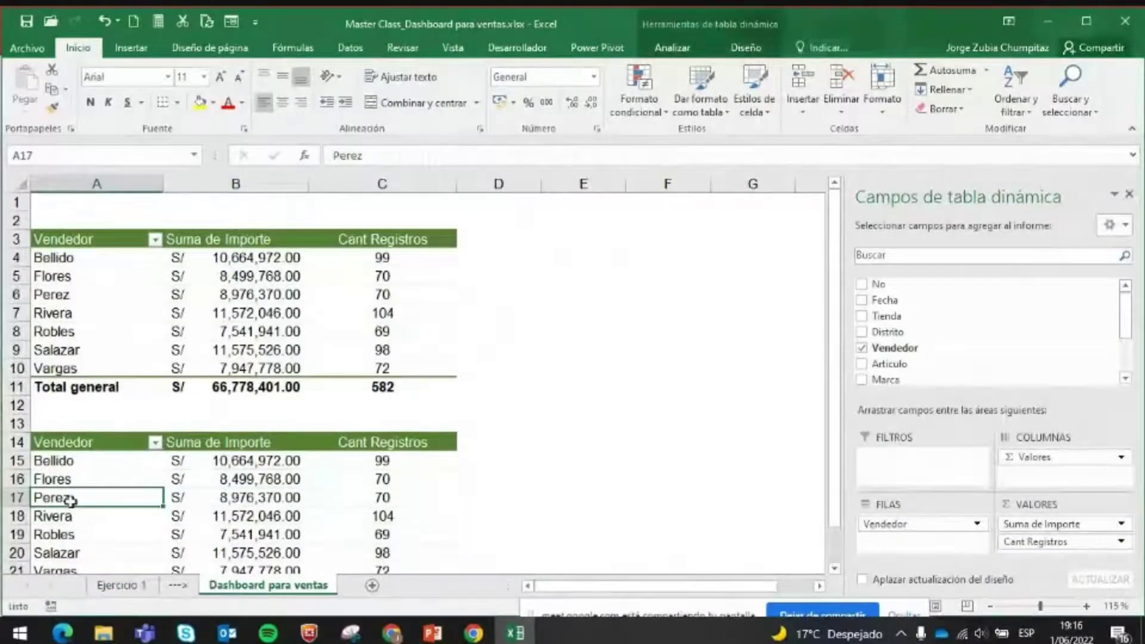
pyautogui.click(913, 527)
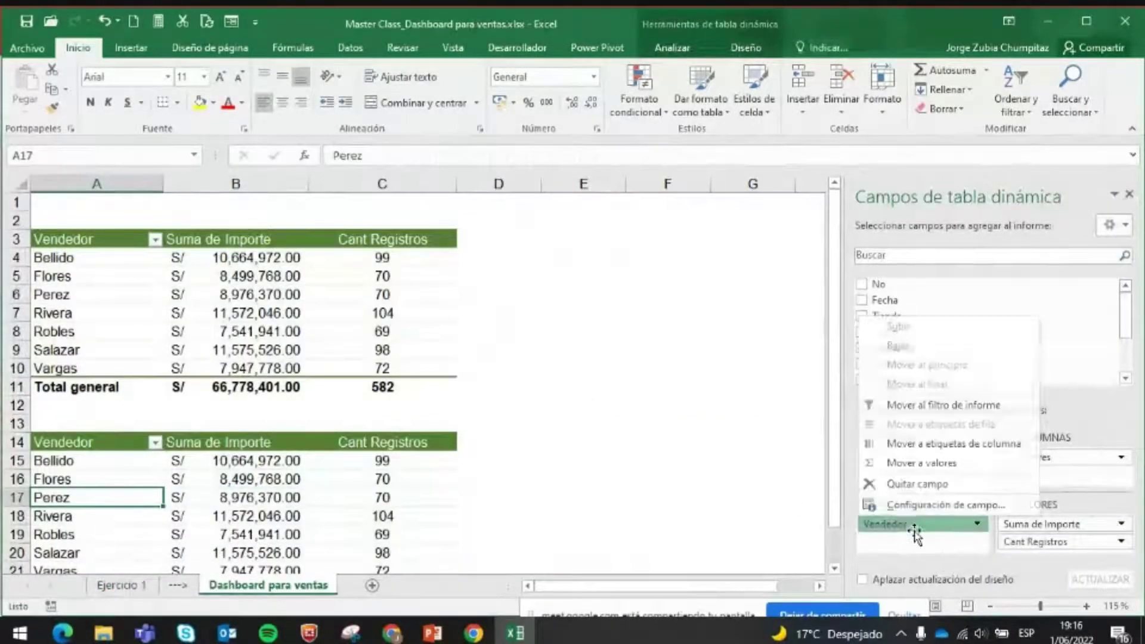
pyautogui.click(266, 501)
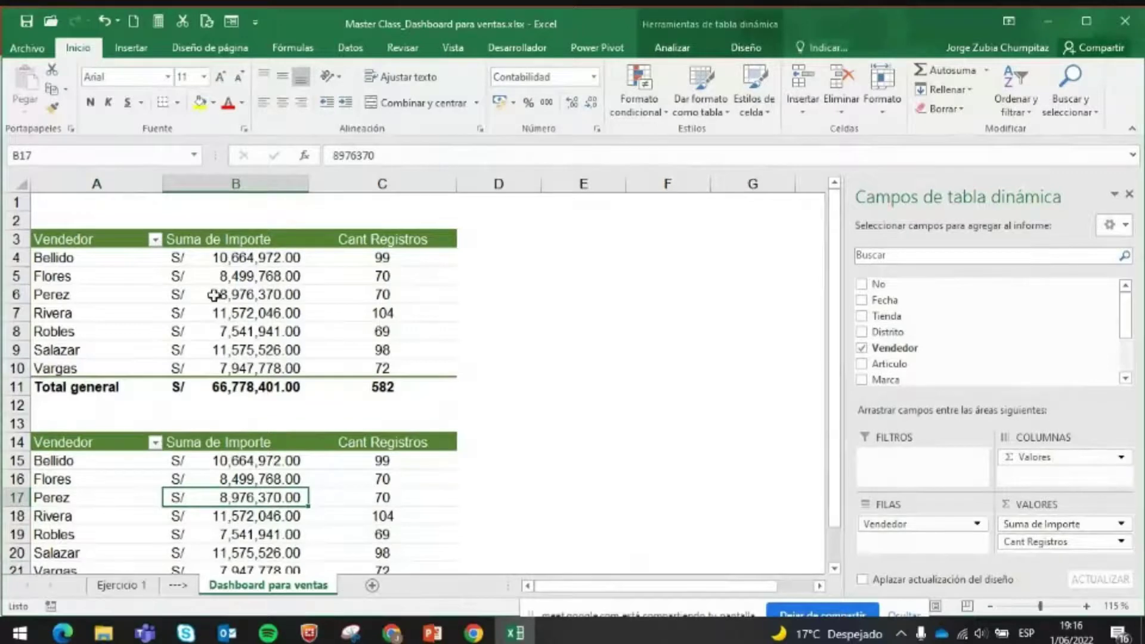
pyautogui.click(914, 525)
pyautogui.click(907, 479)
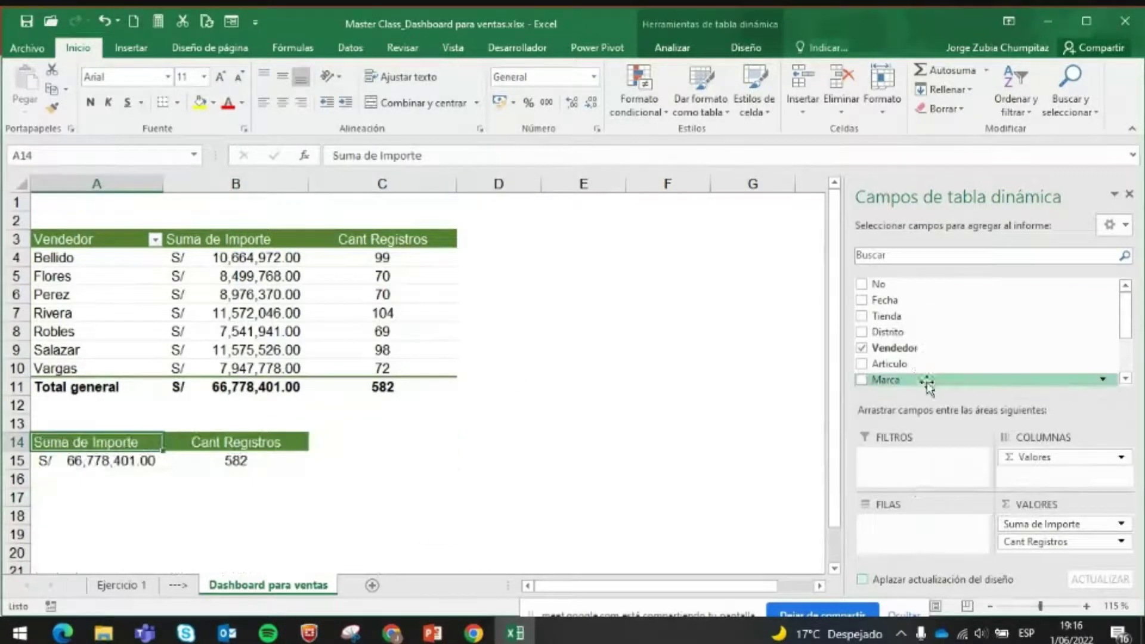
pyautogui.moveTo(924, 367); pyautogui.dragTo(935, 527)
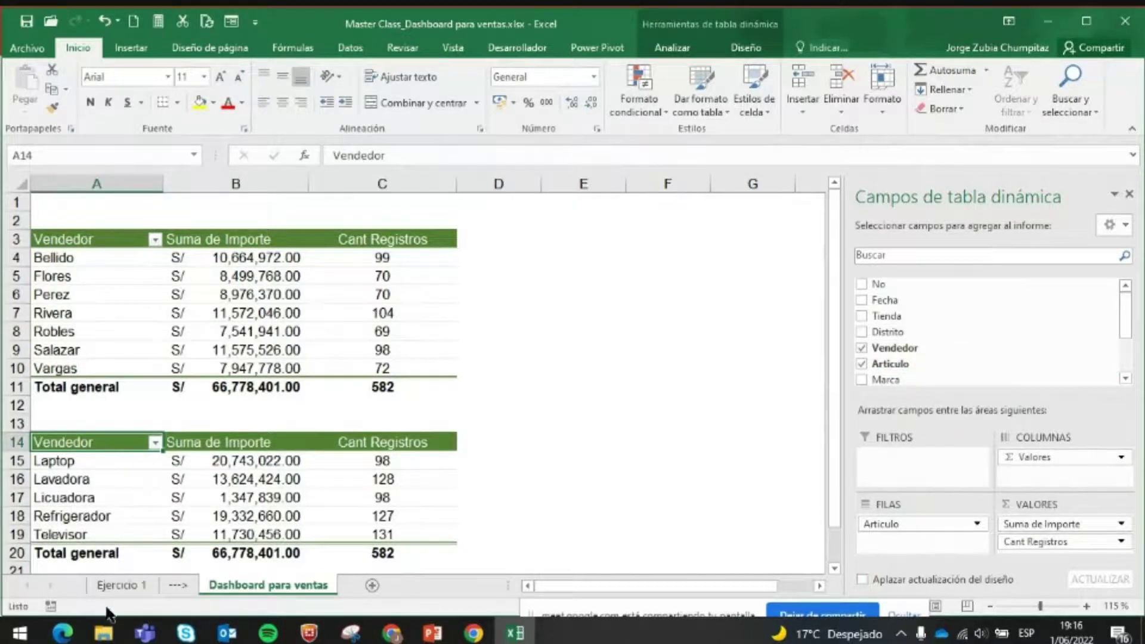
# - Remove Cant Registros from the Articulo pivot table's values and add Importe there a second time
pyautogui.click(116, 585)
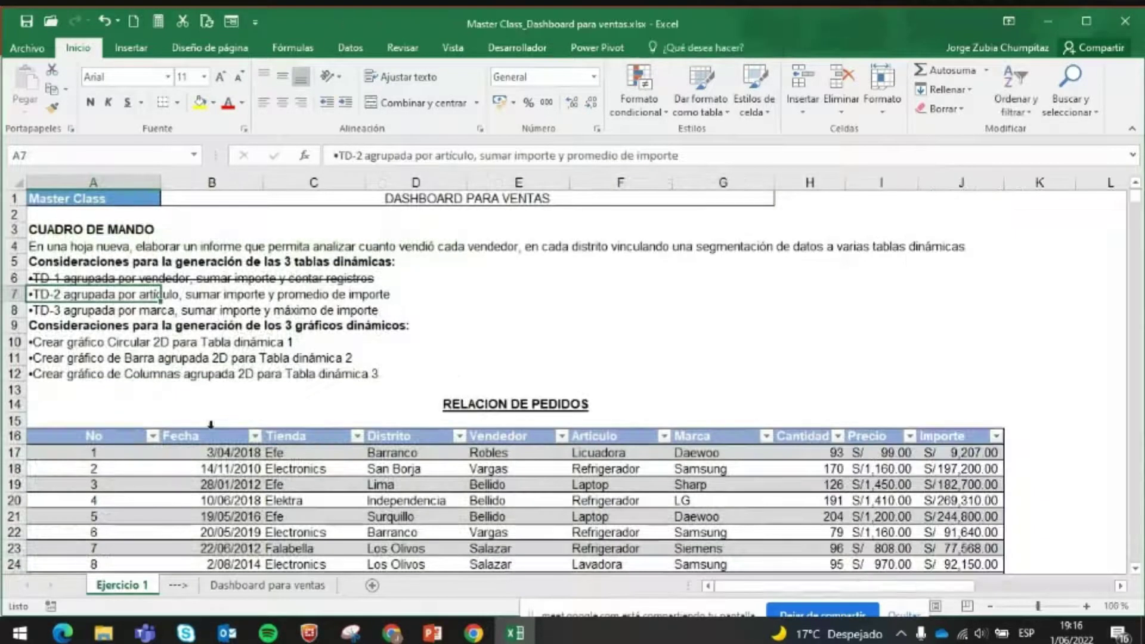
pyautogui.click(239, 586)
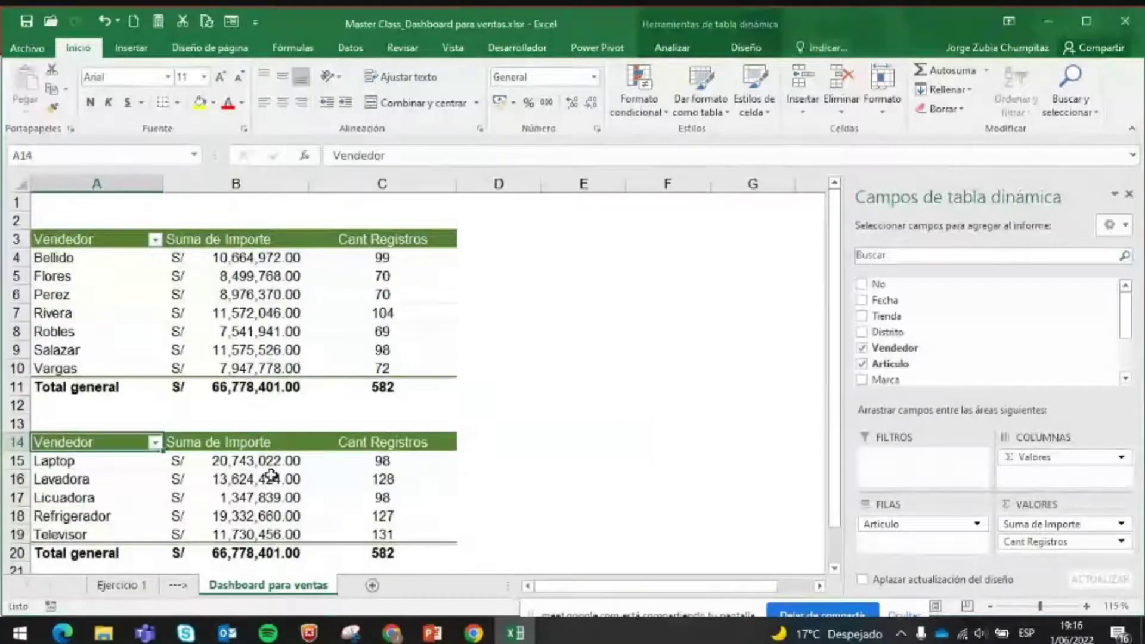
pyautogui.click(136, 587)
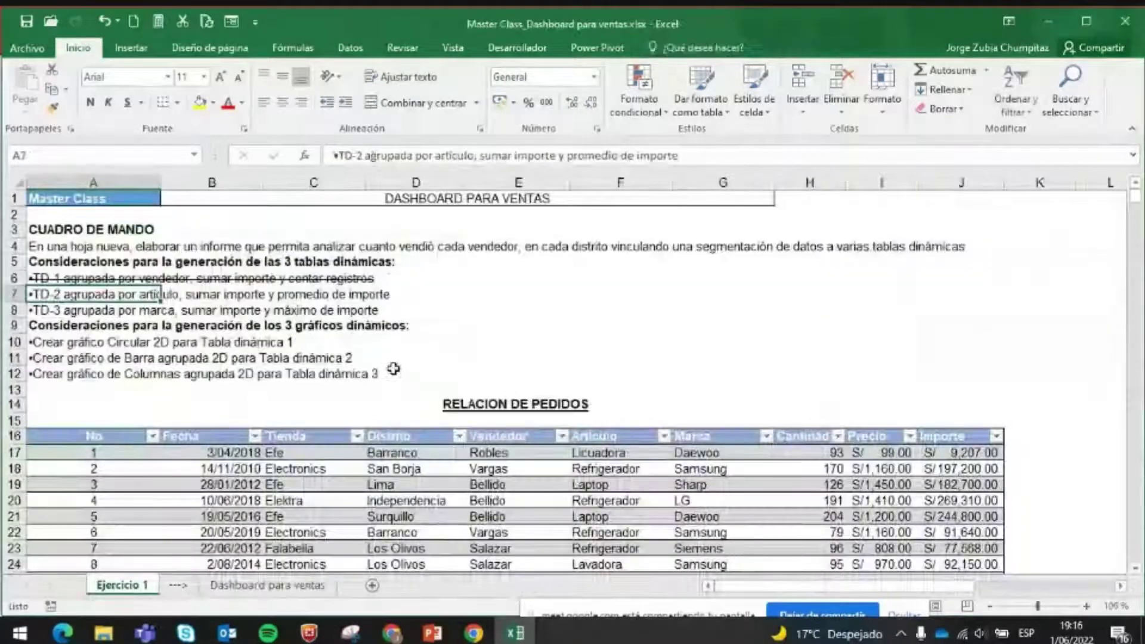
pyautogui.click(299, 585)
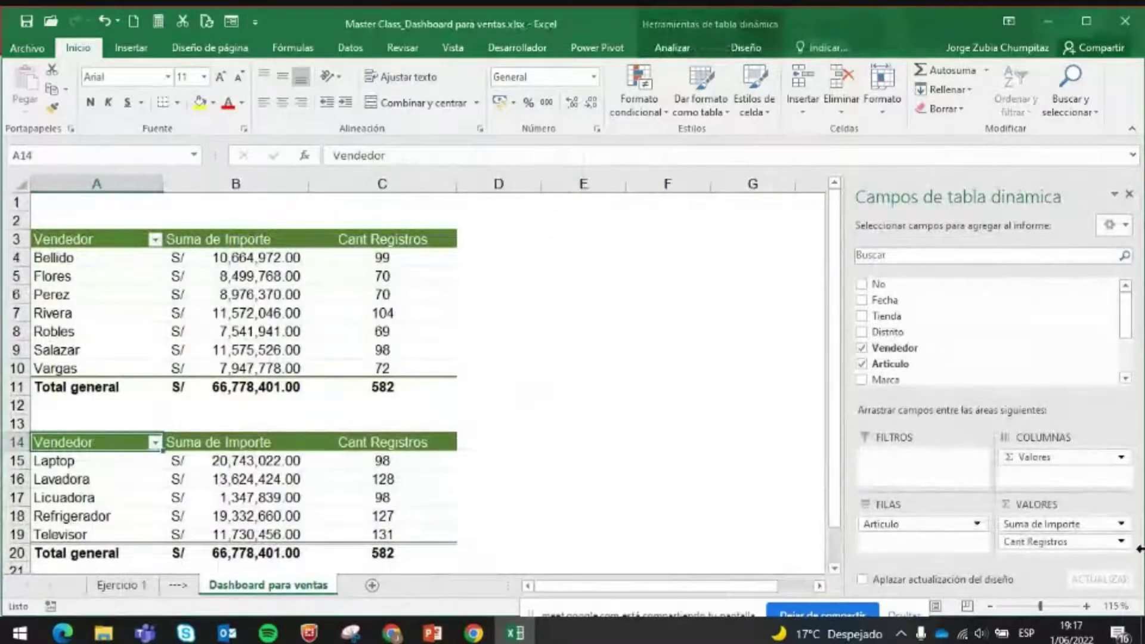
pyautogui.click(1060, 542)
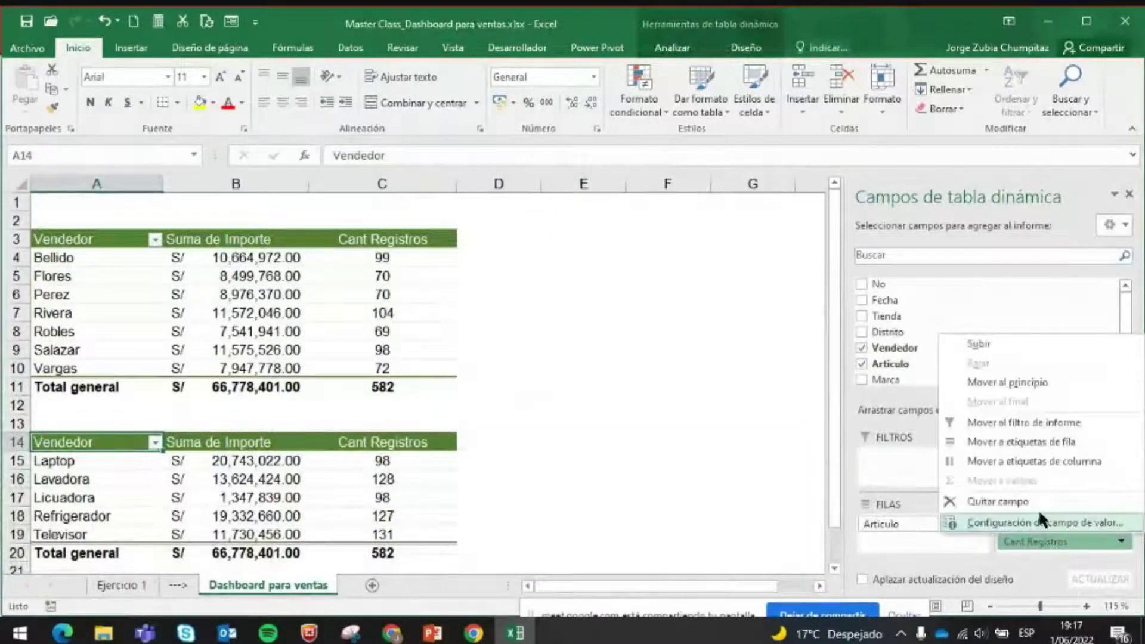
pyautogui.click(1103, 546)
pyautogui.click(1105, 547)
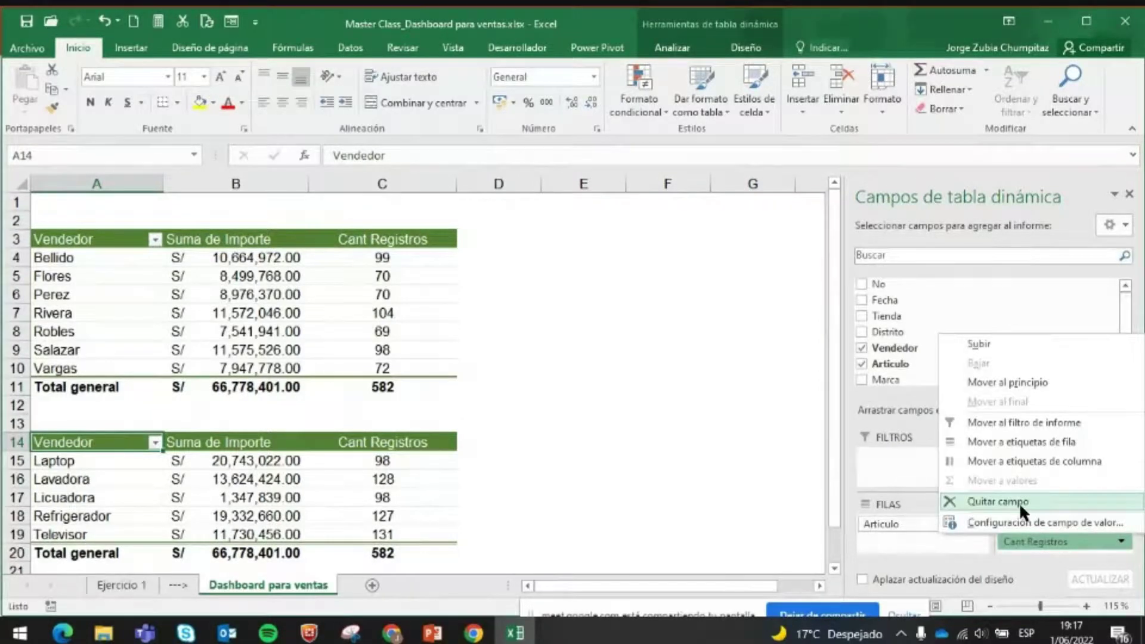
pyautogui.click(1018, 501)
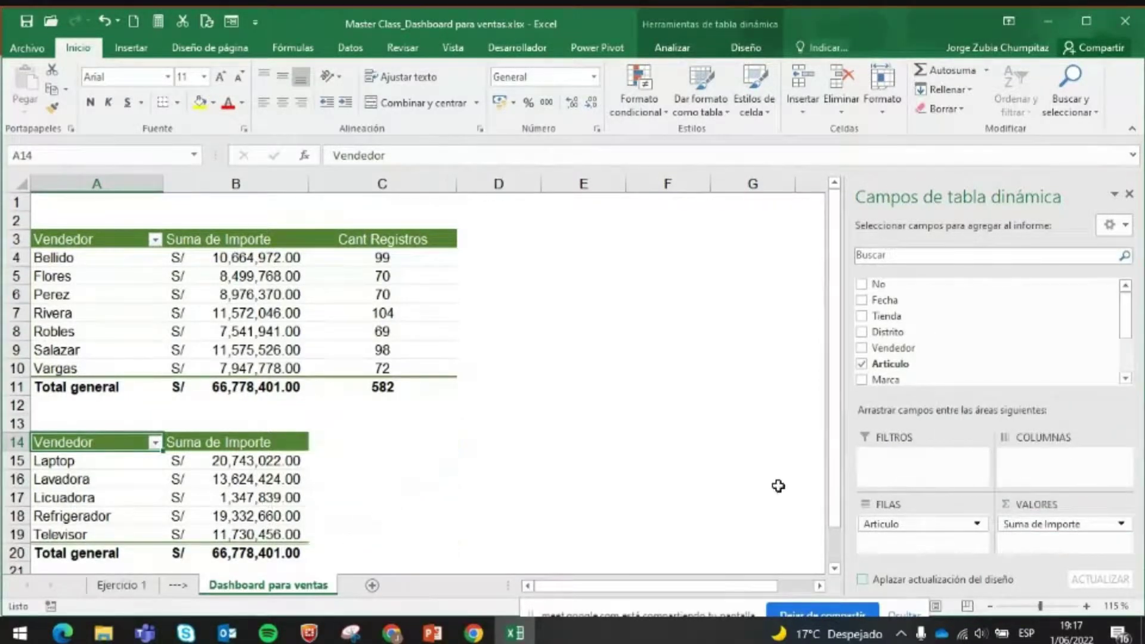
pyautogui.scroll(-2, 1092, 367)
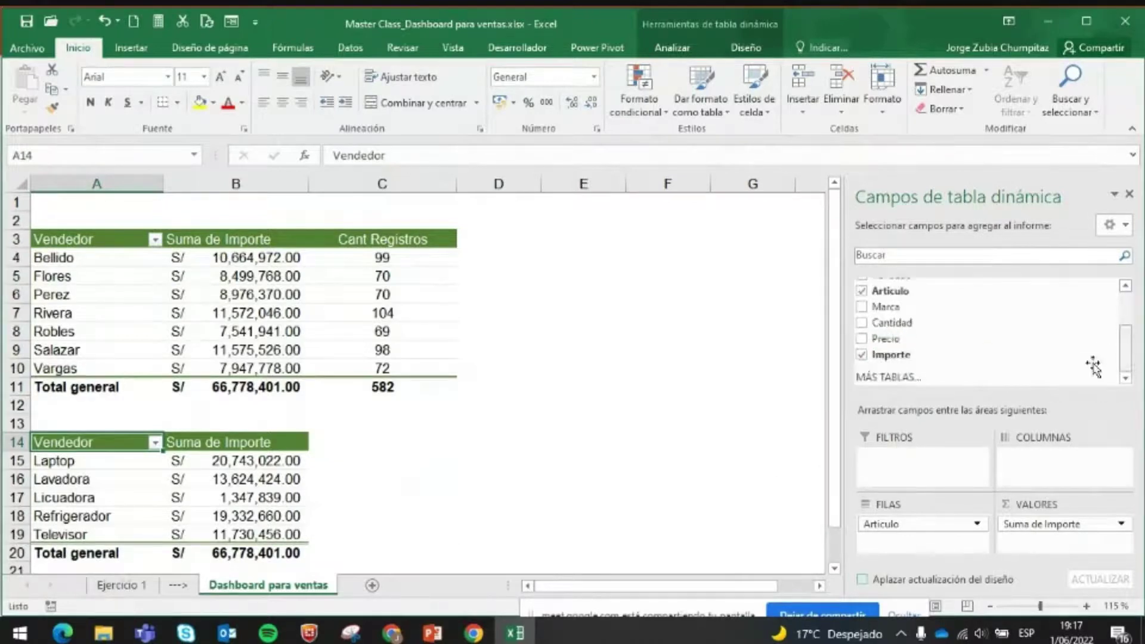
pyautogui.moveTo(918, 362); pyautogui.dragTo(1036, 546)
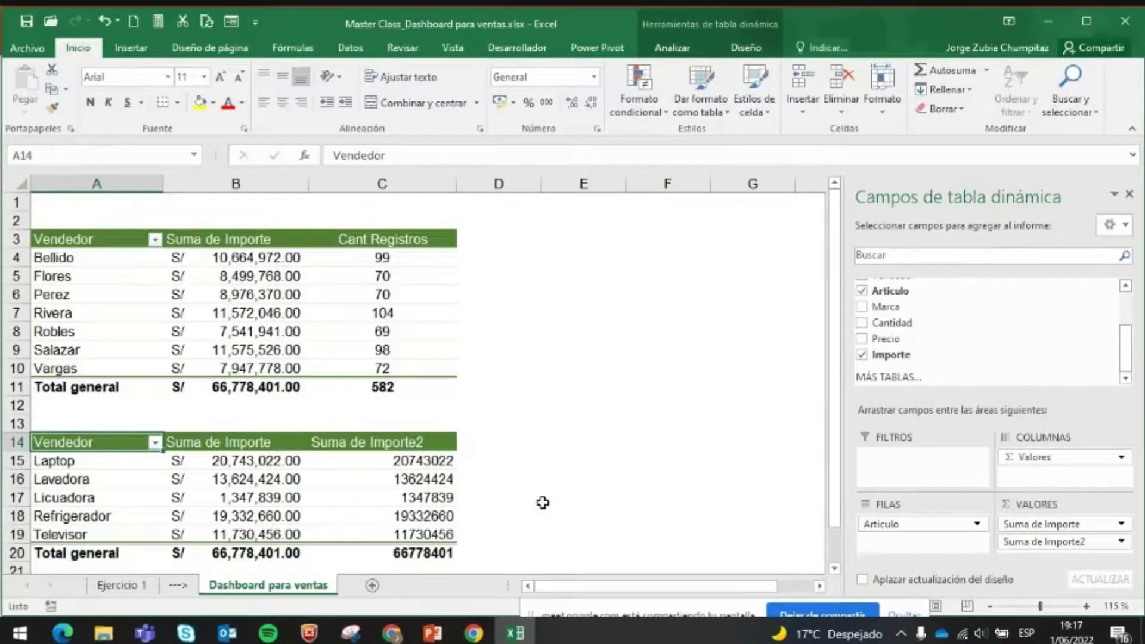
# - Summarize the second Importe value in column C of the Articulo pivot table by Promedio, as TD-2 in Ejercicio 1 requires
pyautogui.click(127, 589)
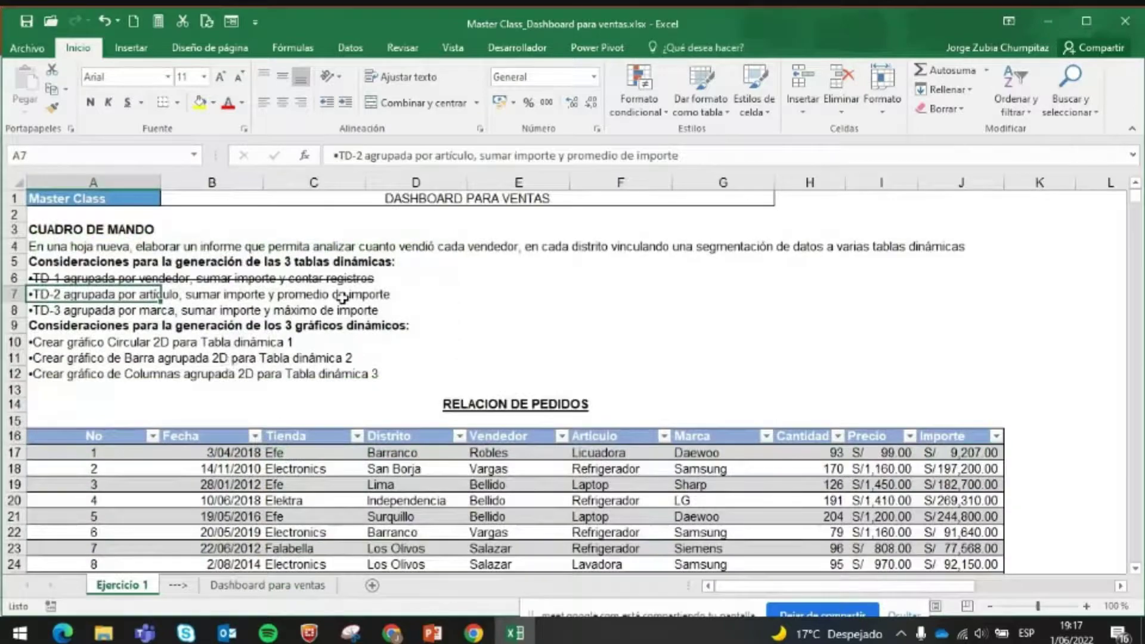
pyautogui.click(304, 586)
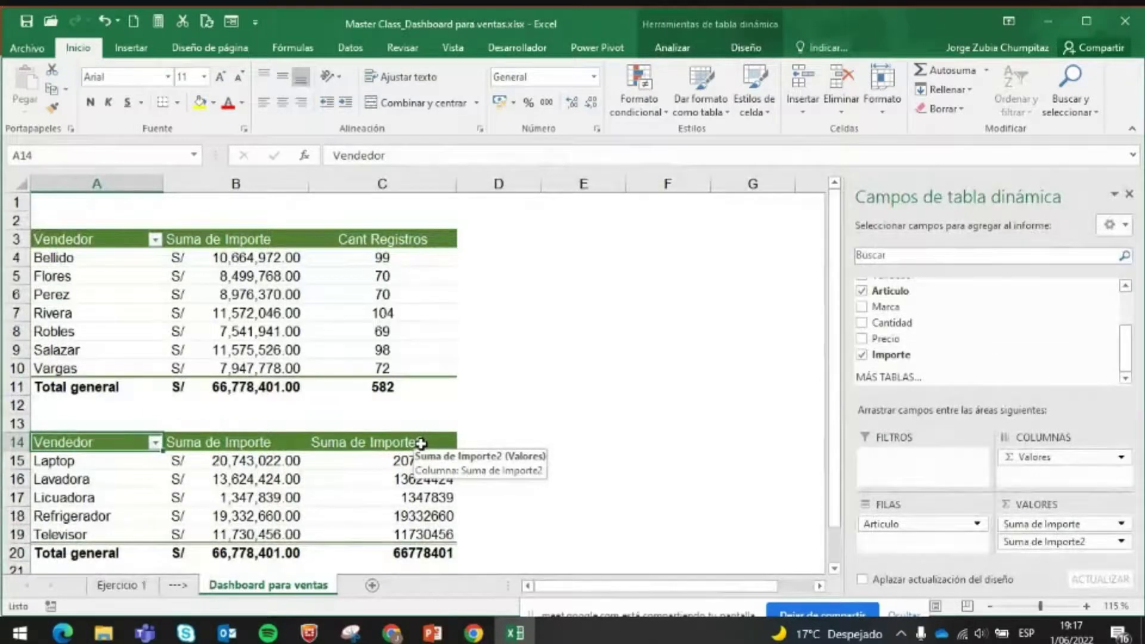
pyautogui.click(399, 493)
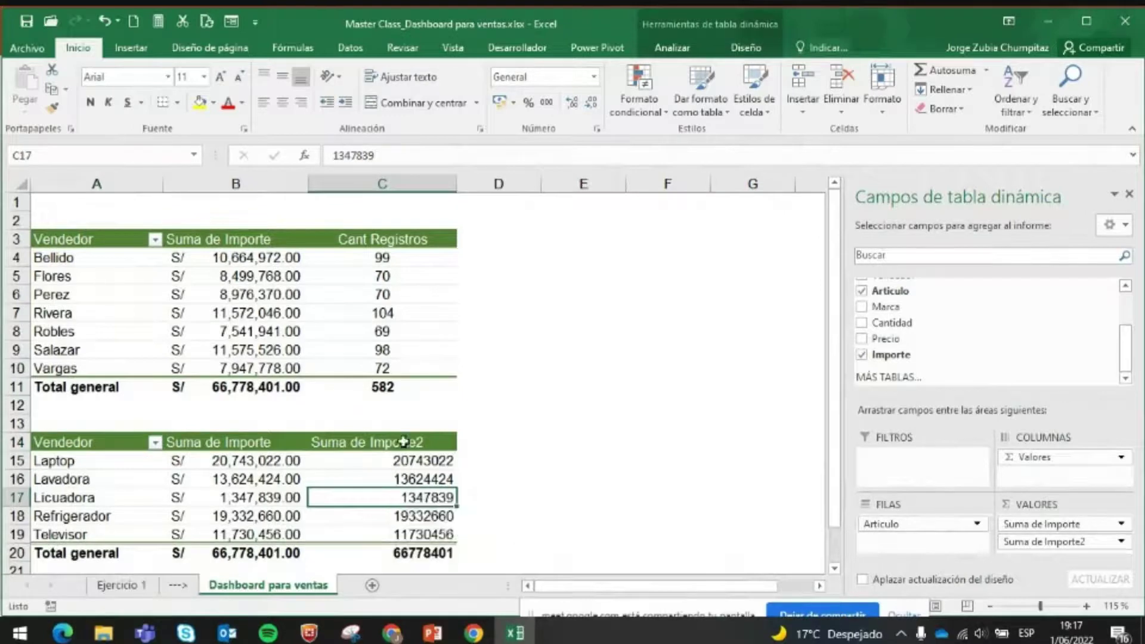
pyautogui.rightClick(422, 492)
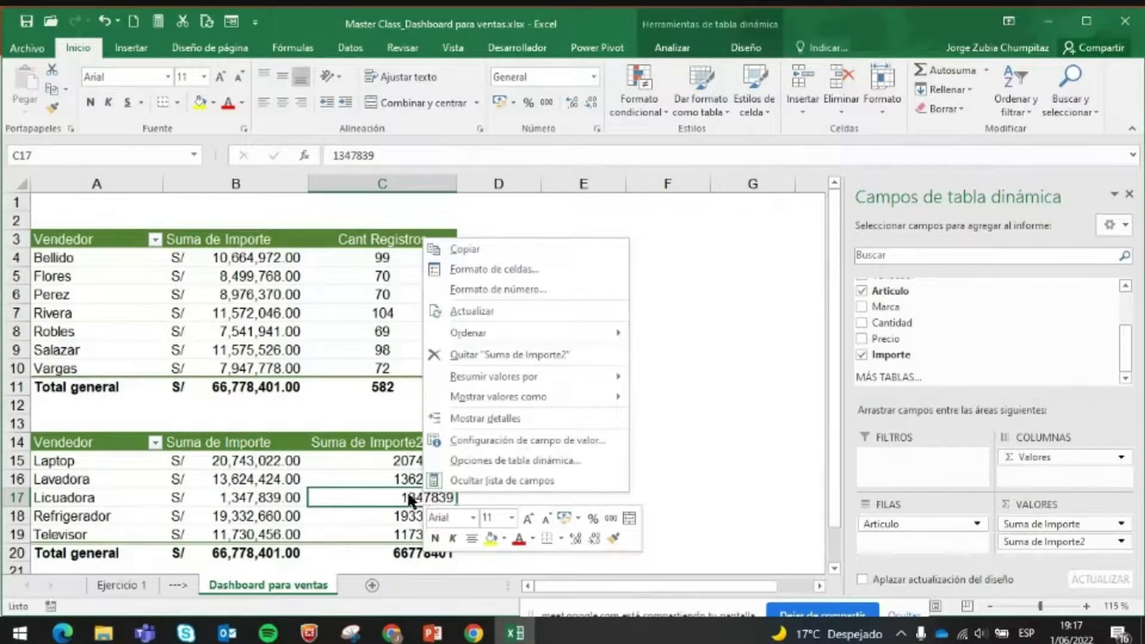
pyautogui.moveTo(510, 376)
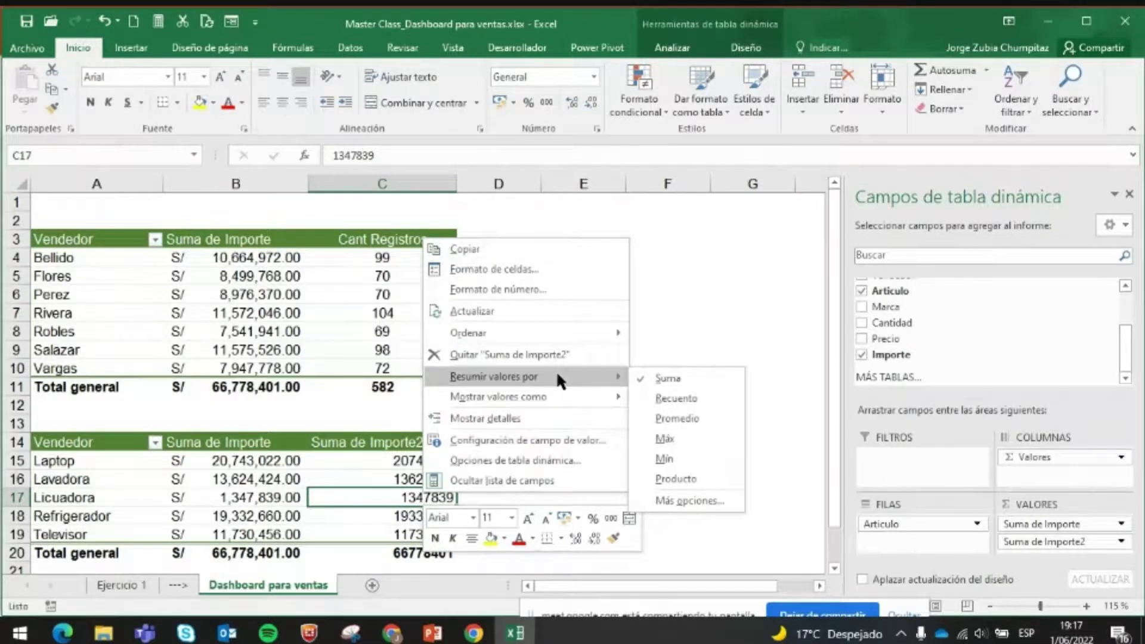
pyautogui.click(699, 416)
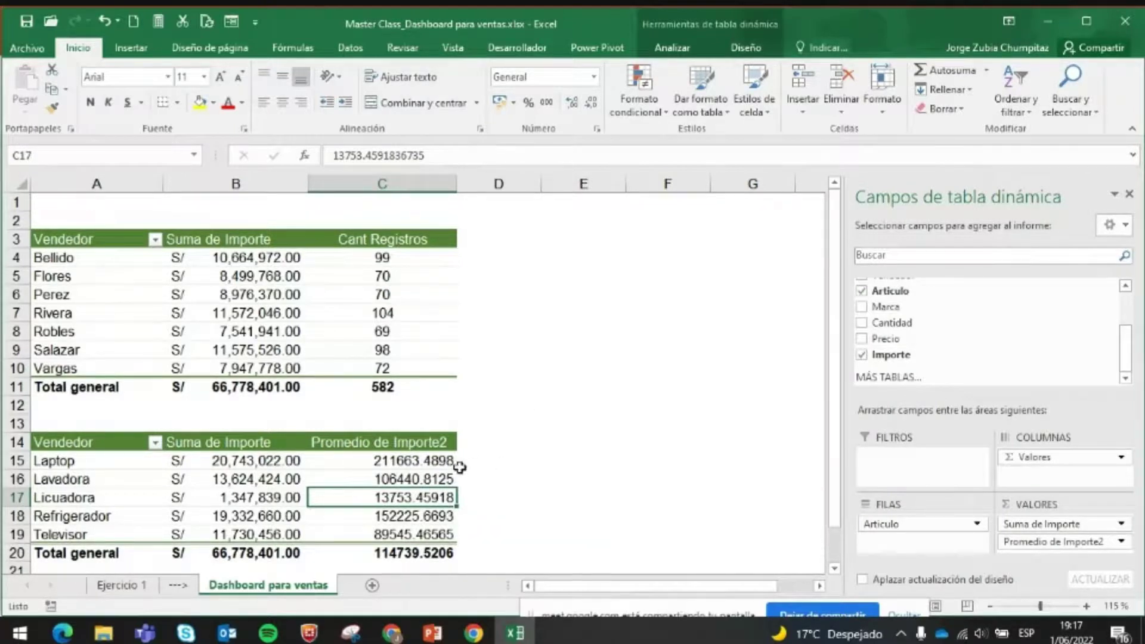
# - Apply the S/ accounting number format to the Promedio de Importe2 values in C15:C20
pyautogui.moveTo(405, 462)
pyautogui.moveTo(405, 462); pyautogui.dragTo(412, 553)
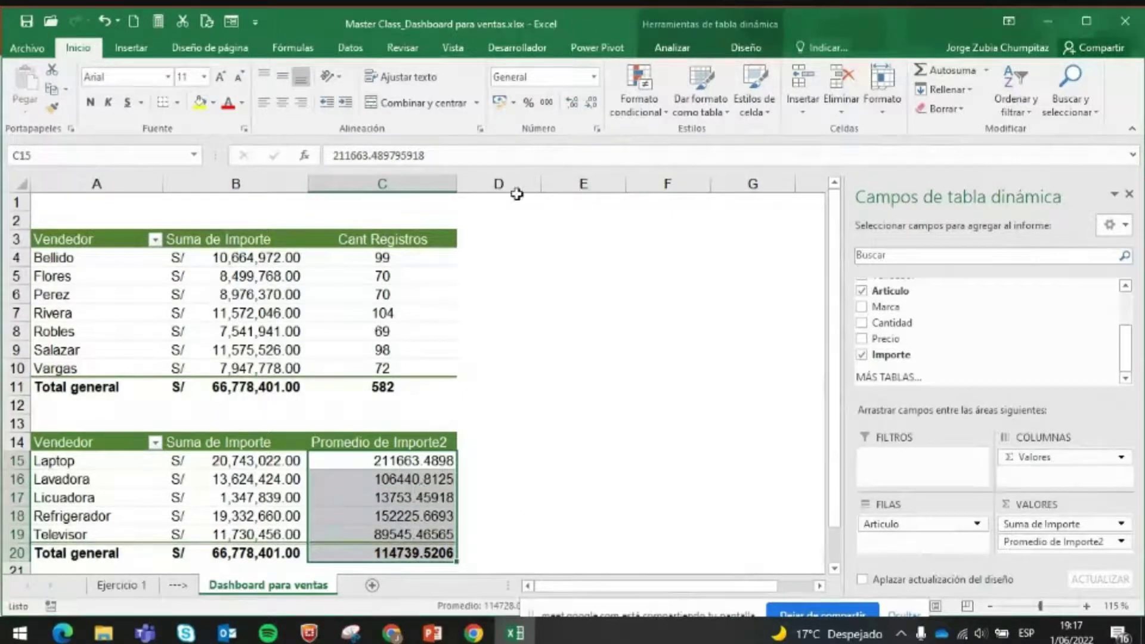
pyautogui.click(496, 100)
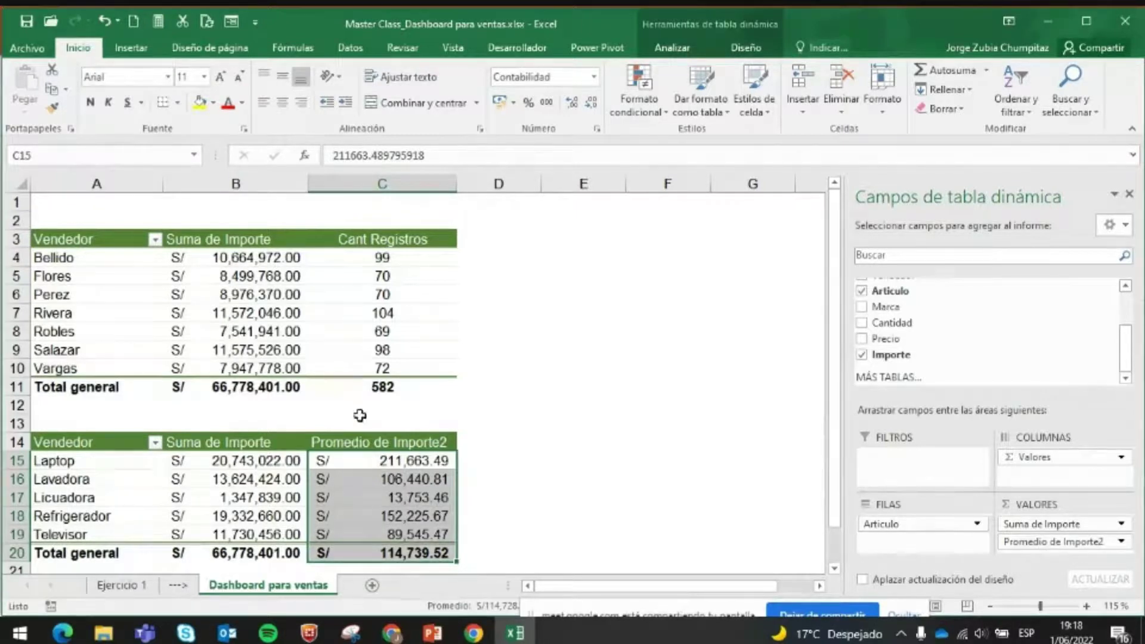
pyautogui.click(348, 496)
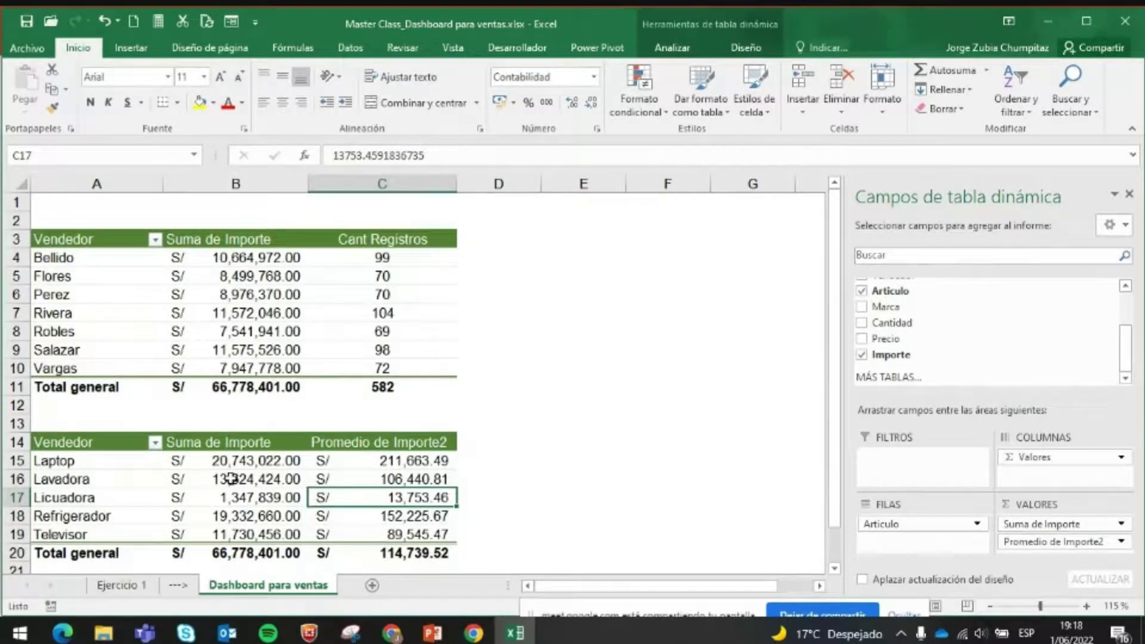
# - Apply the orange pivot table style from the first row of the Medio group to the Articulo pivot table
pyautogui.click(767, 47)
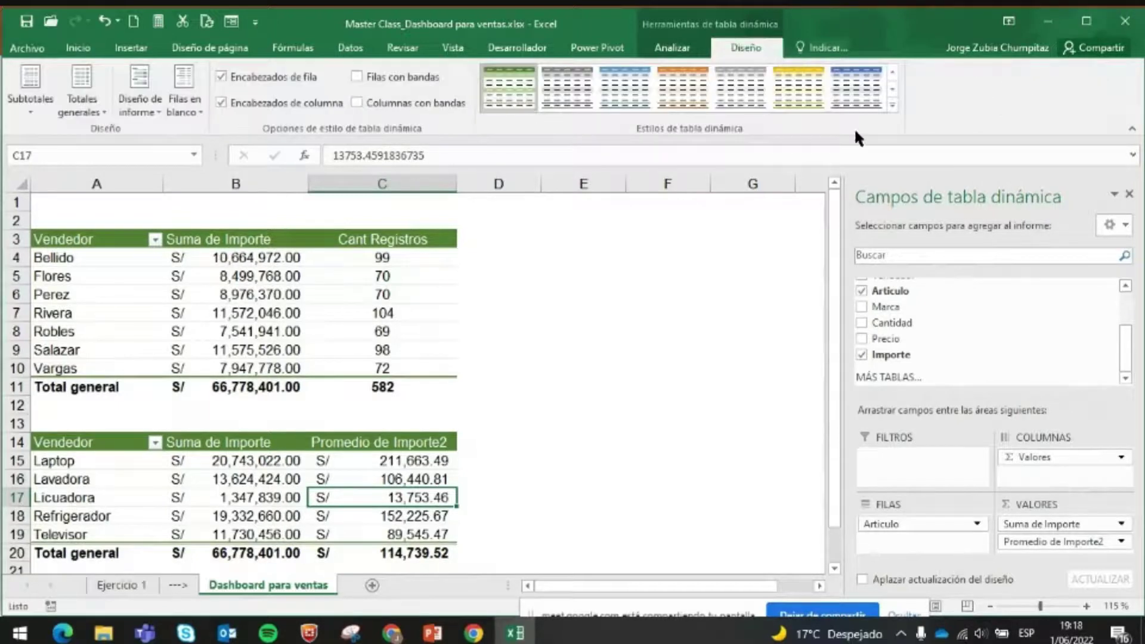
pyautogui.click(891, 106)
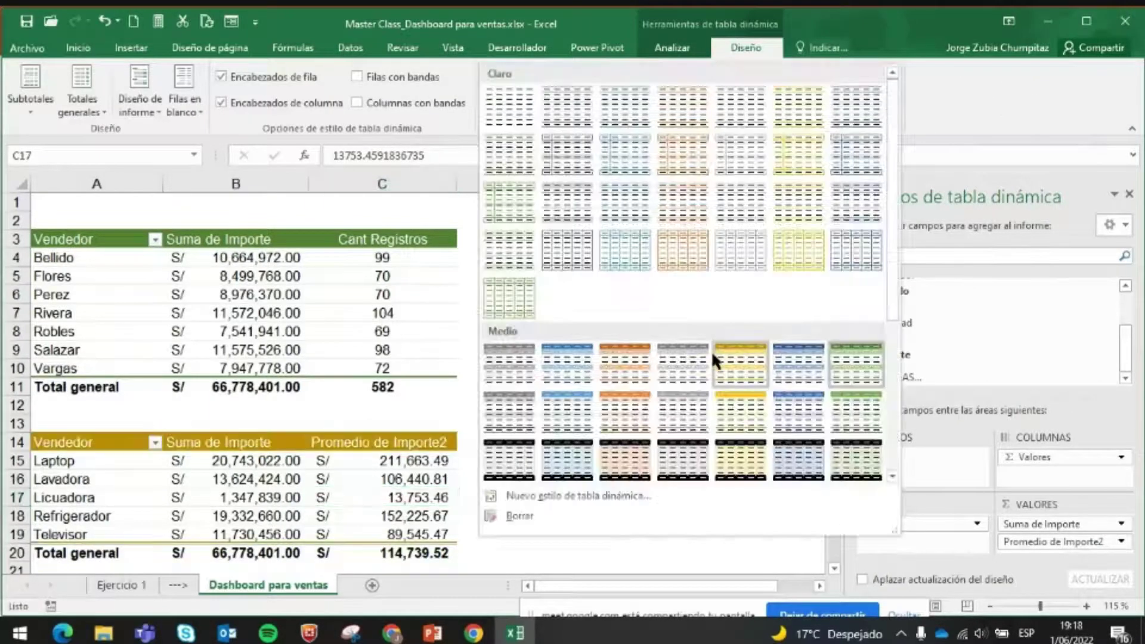
pyautogui.click(612, 356)
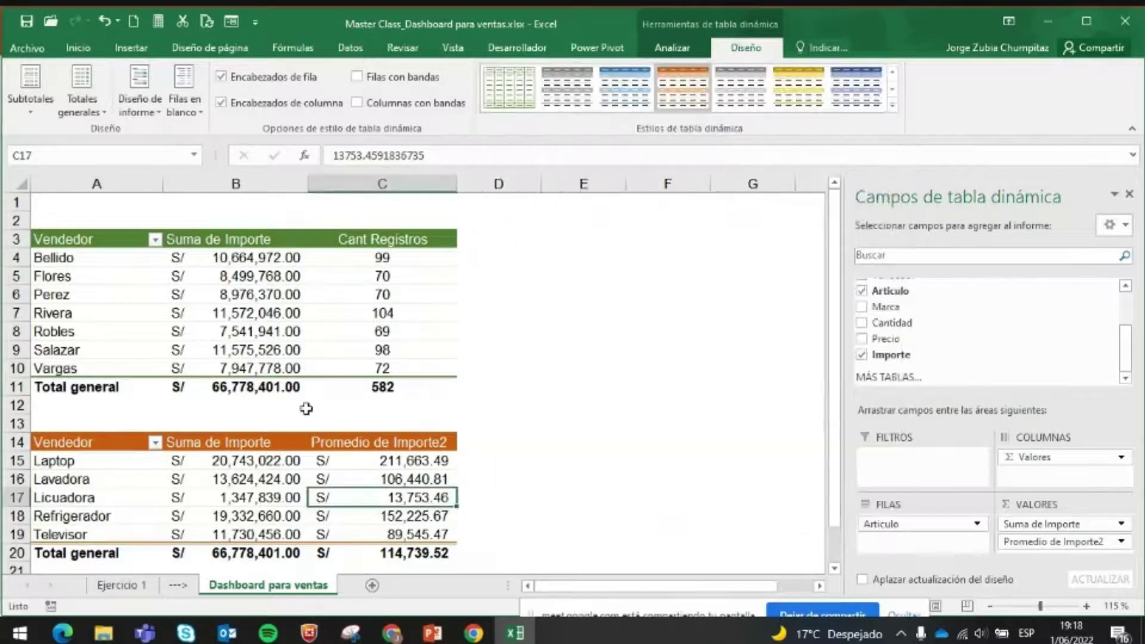
pyautogui.scroll(-2, 307, 428)
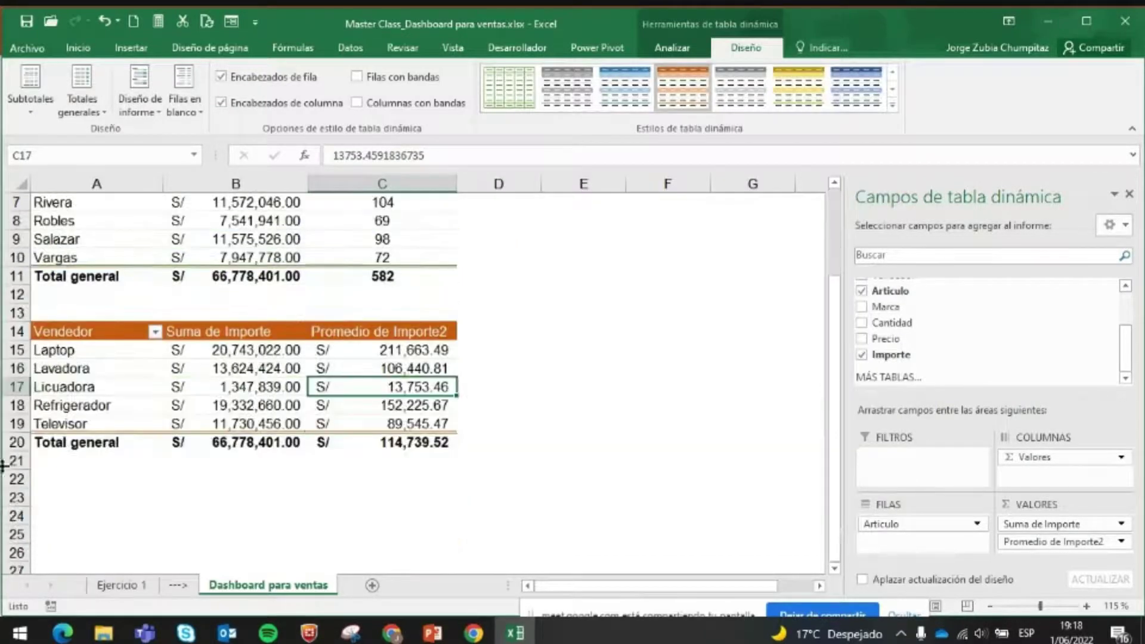
# - Copy the Articulo pivot table A14:C20 on the Dashboard para ventas sheet and paste the copy at A23
pyautogui.click(114, 584)
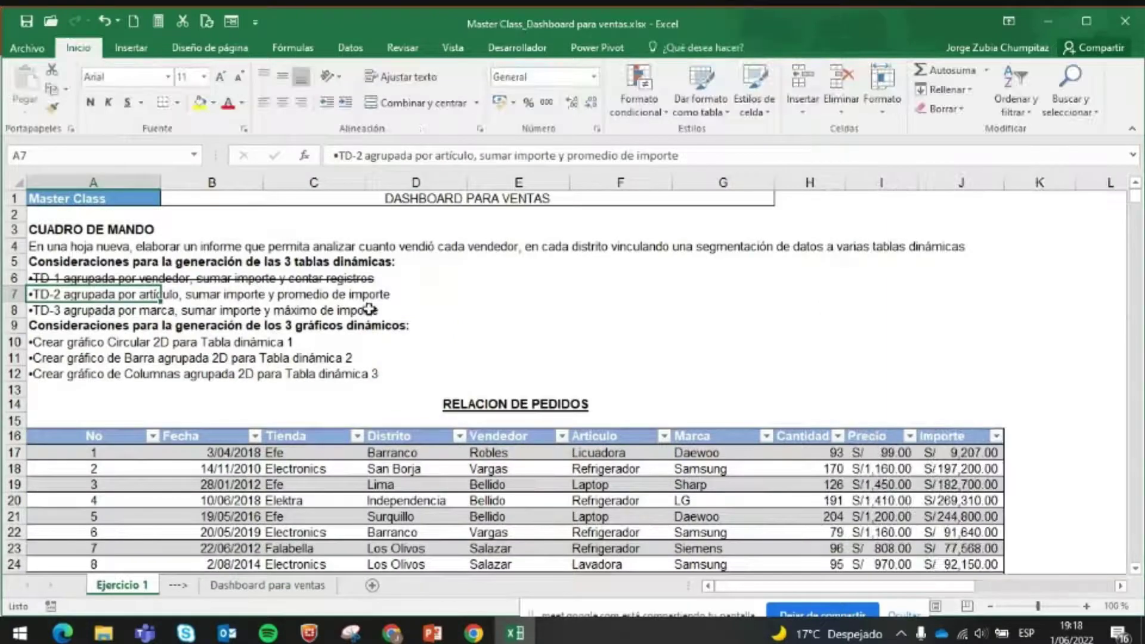
pyautogui.click(266, 581)
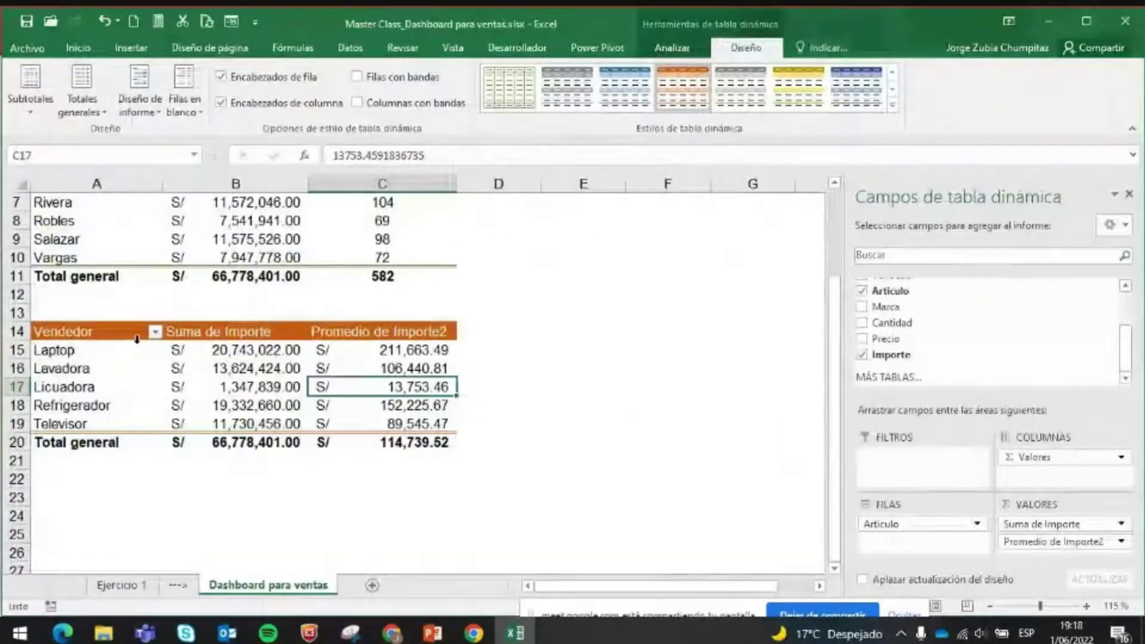
pyautogui.moveTo(137, 336); pyautogui.dragTo(459, 445)
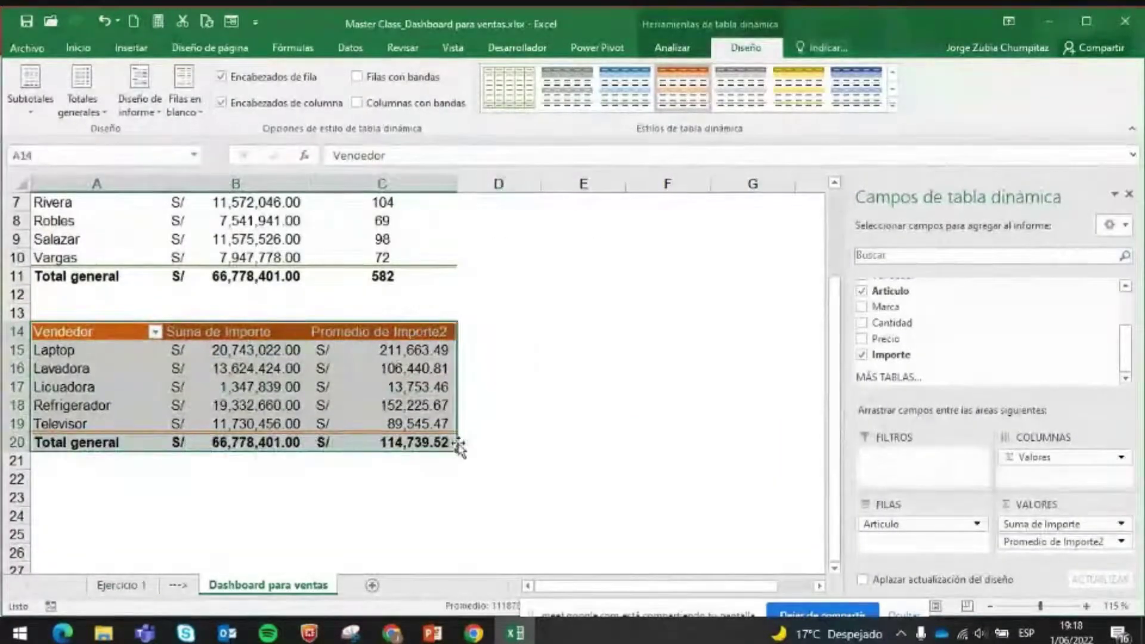
pyautogui.hotkey('ctrl', 'c')
pyautogui.click(98, 483)
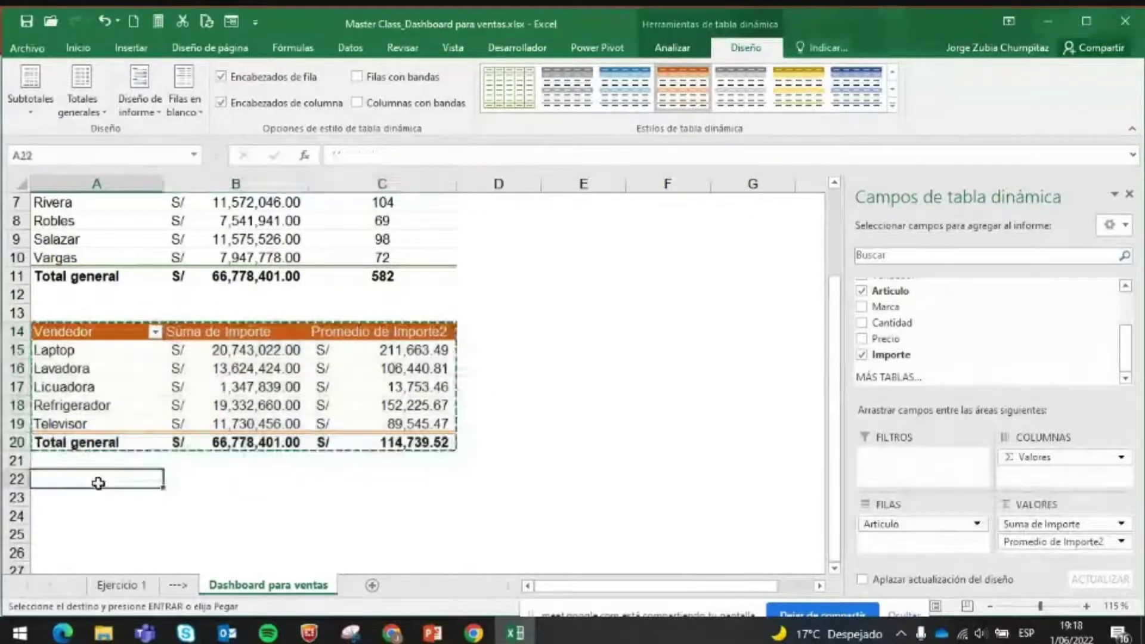
pyautogui.click(134, 494)
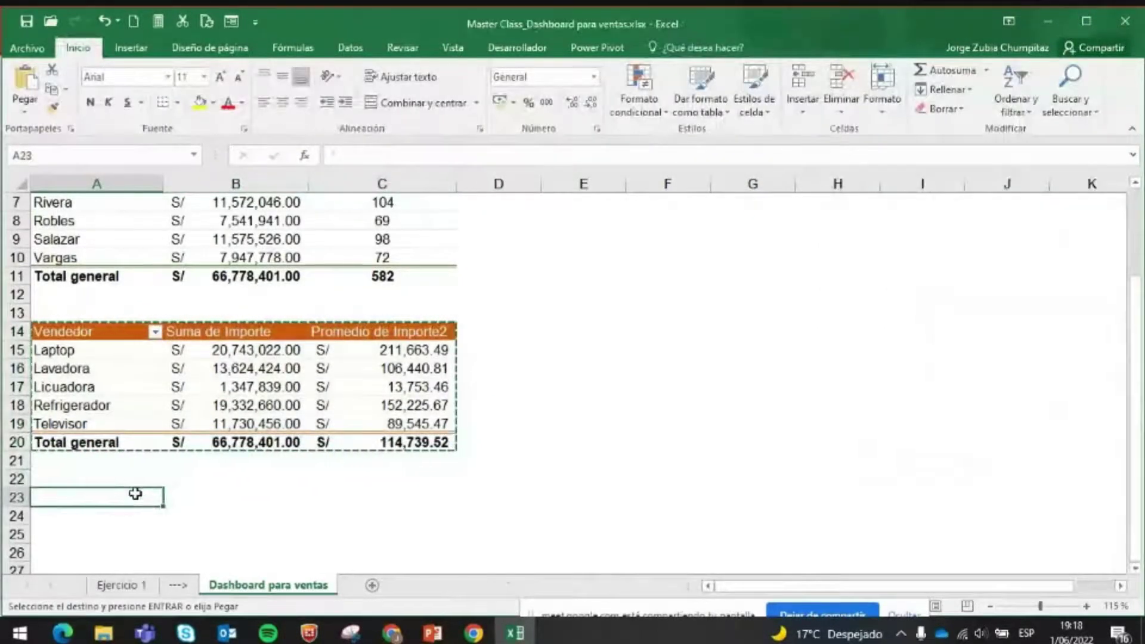
pyautogui.hotkey('ctrl', 'v')
pyautogui.click(140, 536)
pyautogui.scroll(2, 301, 475)
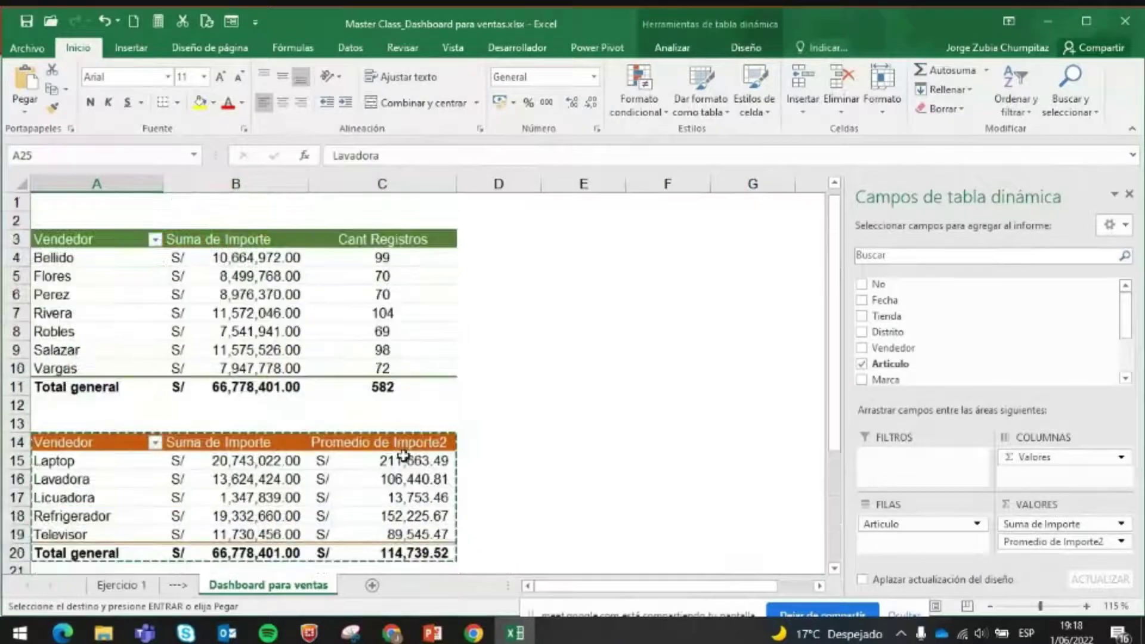
pyautogui.press('Escape')
pyautogui.scroll(-4, 442, 418)
pyautogui.scroll(-1, 295, 417)
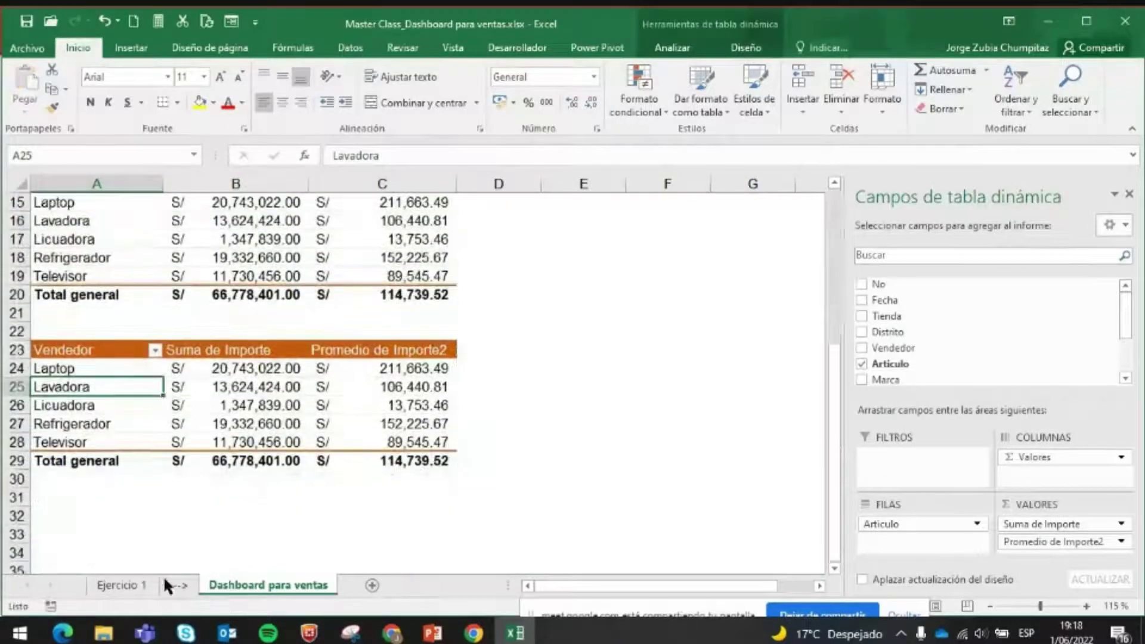
# - Replace Articulo with Marca as the row field of the copied pivot table at A23, following TD-3 in Ejercicio 1
pyautogui.click(145, 585)
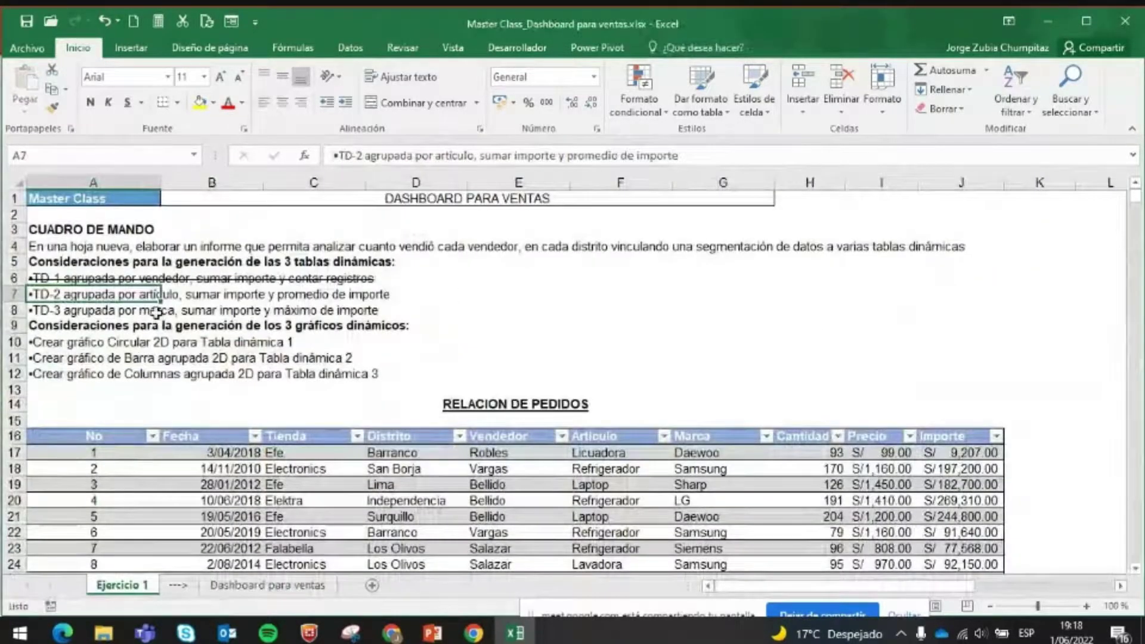
pyautogui.click(242, 585)
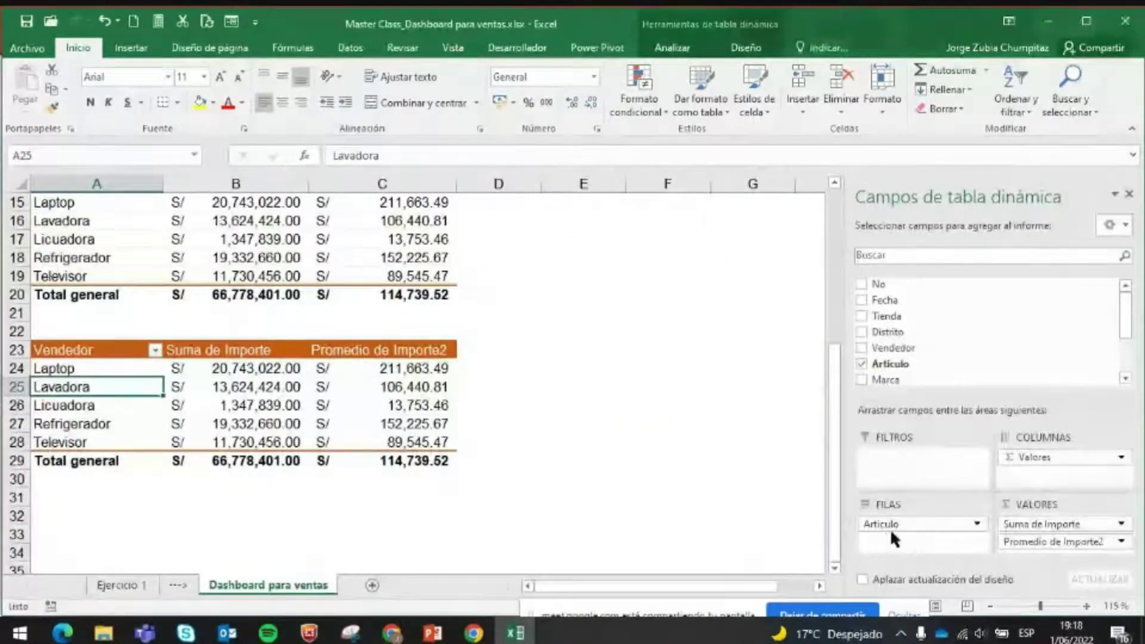
pyautogui.click(890, 524)
pyautogui.click(906, 483)
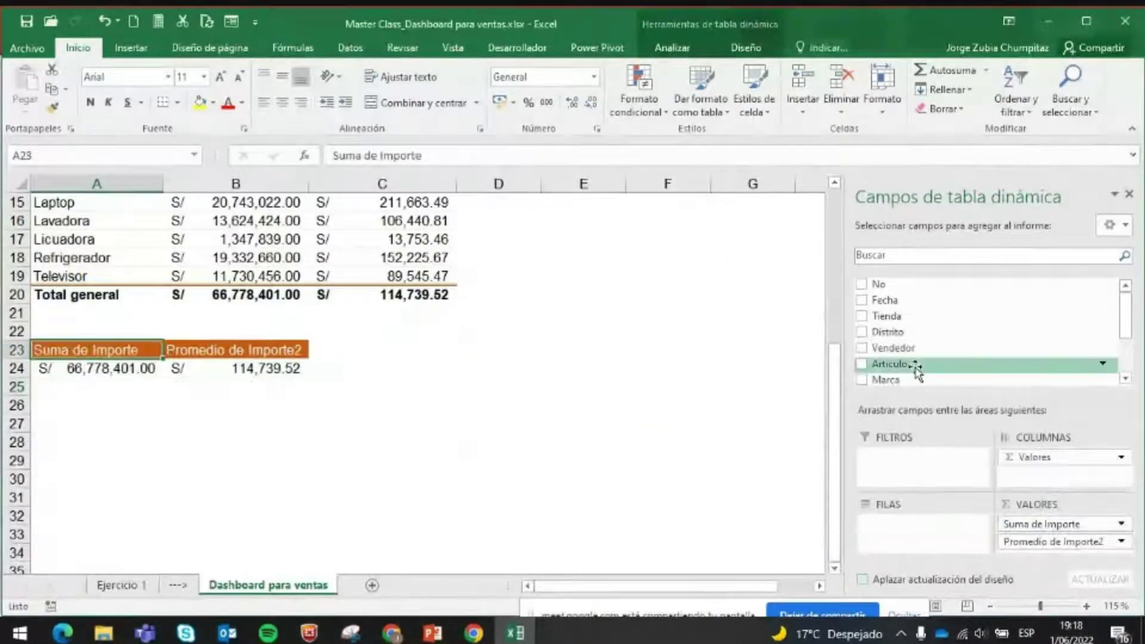
pyautogui.moveTo(912, 379); pyautogui.dragTo(939, 537)
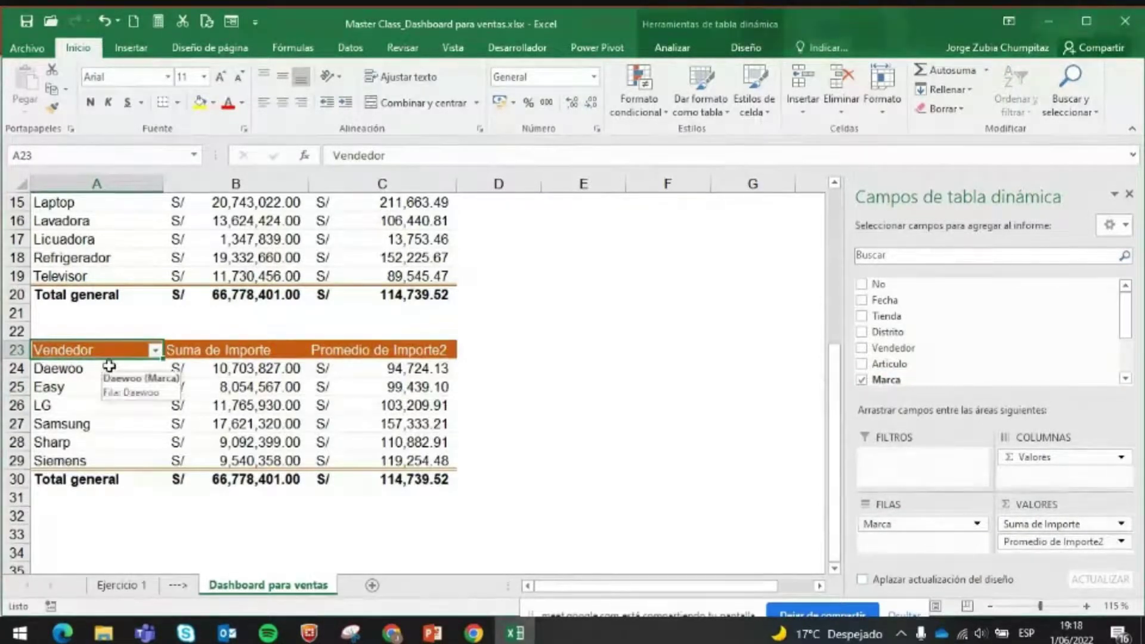
pyautogui.moveTo(115, 374); pyautogui.dragTo(109, 466)
pyautogui.scroll(1, 164, 364)
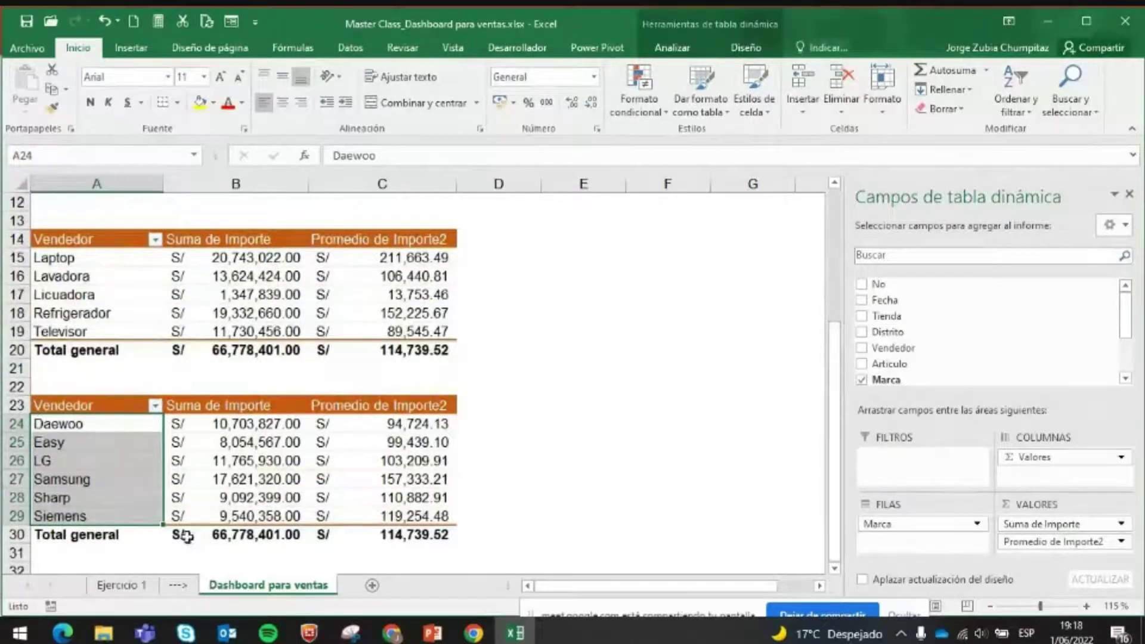
# - Summarize the second Importe value in column C of the Marca pivot table by Máx, as TD-3 in Ejercicio 1 requires
pyautogui.click(134, 579)
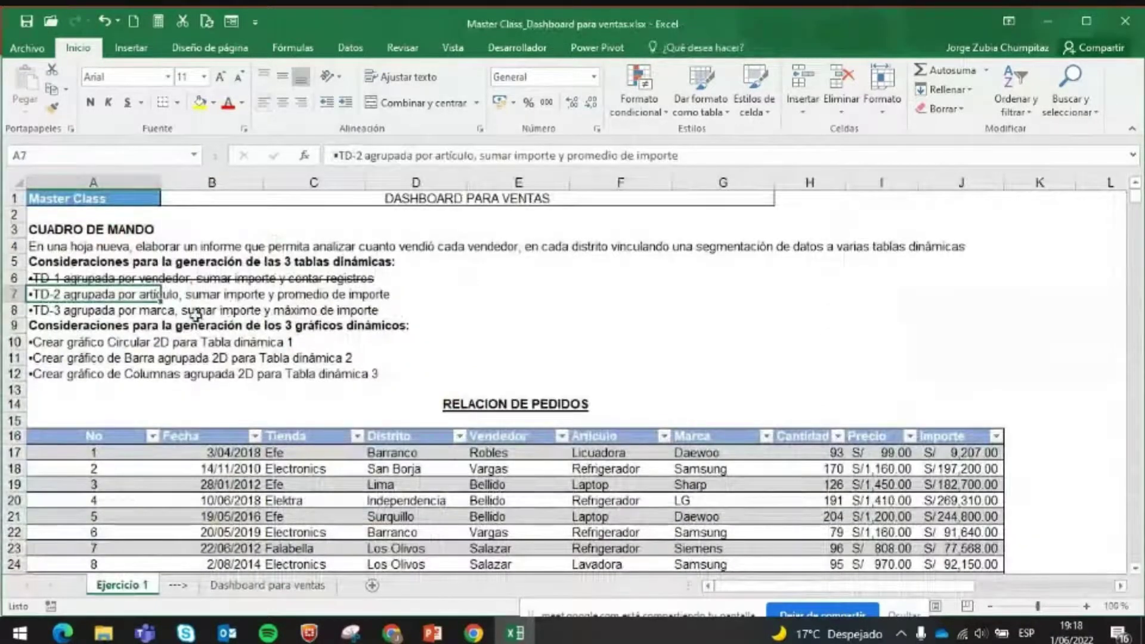
pyautogui.moveTo(196, 313); pyautogui.dragTo(310, 316)
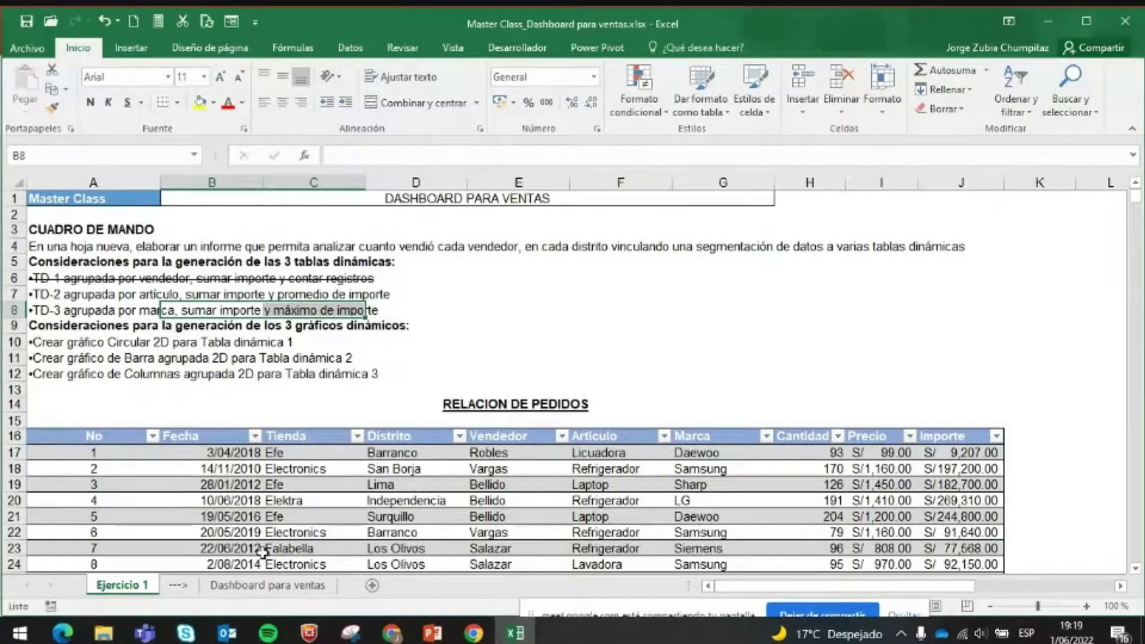
pyautogui.click(268, 585)
pyautogui.click(352, 462)
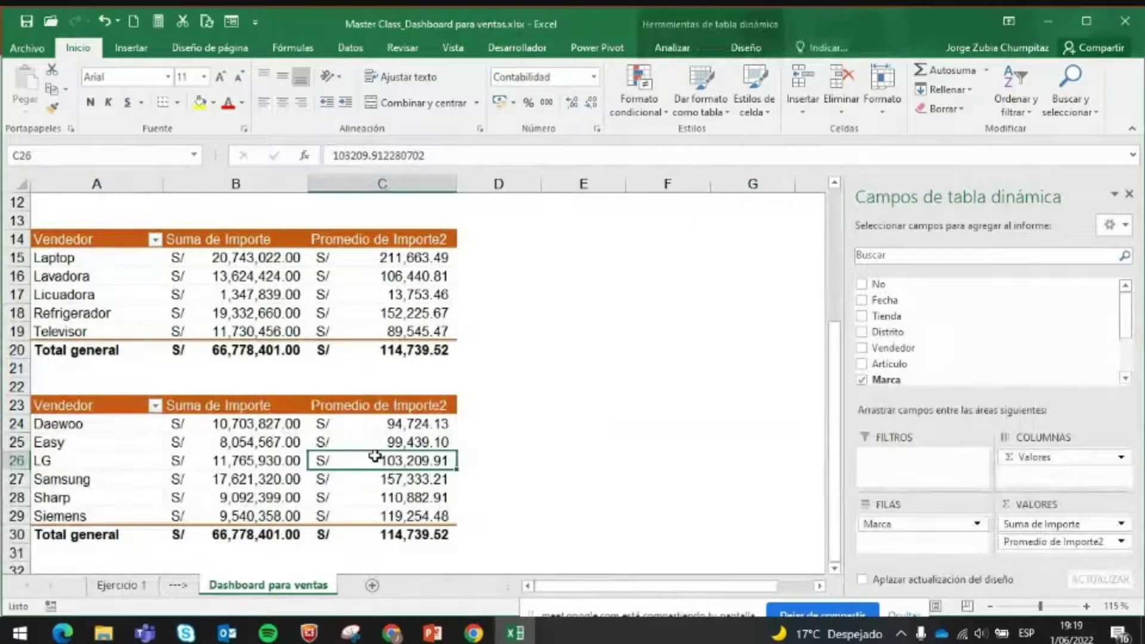
pyautogui.moveTo(374, 456)
pyautogui.scroll(1, 375, 456)
pyautogui.rightClick(377, 460)
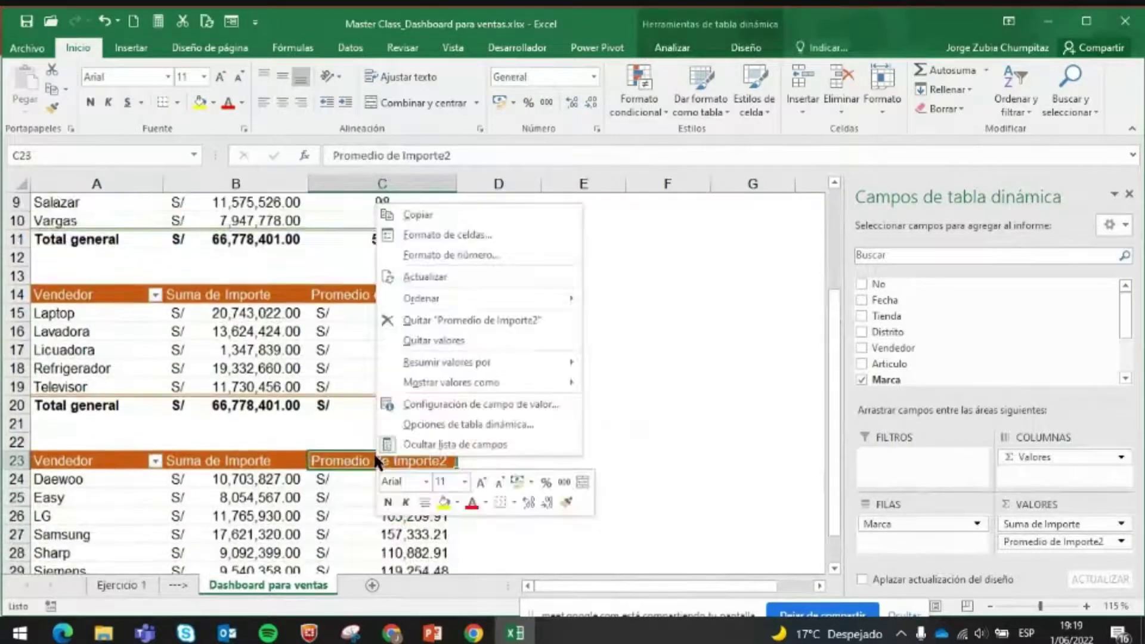
pyautogui.click(345, 518)
pyautogui.rightClick(341, 513)
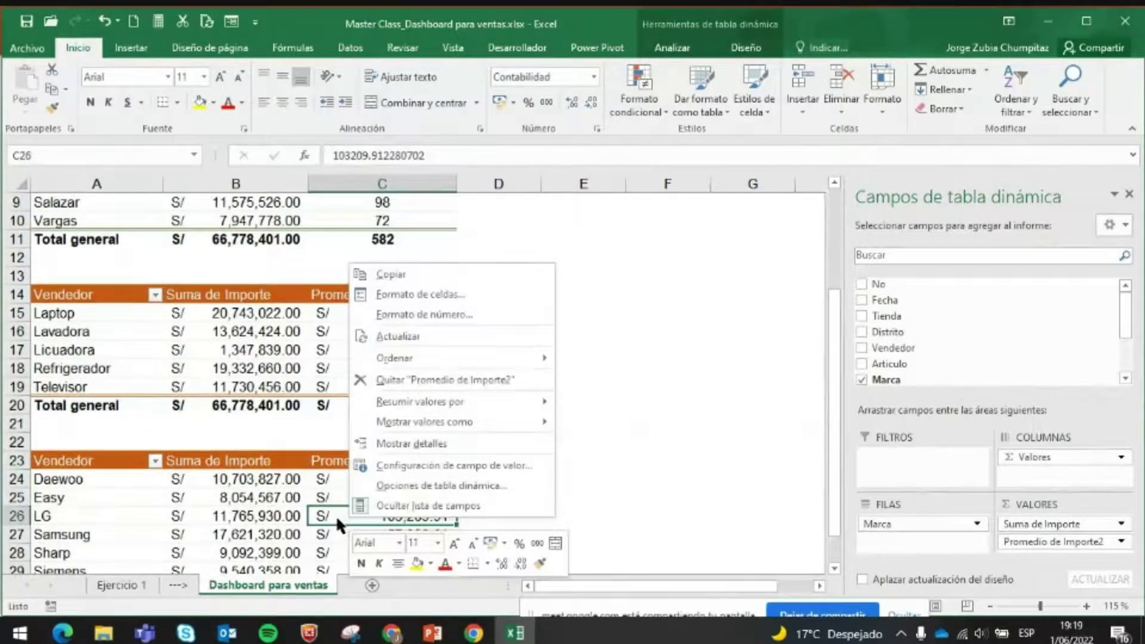
pyautogui.moveTo(426, 399)
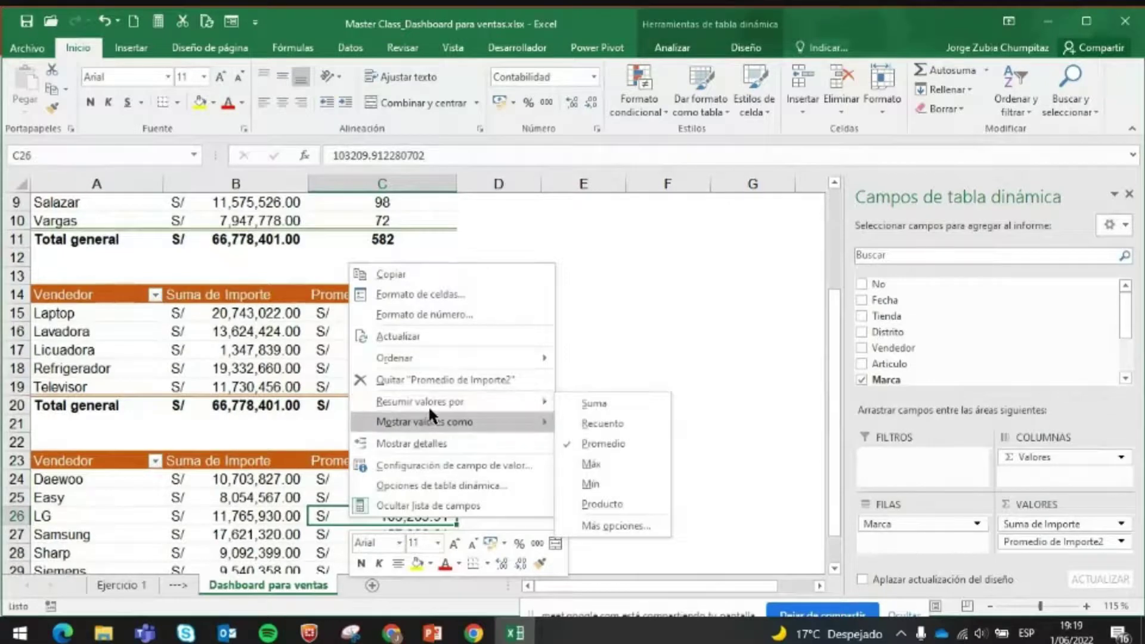
pyautogui.click(625, 470)
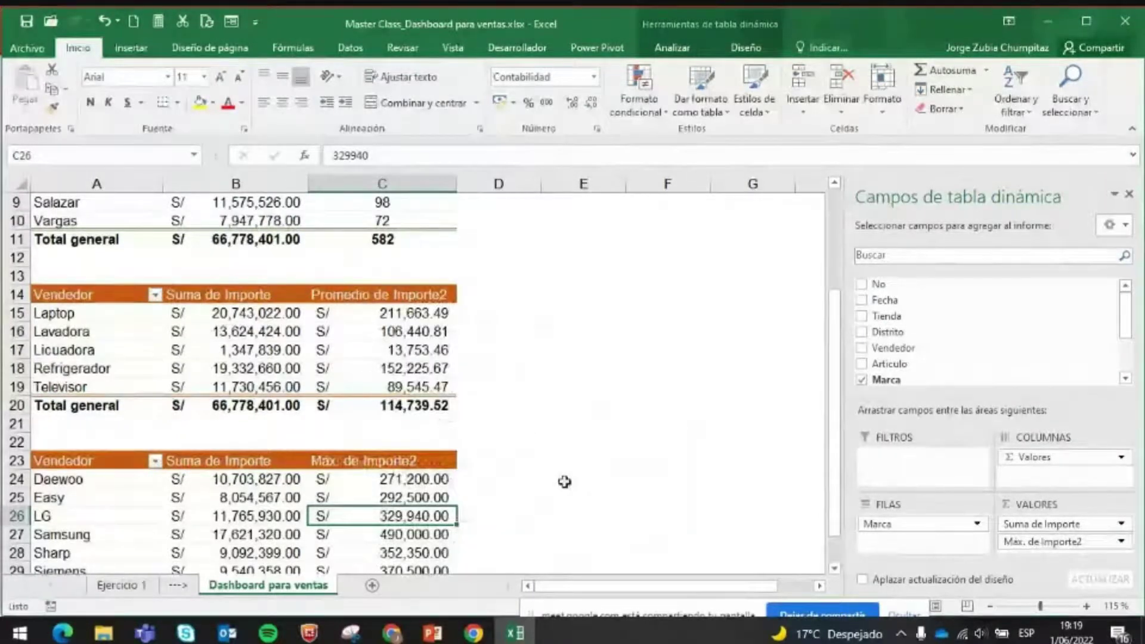
pyautogui.scroll(-2, 418, 504)
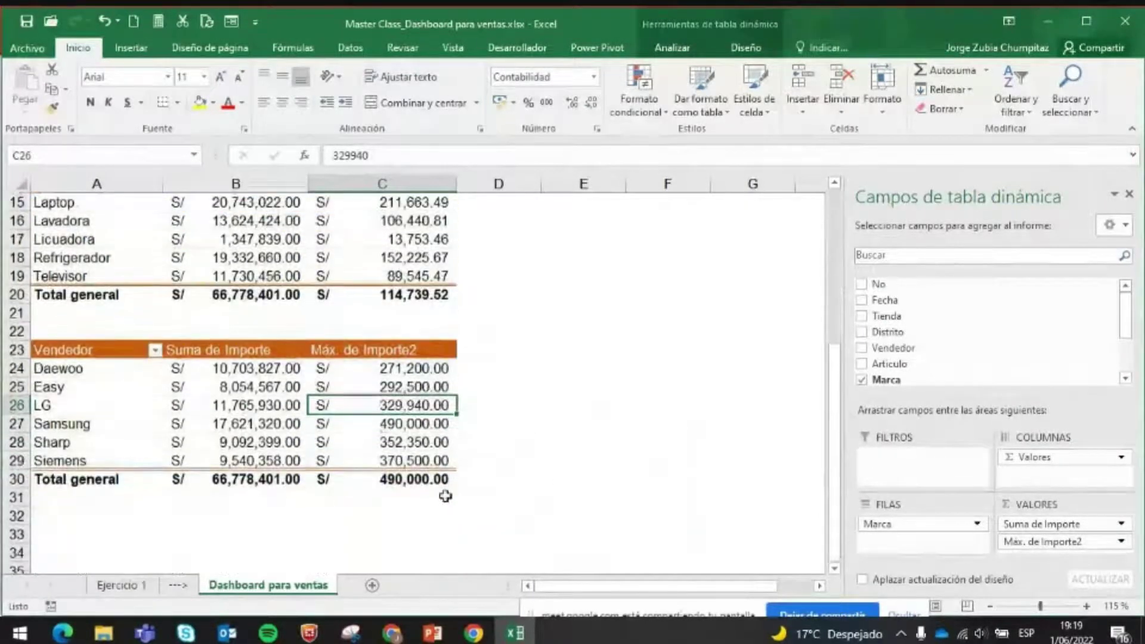
# - Apply a dark blue pivot table style with a solid header row to the Marca pivot table
pyautogui.scroll(2, 340, 493)
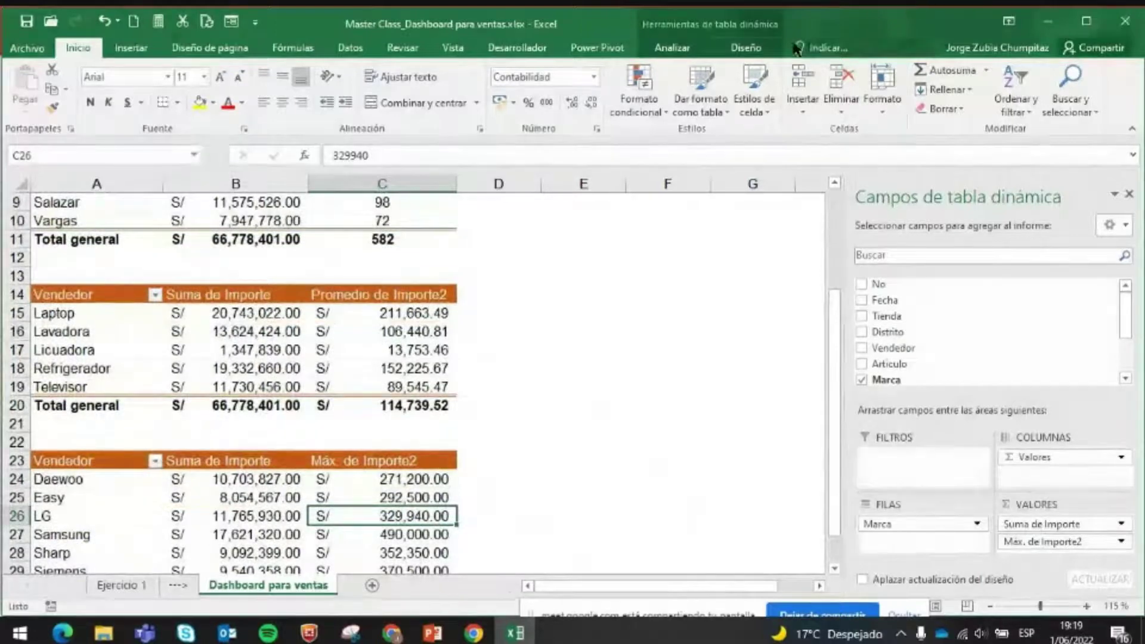
pyautogui.click(769, 43)
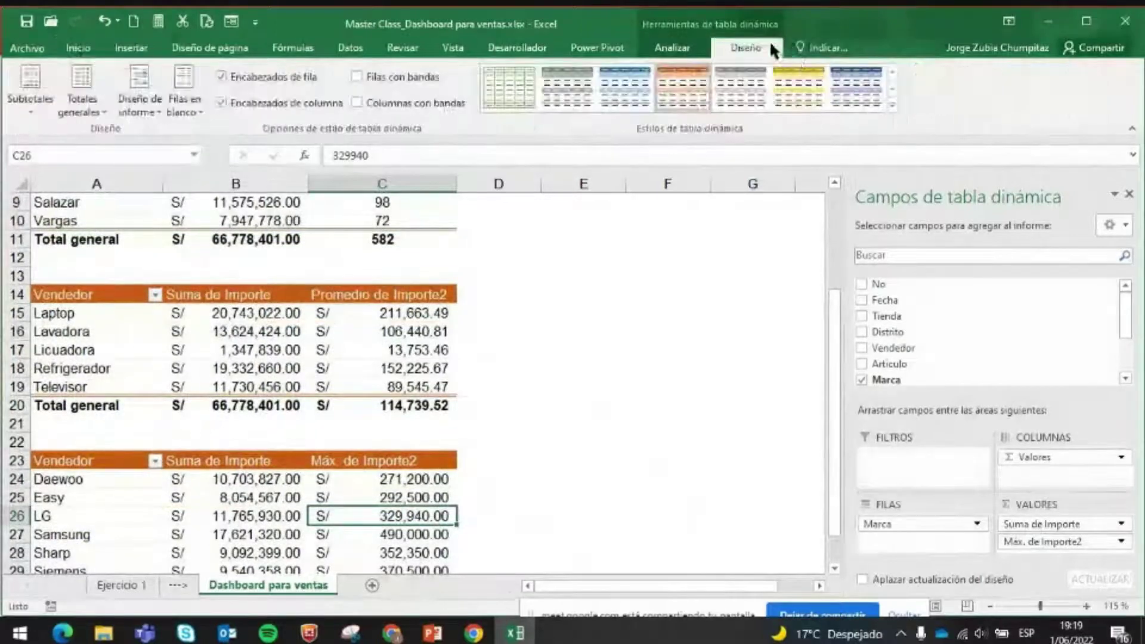
pyautogui.click(890, 101)
pyautogui.click(790, 370)
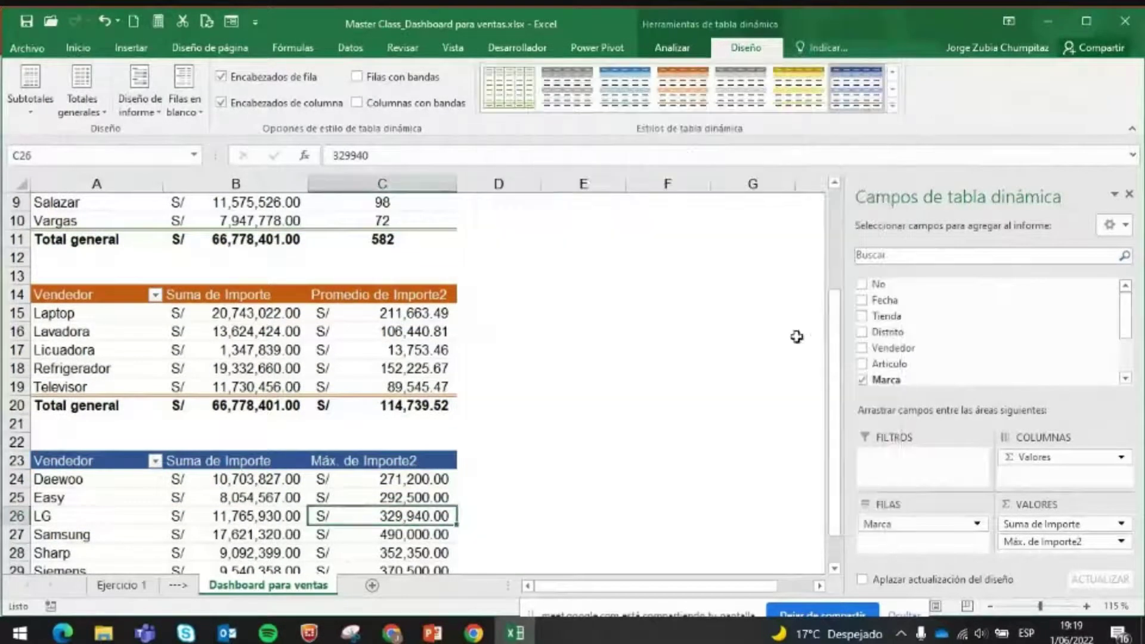
# - Close the pivot table field list and set the sheet zoom to 80% so all three pivot tables fit in view
pyautogui.scroll(-2, 558, 374)
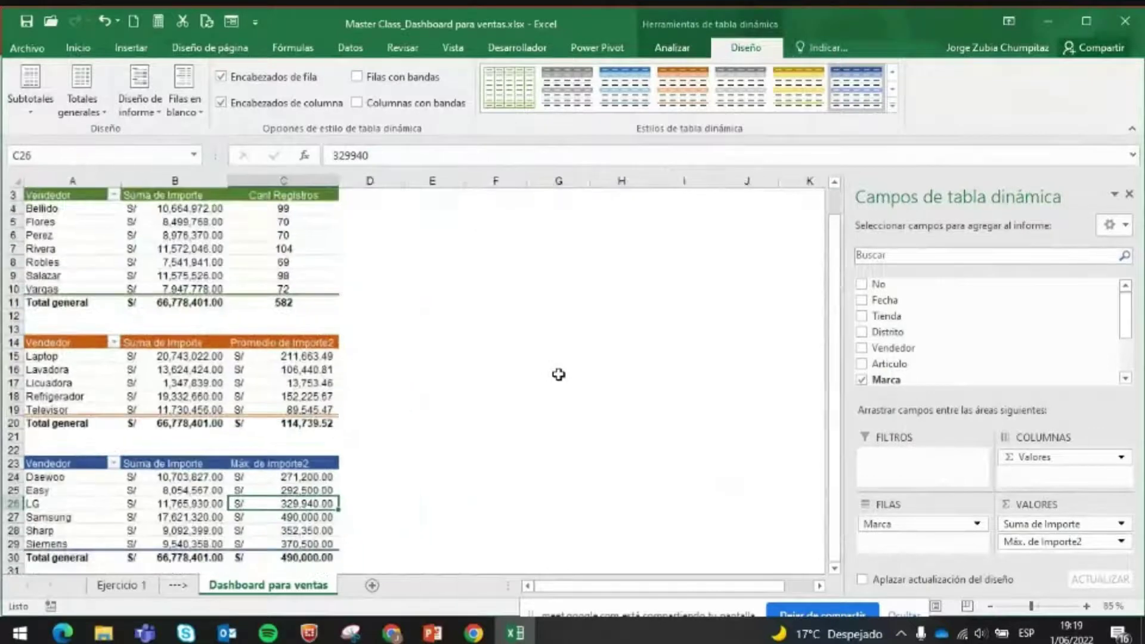
pyautogui.click(1128, 194)
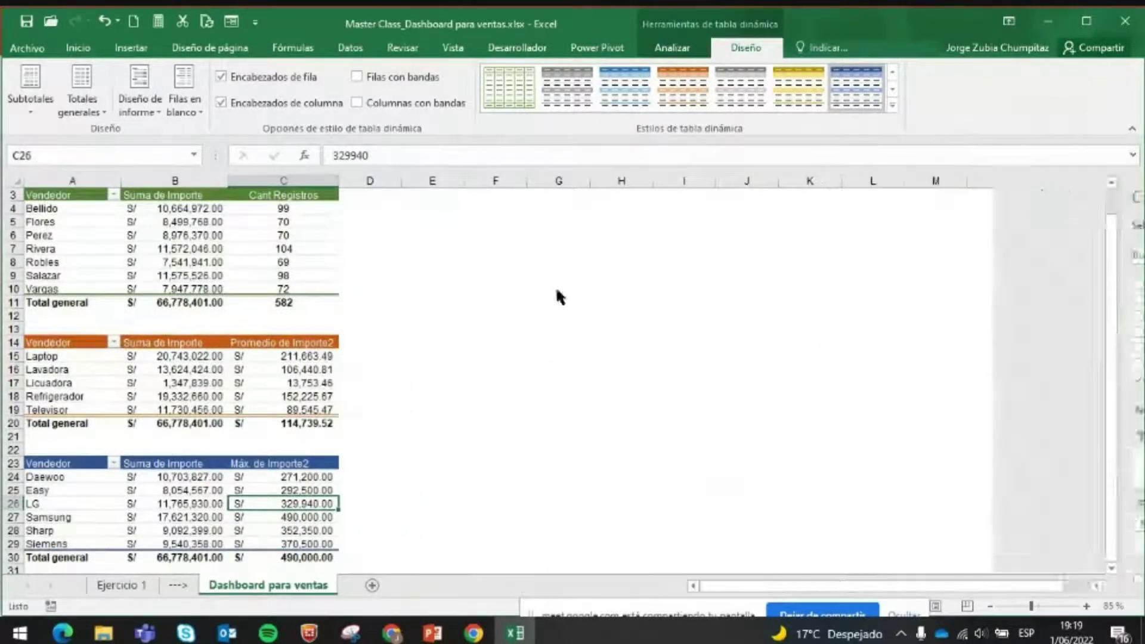
pyautogui.click(558, 302)
pyautogui.scroll(-1, 283, 253)
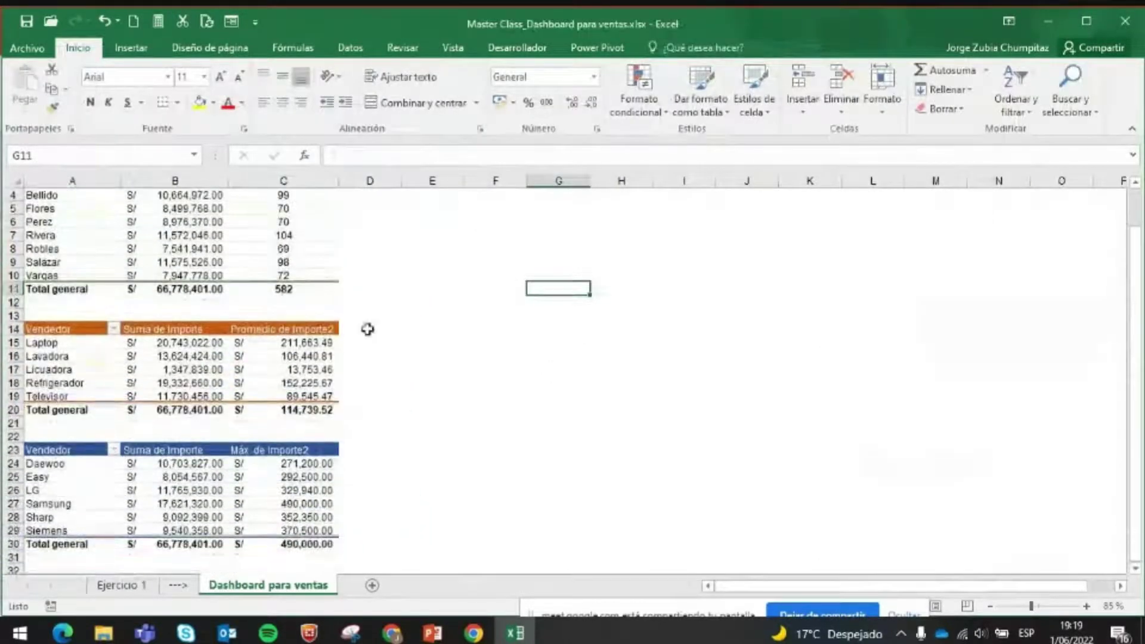
pyautogui.scroll(1, 382, 332)
pyautogui.scroll(-1, 447, 367)
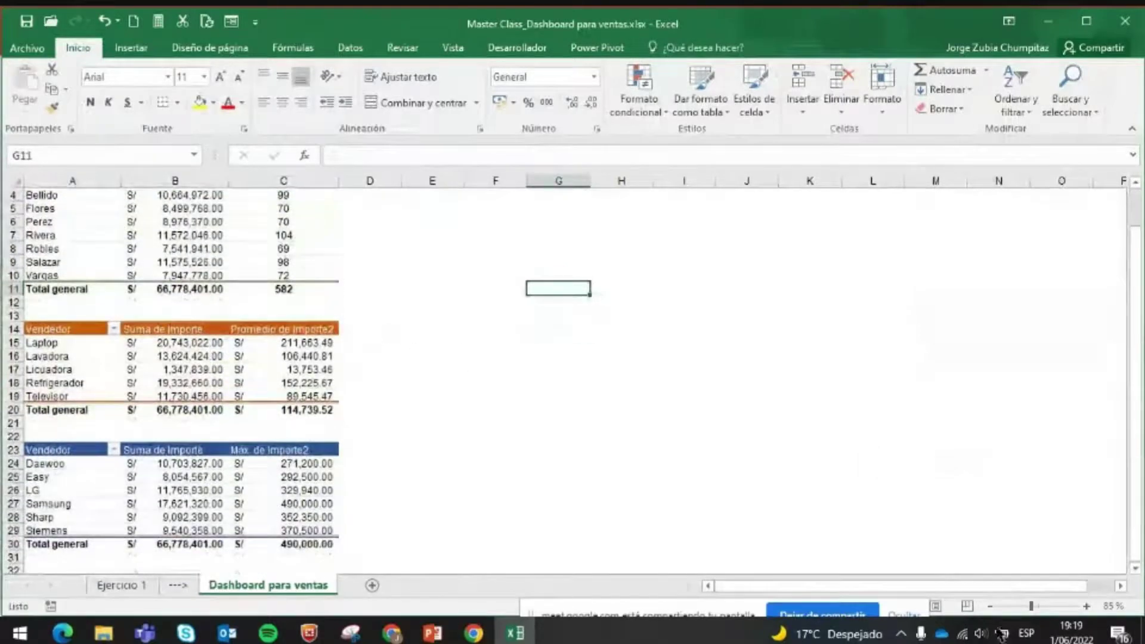
pyautogui.click(989, 606)
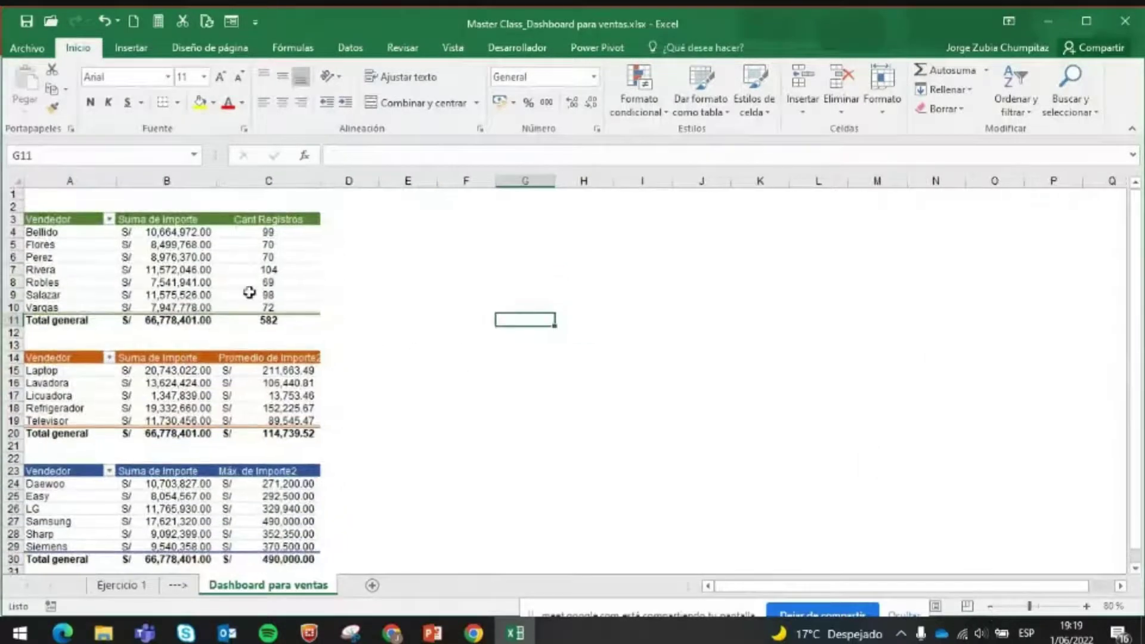
pyautogui.click(208, 270)
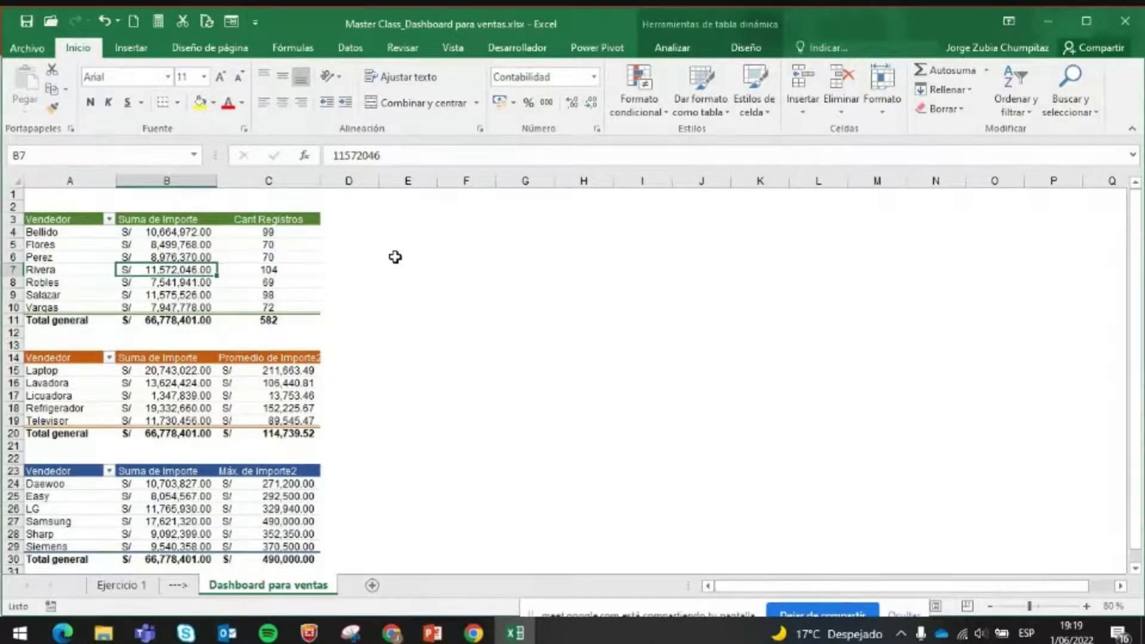
# - Apply the Tachado font effect to the TD-2 and TD-3 lines in A7:A8 of Ejercicio 1, and select the Circular 2D chart instruction
pyautogui.click(140, 585)
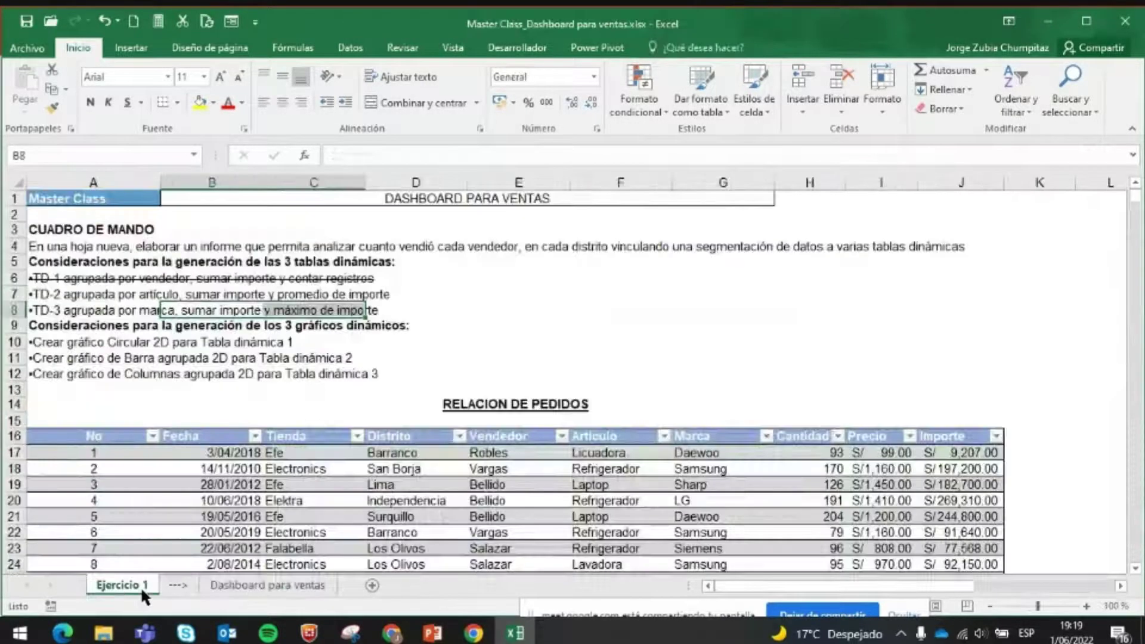
pyautogui.moveTo(48, 294); pyautogui.dragTo(59, 310)
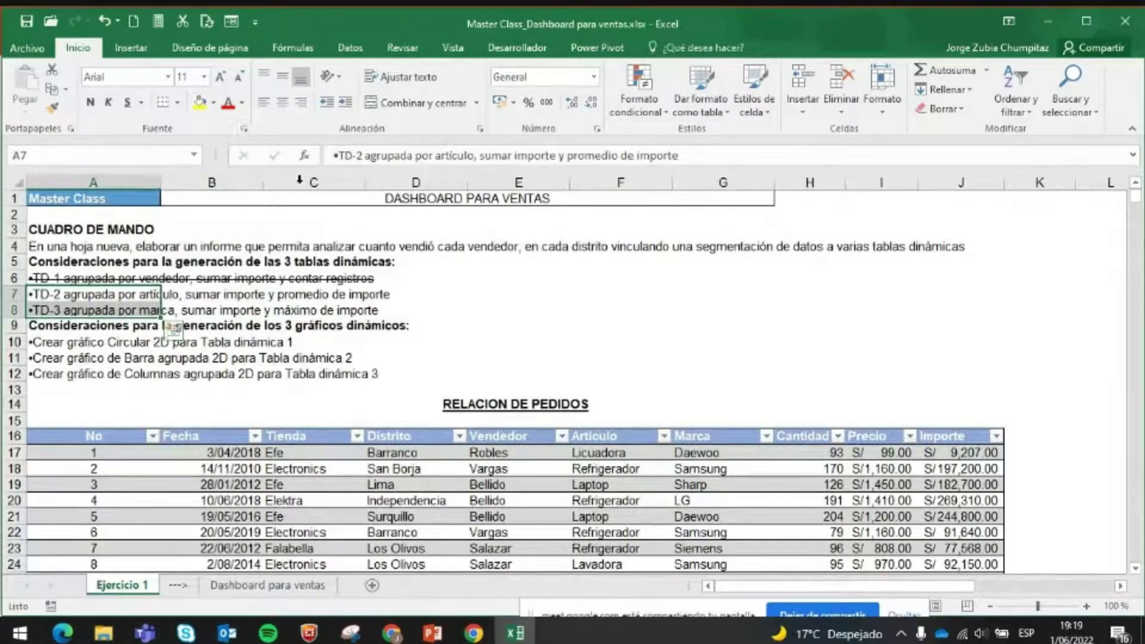
pyautogui.click(247, 127)
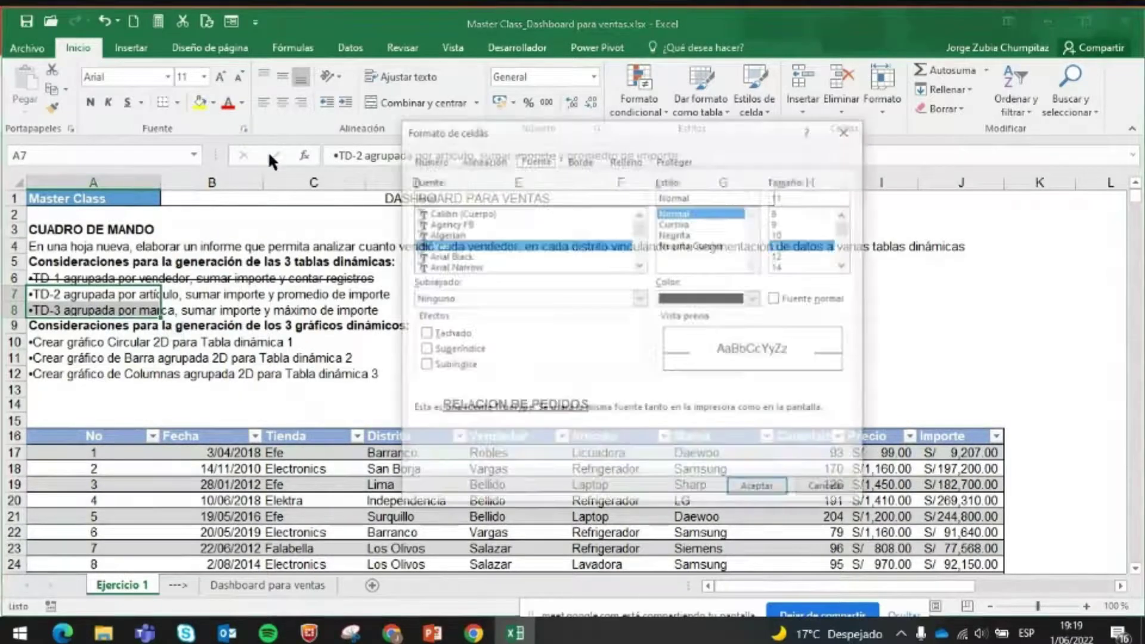
pyautogui.click(437, 335)
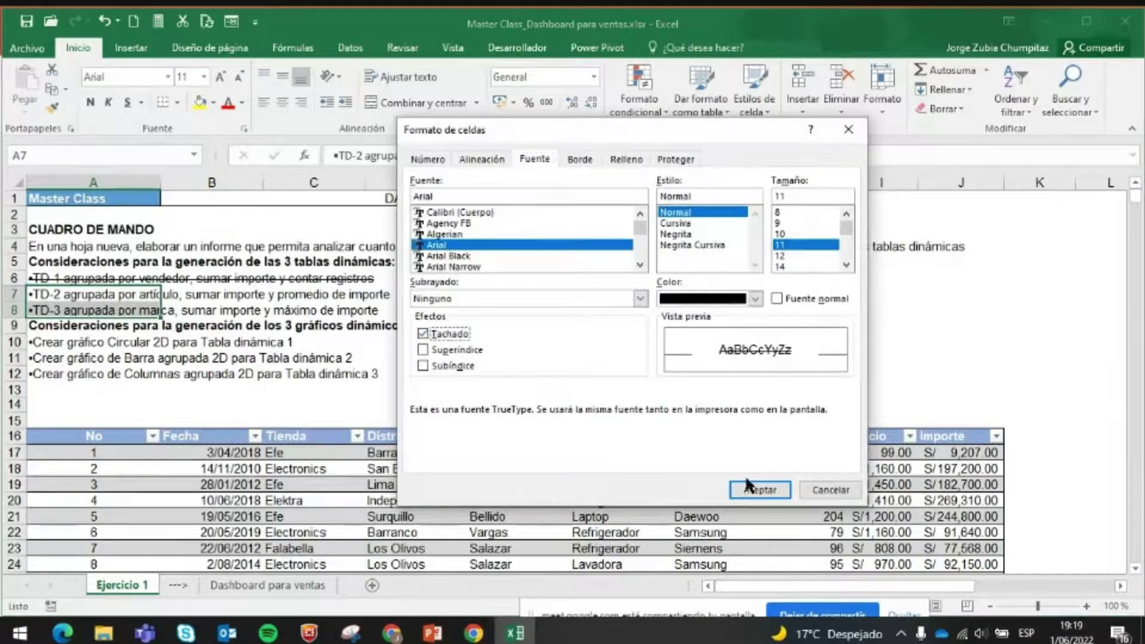
pyautogui.click(754, 489)
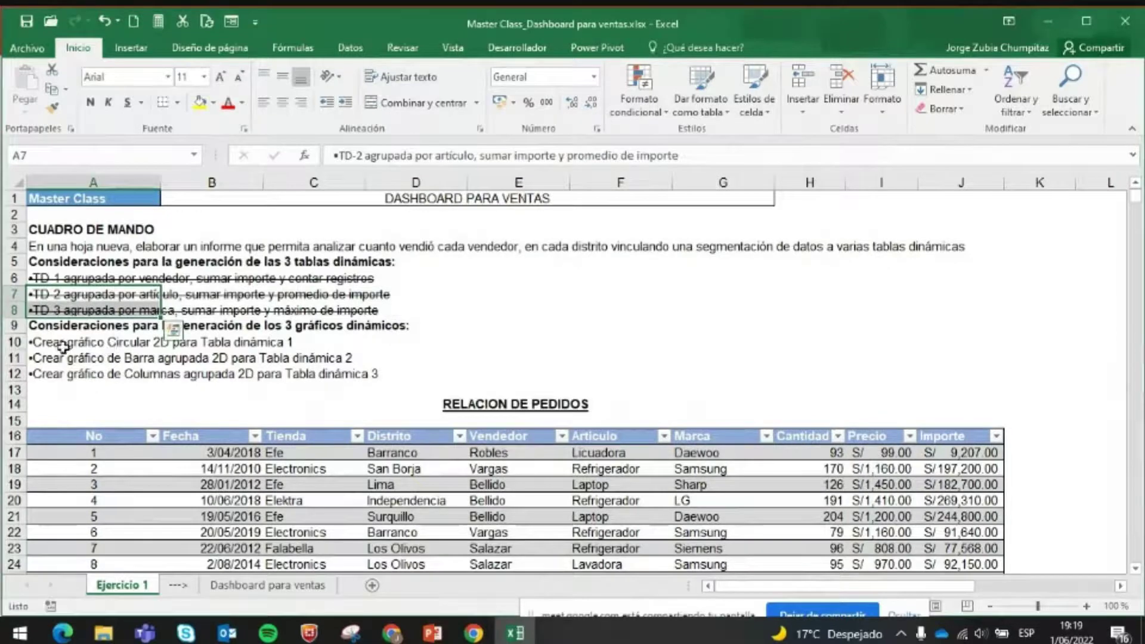
pyautogui.moveTo(62, 346); pyautogui.dragTo(297, 343)
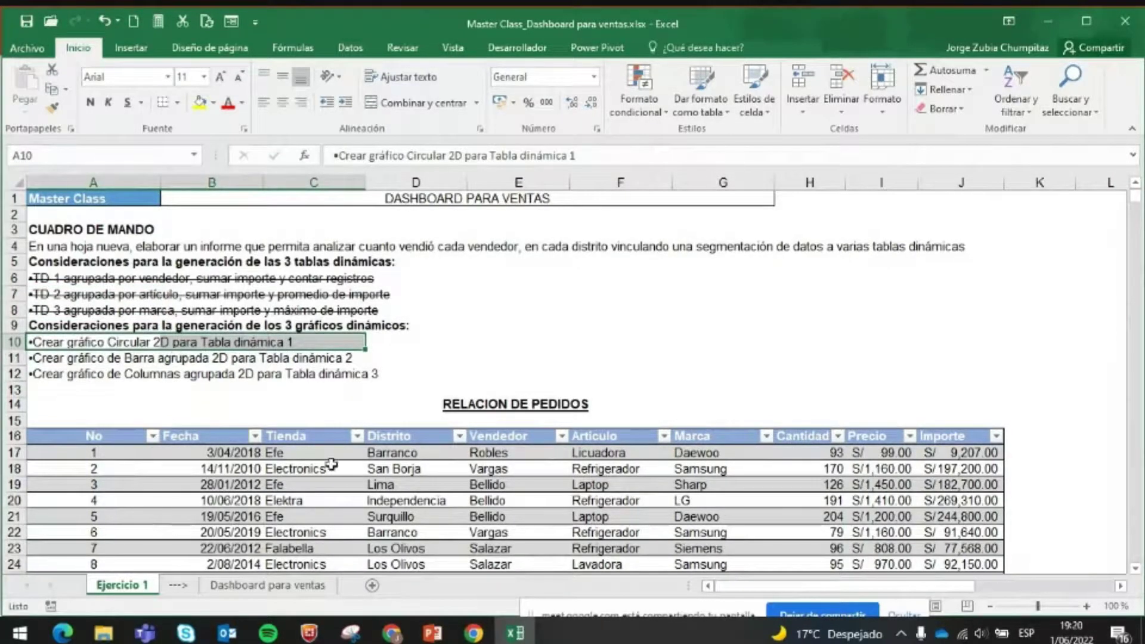
# - Insert a 2D Circular pivot chart based on the Vendedor pivot table in the Dashboard para ventas sheet
pyautogui.click(301, 584)
pyautogui.click(230, 305)
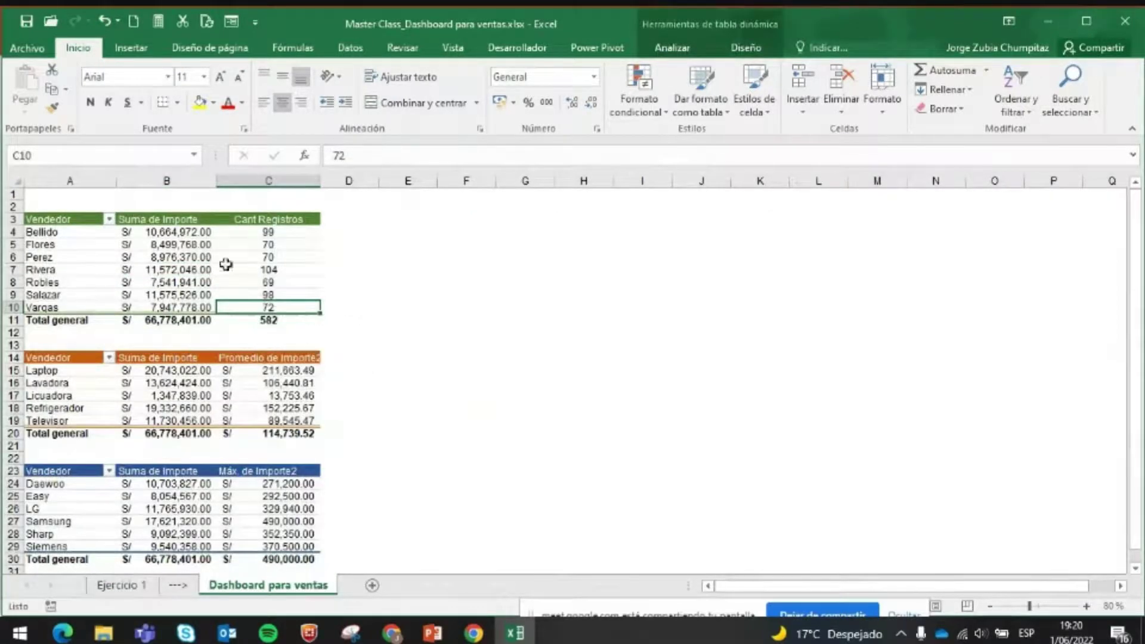
pyautogui.scroll(2, 225, 264)
pyautogui.click(221, 295)
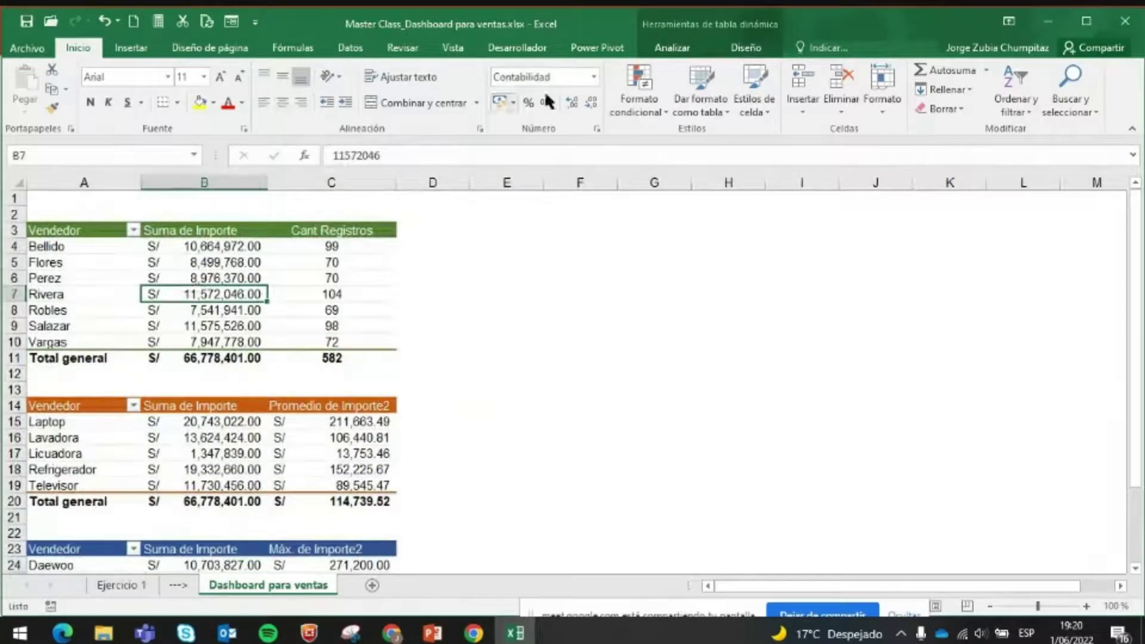
pyautogui.click(683, 52)
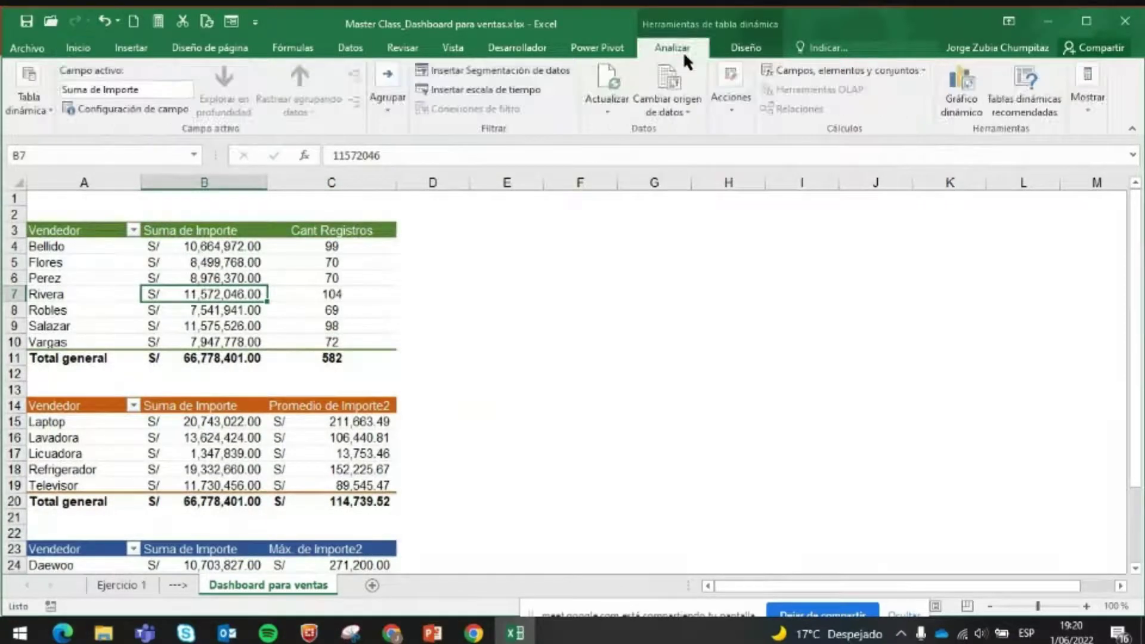
pyautogui.click(960, 111)
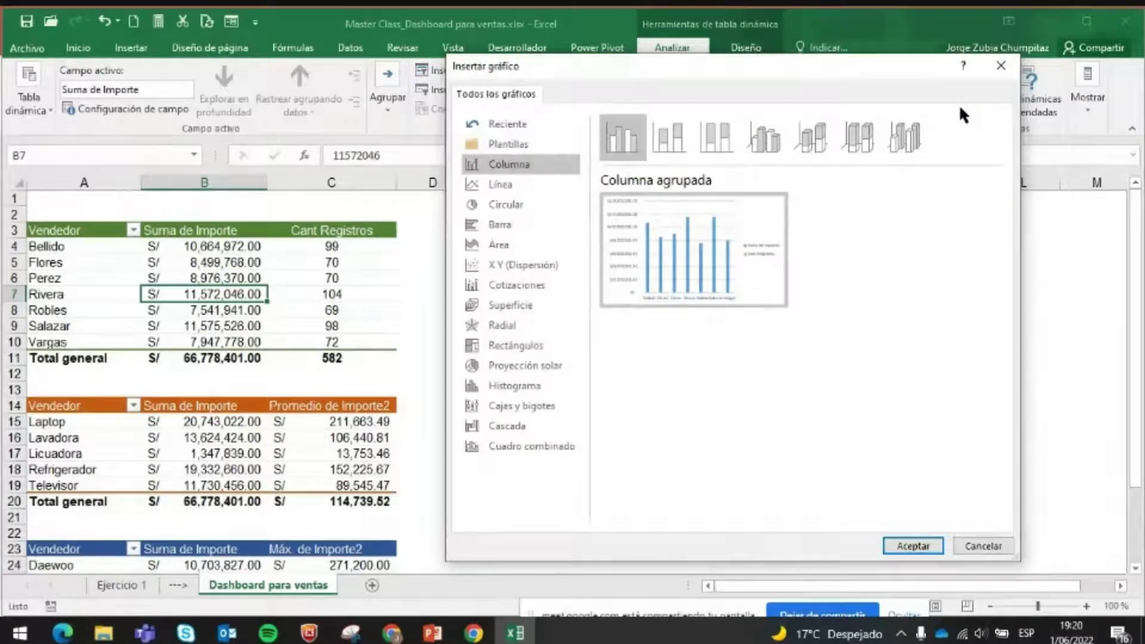
pyautogui.click(506, 205)
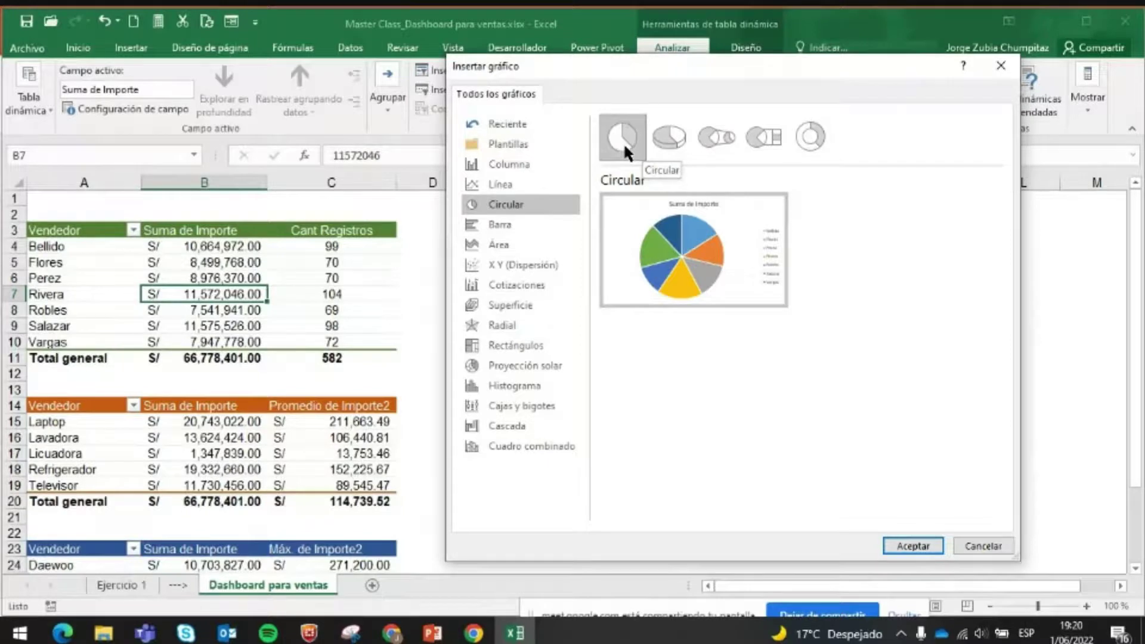
pyautogui.click(909, 545)
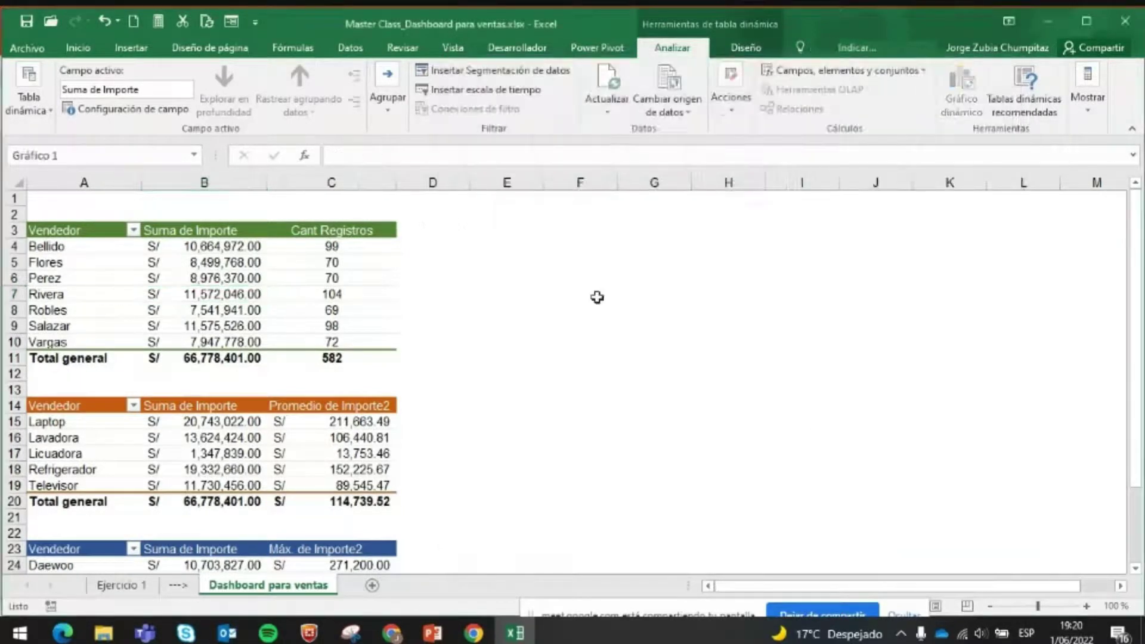
# - Place the pie chart beside the Vendedor pivot table, starting near row 3, and resize it to about 8.3 cm high by 12.6 cm wide
pyautogui.moveTo(688, 281); pyautogui.dragTo(761, 226)
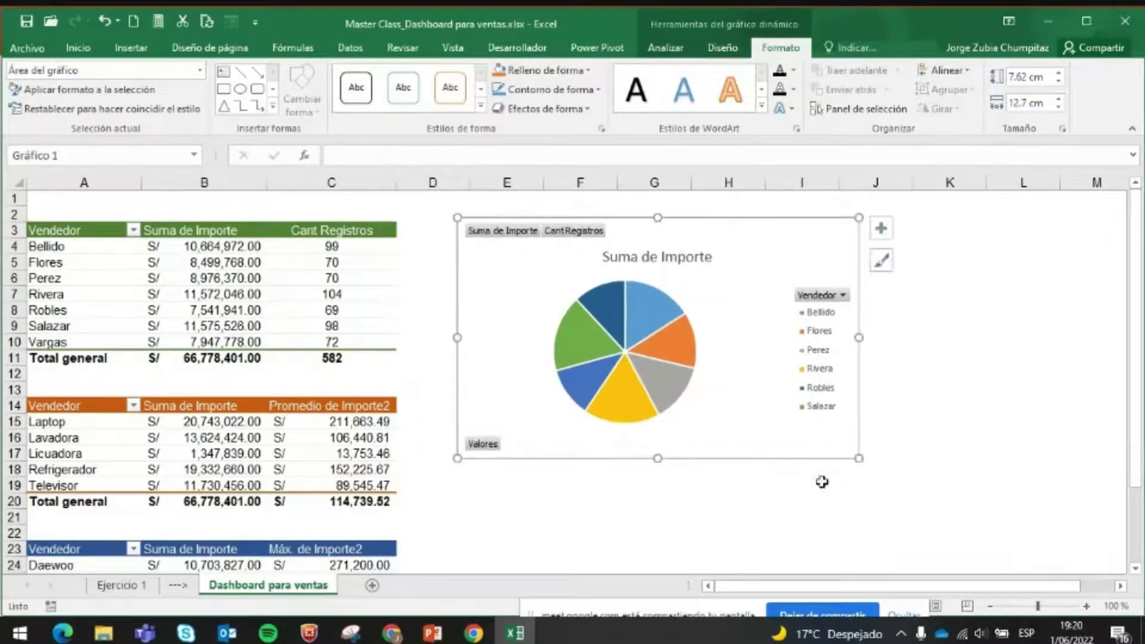
pyautogui.moveTo(859, 457); pyautogui.dragTo(816, 383)
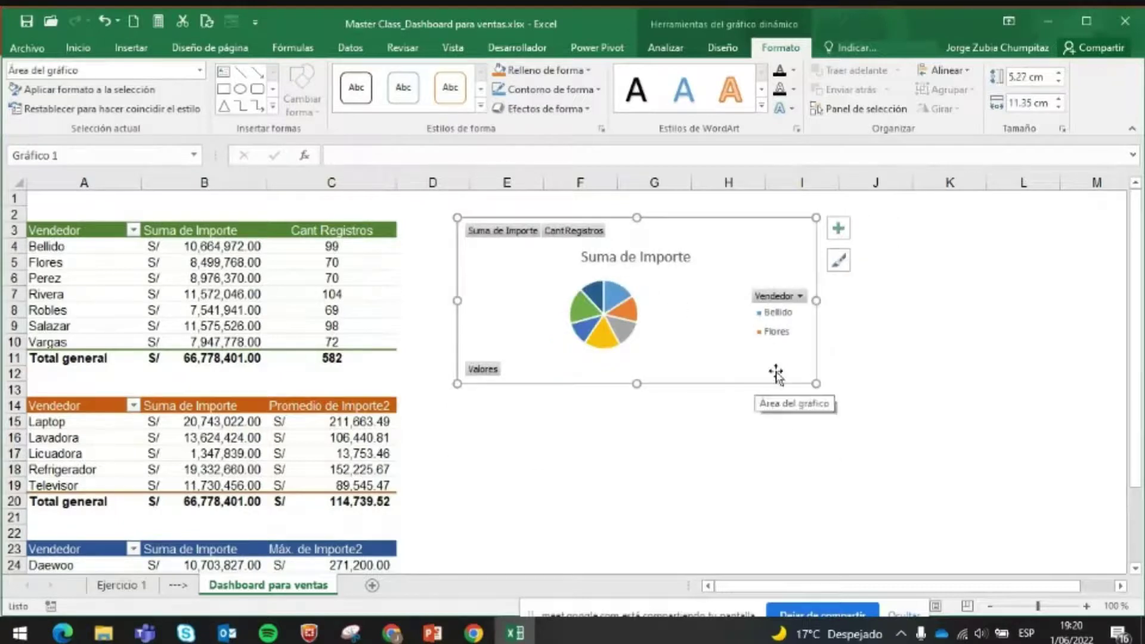
pyautogui.moveTo(816, 383); pyautogui.dragTo(855, 479)
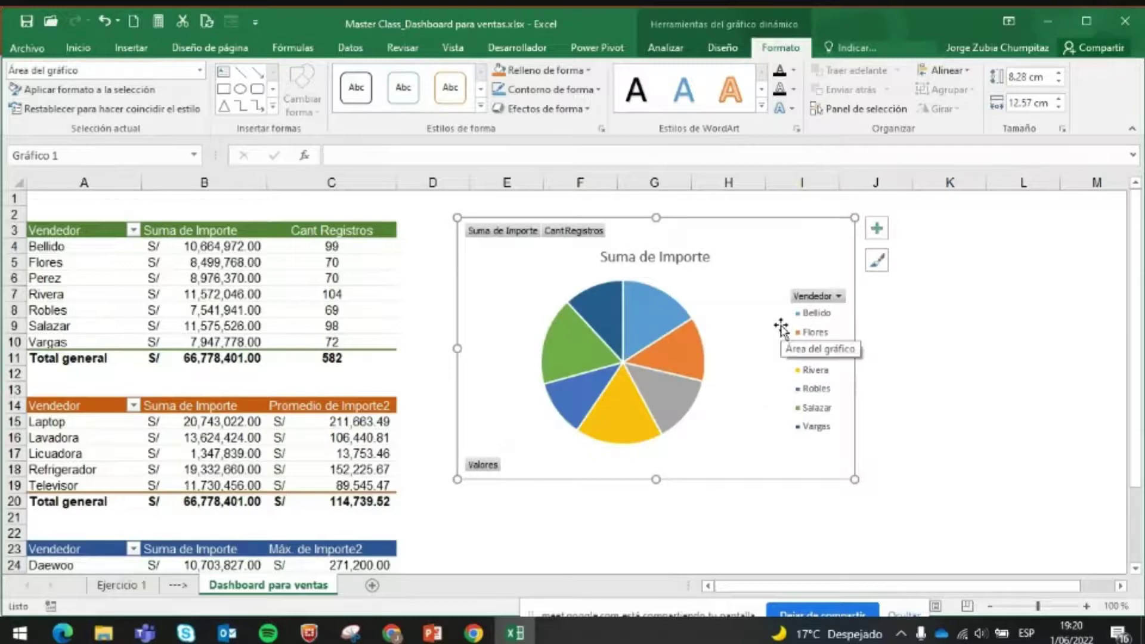
# - Delete the pie chart's legend and hide all of its pivot field buttons
pyautogui.click(814, 295)
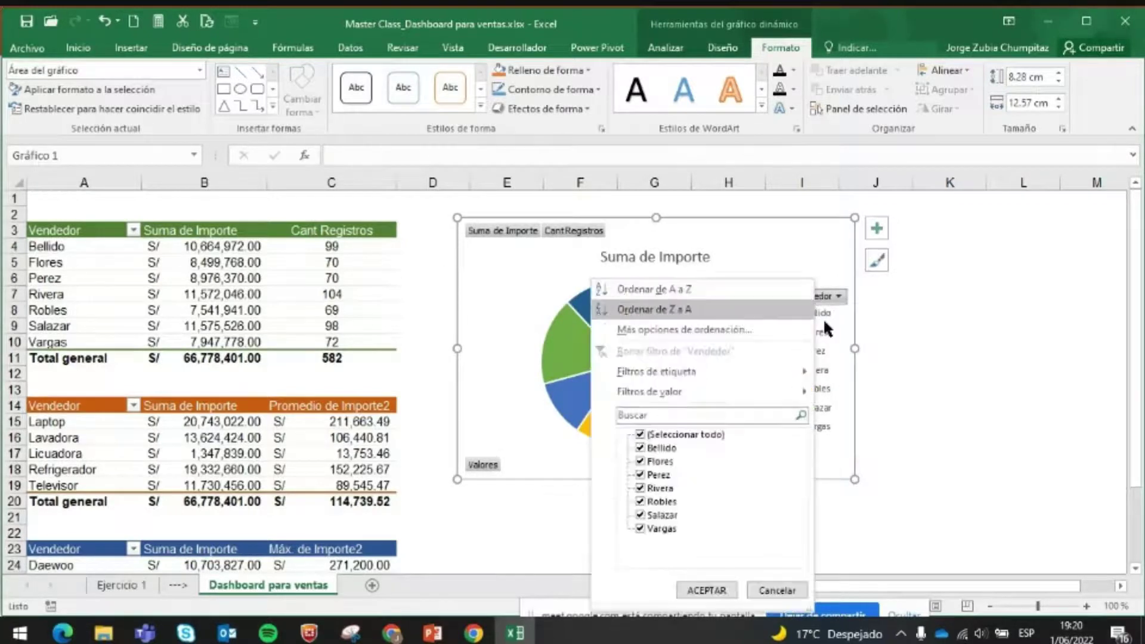
pyautogui.press('Escape')
pyautogui.click(834, 377)
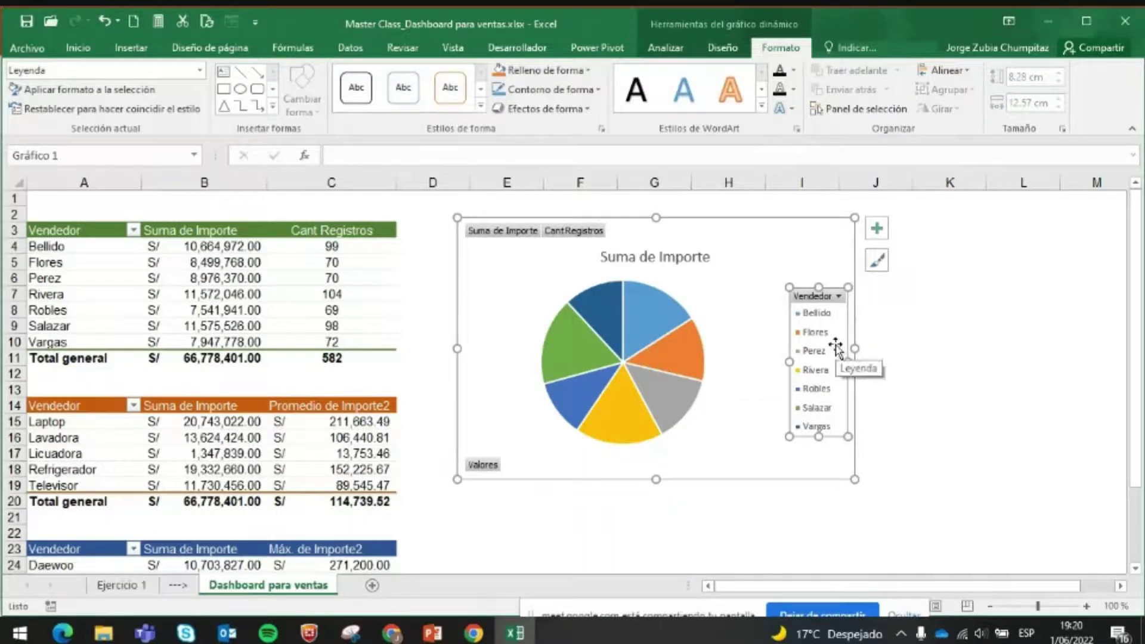
pyautogui.press('Delete')
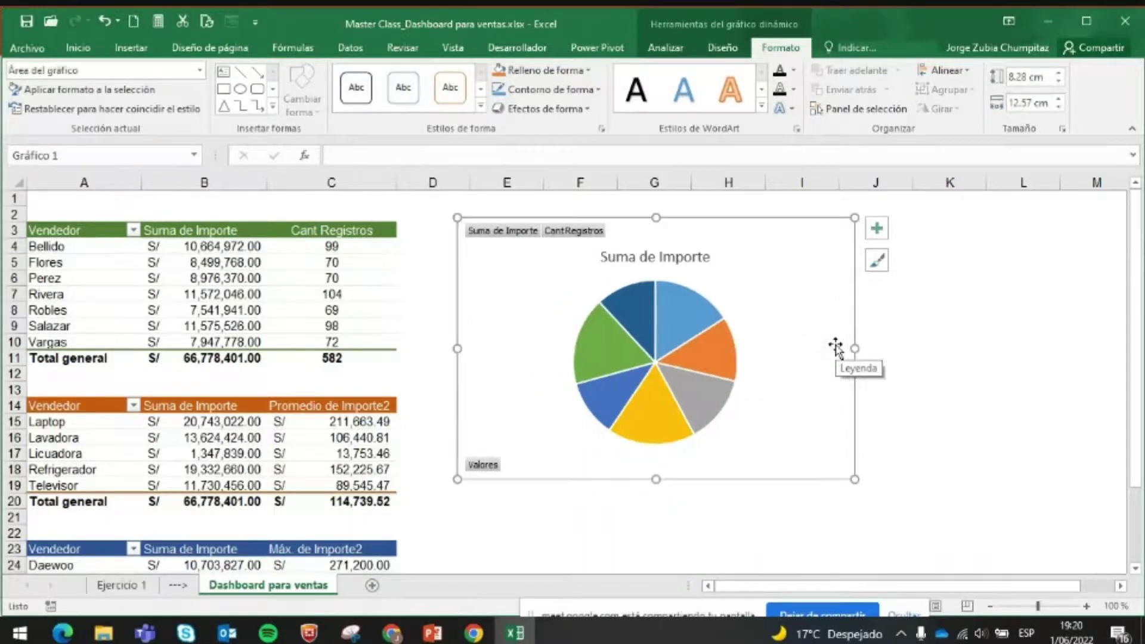
pyautogui.rightClick(558, 230)
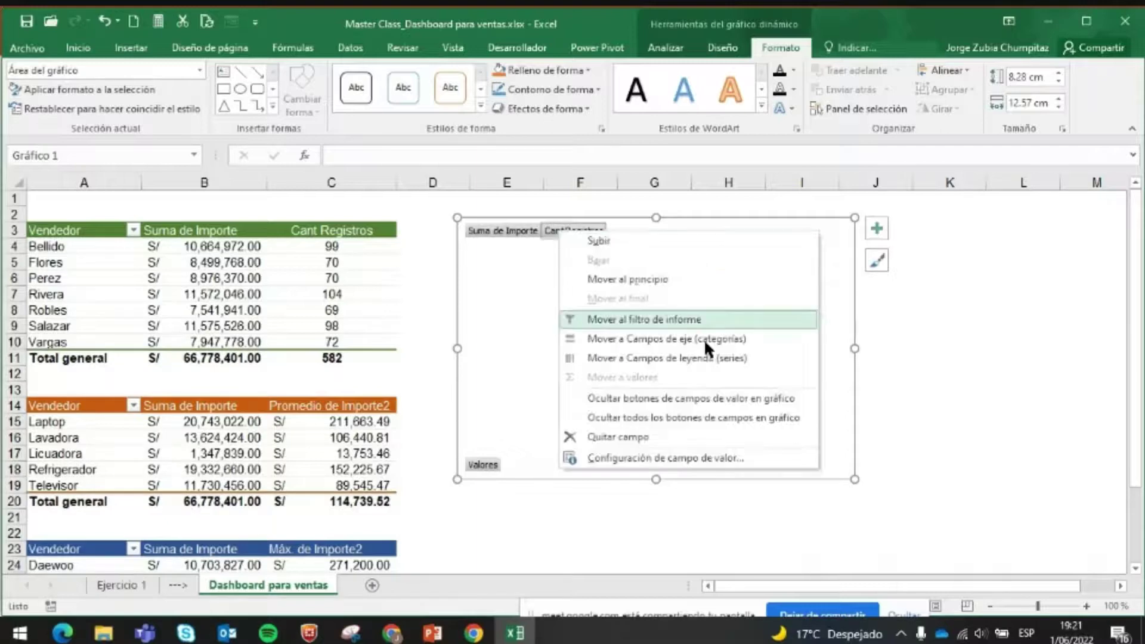
pyautogui.click(717, 413)
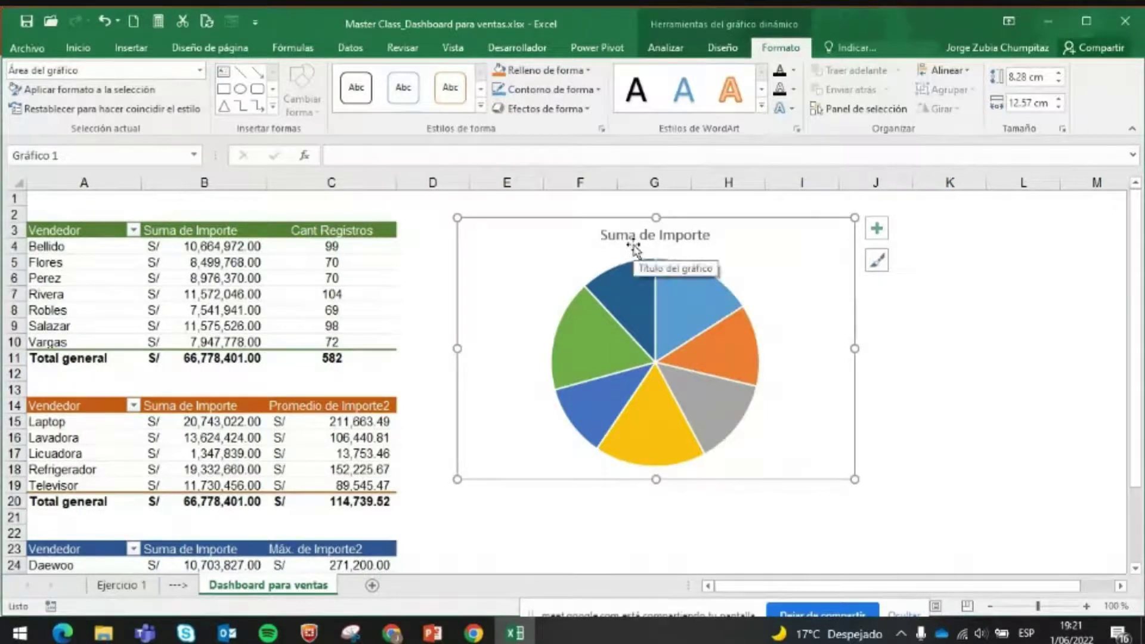
# - Replace the pie chart's title with "Gráfico de participación por vendedor"
pyautogui.click(680, 238)
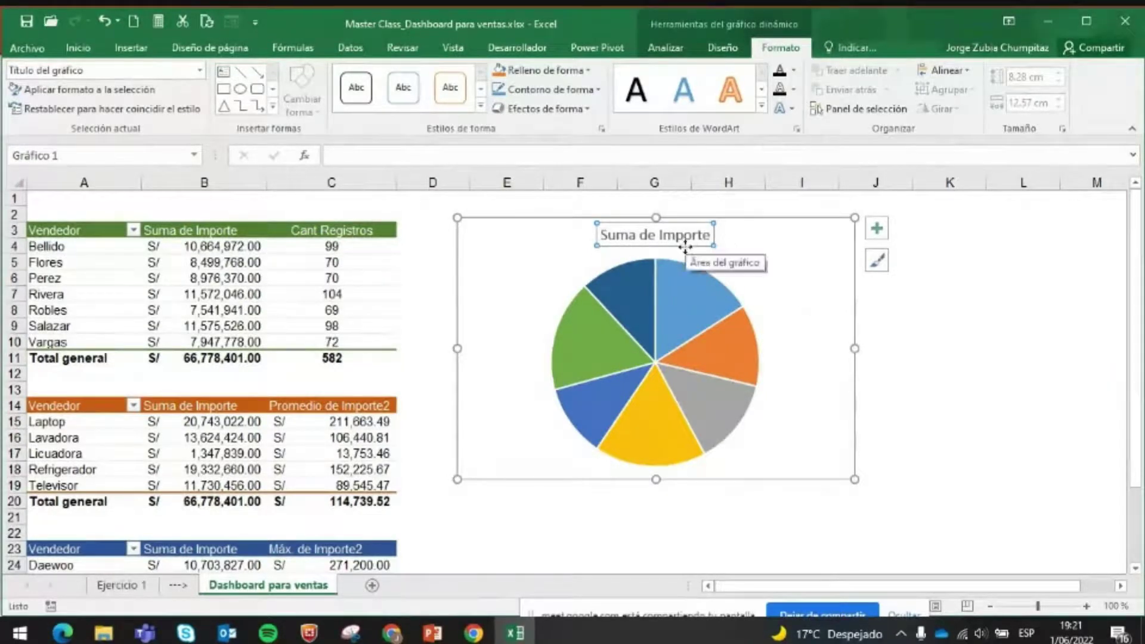
pyautogui.moveTo(697, 236); pyautogui.dragTo(572, 218)
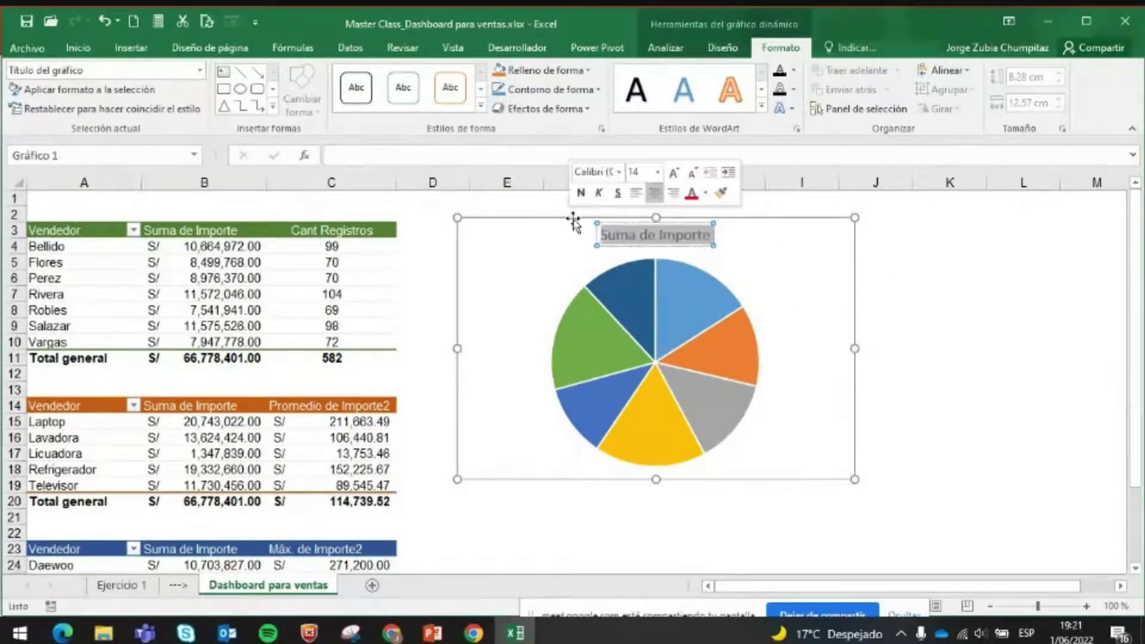
pyautogui.press('Delete')
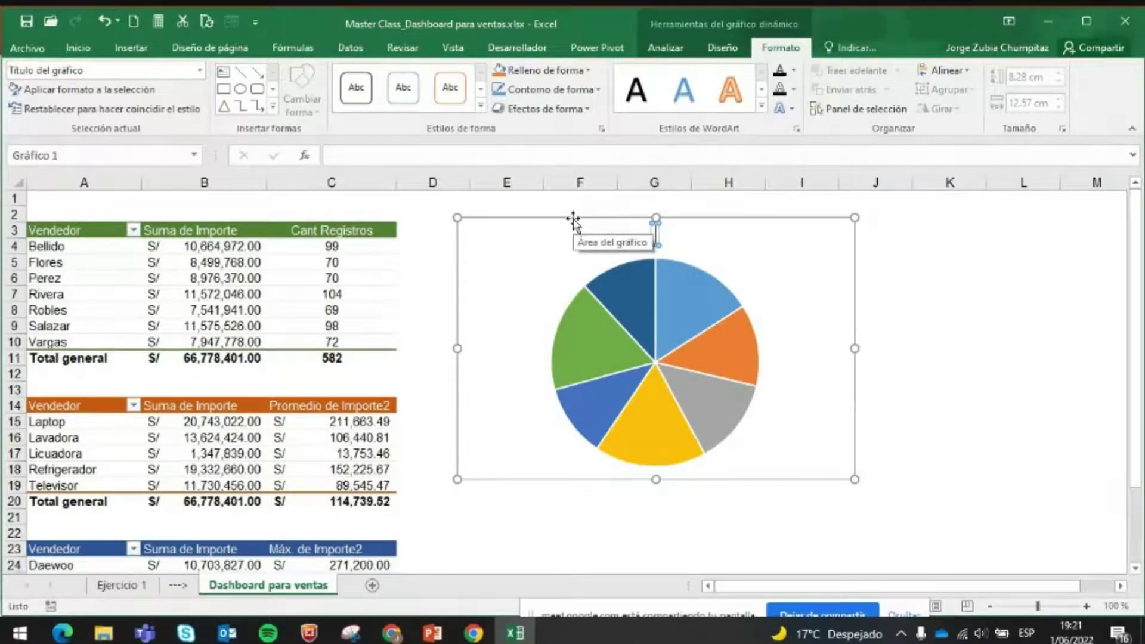
pyautogui.write('Gráfico de')
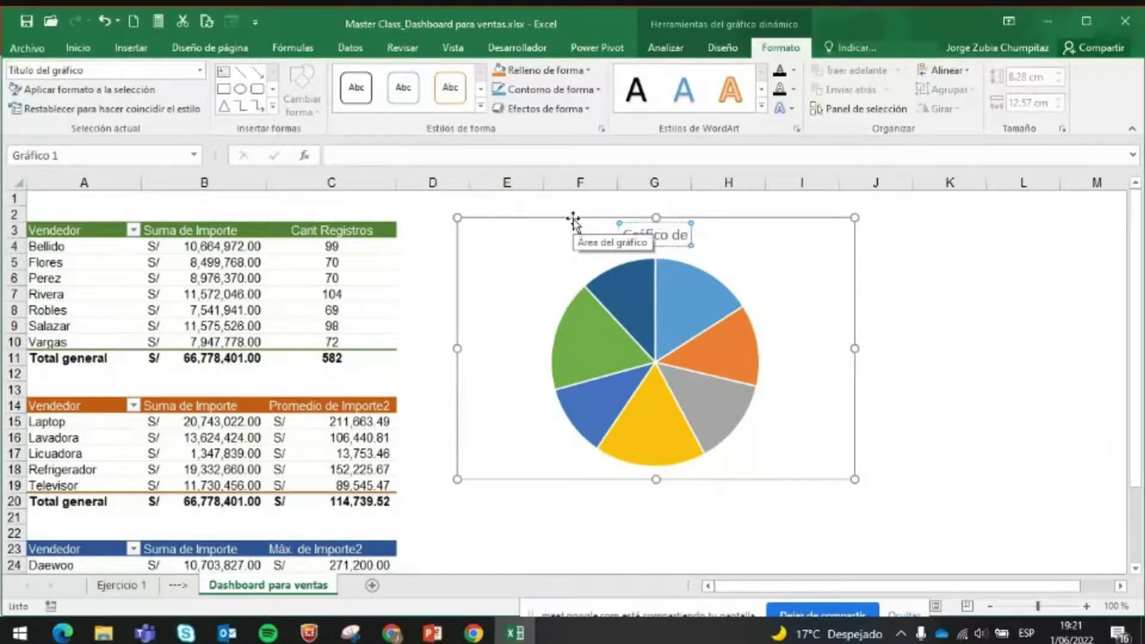
pyautogui.write(' pari')
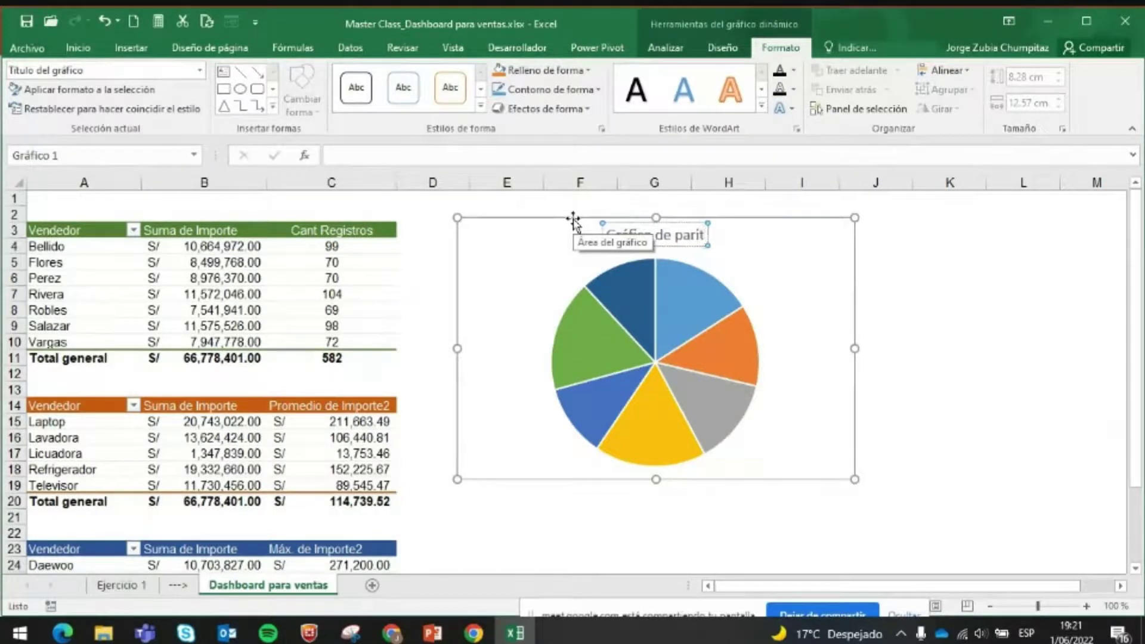
pyautogui.press('BackSpace')
pyautogui.write('tip')
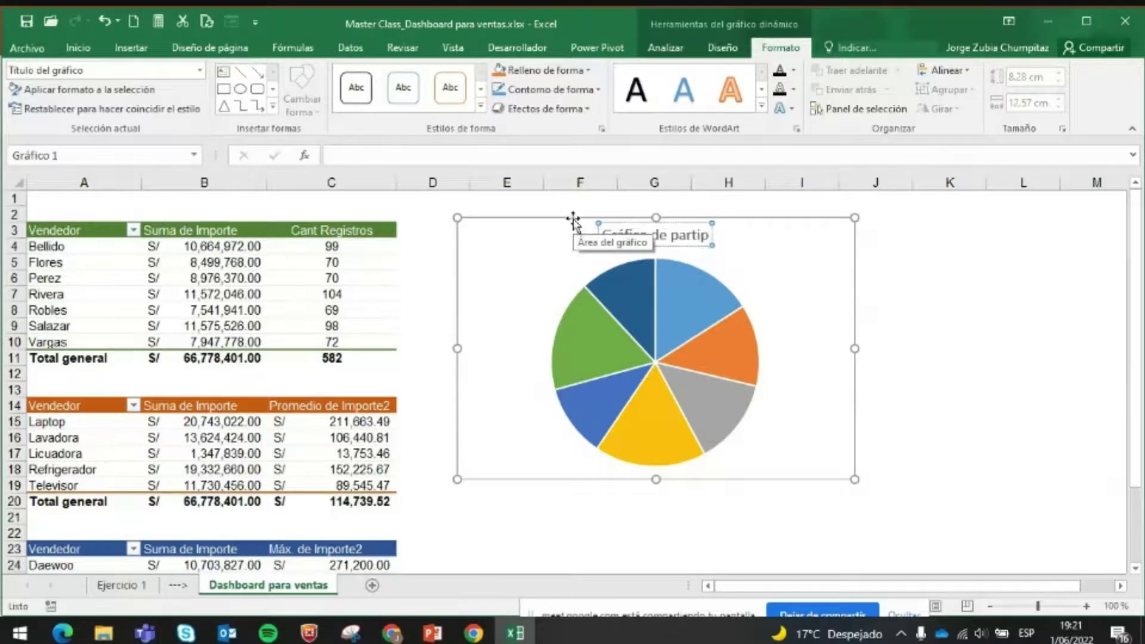
pyautogui.press('BackSpace')
pyautogui.press('BackSpace')
pyautogui.write('i')
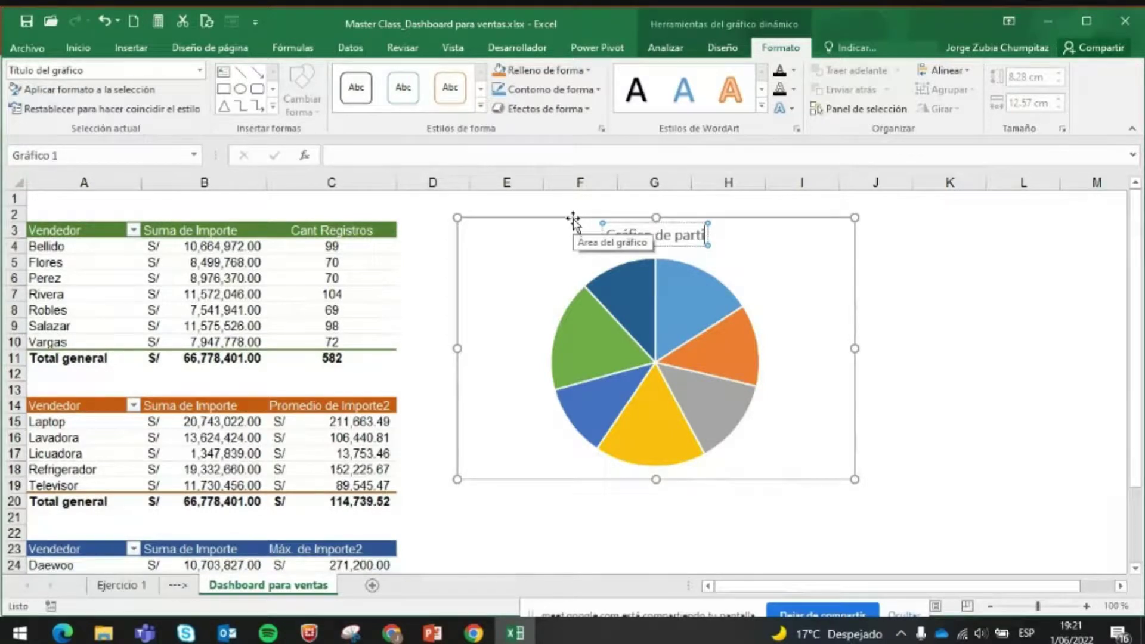
pyautogui.write('cipación')
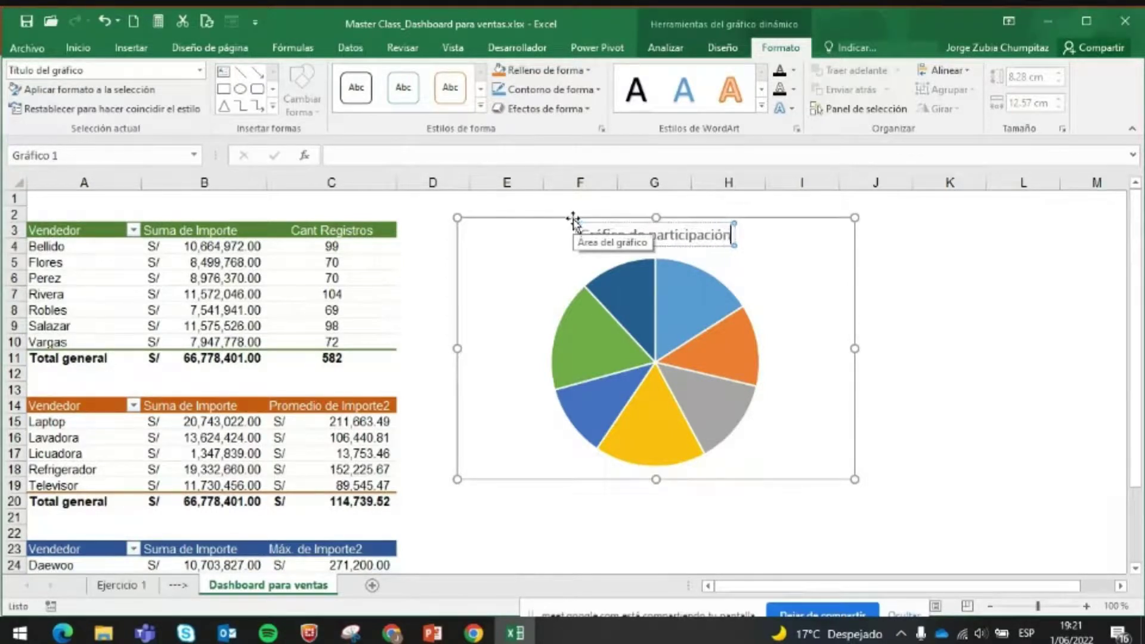
pyautogui.write(' por vende')
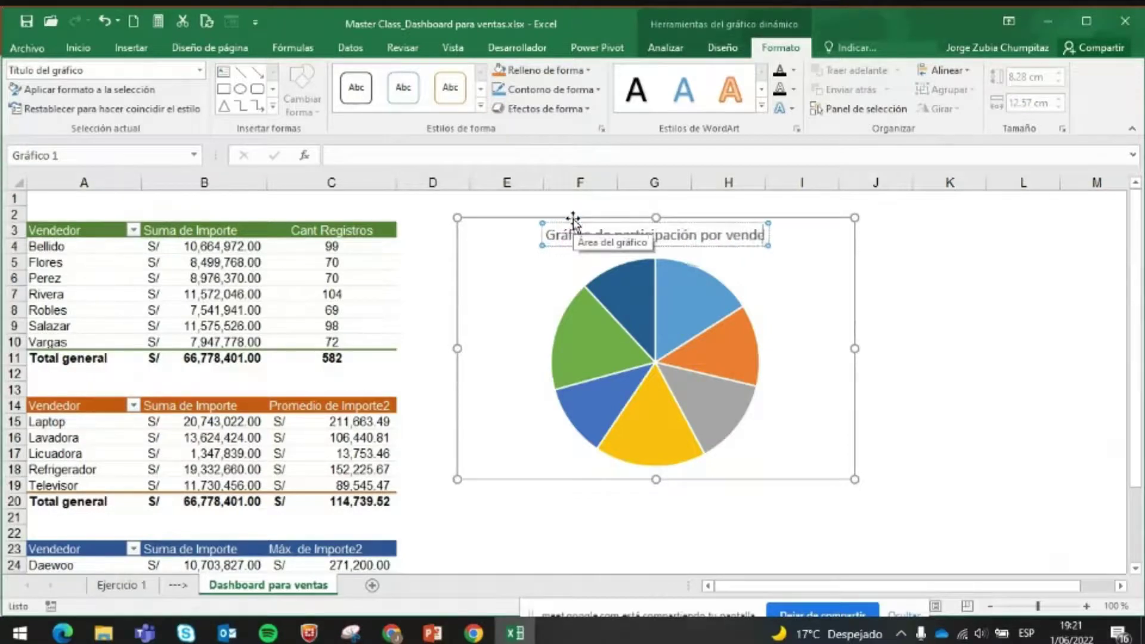
pyautogui.write('dor')
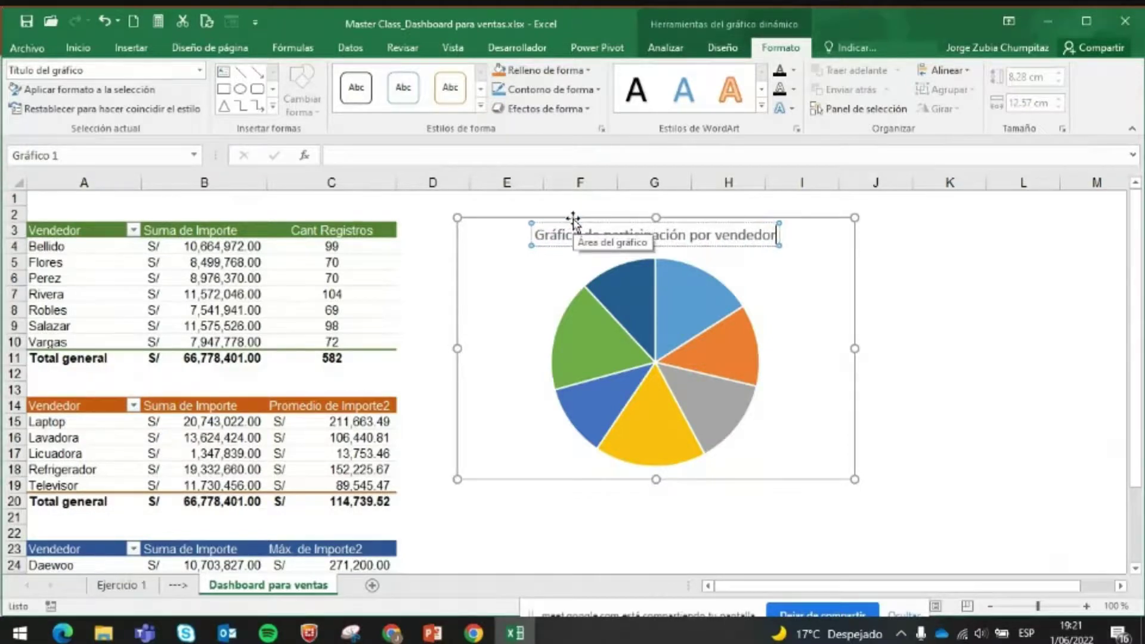
pyautogui.click(795, 327)
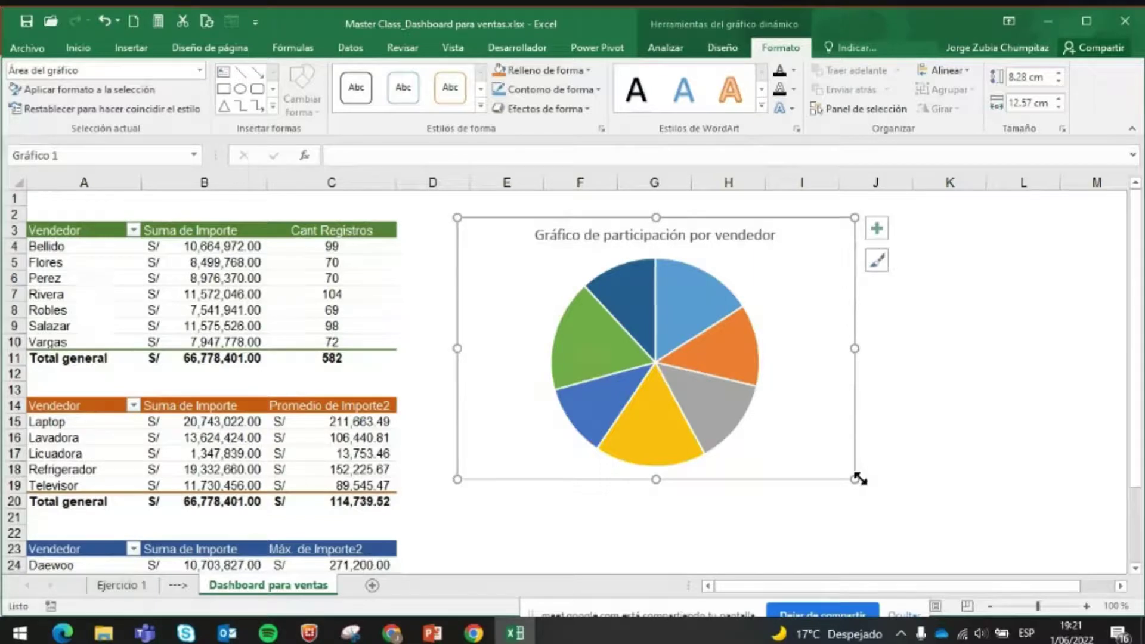
# - Shrink the pie chart to about 7.1 cm high by 11 cm wide and select row 5 of the Vendedor pivot table
pyautogui.moveTo(858, 476); pyautogui.dragTo(803, 441)
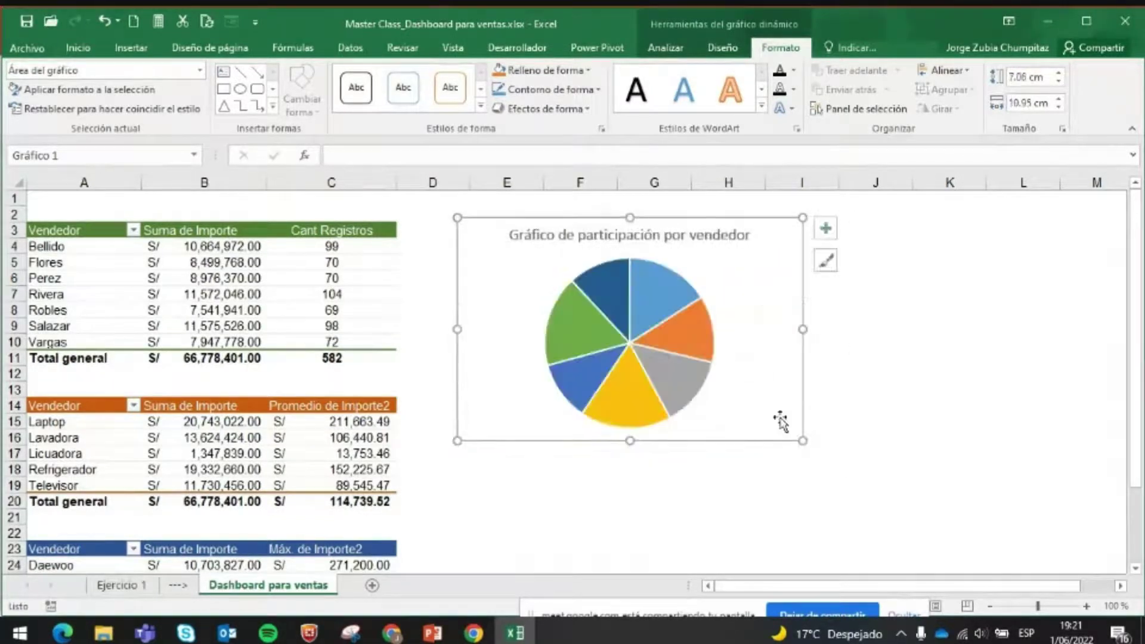
pyautogui.click(698, 240)
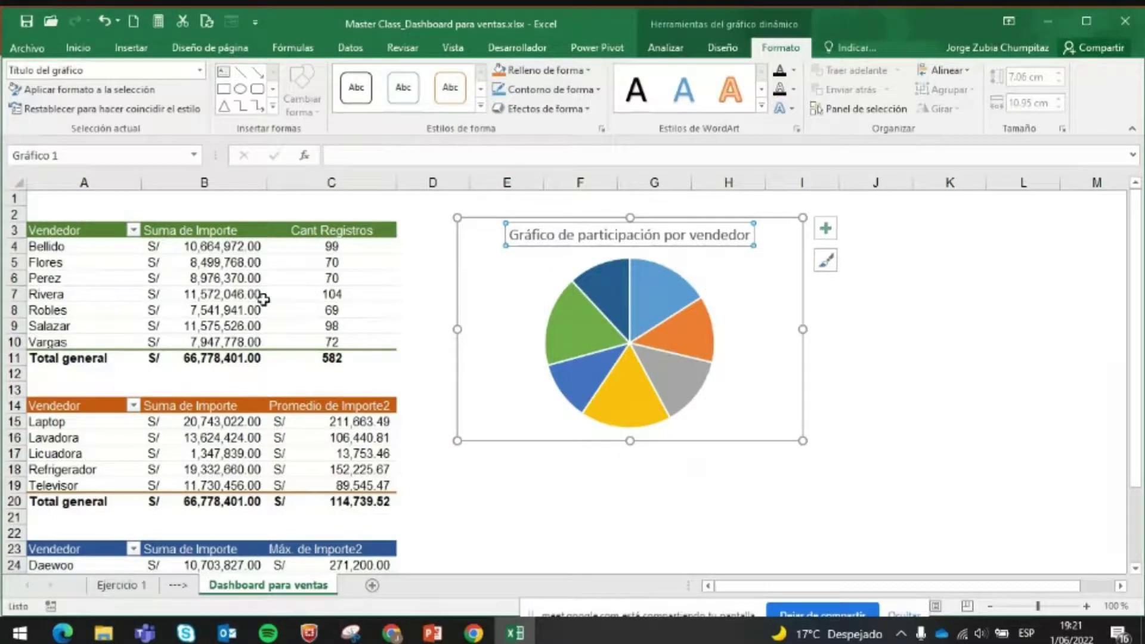
pyautogui.click(46, 257)
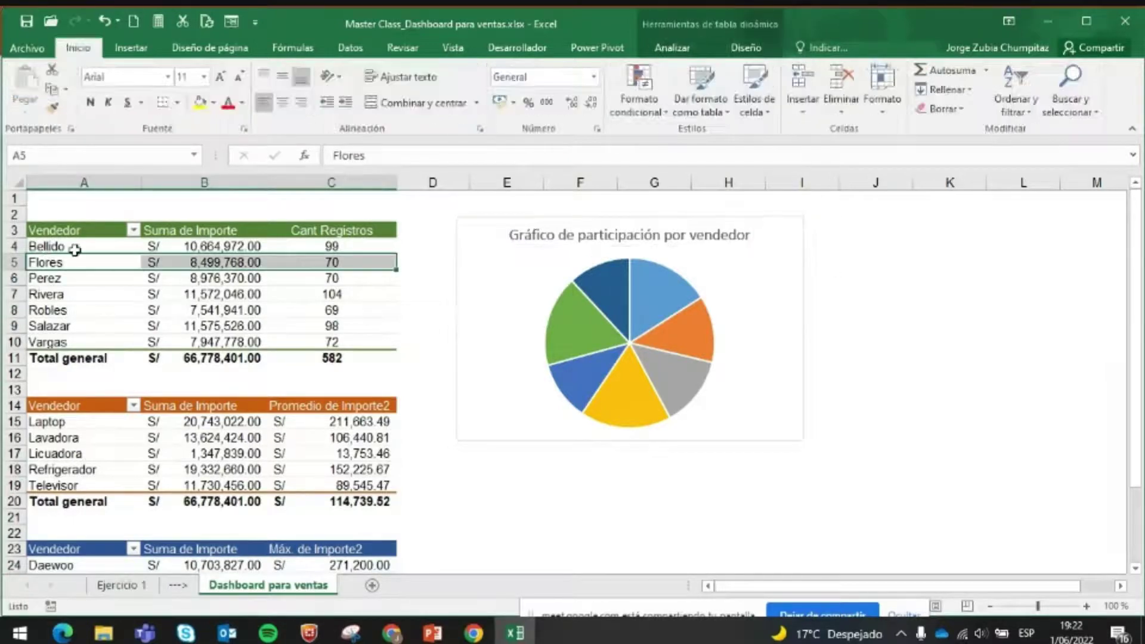
# - Apply chart style Estilo 11 to the seller participation pie chart and choose the first Multicolor palette
pyautogui.moveTo(75, 247); pyautogui.dragTo(77, 342)
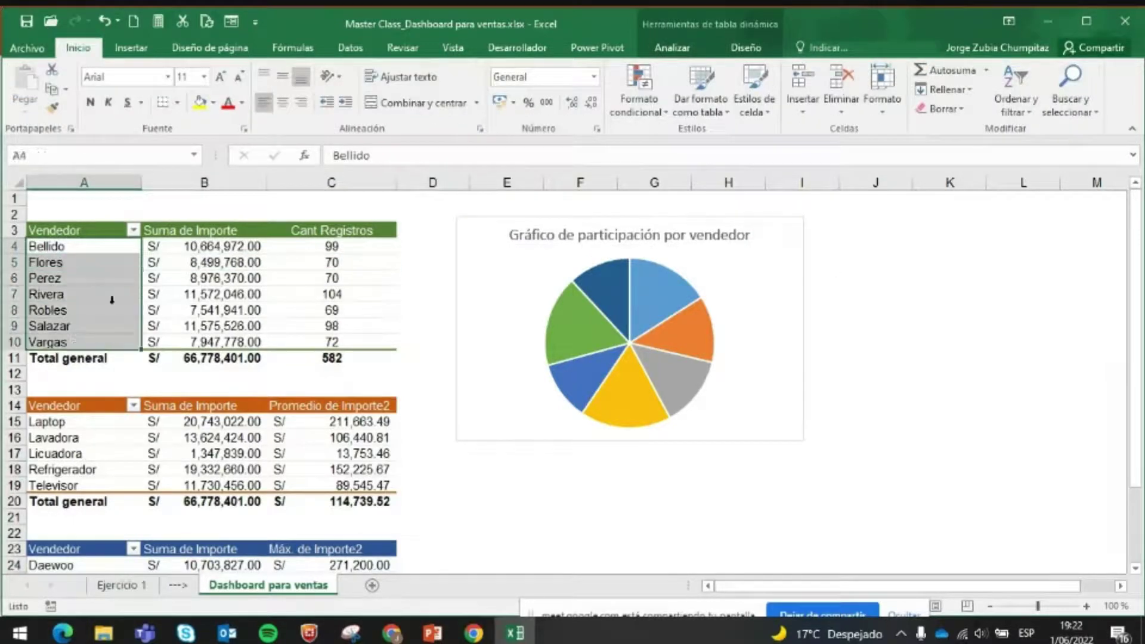
pyautogui.click(746, 315)
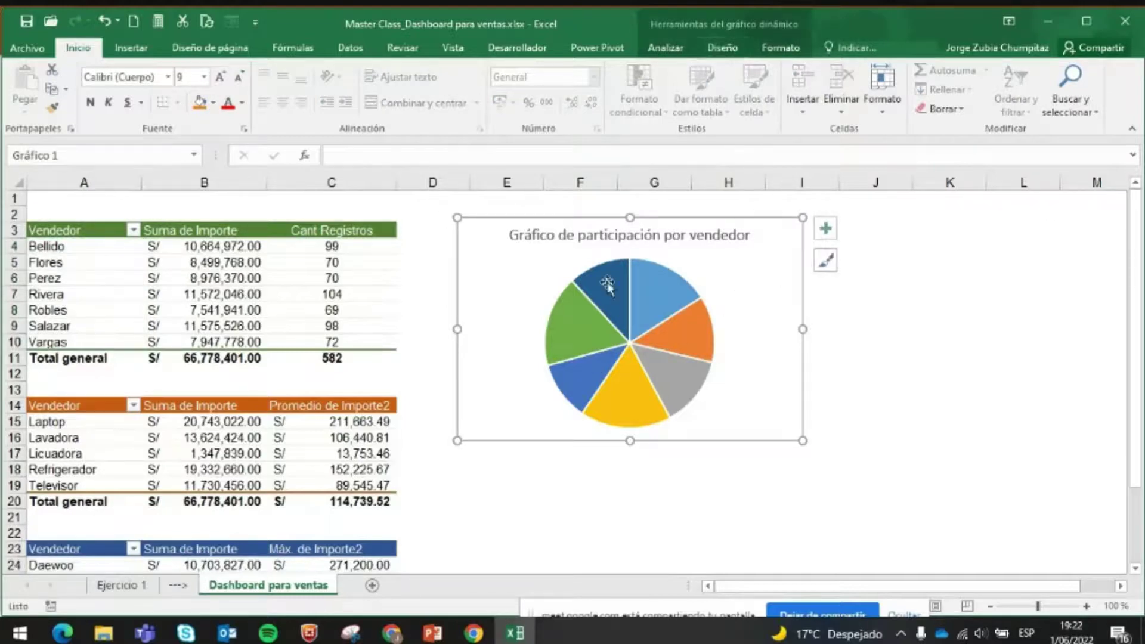
pyautogui.moveTo(619, 289)
pyautogui.click(726, 47)
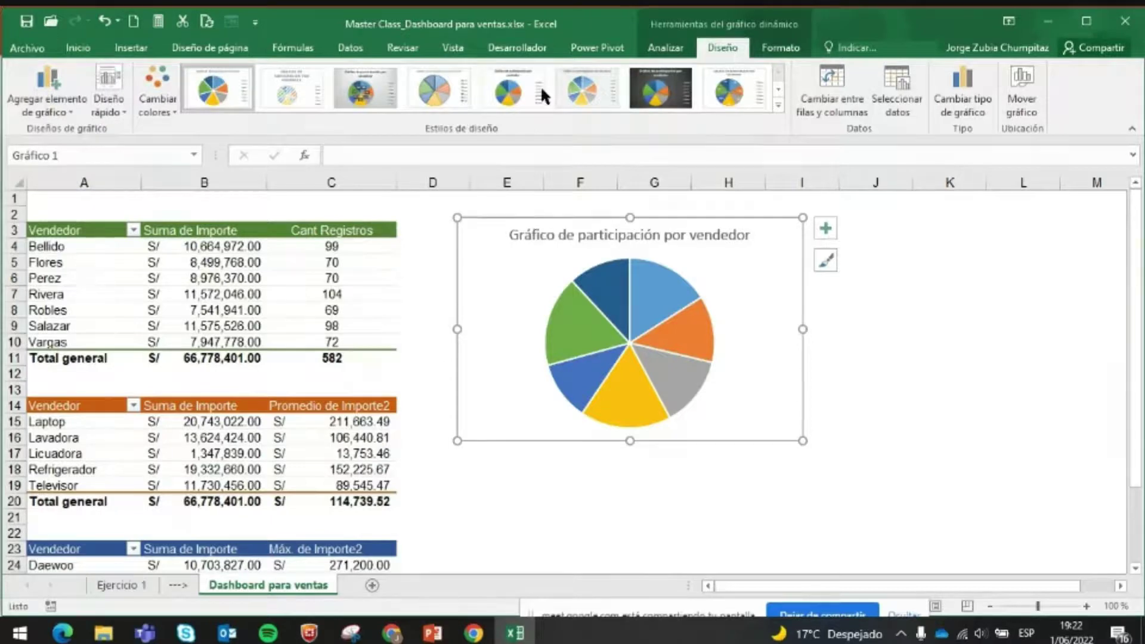
pyautogui.click(776, 106)
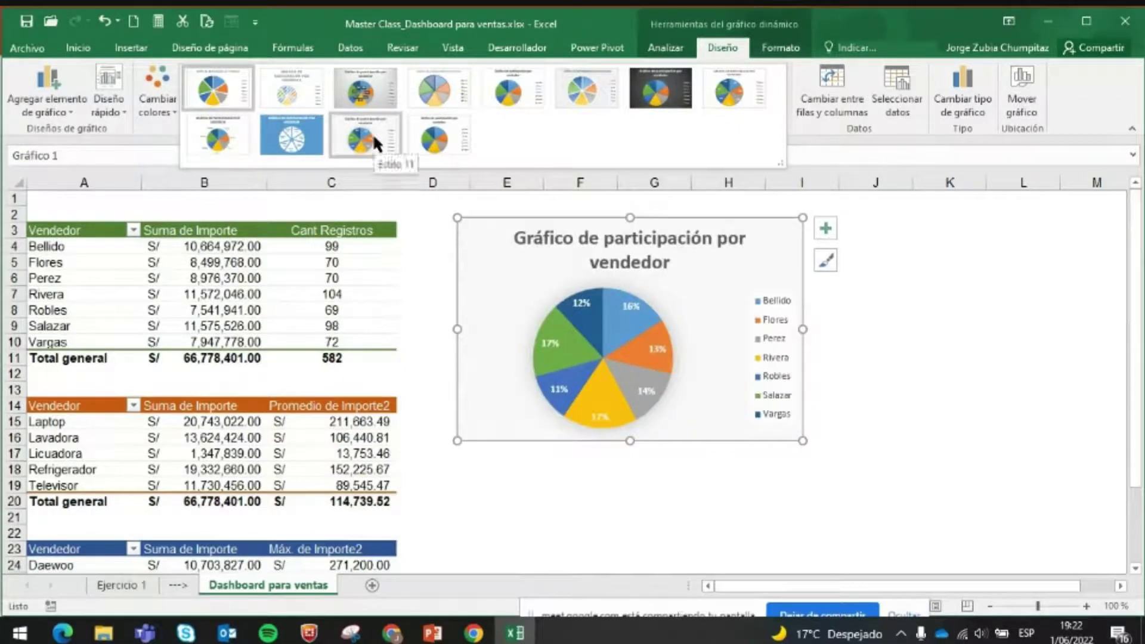
pyautogui.click(374, 134)
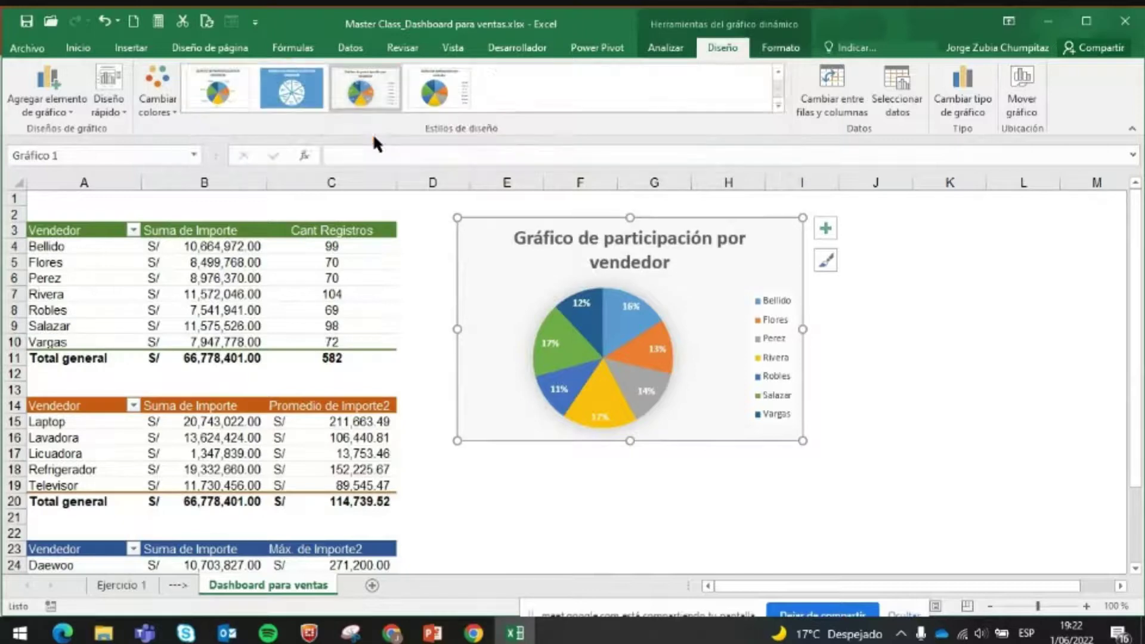
pyautogui.click(170, 107)
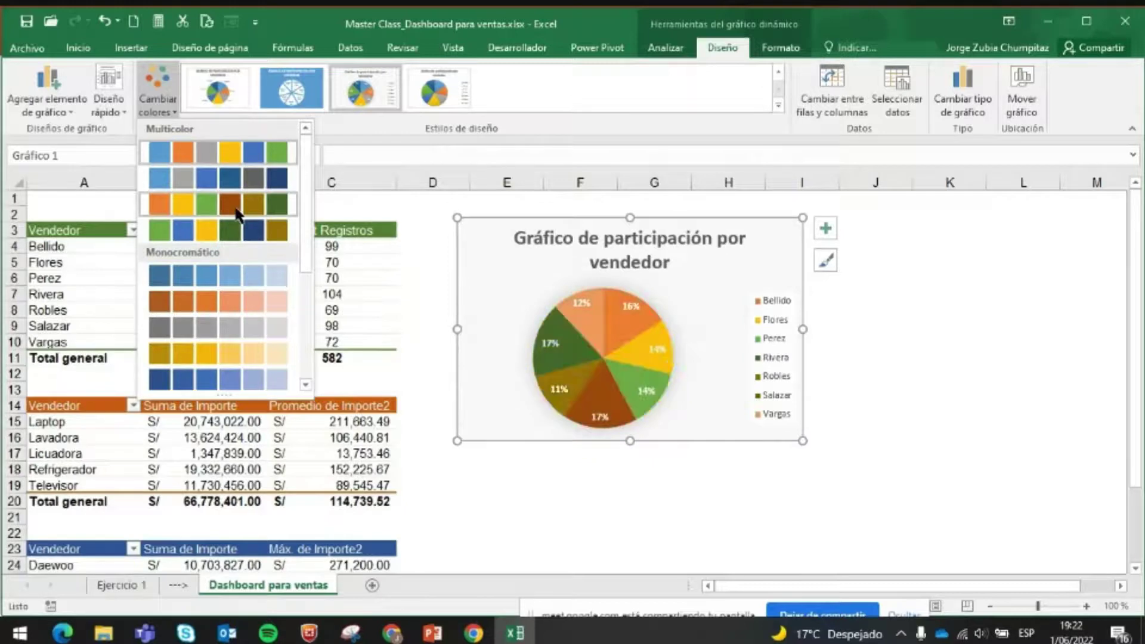
pyautogui.click(234, 150)
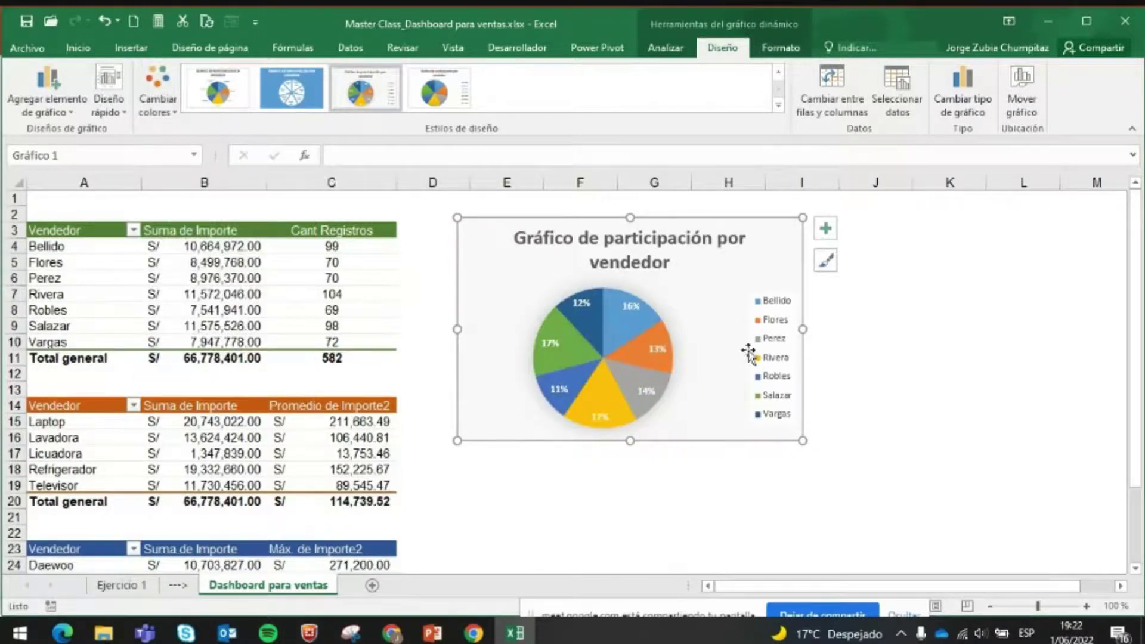
# - Delete the pie chart's legend and set its title's font size to 14
pyautogui.click(765, 340)
pyautogui.press('Delete')
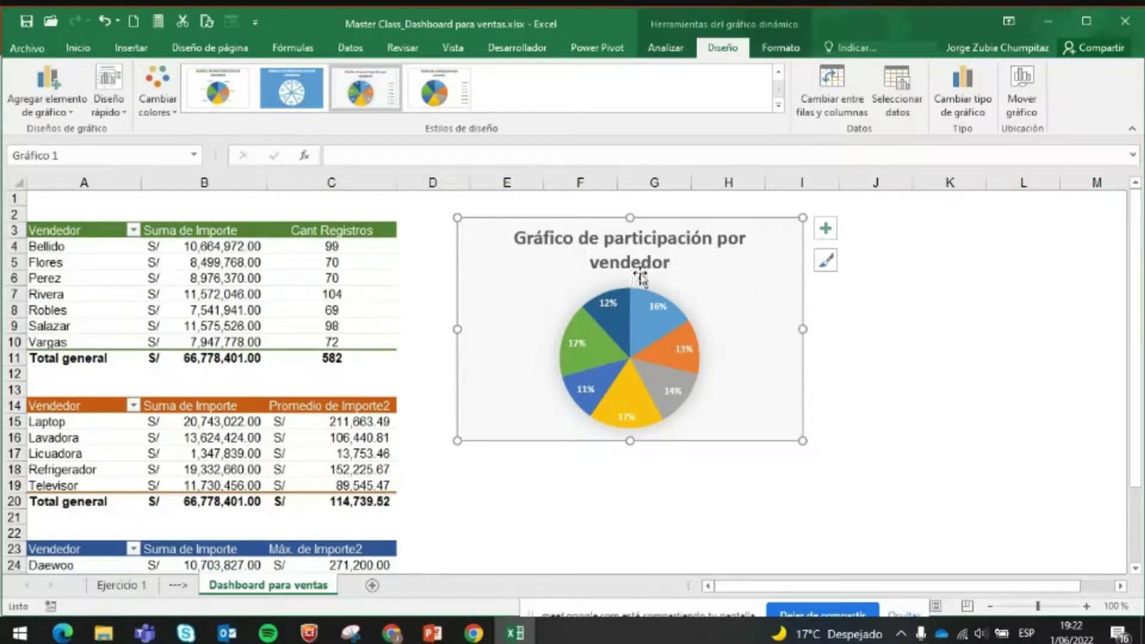
pyautogui.click(655, 242)
pyautogui.click(78, 48)
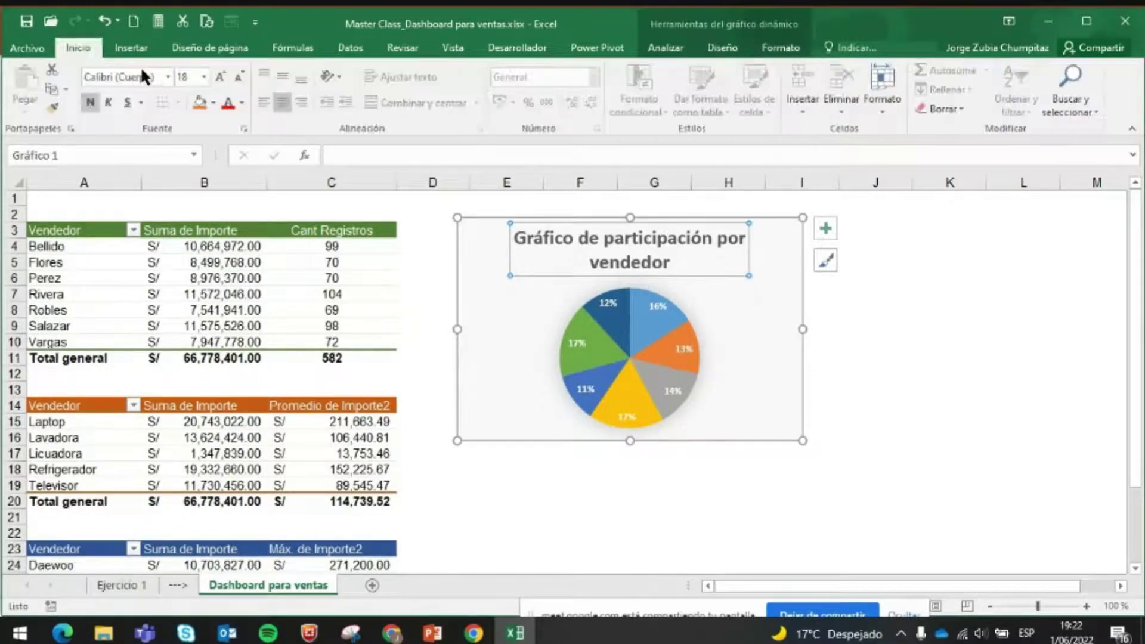
pyautogui.click(204, 77)
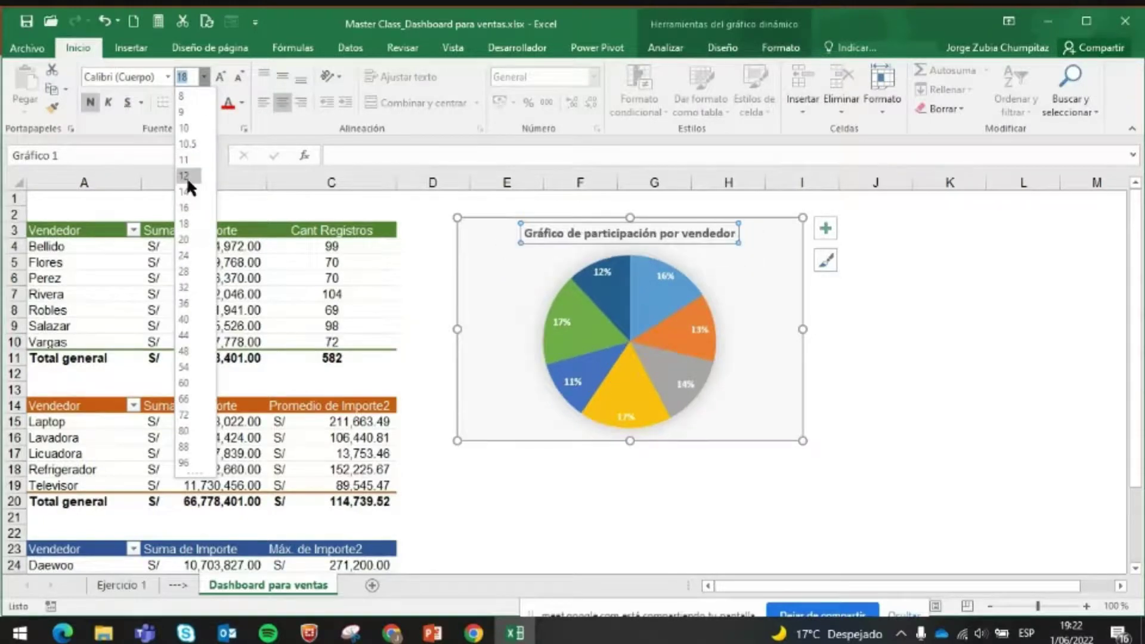
pyautogui.click(187, 191)
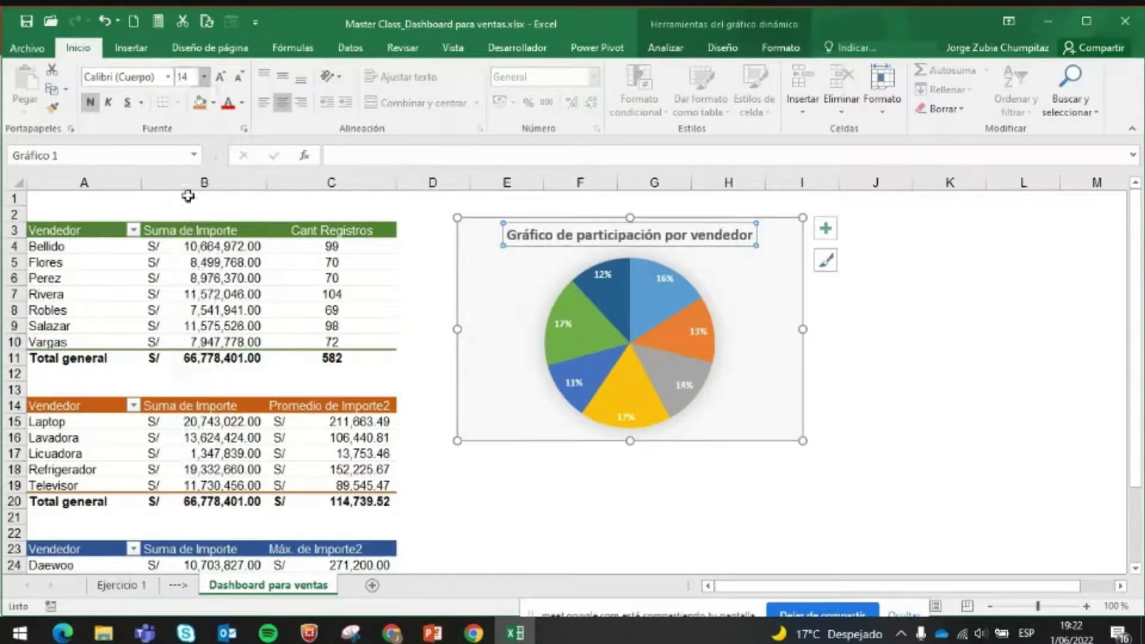
# - Add the category name to the pie chart's data labels alongside the percentage
pyautogui.click(750, 318)
pyautogui.click(682, 296)
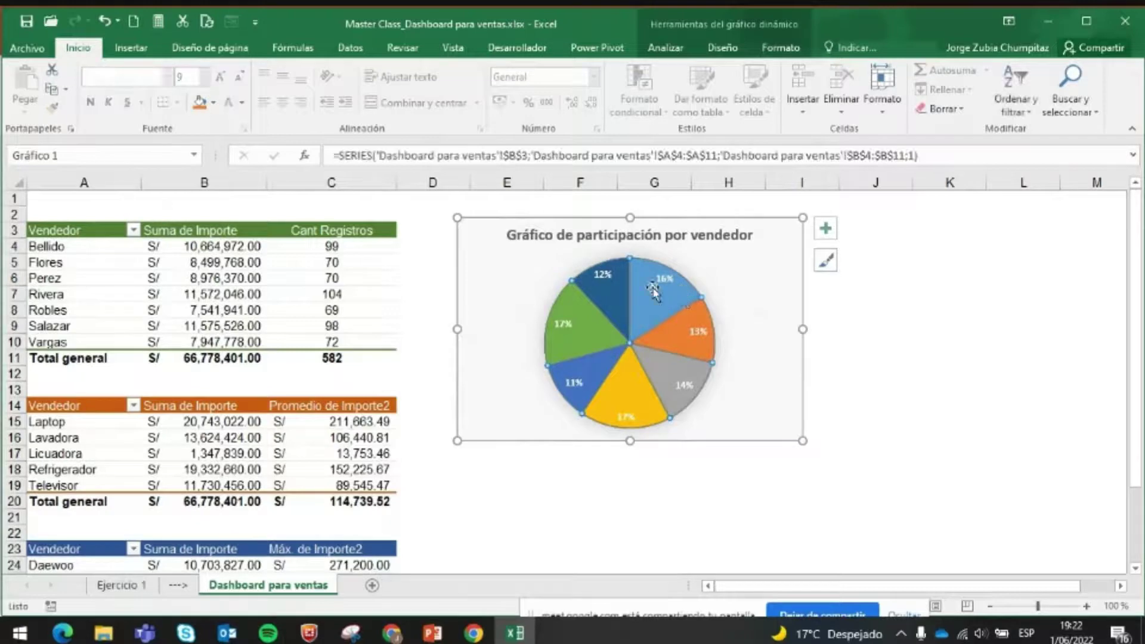
pyautogui.click(655, 285)
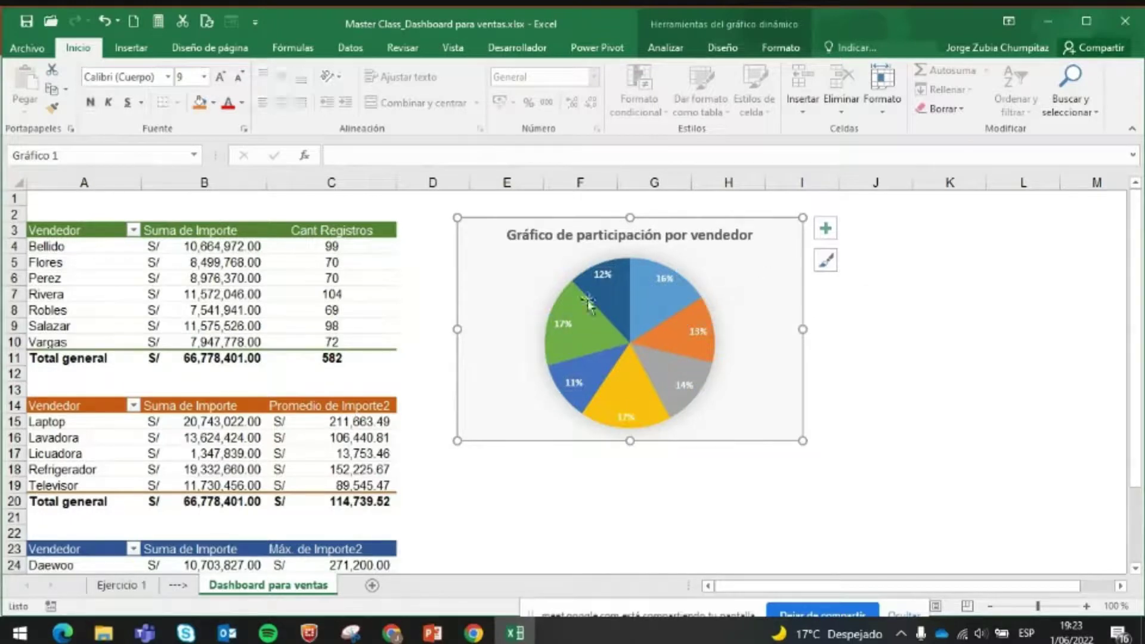
pyautogui.click(598, 281)
pyautogui.click(603, 273)
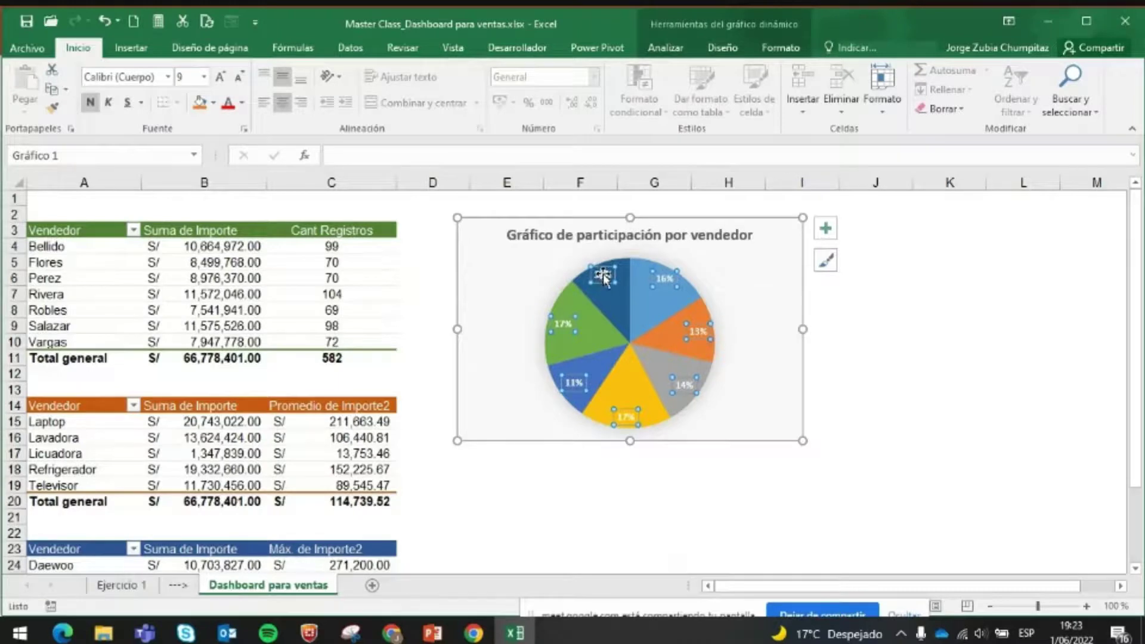
pyautogui.rightClick(603, 274)
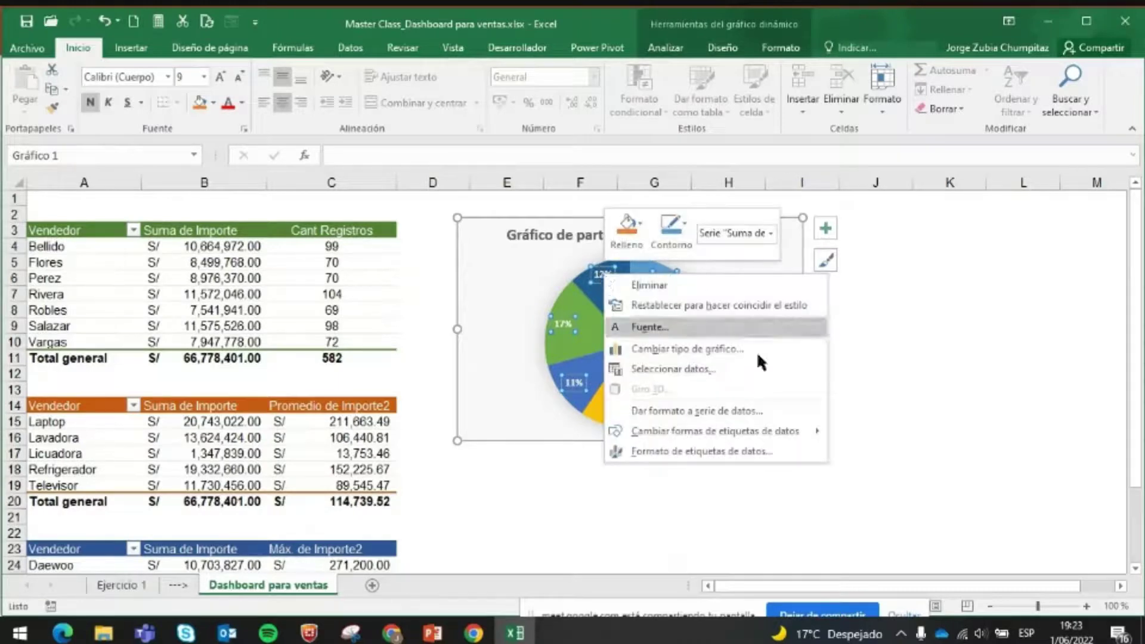
pyautogui.click(751, 452)
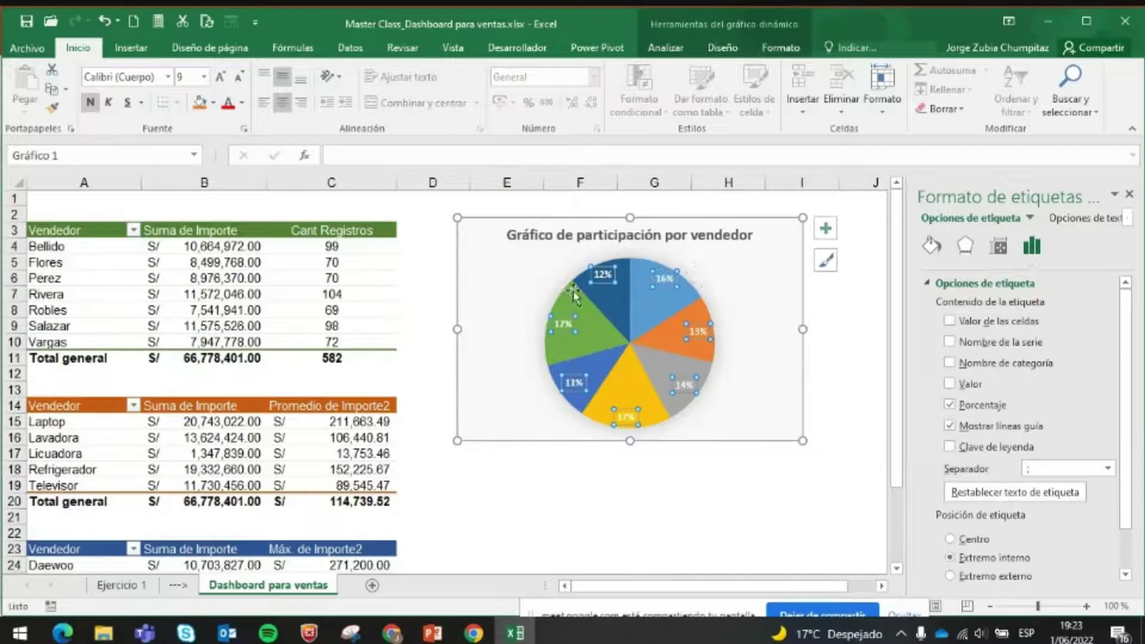
pyautogui.click(949, 362)
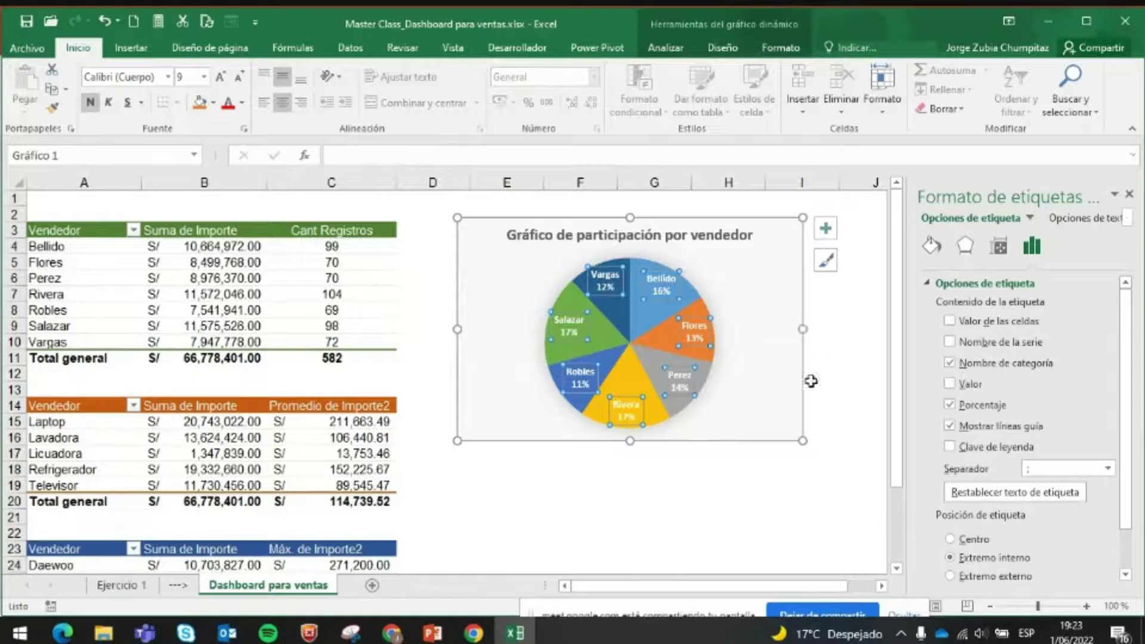
pyautogui.click(1126, 195)
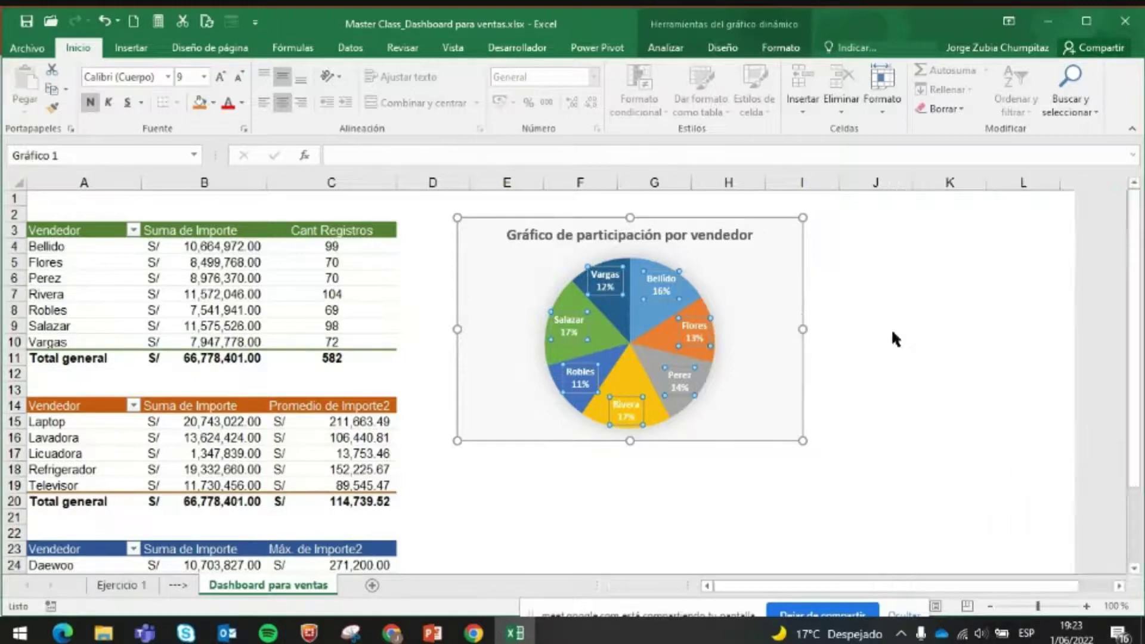
# - Give the pie chart's area an automatic black outline with a weight of 2¼ pt
pyautogui.click(822, 373)
pyautogui.click(723, 428)
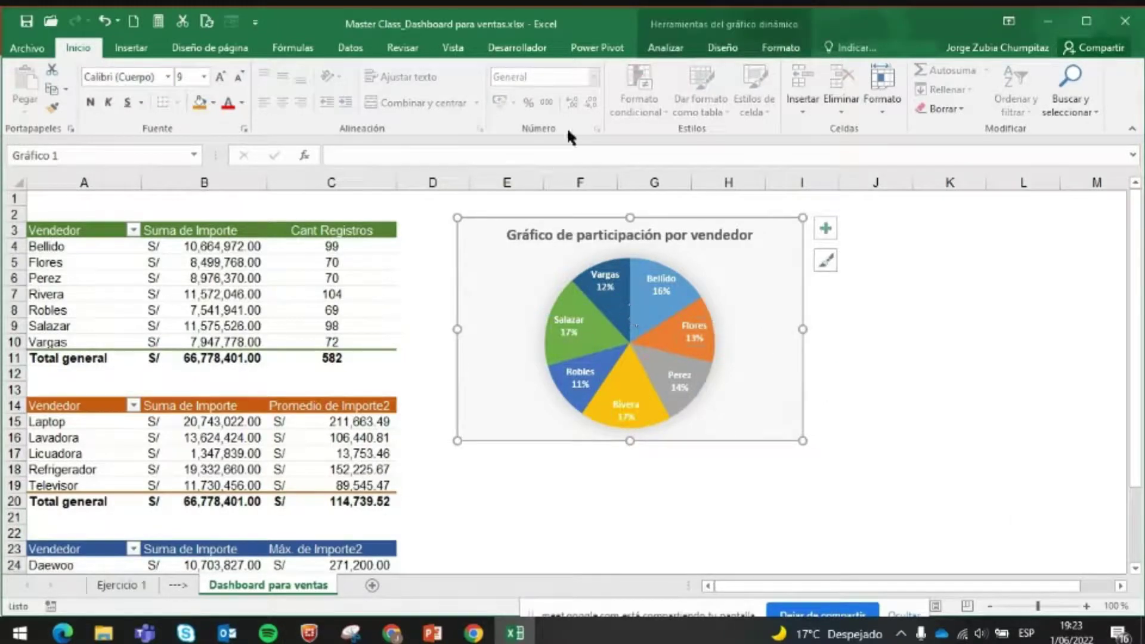
pyautogui.click(724, 53)
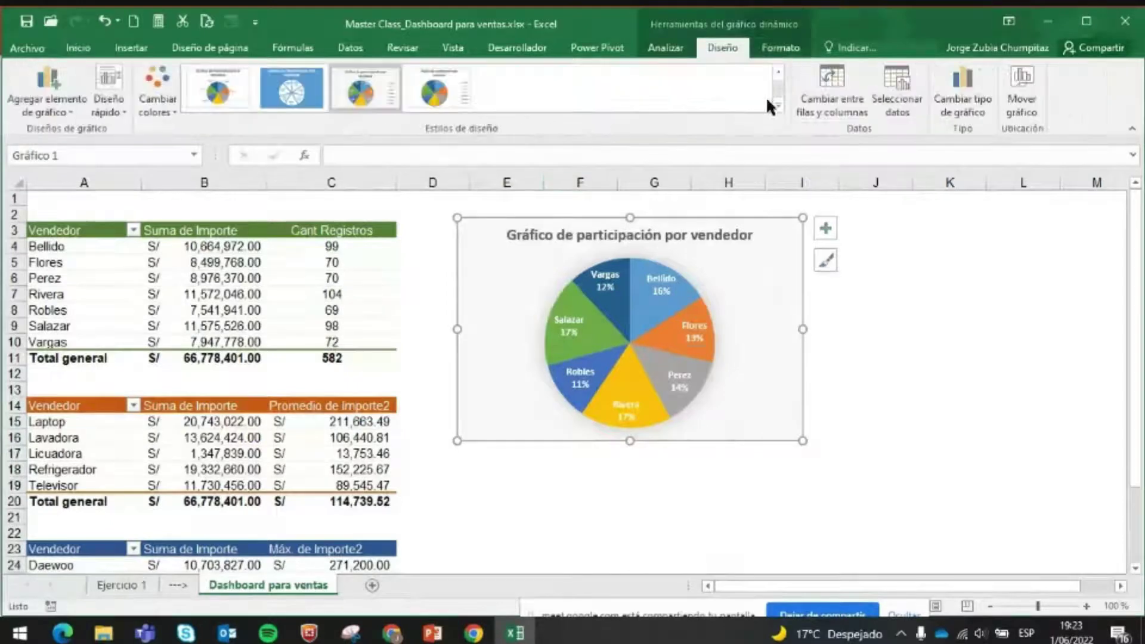
pyautogui.click(786, 48)
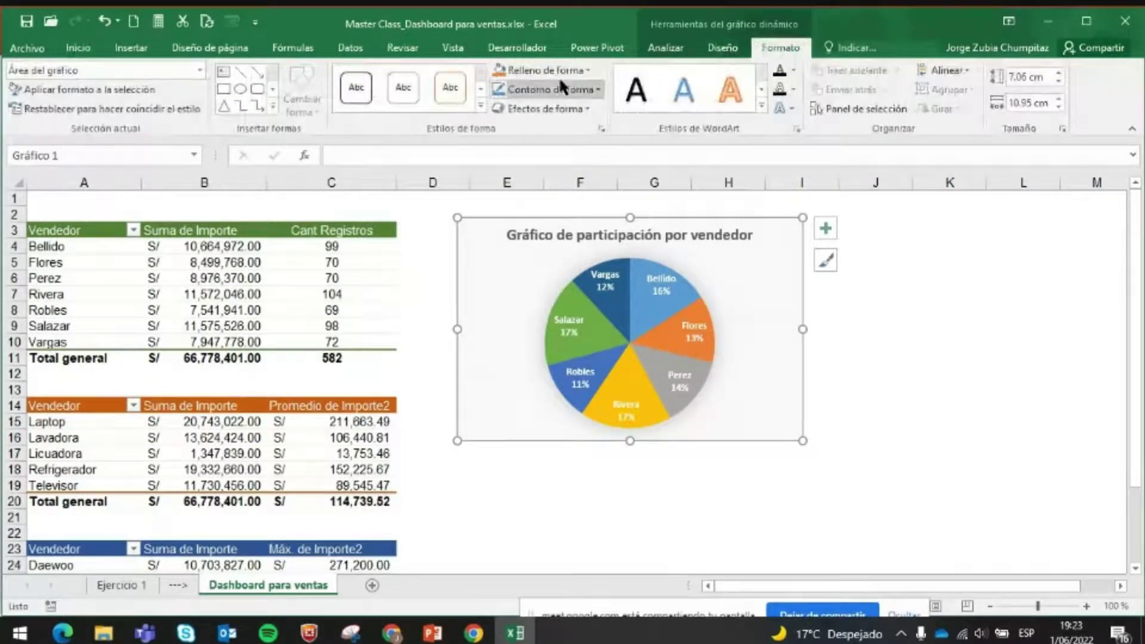
pyautogui.click(590, 91)
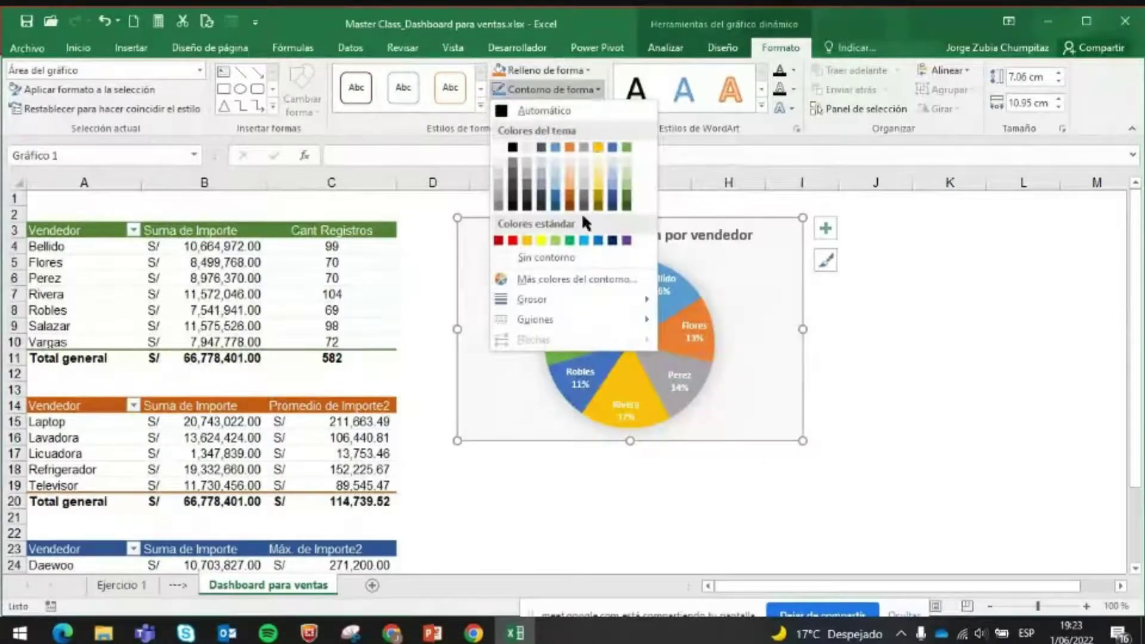
pyautogui.moveTo(591, 301)
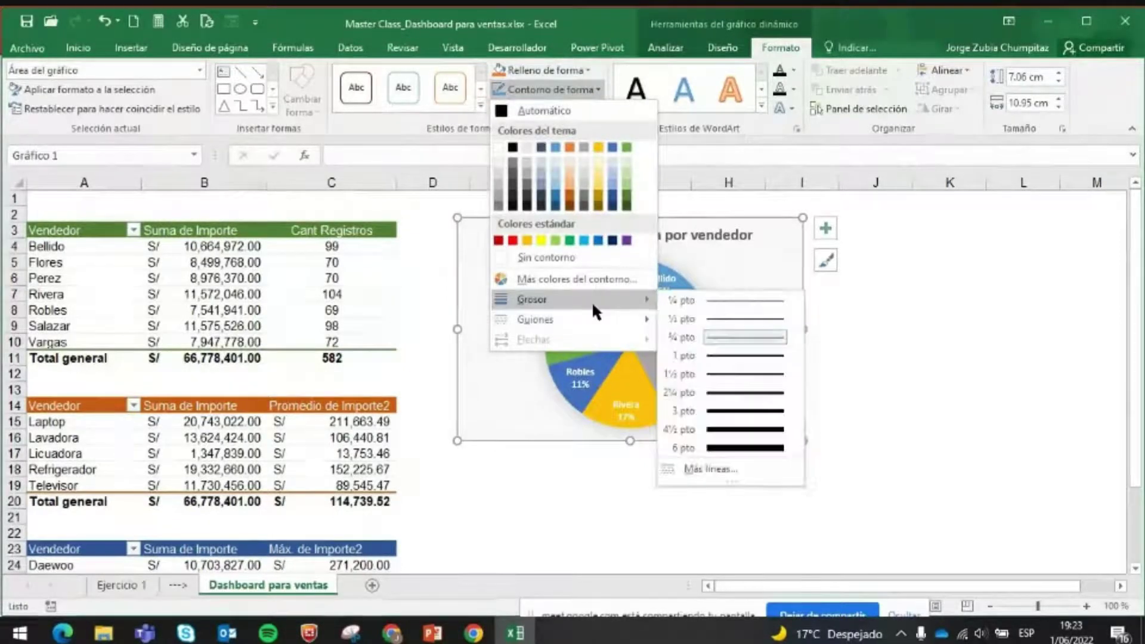
pyautogui.click(744, 374)
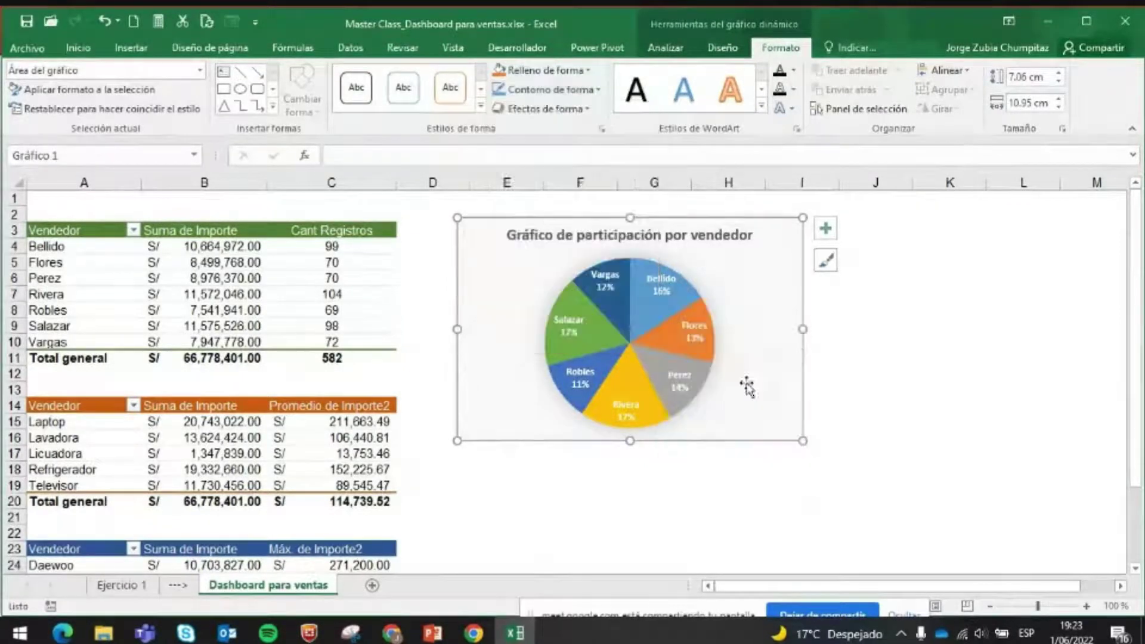
pyautogui.click(595, 83)
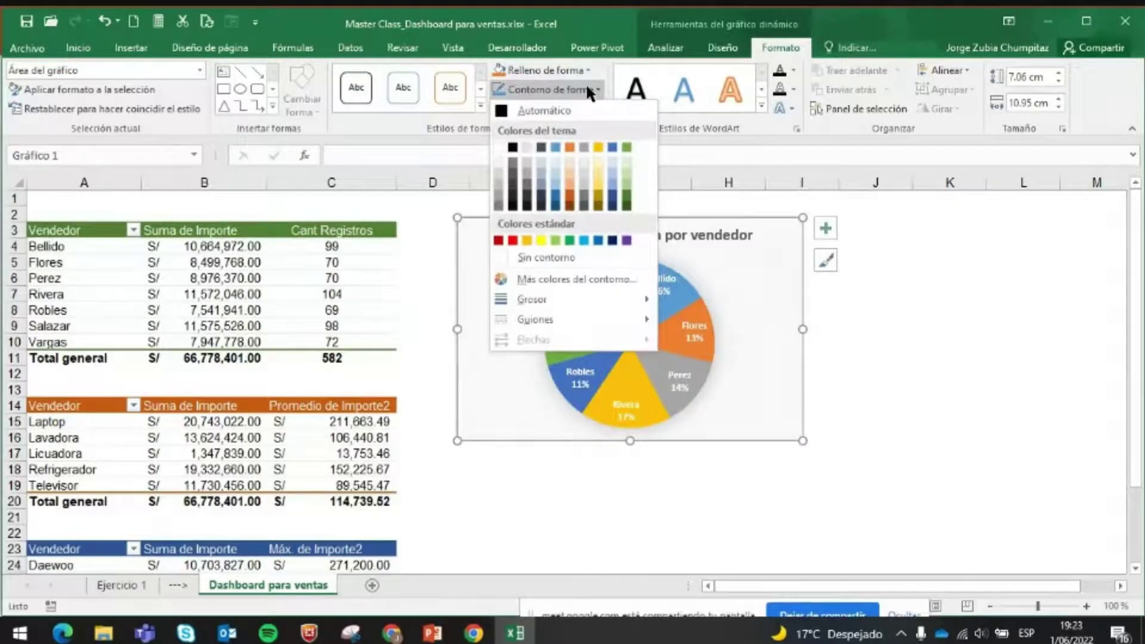
pyautogui.click(516, 113)
pyautogui.click(549, 88)
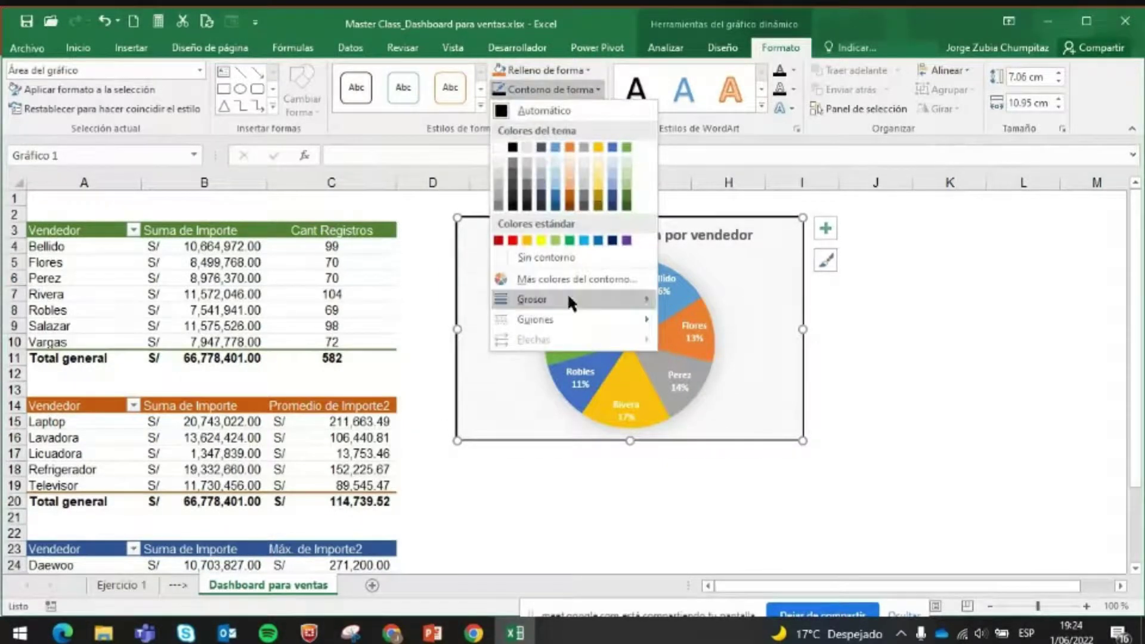
pyautogui.moveTo(568, 296)
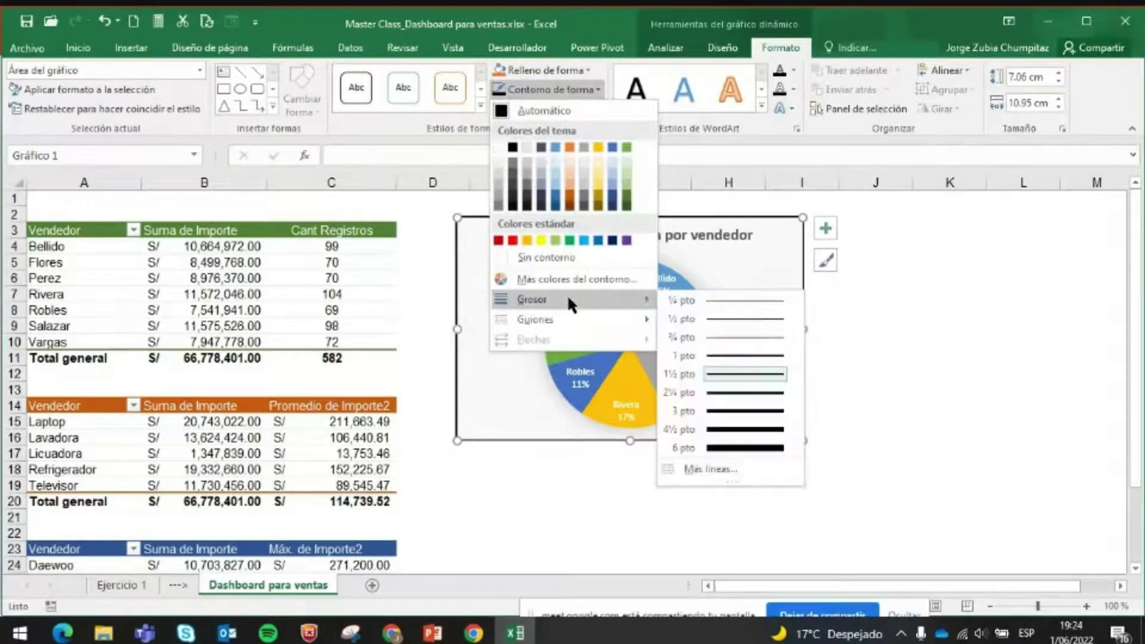
pyautogui.click(724, 393)
# - Shrink the pie chart slightly so its lower-right corner sits at the start of column I in row 15
pyautogui.moveTo(807, 438); pyautogui.dragTo(775, 427)
pyautogui.click(901, 406)
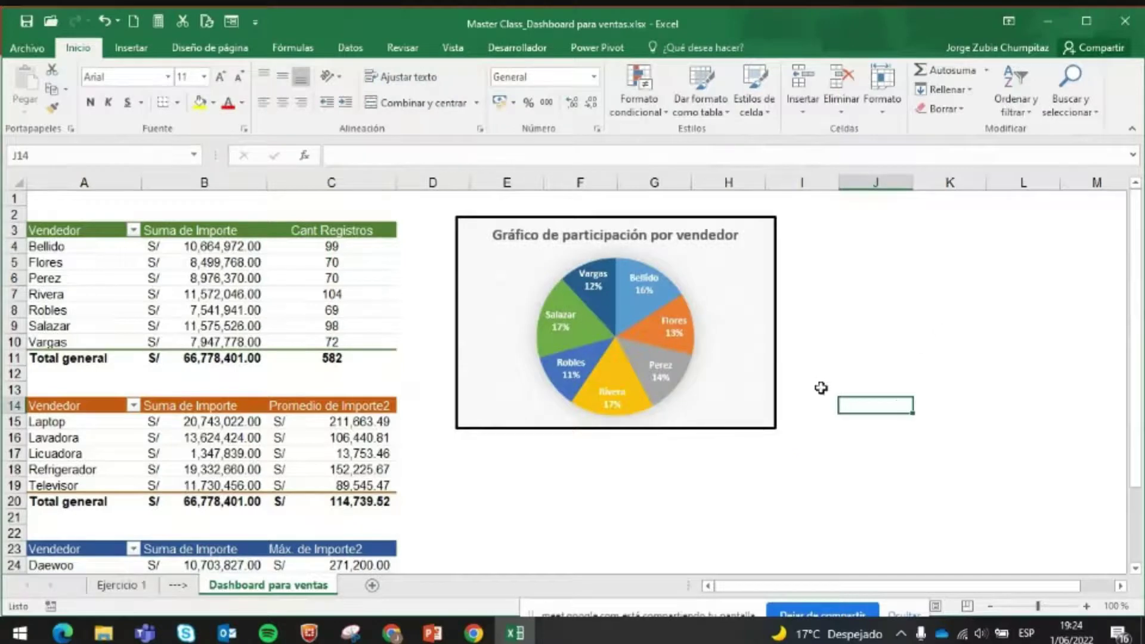
pyautogui.scroll(-1, 632, 394)
pyautogui.scroll(1, 638, 378)
pyautogui.scroll(-3, 639, 378)
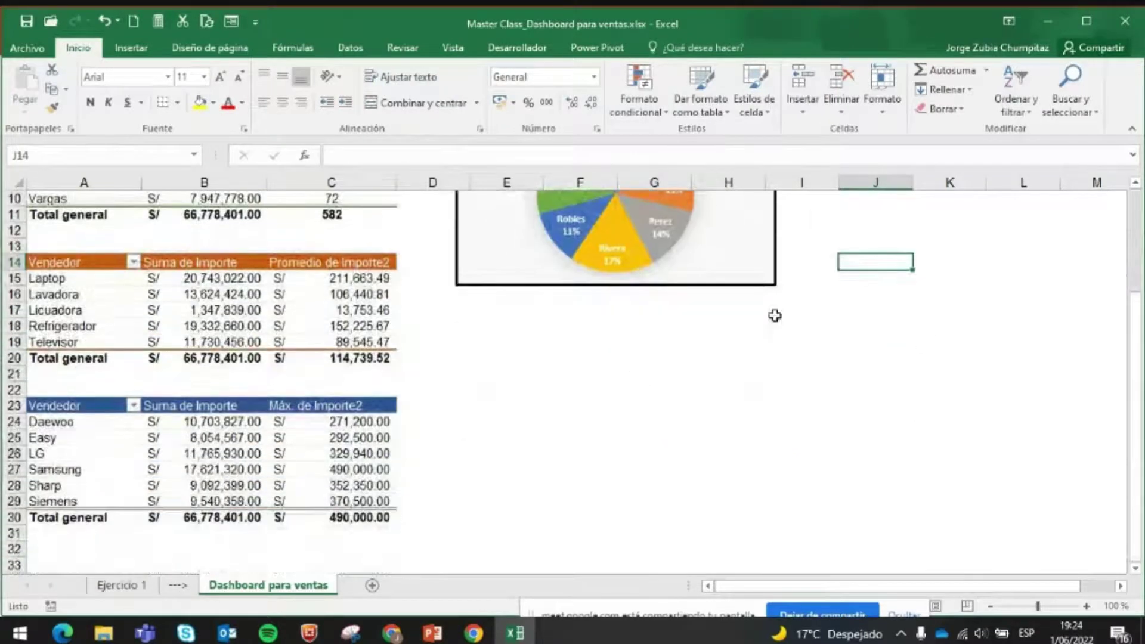
pyautogui.click(765, 270)
pyautogui.scroll(3, 758, 322)
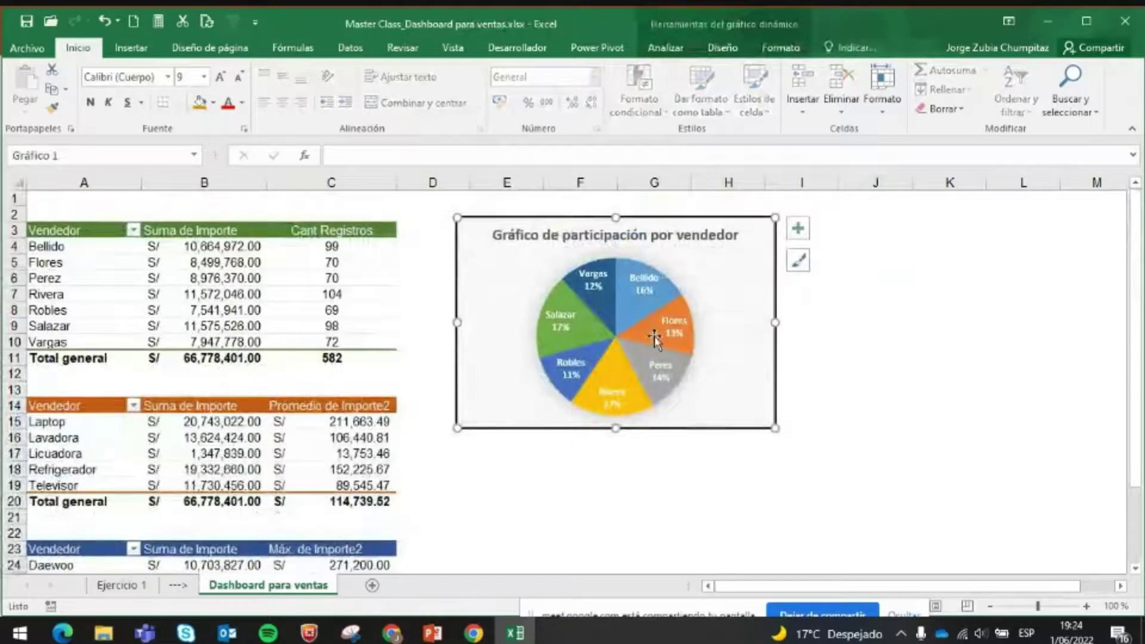
# - Review the clustered 2D bar chart instruction on the Ejercicio 1 sheet, and select cell B18 in the second pivot table on Dashboard para ventas
pyautogui.click(216, 485)
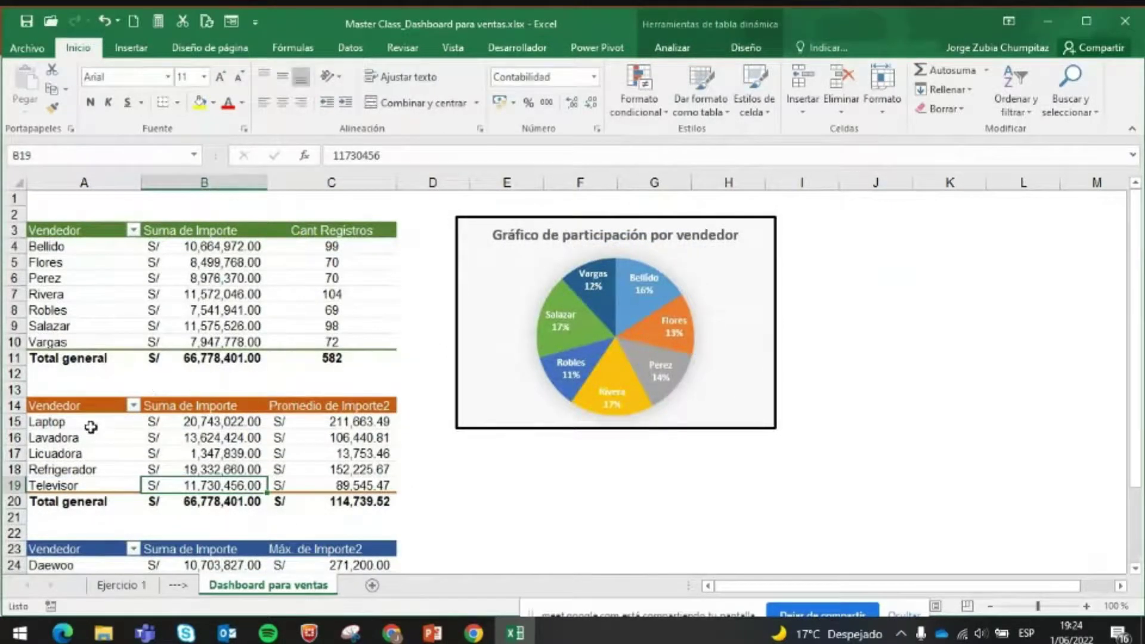
pyautogui.moveTo(102, 407); pyautogui.dragTo(396, 504)
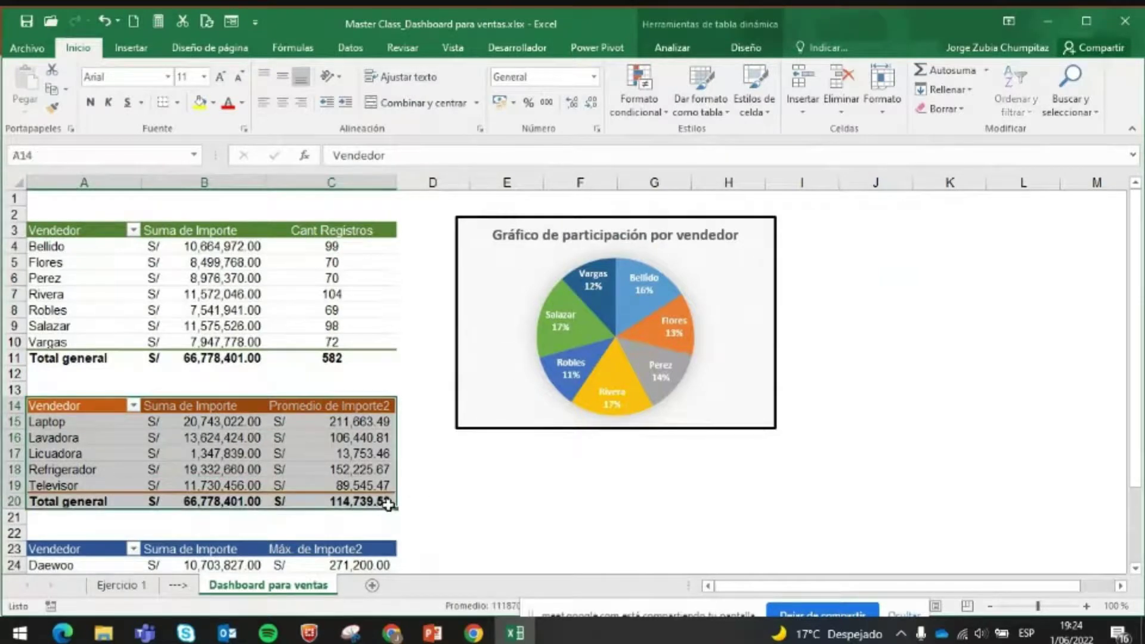
pyautogui.click(147, 584)
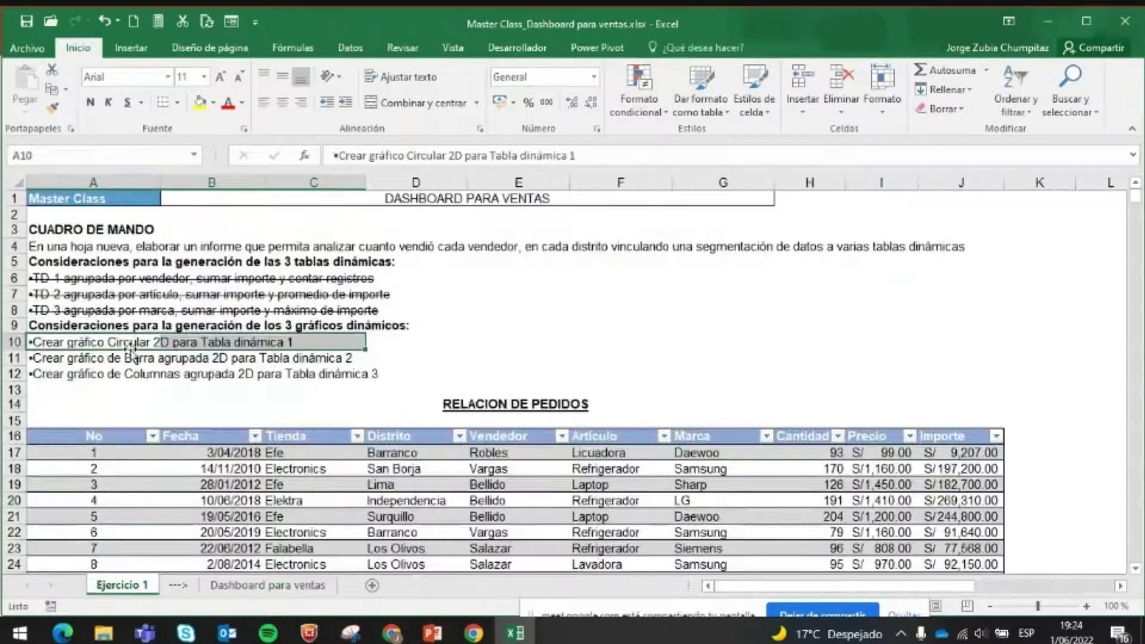
pyautogui.moveTo(43, 365); pyautogui.dragTo(347, 359)
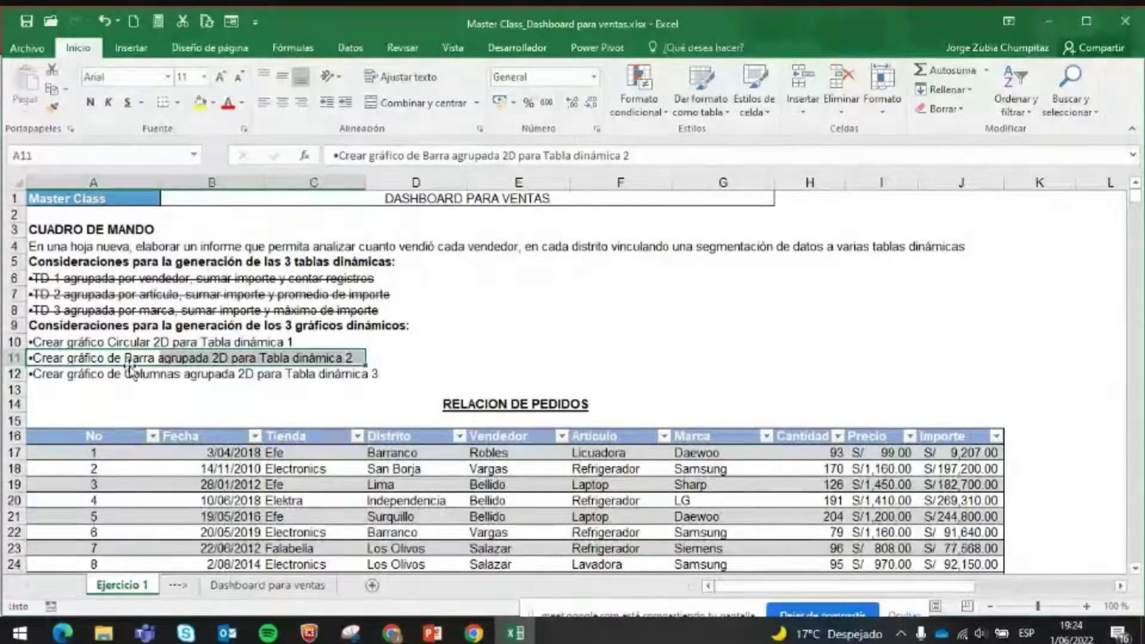
pyautogui.click(240, 585)
pyautogui.click(257, 473)
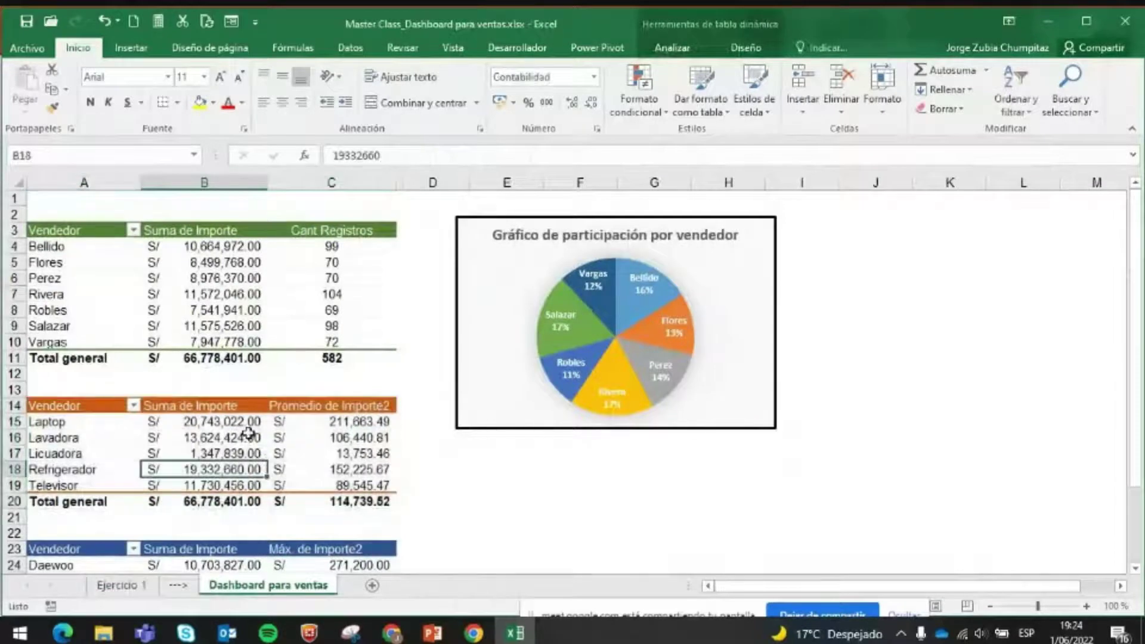
# - Insert a clustered 2D bar pivot chart (Barra agrupada) from the article pivot table
pyautogui.moveTo(245, 456)
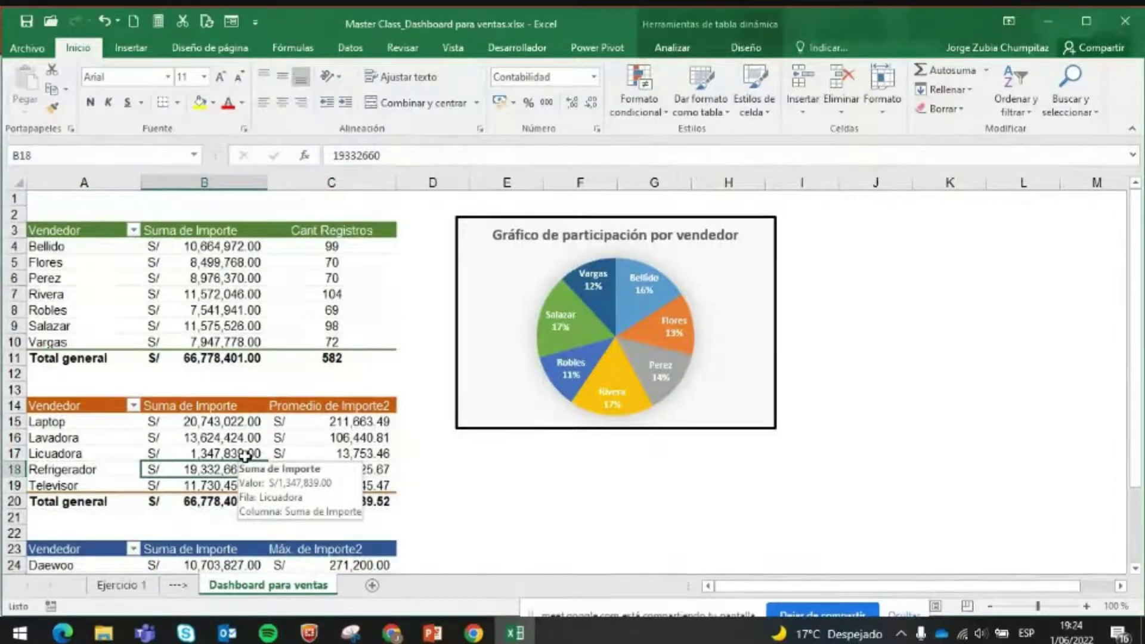
pyautogui.click(742, 48)
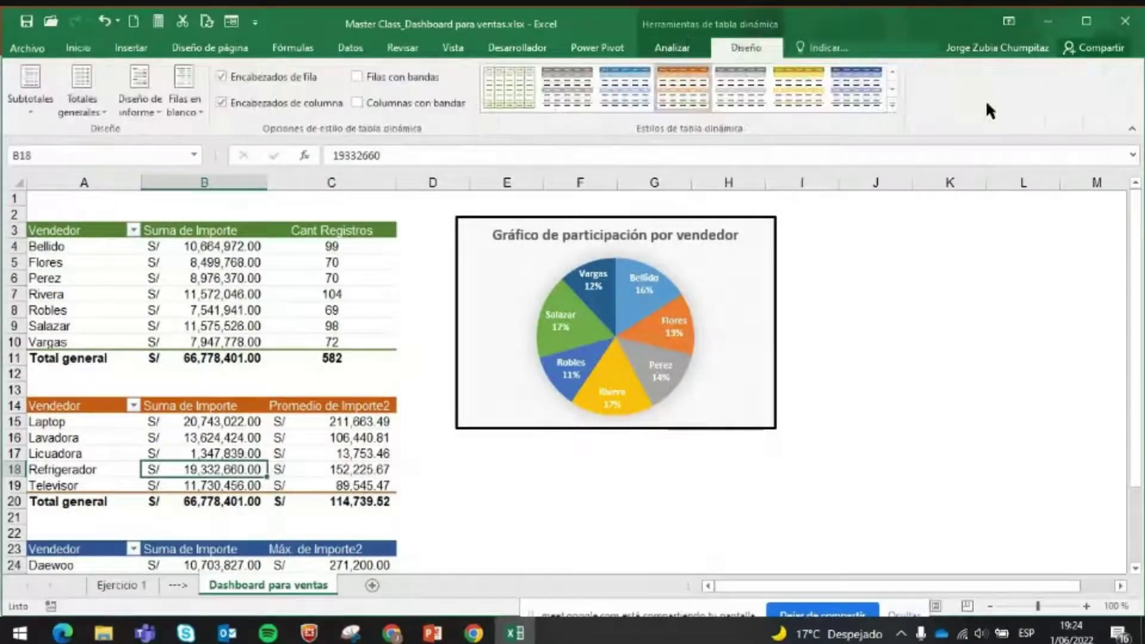
pyautogui.click(689, 47)
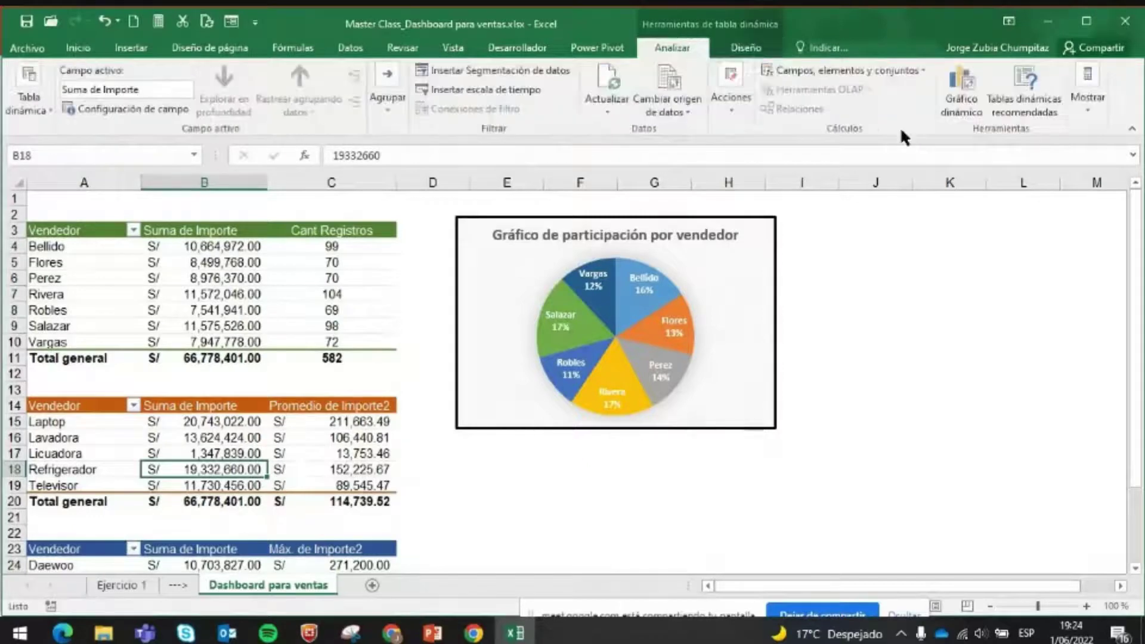
pyautogui.click(974, 96)
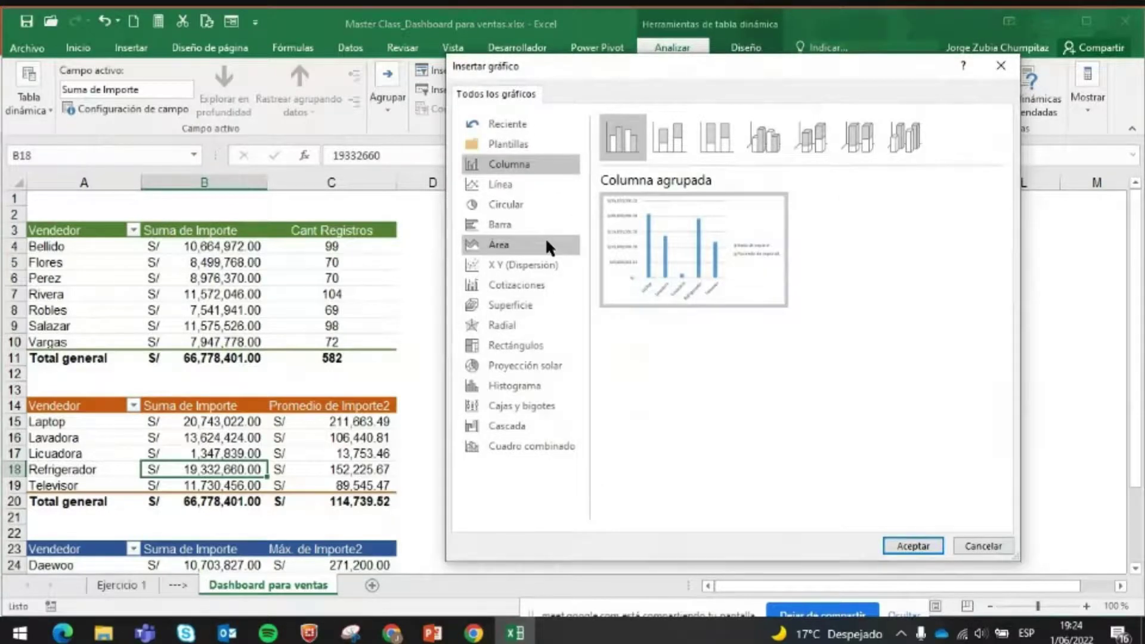
pyautogui.click(510, 226)
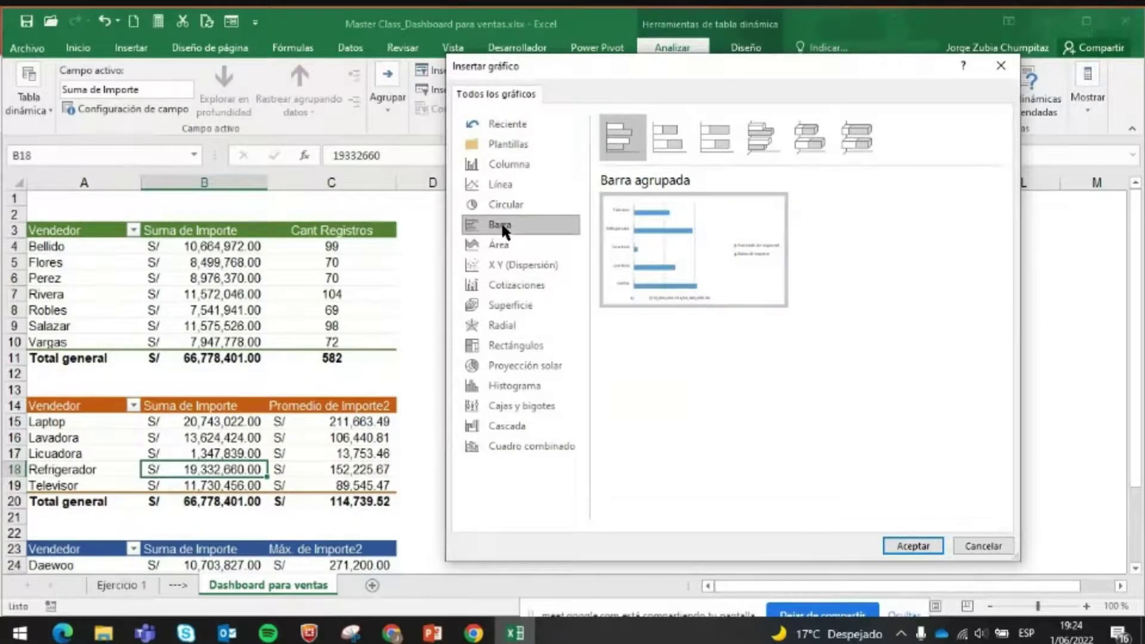
pyautogui.click(672, 144)
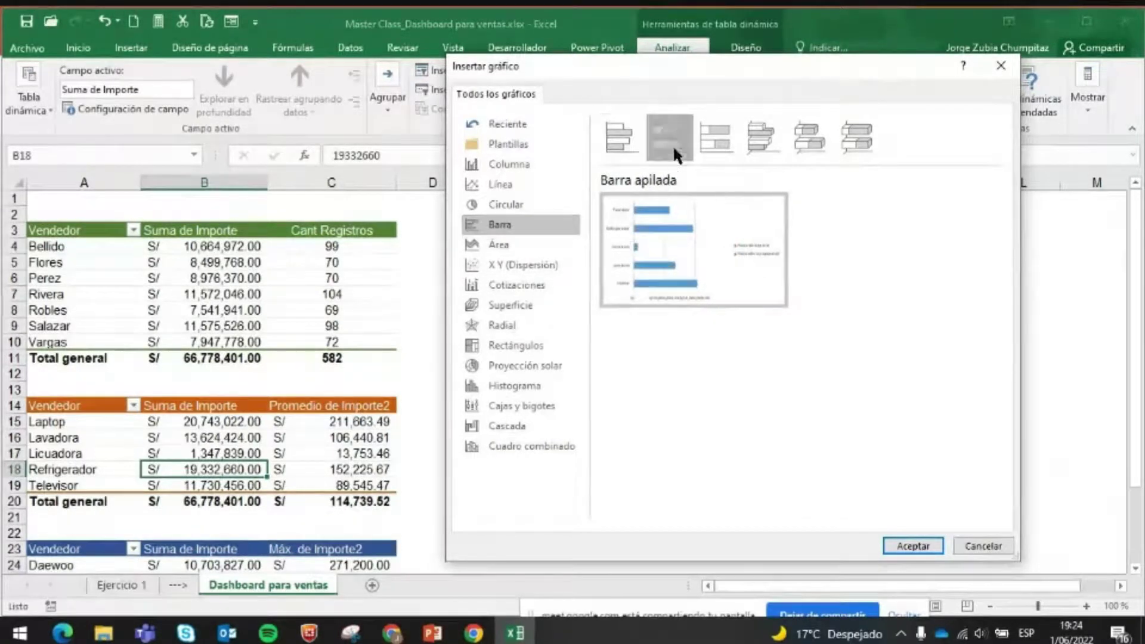
pyautogui.click(621, 137)
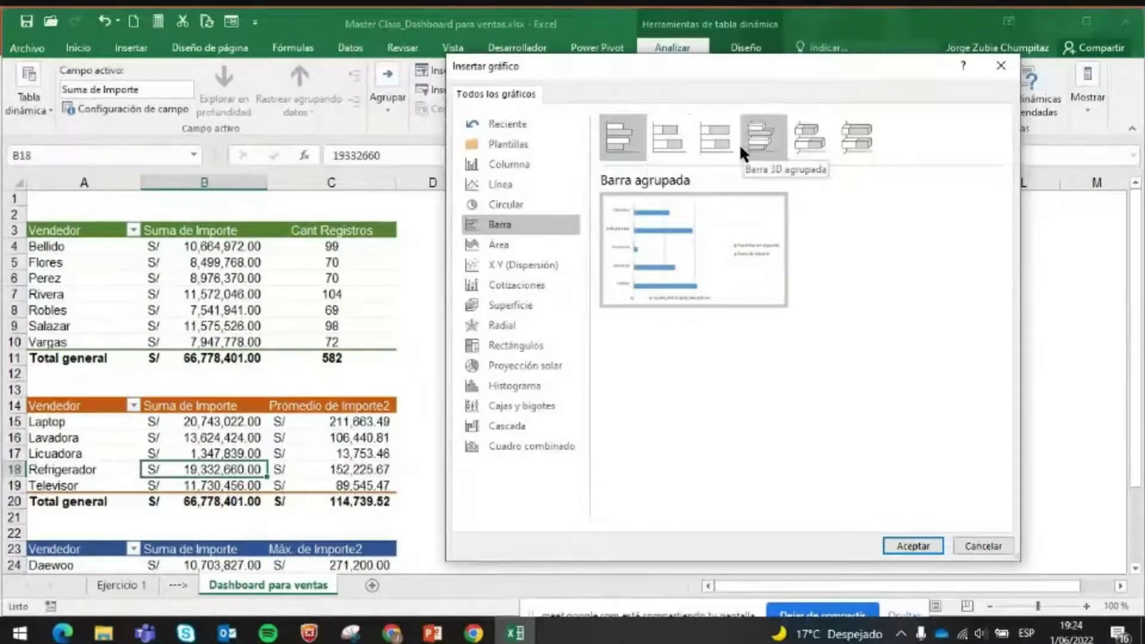
pyautogui.click(820, 144)
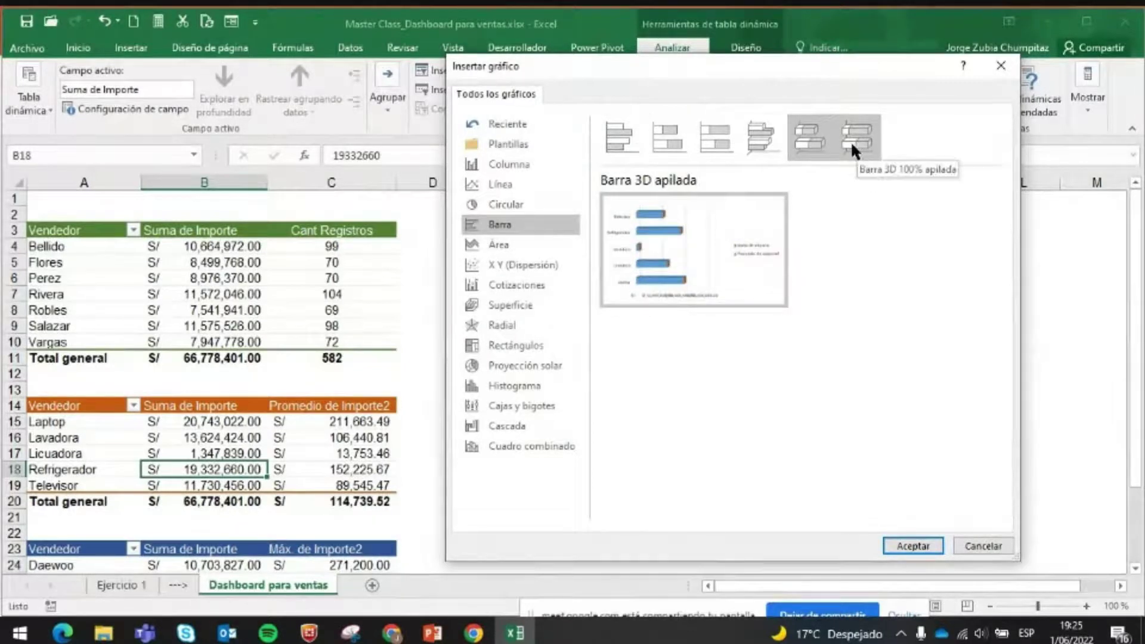
pyautogui.click(704, 146)
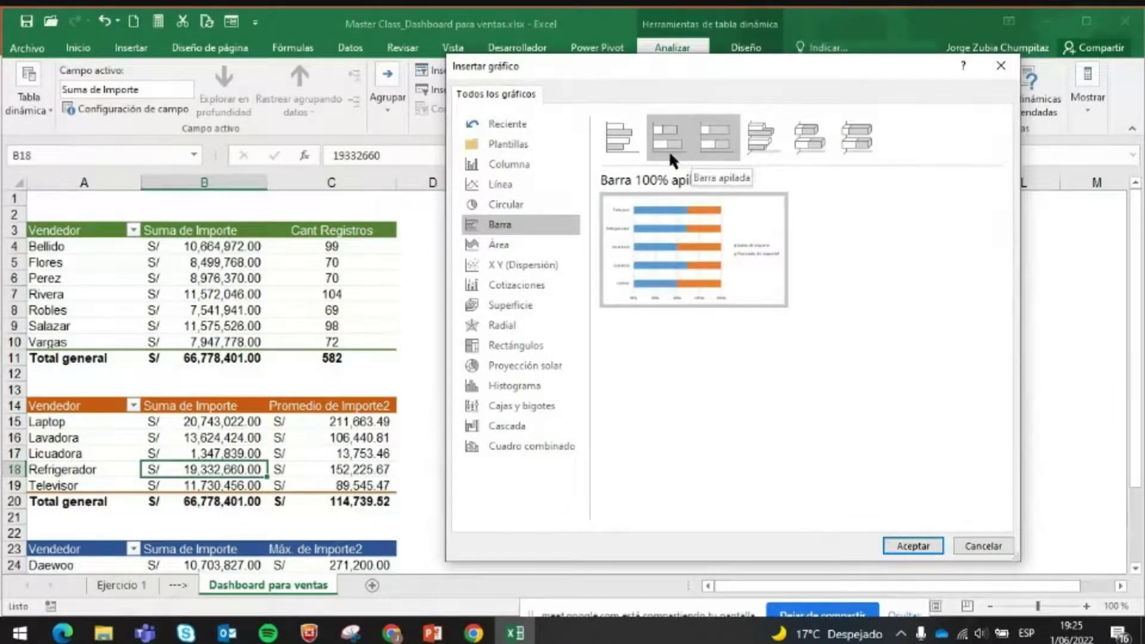
pyautogui.click(667, 149)
pyautogui.click(715, 149)
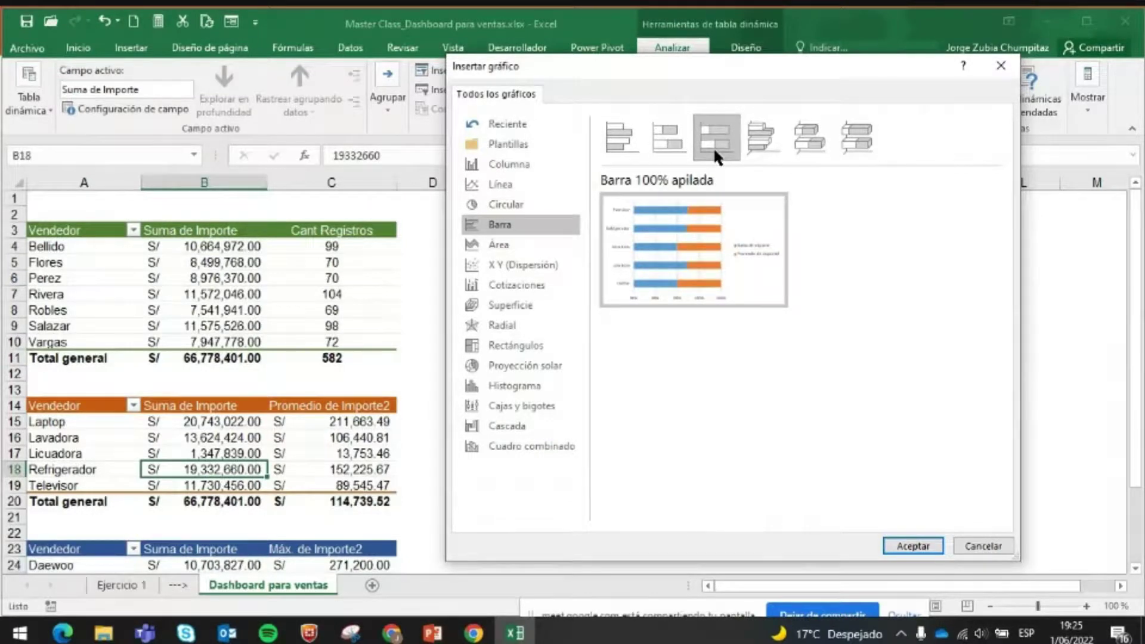
pyautogui.click(614, 129)
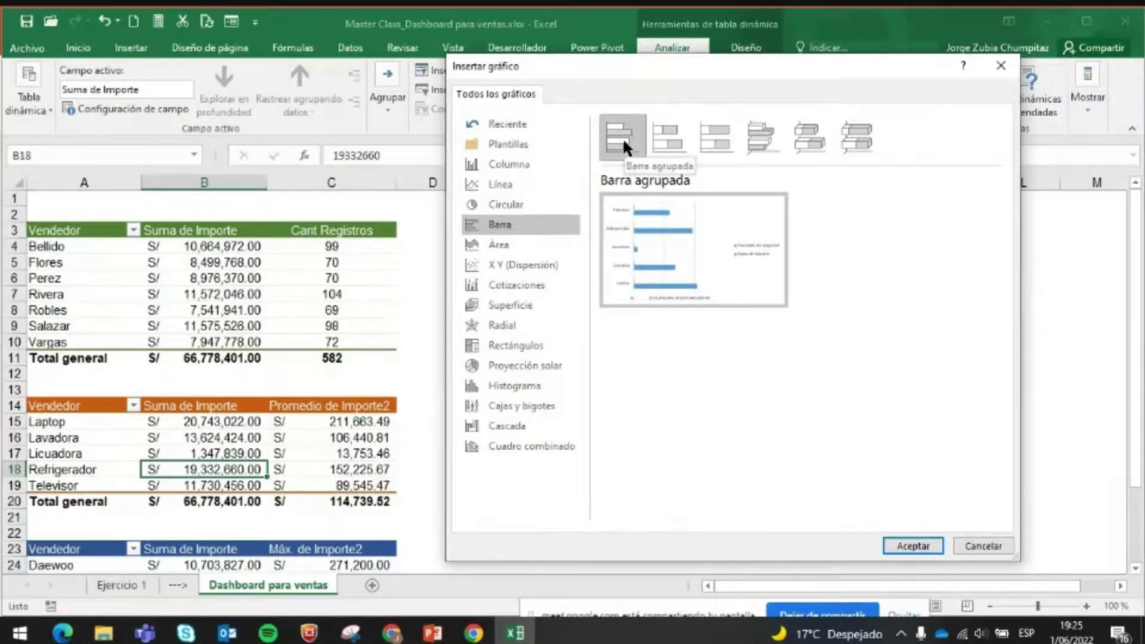
pyautogui.click(912, 546)
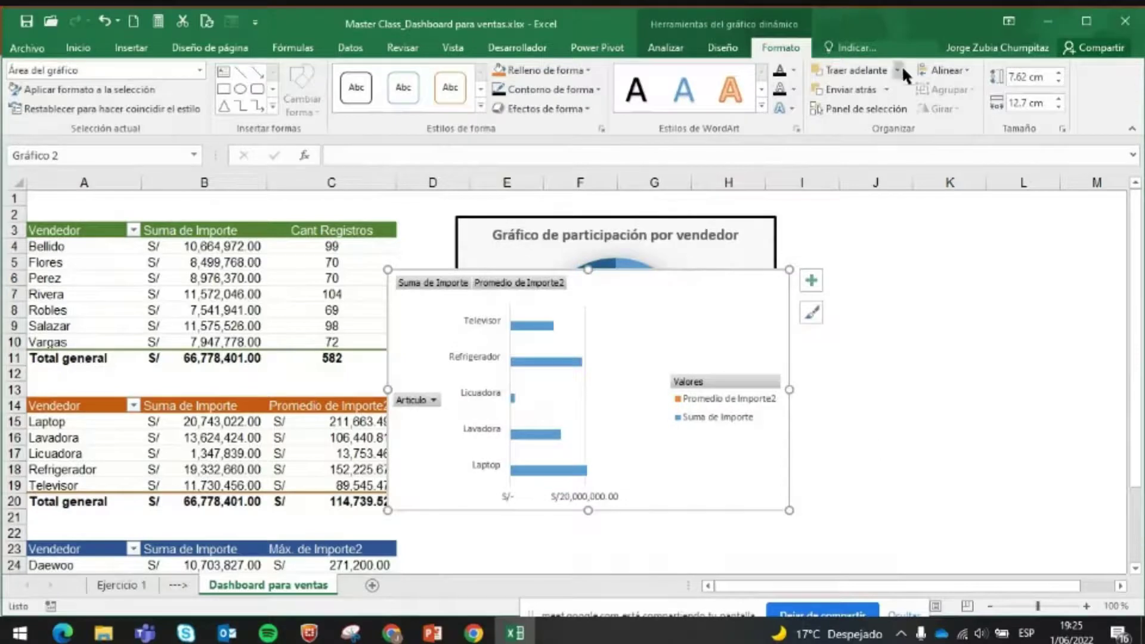
# - Move the bar chart beside the pie chart, starting in column I and level with the pie chart's upper edge
pyautogui.click(723, 48)
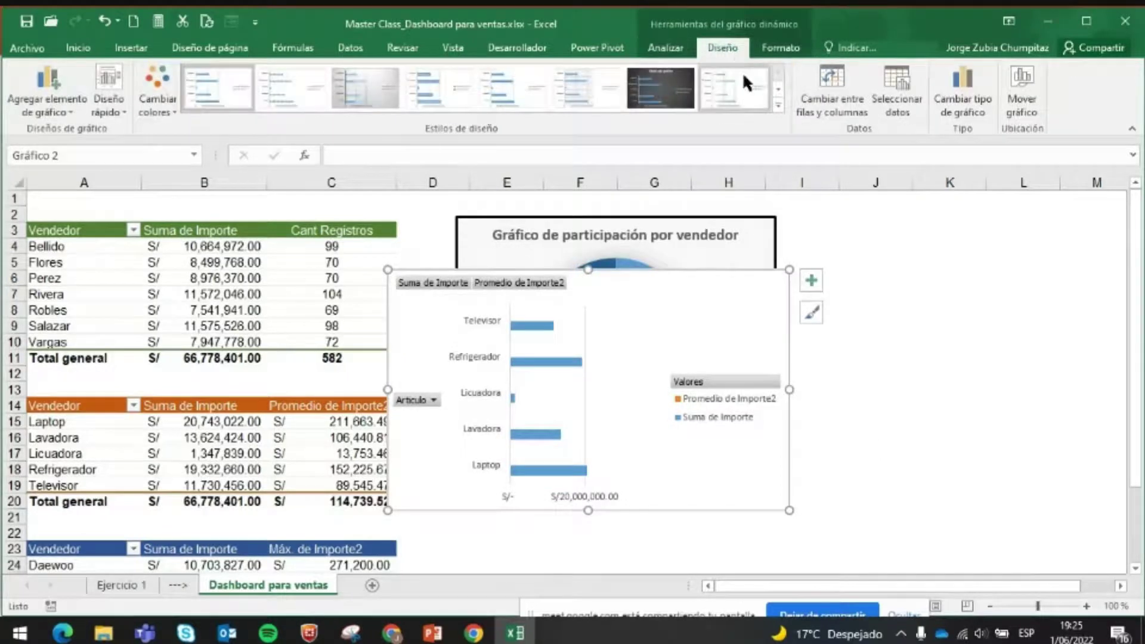
pyautogui.moveTo(637, 285); pyautogui.dragTo(1032, 235)
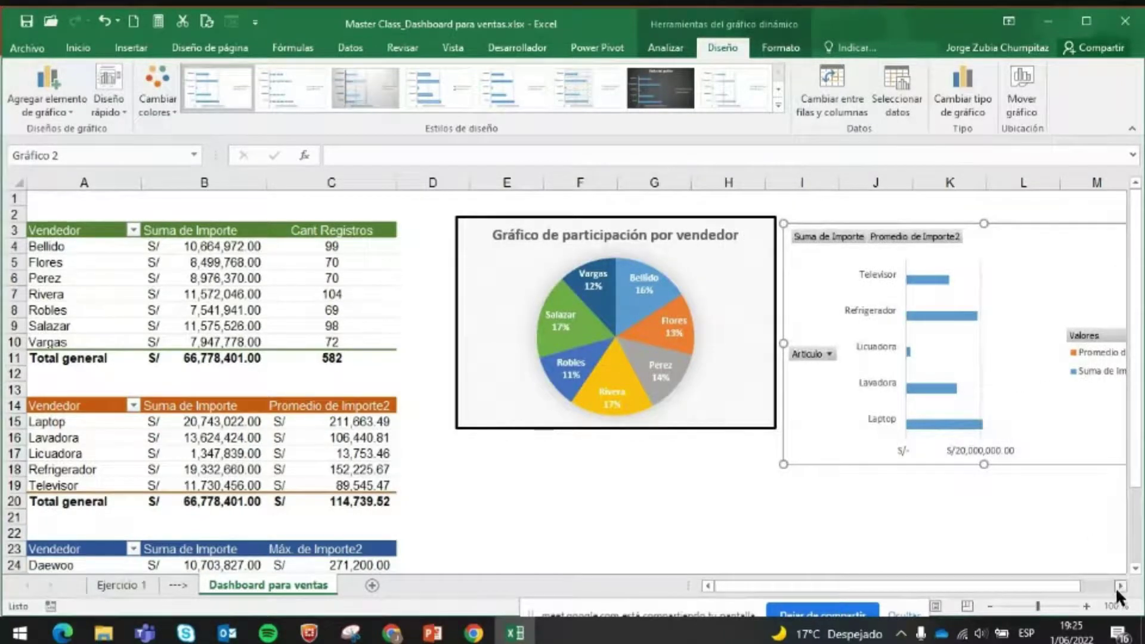
pyautogui.click(1116, 587)
pyautogui.click(1116, 585)
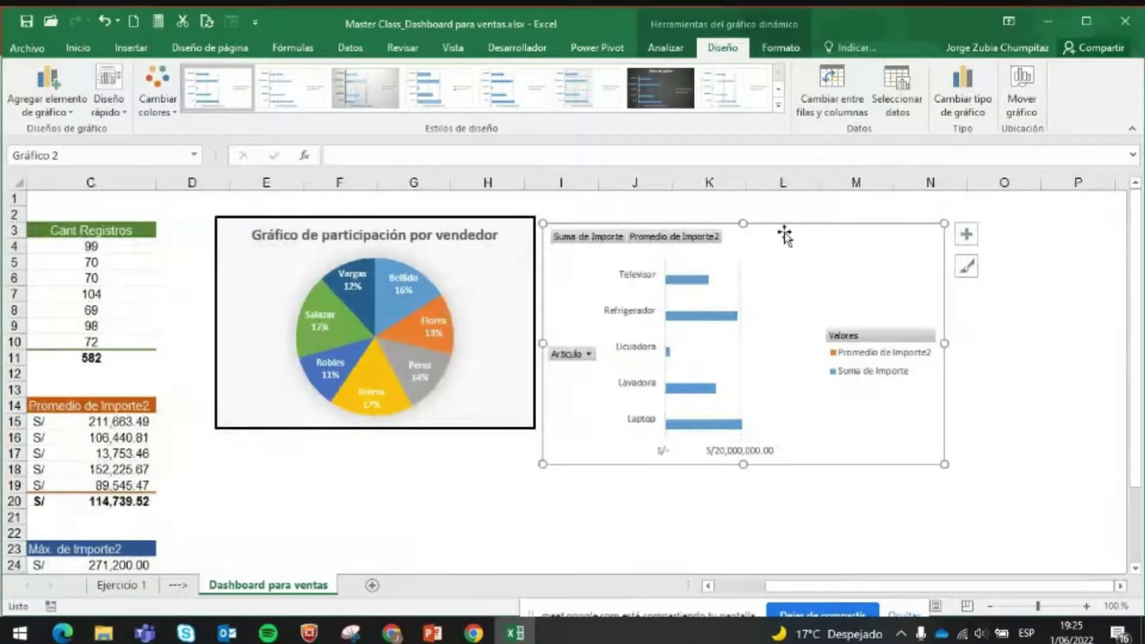
pyautogui.moveTo(785, 234); pyautogui.dragTo(803, 216)
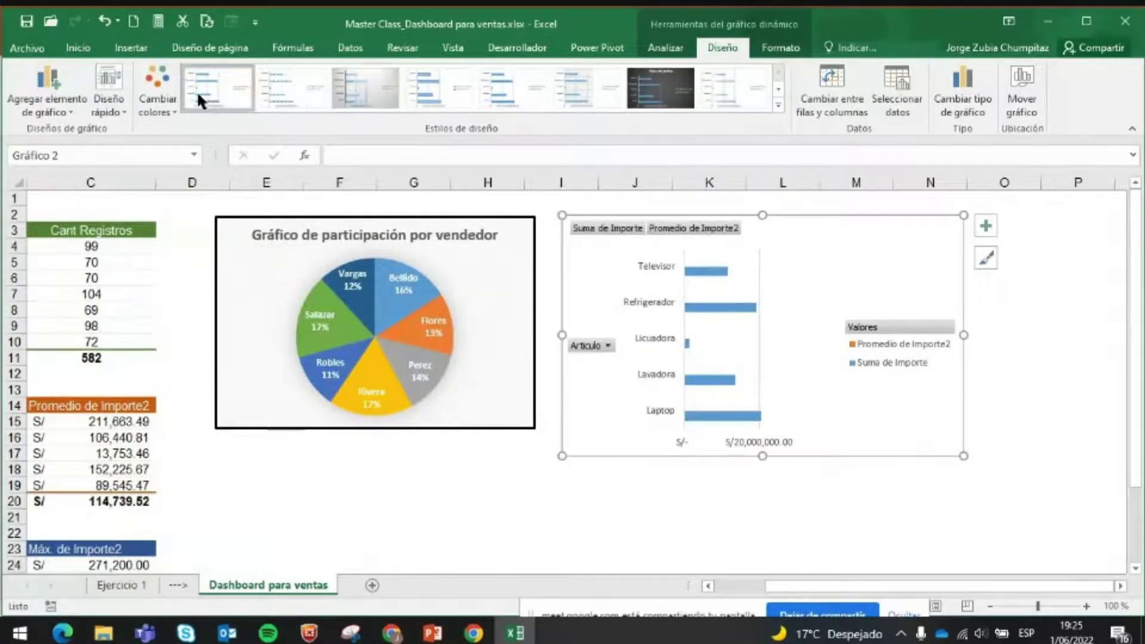
# - Apply chart style Estilo 11 to the bar chart and resize it to end in column O, level with the pie chart's lower edge
pyautogui.click(777, 105)
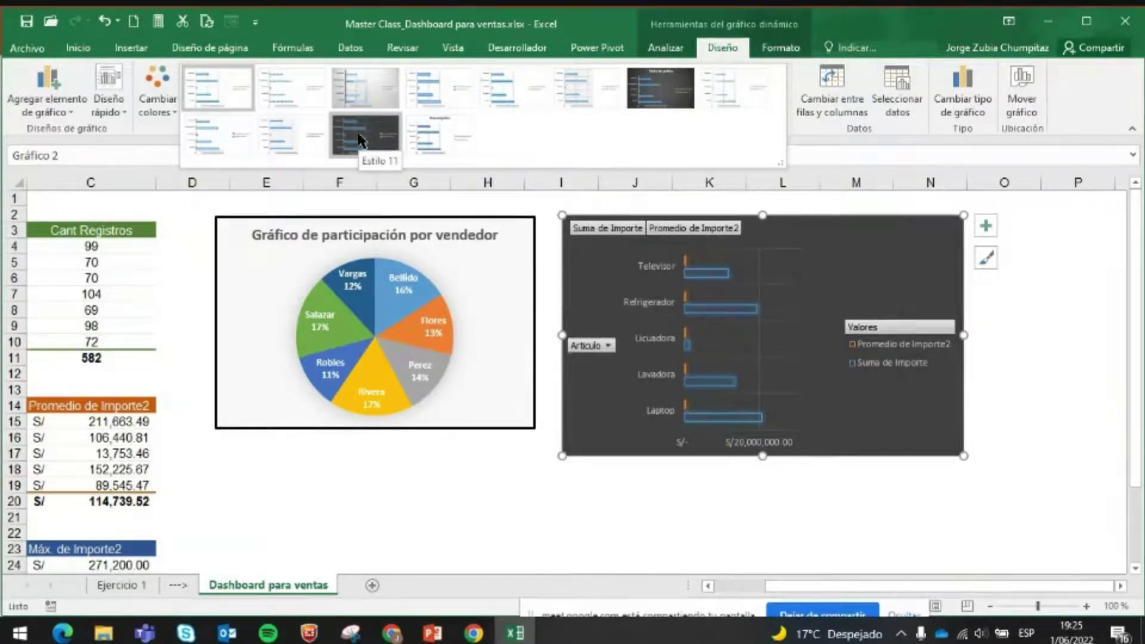
pyautogui.click(360, 140)
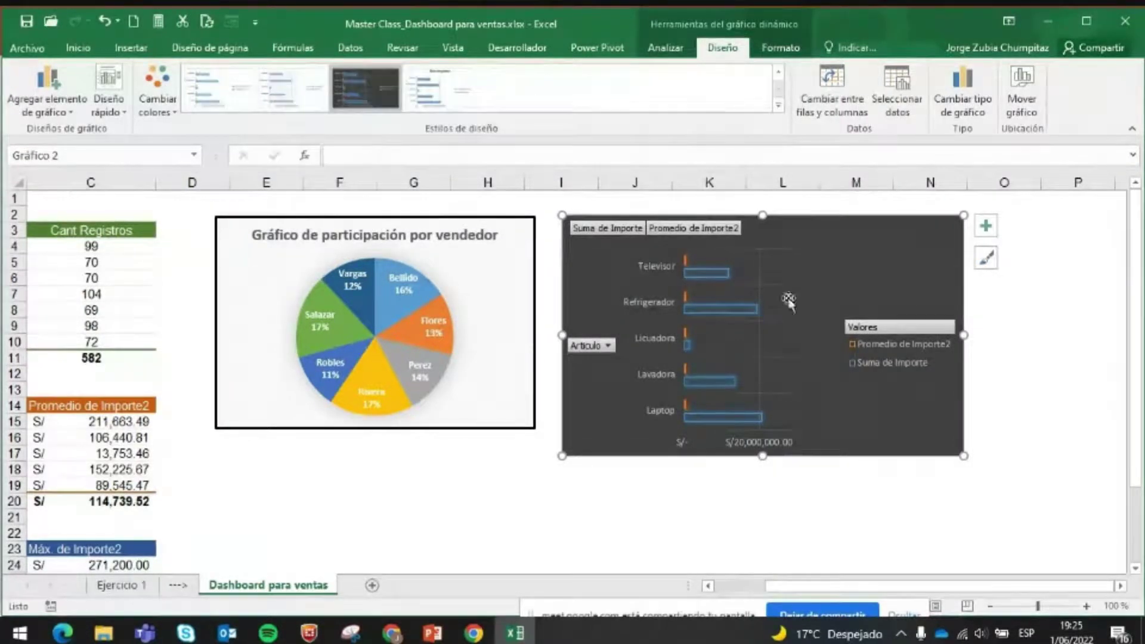
pyautogui.moveTo(964, 455); pyautogui.dragTo(1012, 431)
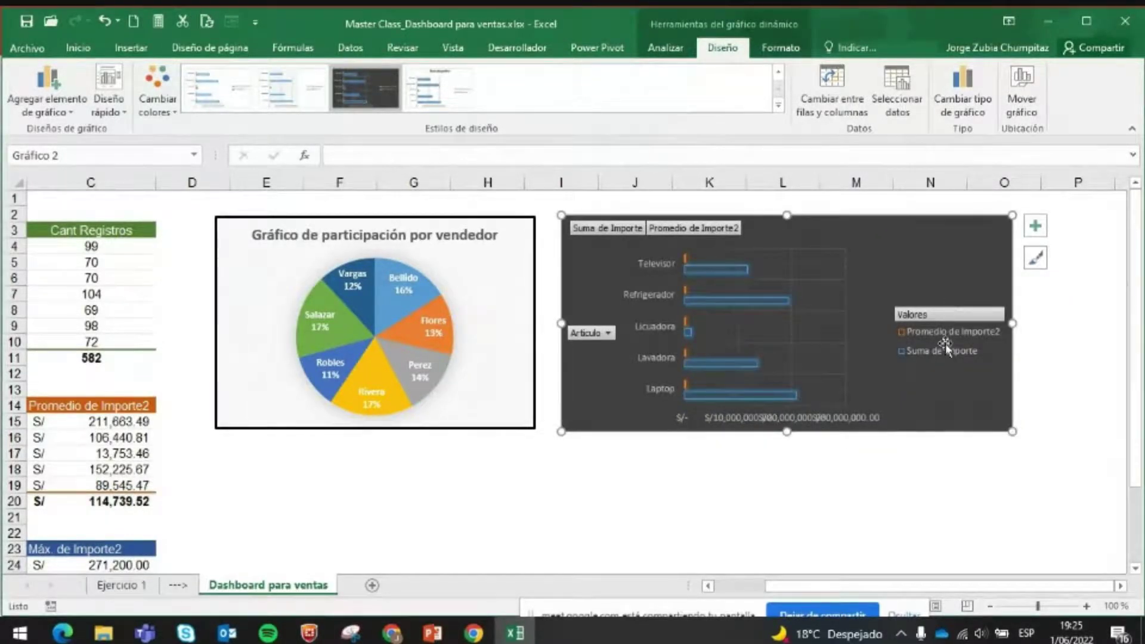
# - Delete the bar chart's legend and hide all of its field buttons
pyautogui.click(969, 360)
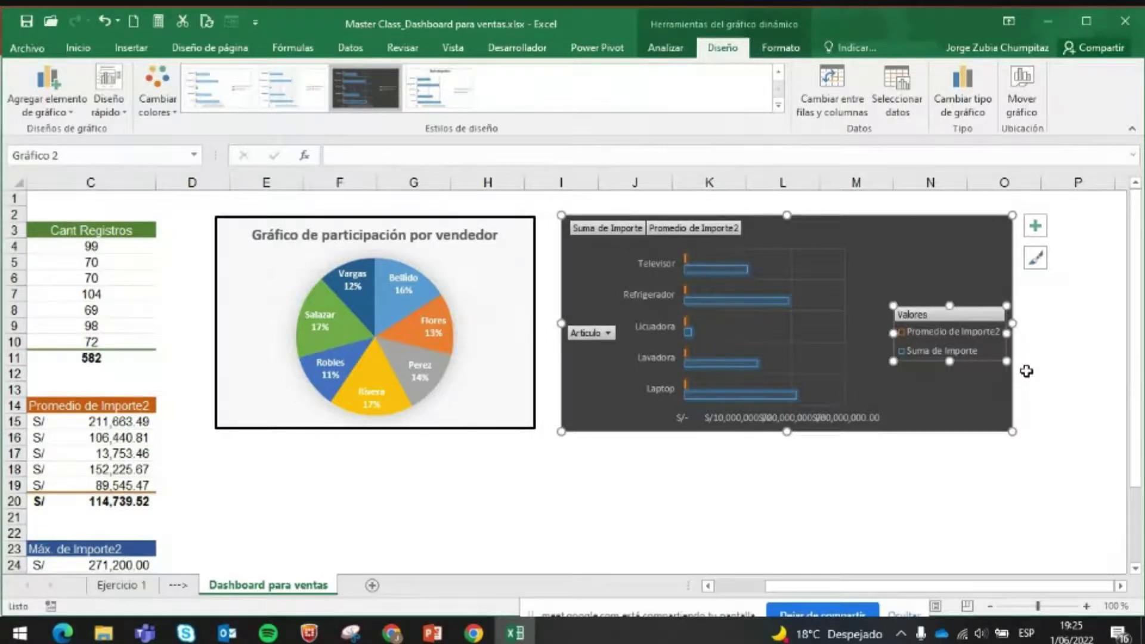
pyautogui.press('Delete')
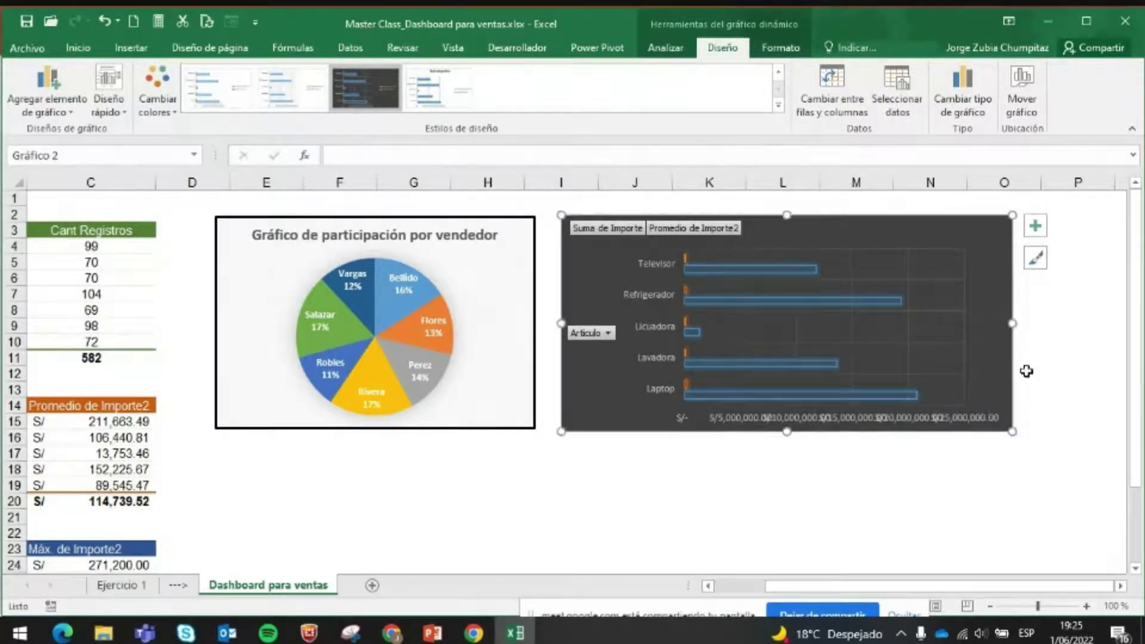
pyautogui.rightClick(654, 233)
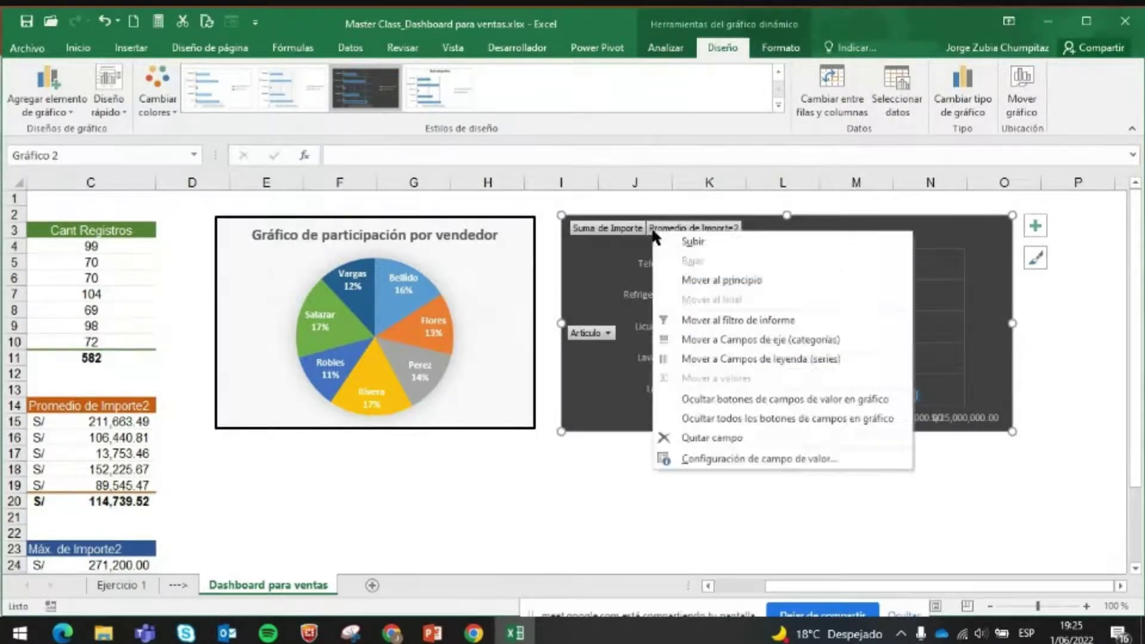
pyautogui.click(786, 417)
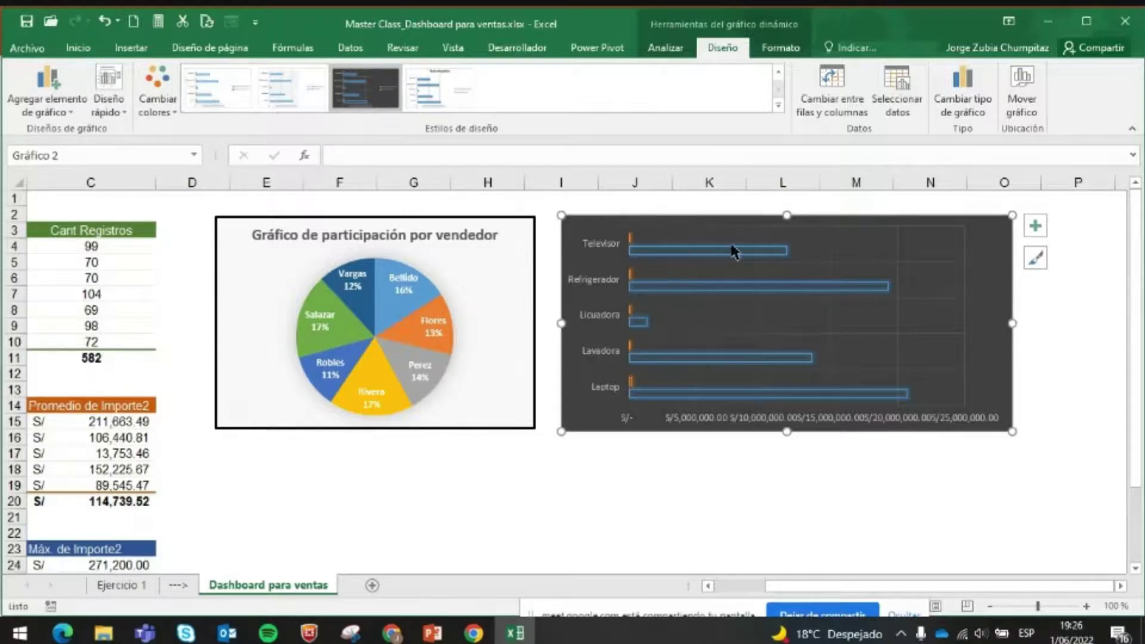
# - Add a chart title above the bar chart's plot area
pyautogui.click(44, 97)
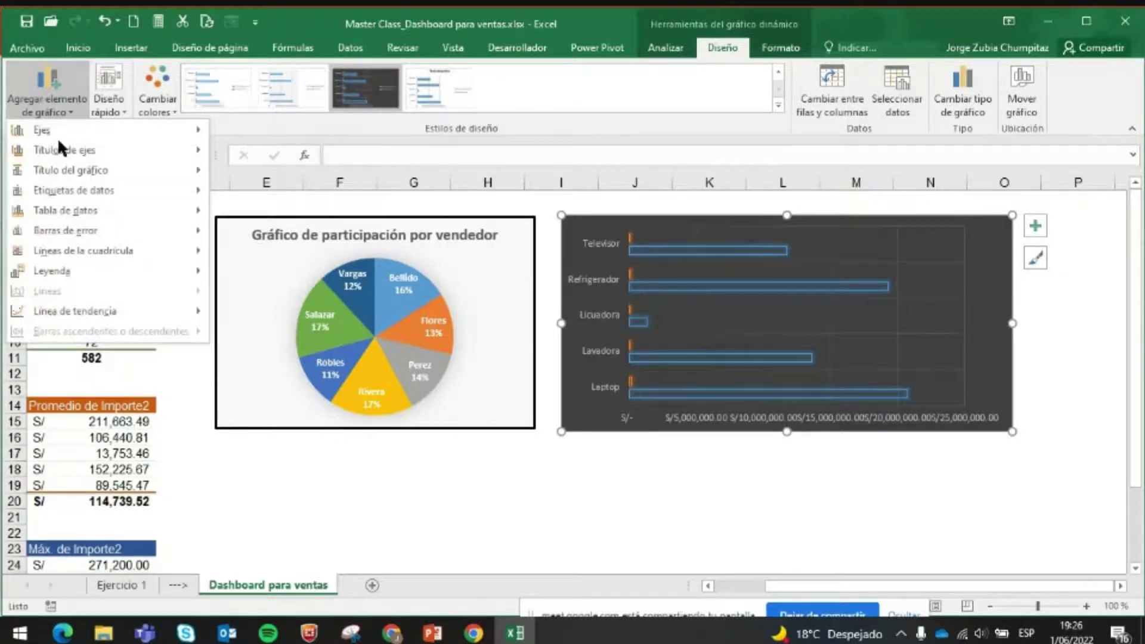
pyautogui.moveTo(133, 179)
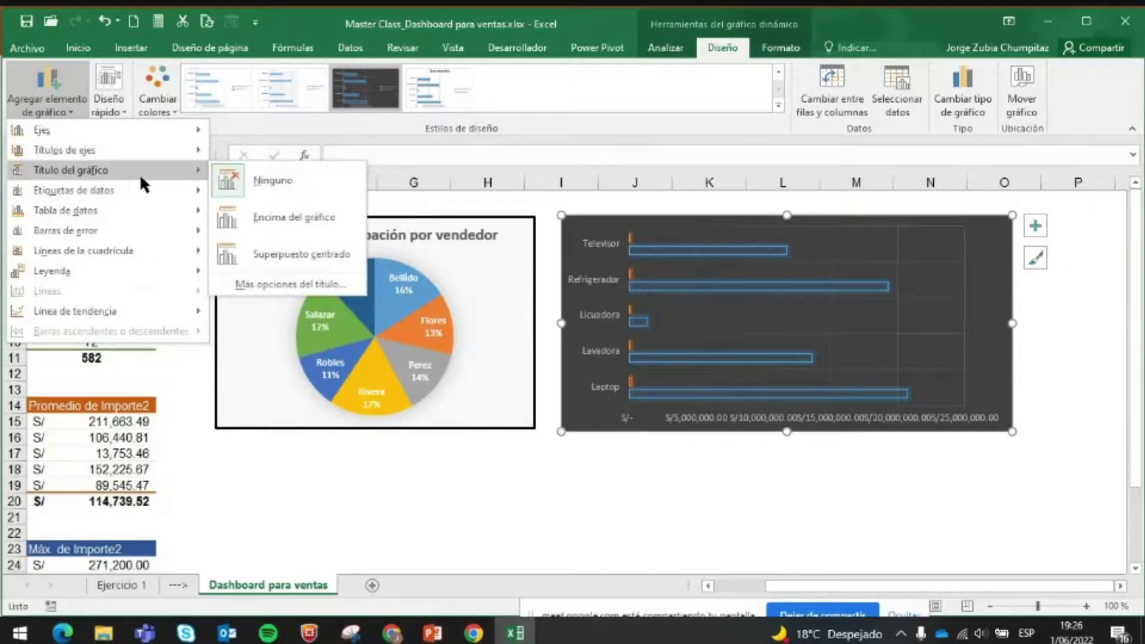
pyautogui.click(288, 218)
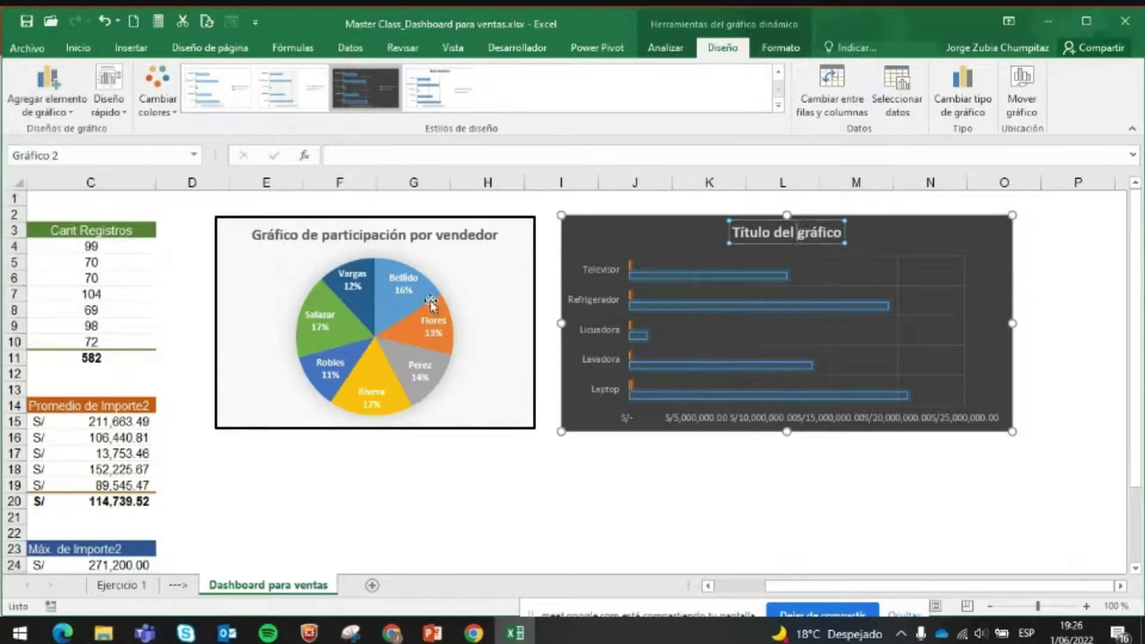
# - Rename the second pivot table's row header in cell A14 as Artículo
pyautogui.moveTo(780, 585); pyautogui.dragTo(738, 584)
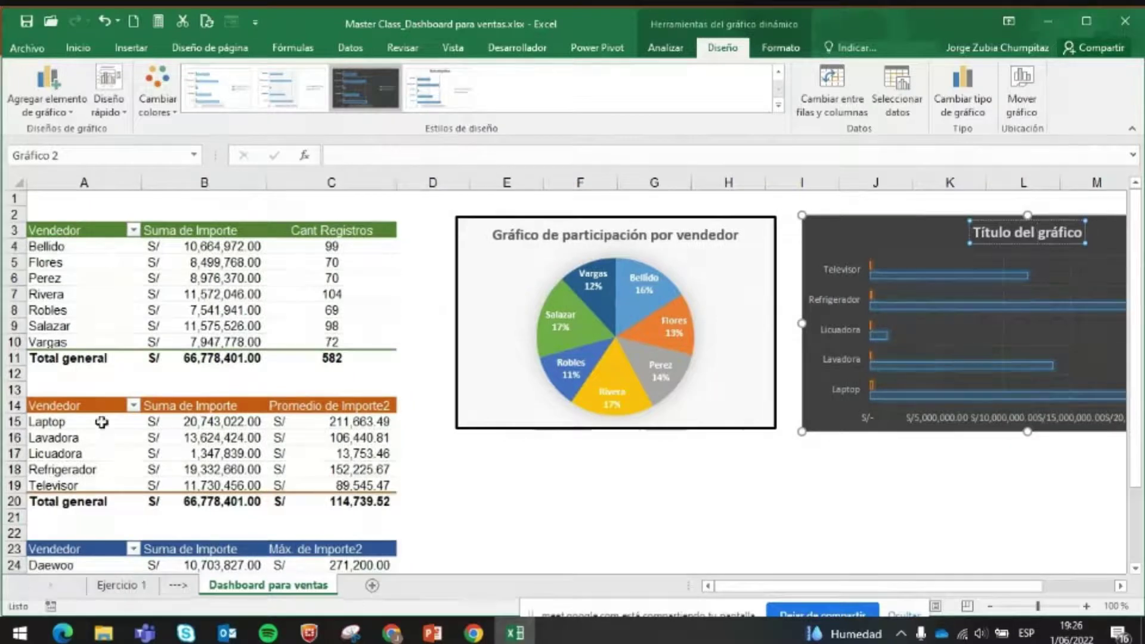
pyautogui.click(96, 405)
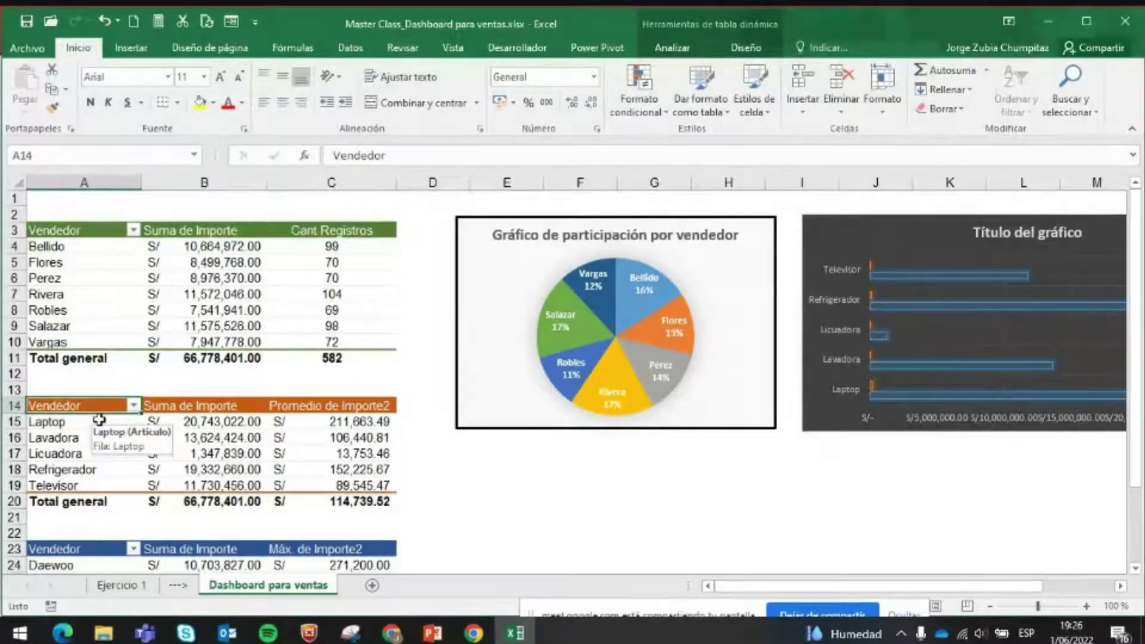
pyautogui.write('Articulo')
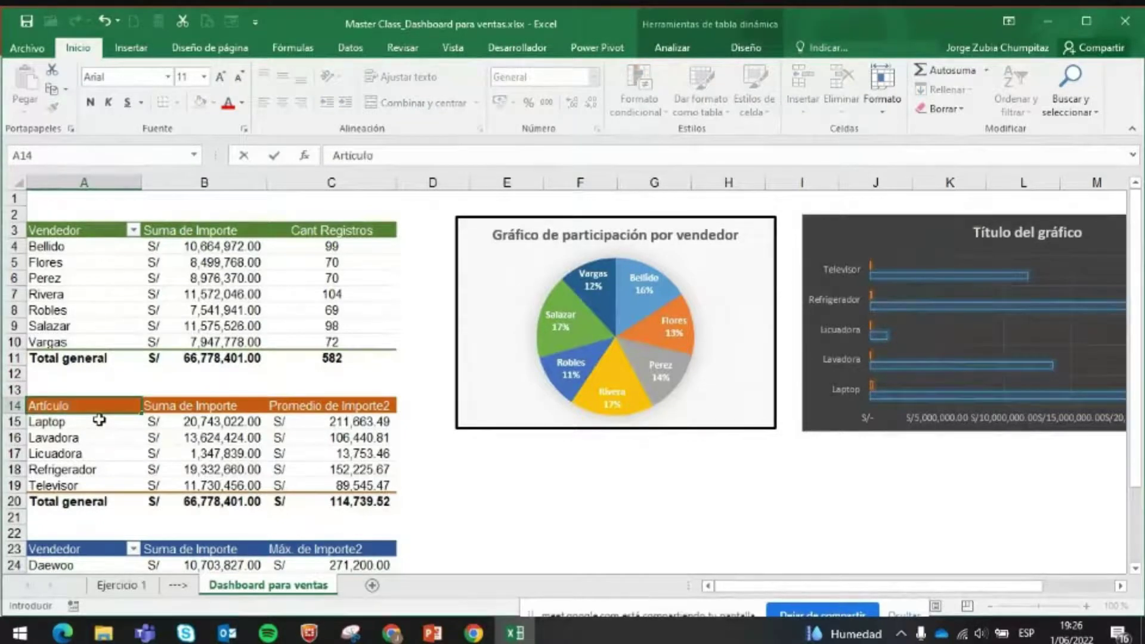
pyautogui.press('Return')
# - Rename the third pivot table's row header in cell A23 as Marca
pyautogui.scroll(-3, 98, 420)
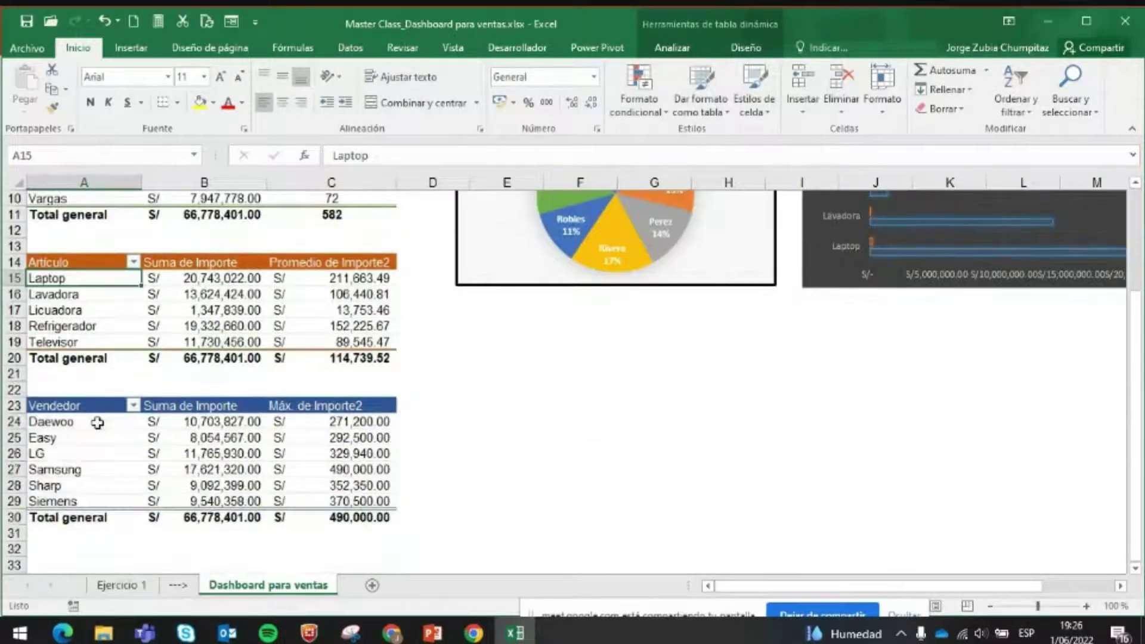
pyautogui.click(55, 407)
pyautogui.write('Ma')
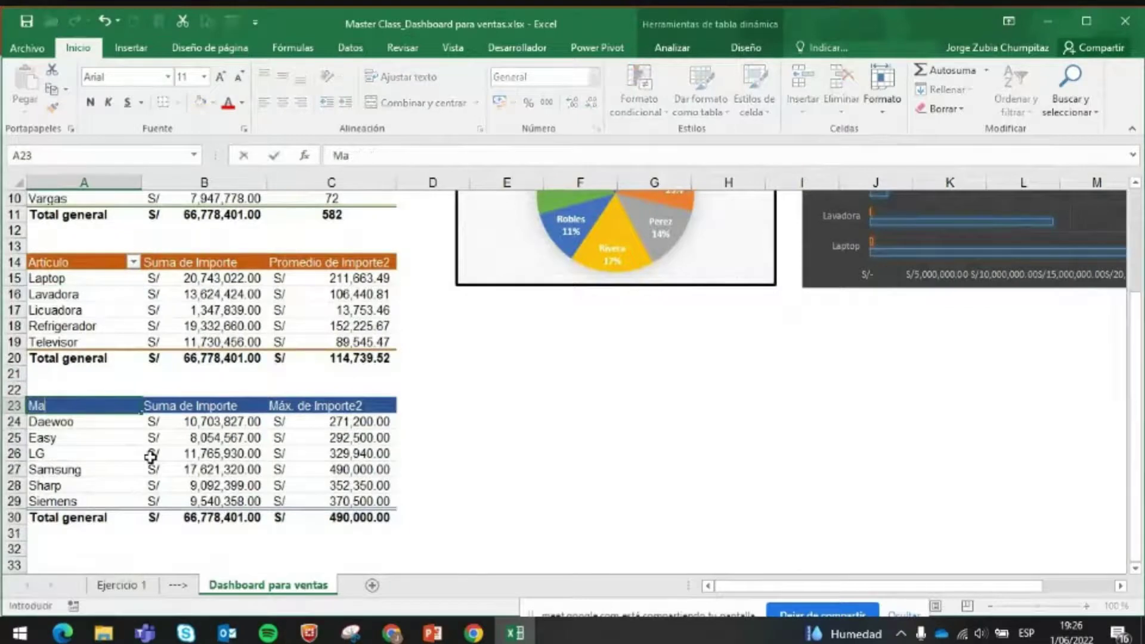
pyautogui.write('rca')
pyautogui.press('Return')
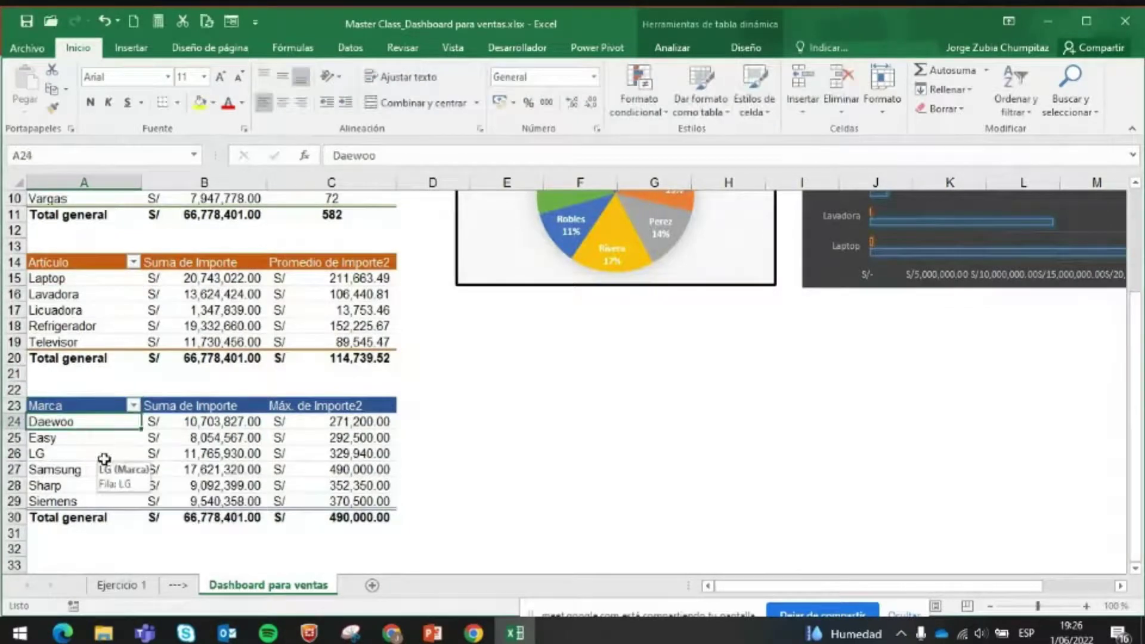
pyautogui.moveTo(53, 421); pyautogui.dragTo(53, 502)
# - Change the bar chart's title to "Gráfico de marcas"
pyautogui.scroll(1, 725, 497)
pyautogui.scroll(2, 506, 493)
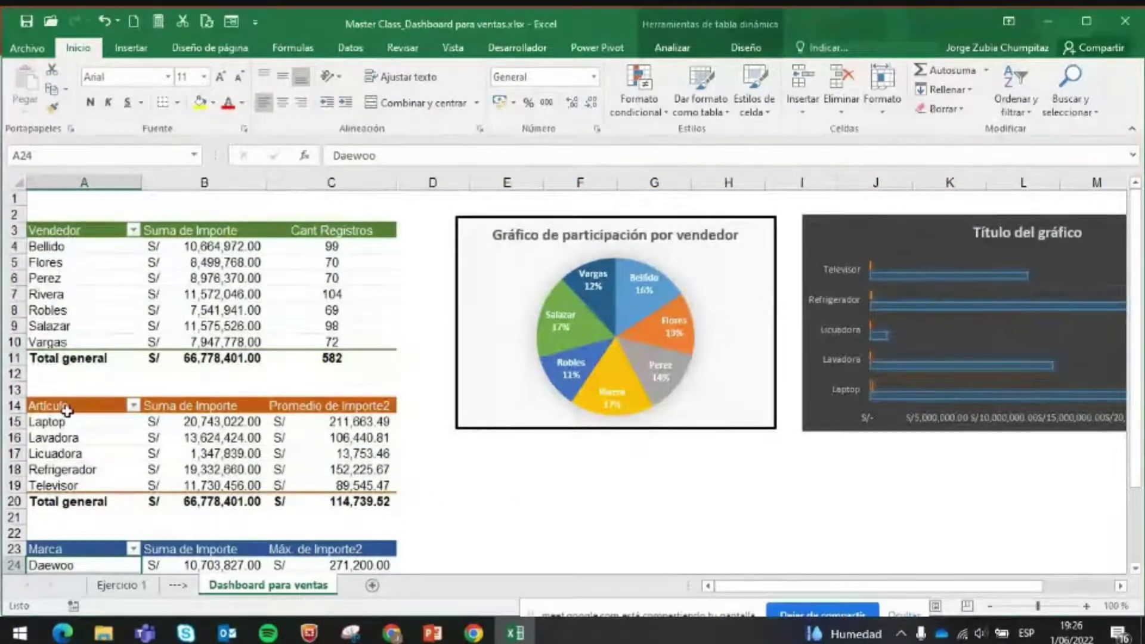
pyautogui.click(118, 409)
pyautogui.press('Right')
pyautogui.press('Right')
pyautogui.press('Right')
pyautogui.press('Right')
pyautogui.press('Right')
pyautogui.press('Right')
pyautogui.press('Right')
pyautogui.press('Right')
pyautogui.press('Right')
pyautogui.press('Right')
pyautogui.press('Right')
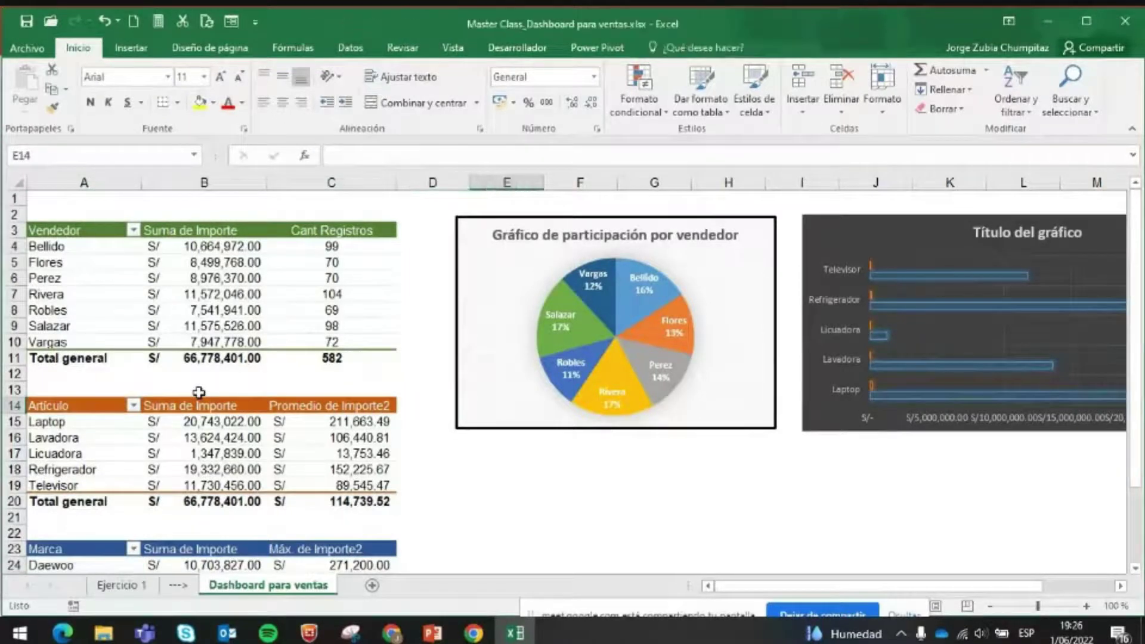
pyautogui.press('Right')
pyautogui.press('Right')
pyautogui.press('Right')
pyautogui.press('Right')
pyautogui.click(792, 233)
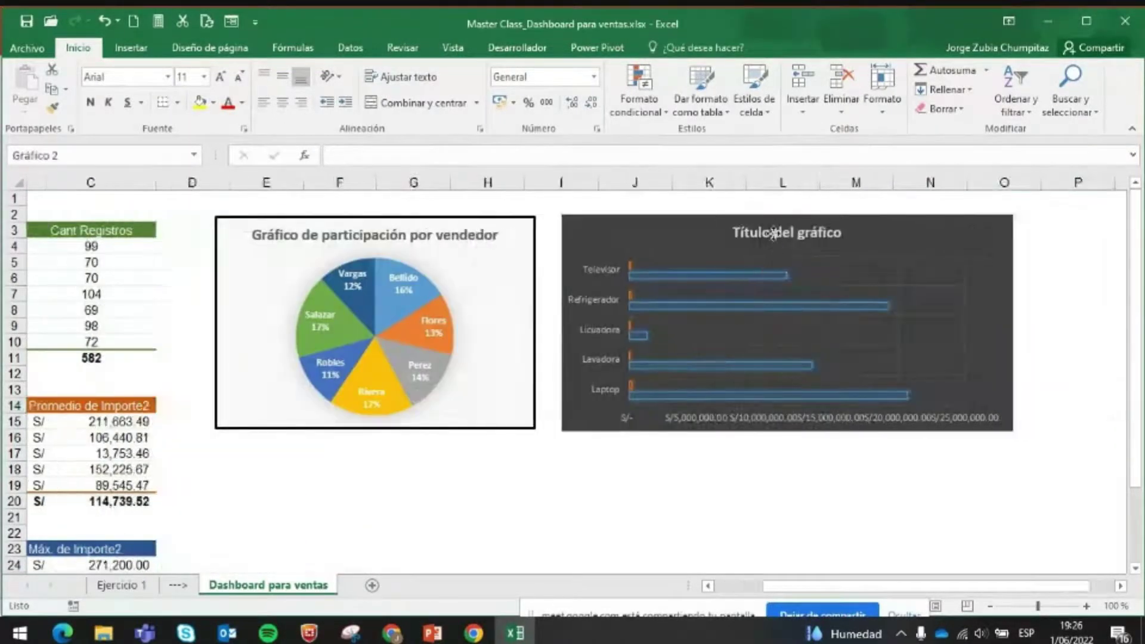
pyautogui.click(796, 234)
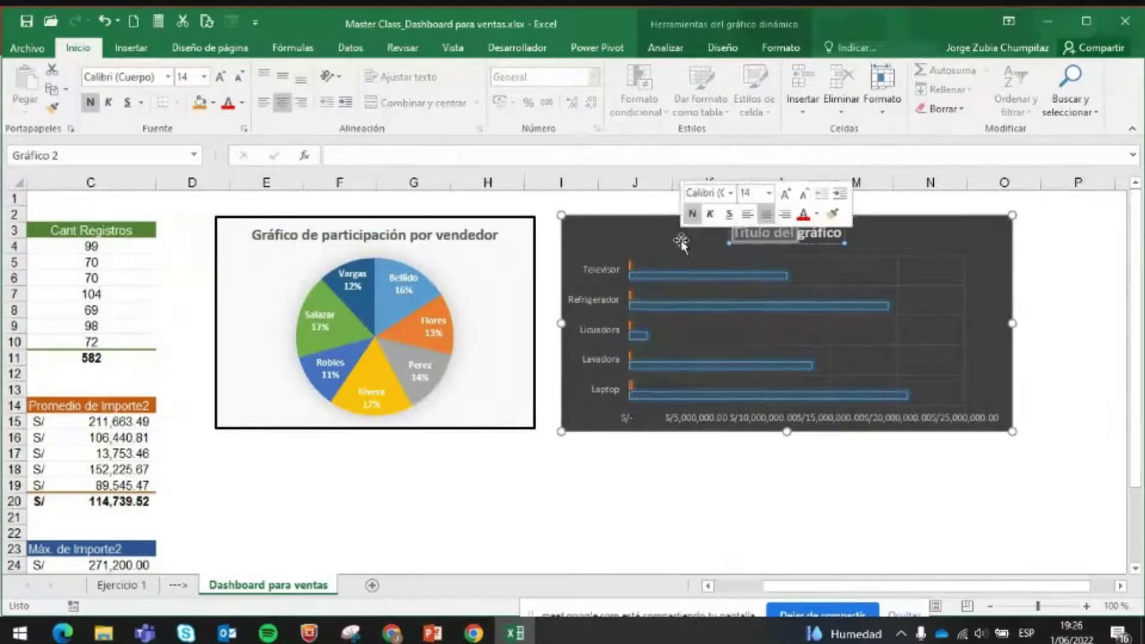
pyautogui.press('Delete')
pyautogui.press('Delete')
pyautogui.write('Gráfico')
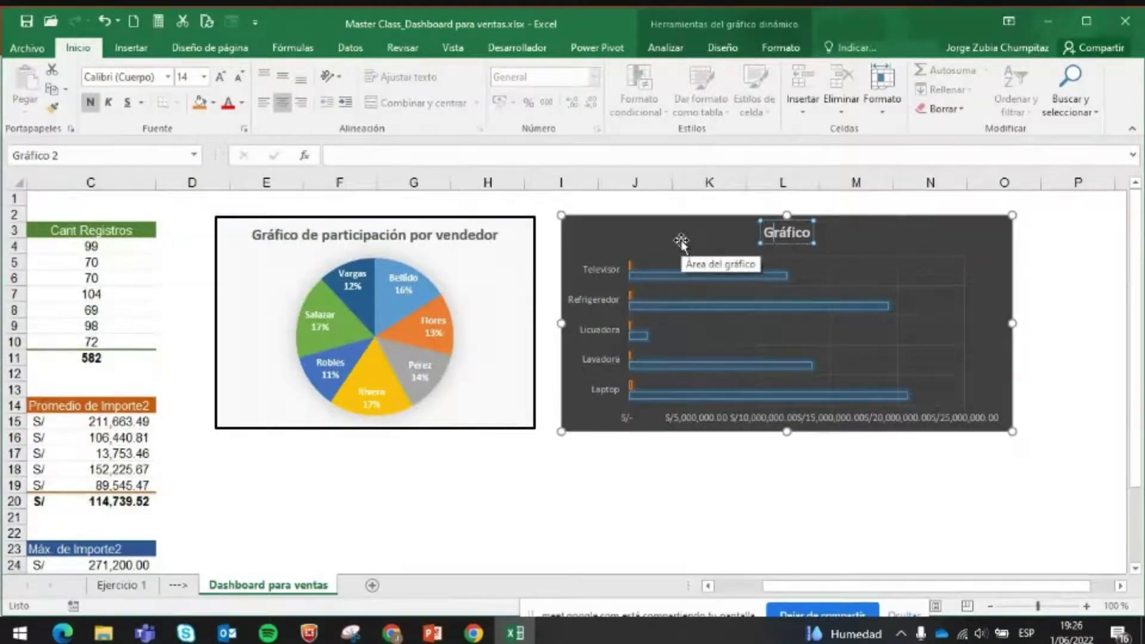
pyautogui.write(' de marca')
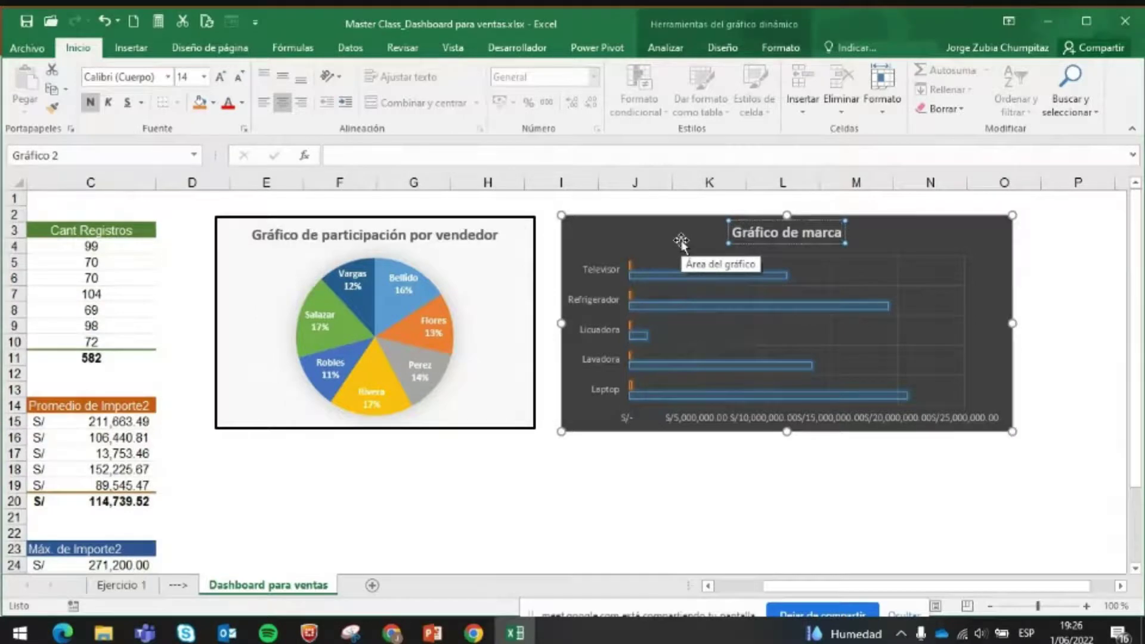
pyautogui.write('s')
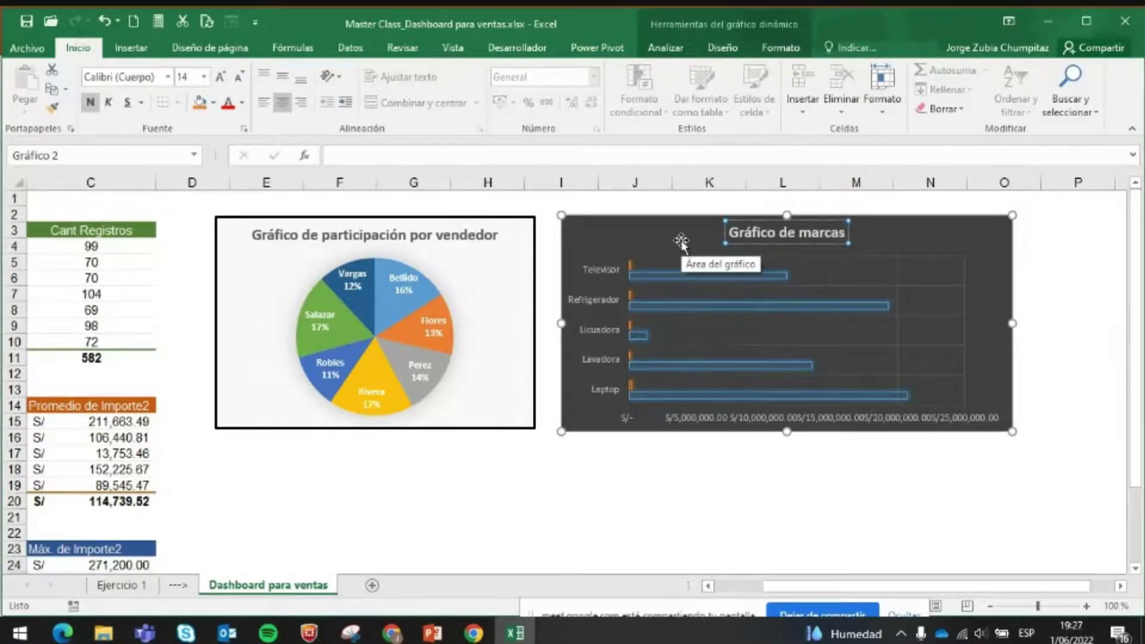
pyautogui.click(986, 255)
# - Change the number format category of the bar chart's horizontal value axis to Número
pyautogui.click(773, 426)
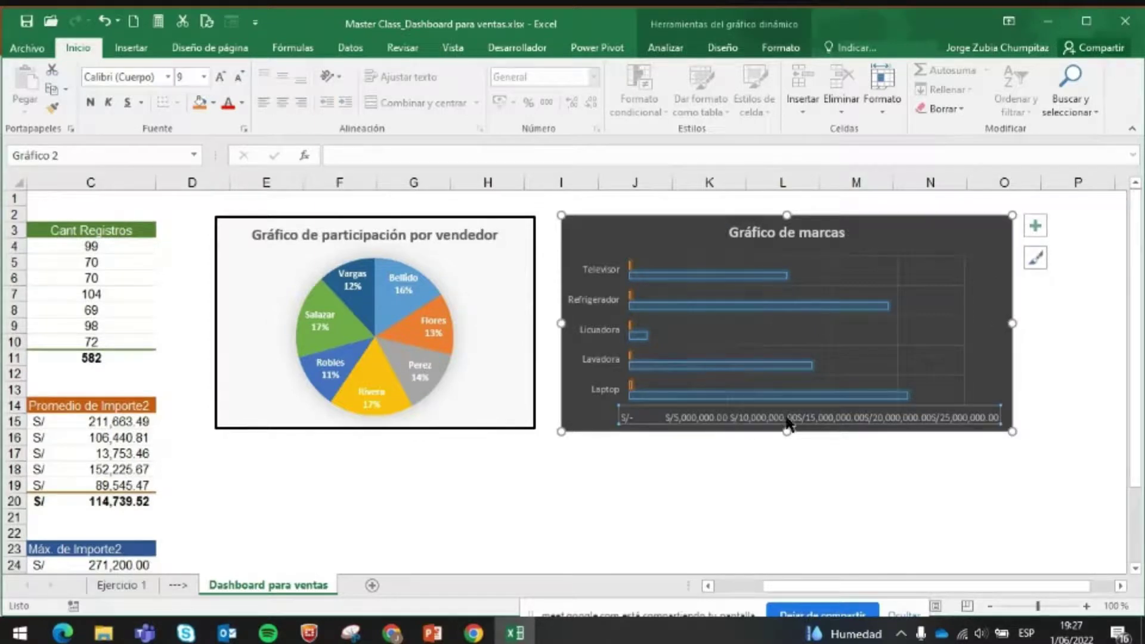
pyautogui.click(604, 285)
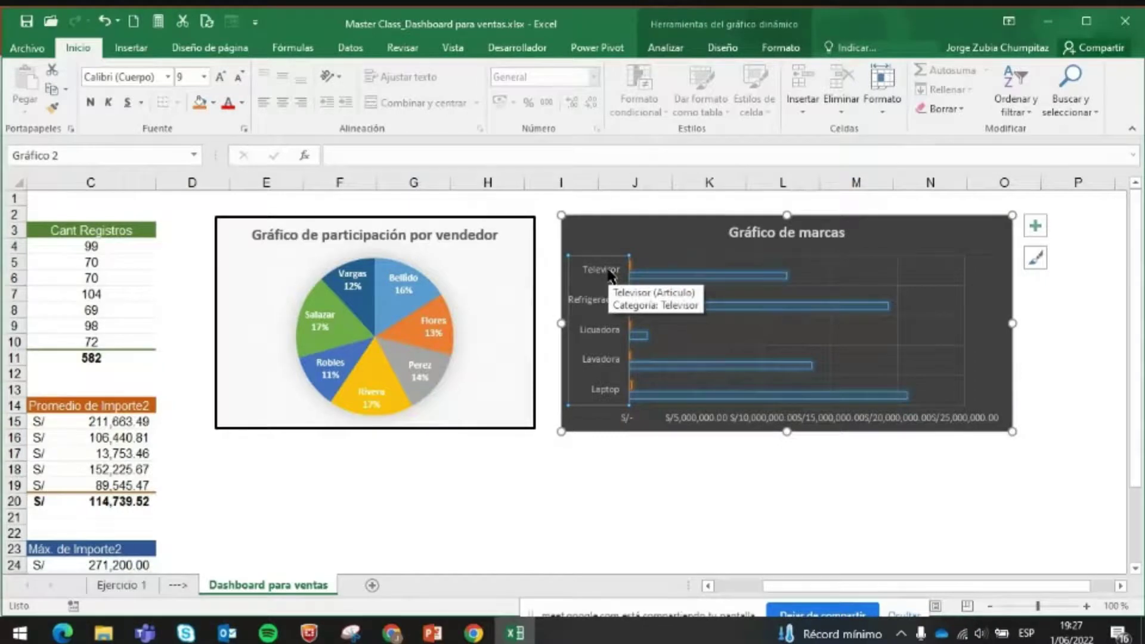
pyautogui.click(769, 421)
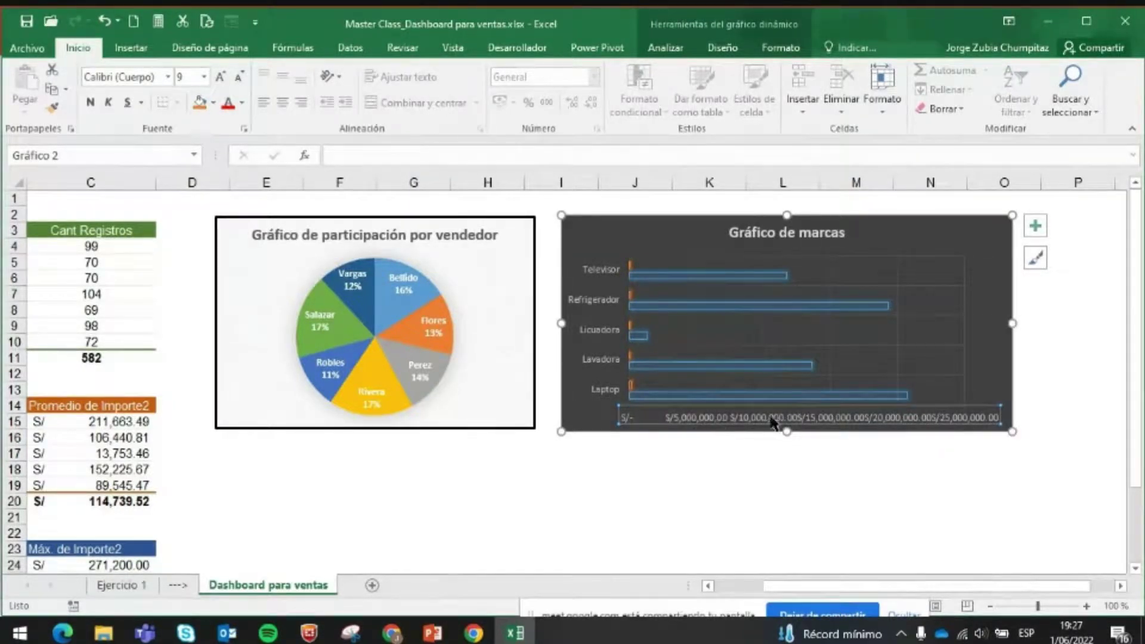
pyautogui.rightClick(910, 419)
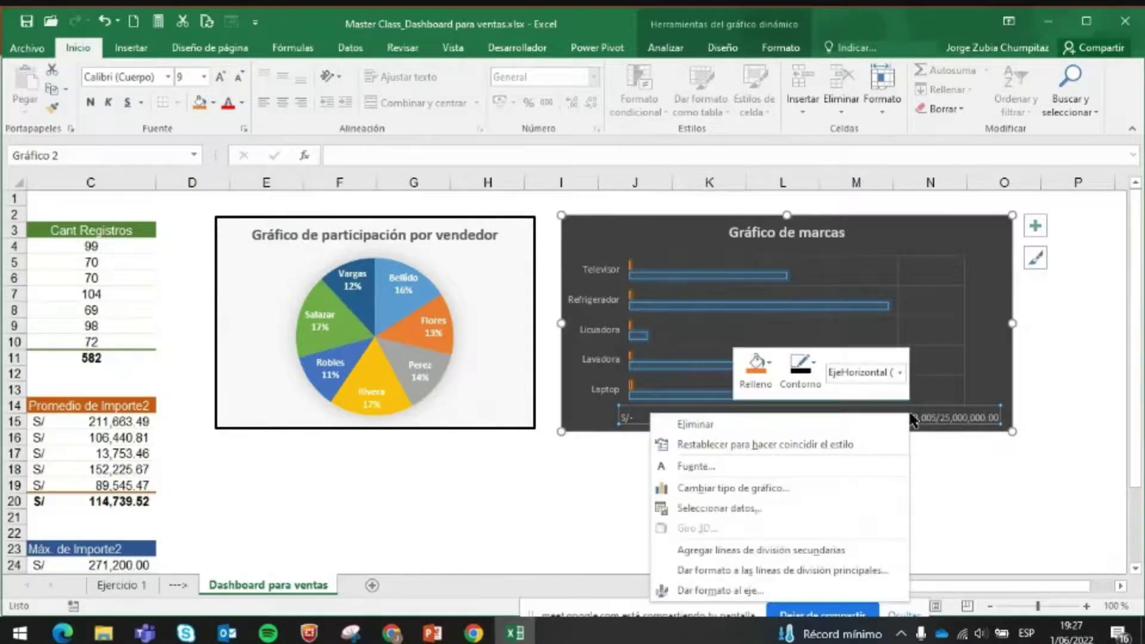
pyautogui.click(759, 589)
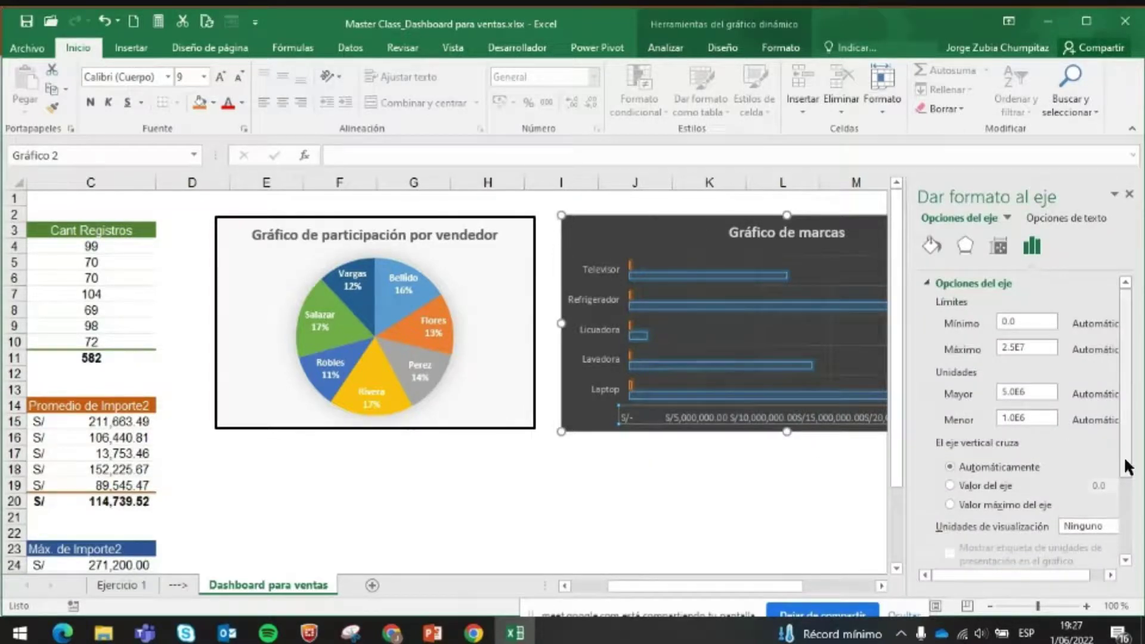
pyautogui.scroll(-3, 1108, 489)
pyautogui.click(926, 557)
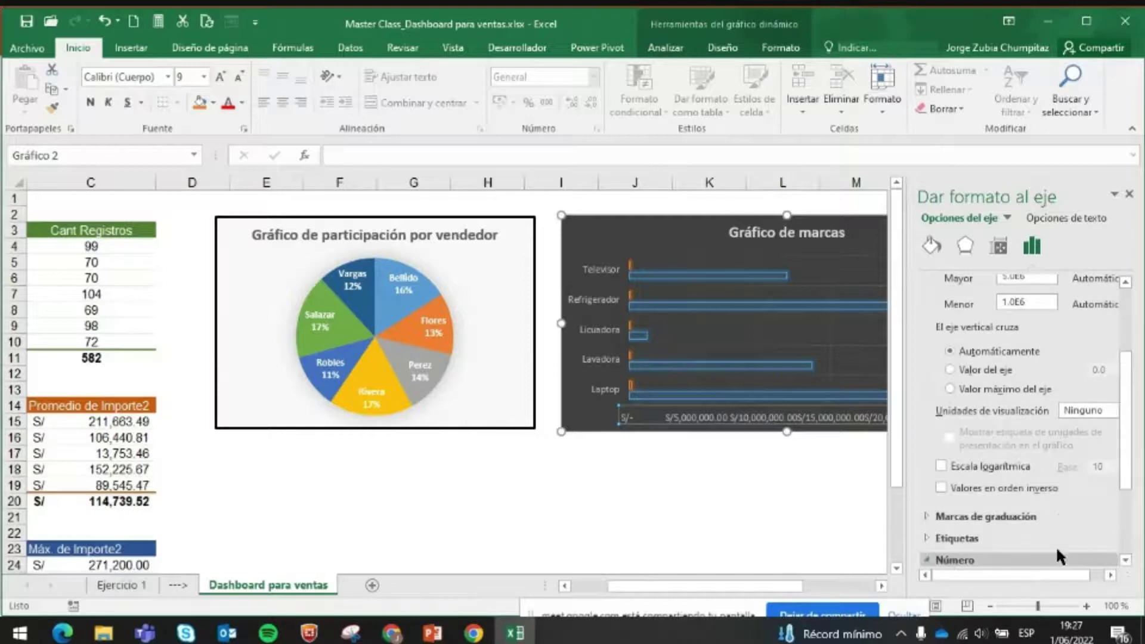
pyautogui.scroll(-4, 1124, 551)
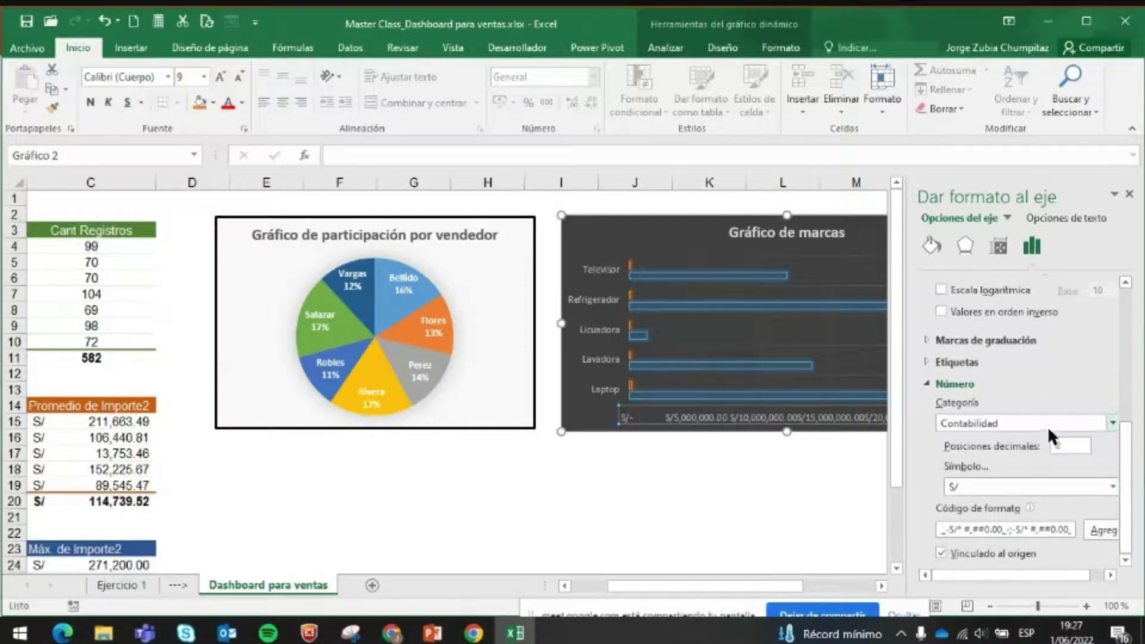
pyautogui.click(1068, 420)
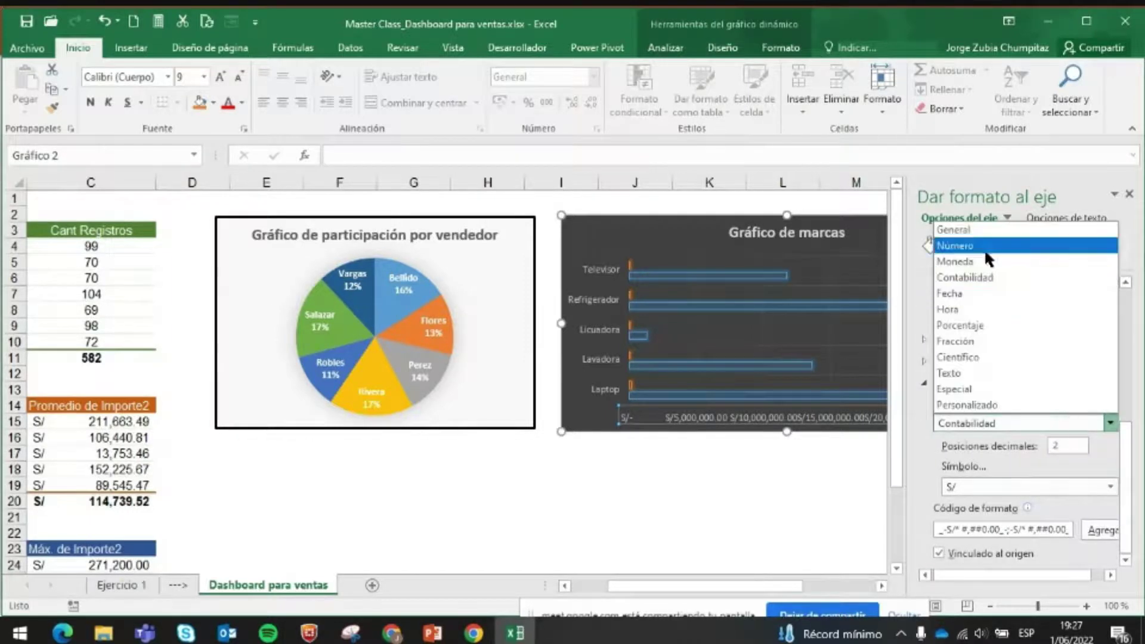
pyautogui.click(954, 246)
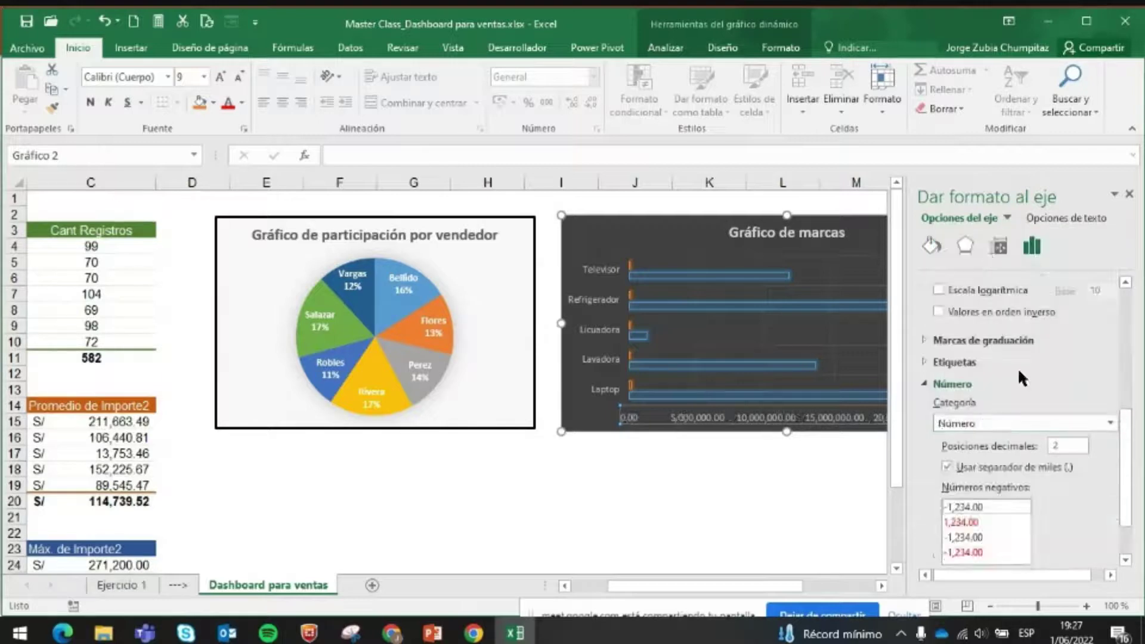
# - Set the horizontal axis numbers to 0 decimal places and close the axis formatting options
pyautogui.click(1067, 445)
pyautogui.press('BackSpace')
pyautogui.write('0')
pyautogui.press('Return')
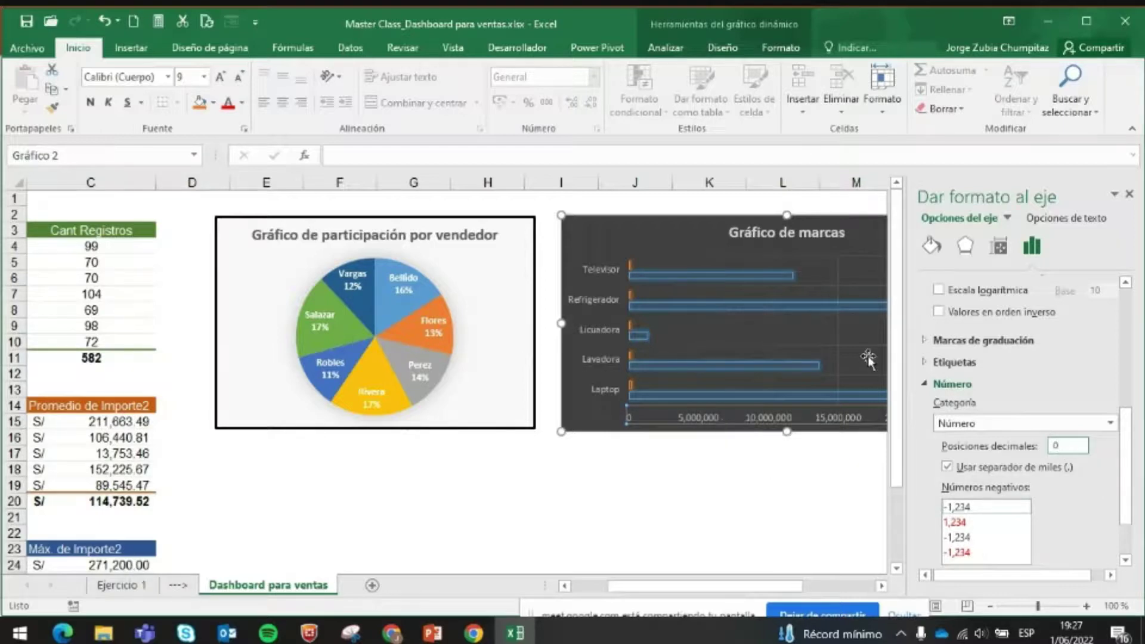
pyautogui.click(1127, 197)
pyautogui.click(1003, 470)
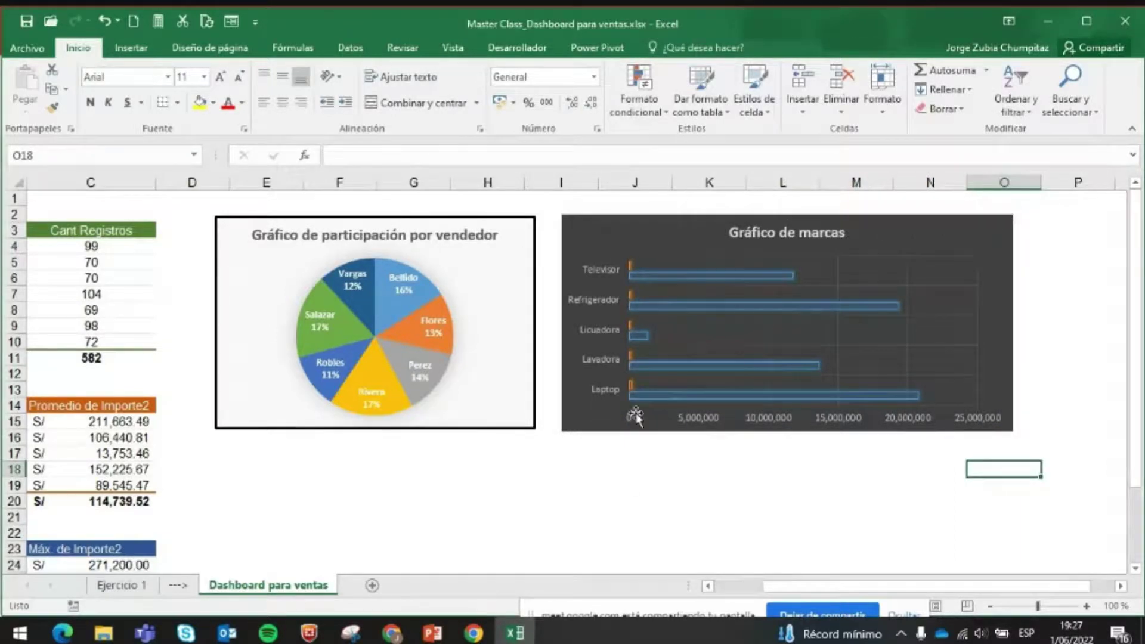
# - Correct the bar chart's title to "Gráfico de artículos"
pyautogui.moveTo(641, 277)
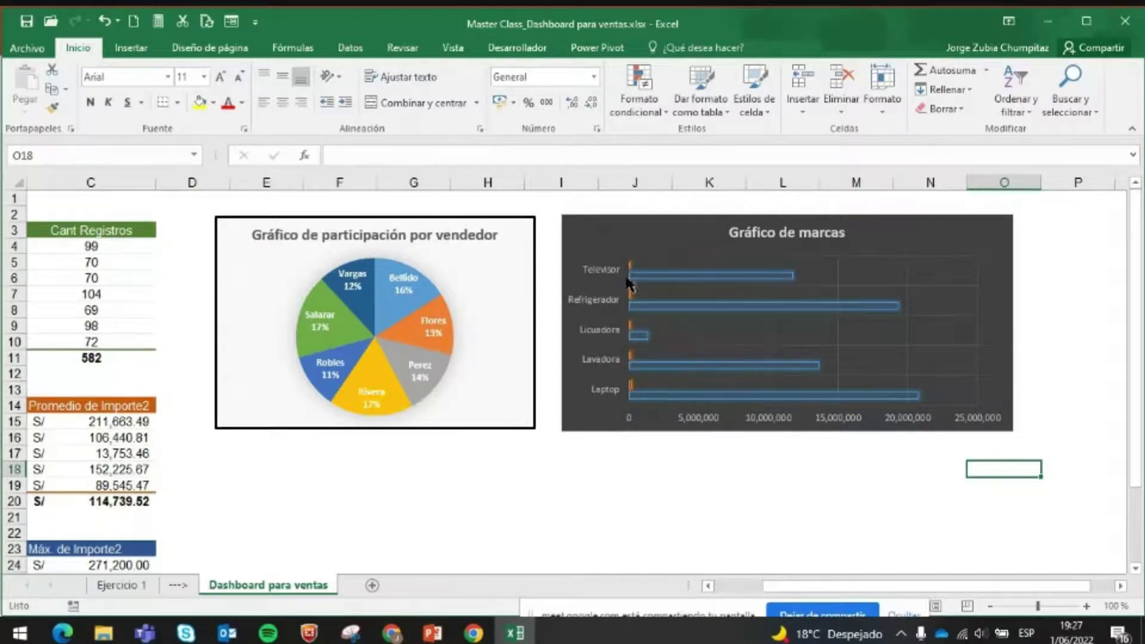
pyautogui.click(803, 241)
pyautogui.click(803, 241)
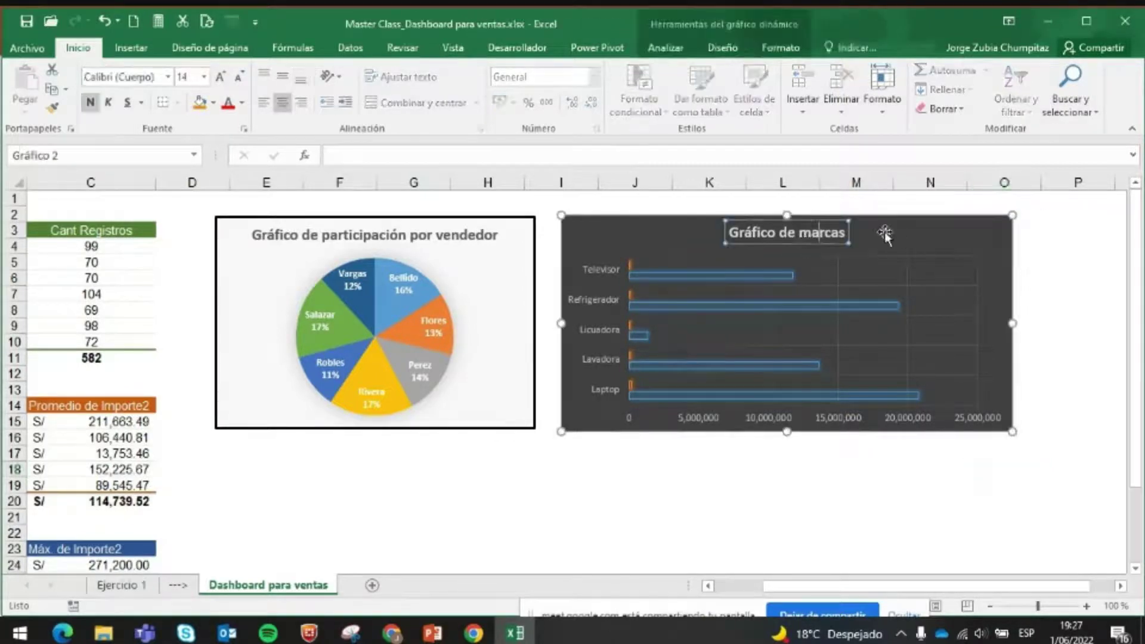
pyautogui.press('BackSpace')
pyautogui.press('BackSpace')
pyautogui.press('BackSpace')
pyautogui.press('BackSpace')
pyautogui.press('Delete')
pyautogui.press('Delete')
pyautogui.press('Delete')
pyautogui.press('Delete')
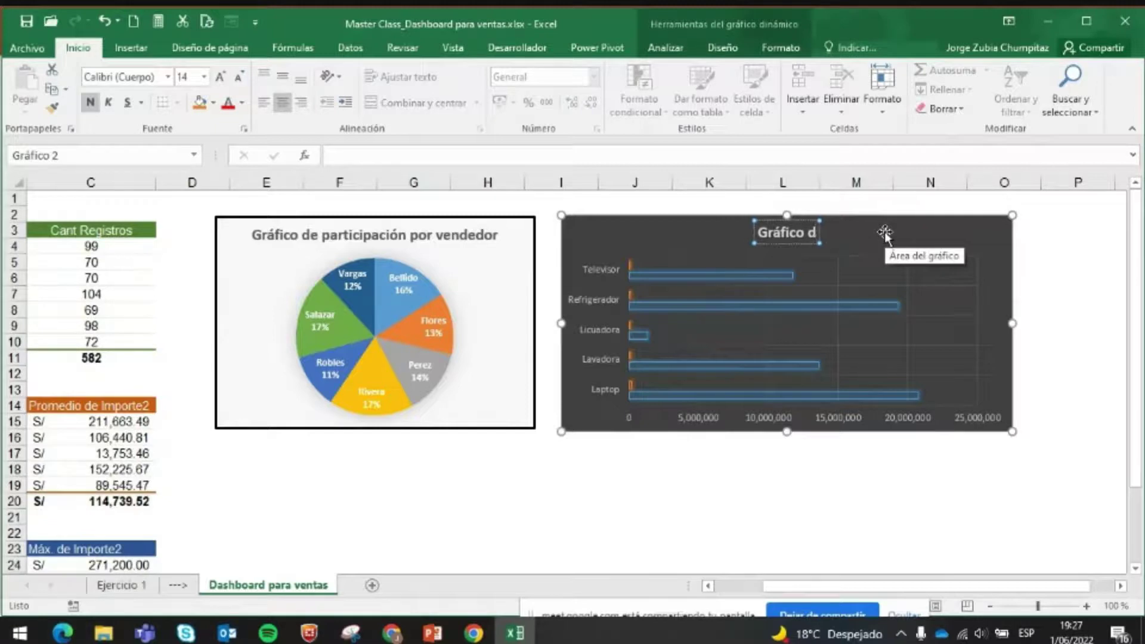
pyautogui.write('e artículos')
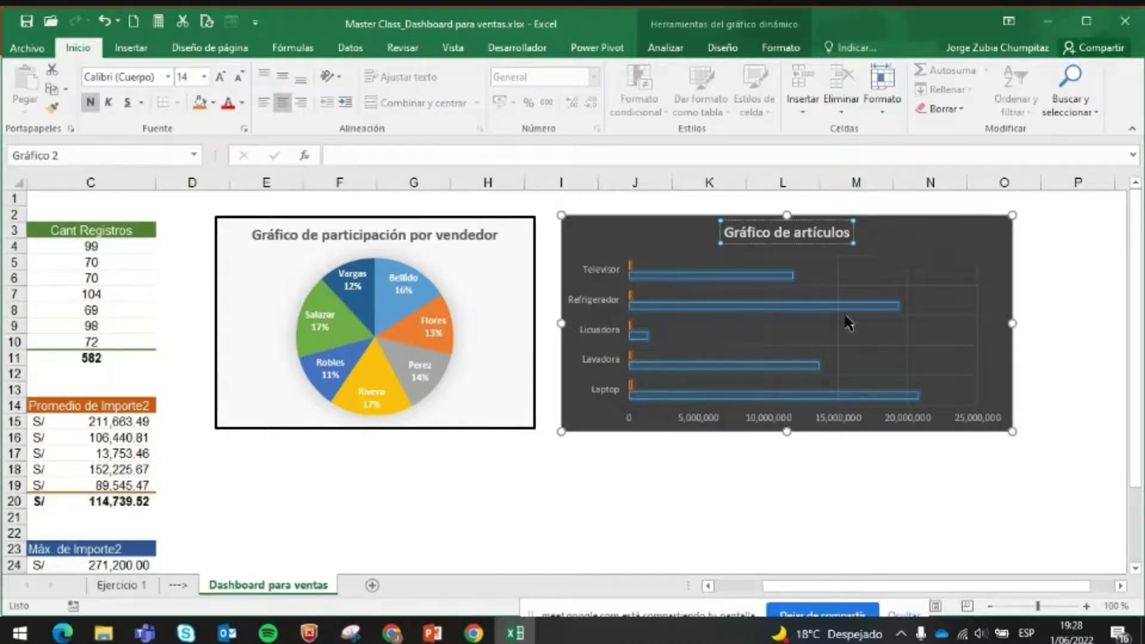
pyautogui.click(889, 232)
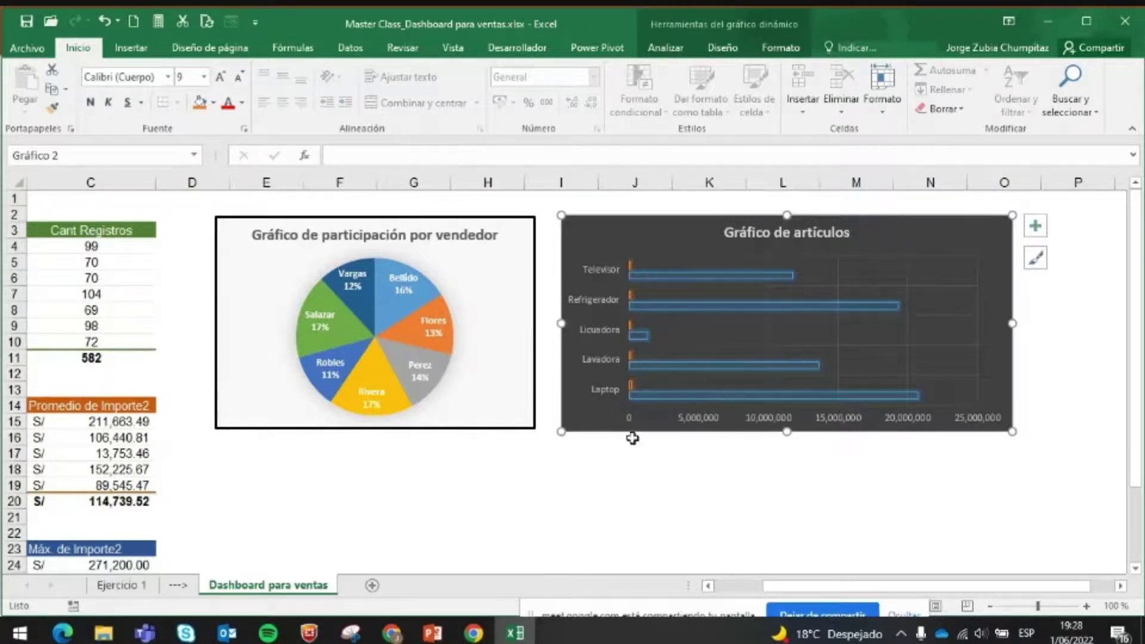
# - Give the articles bar chart a thicker outline in black, matching the pie chart's border
pyautogui.moveTo(634, 362)
pyautogui.click(1040, 398)
pyautogui.click(1002, 360)
pyautogui.click(726, 52)
pyautogui.click(670, 49)
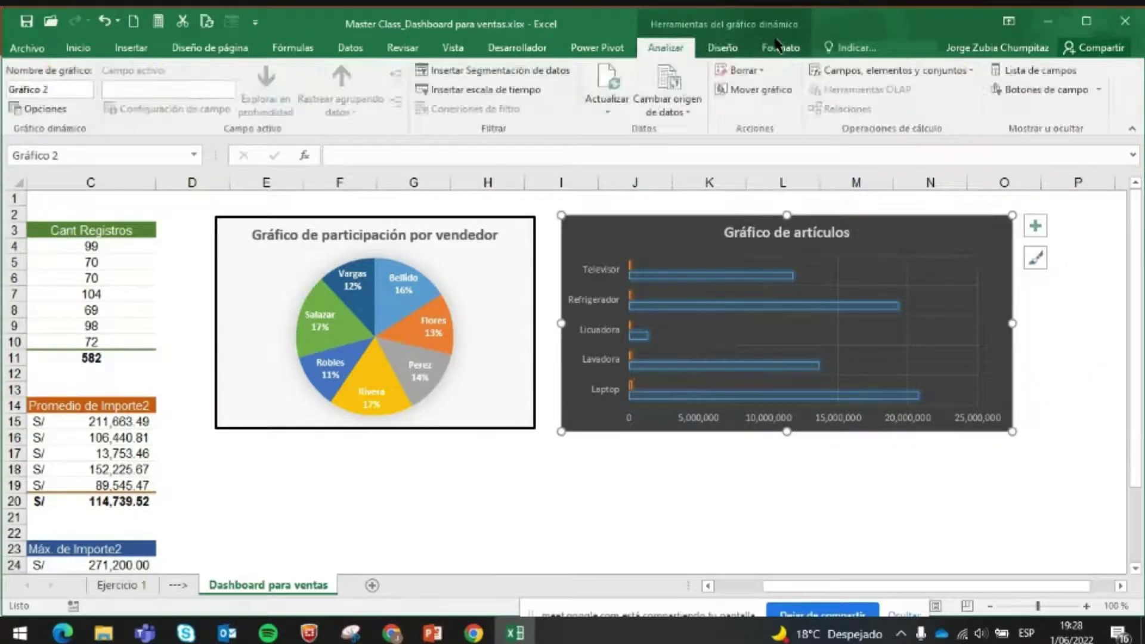
pyautogui.click(763, 49)
pyautogui.click(548, 89)
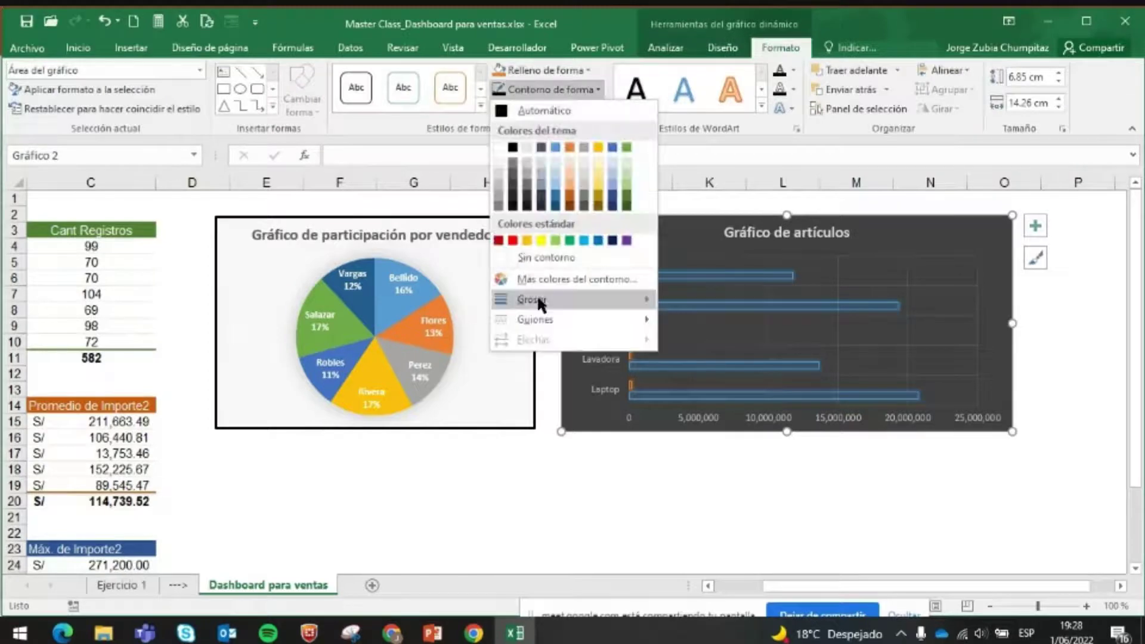
pyautogui.moveTo(597, 300)
pyautogui.click(695, 381)
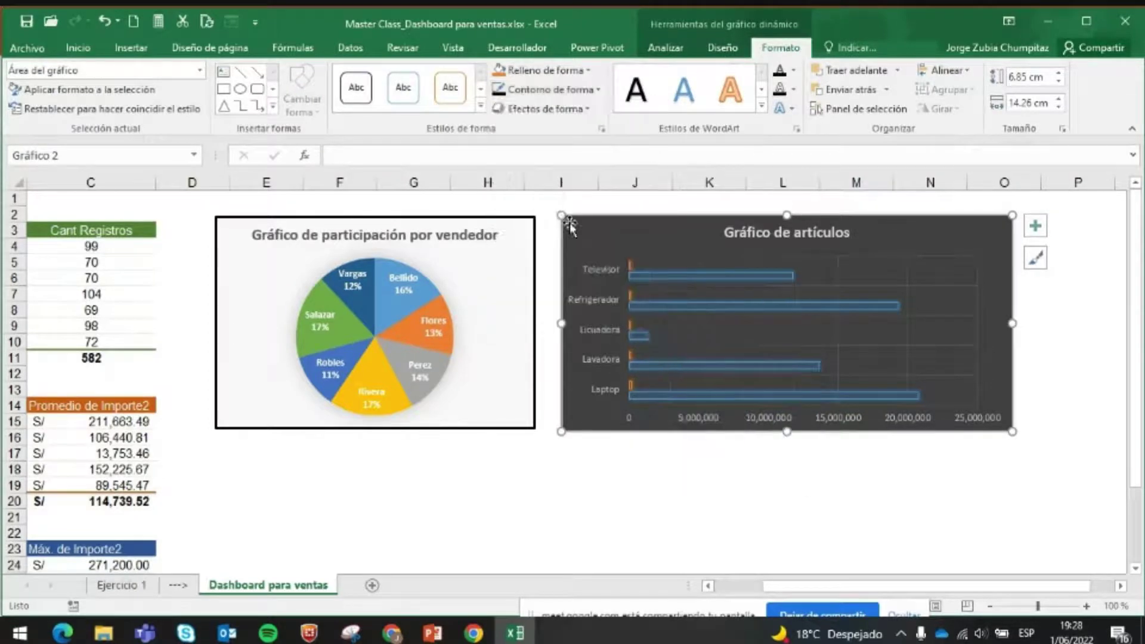
pyautogui.click(514, 90)
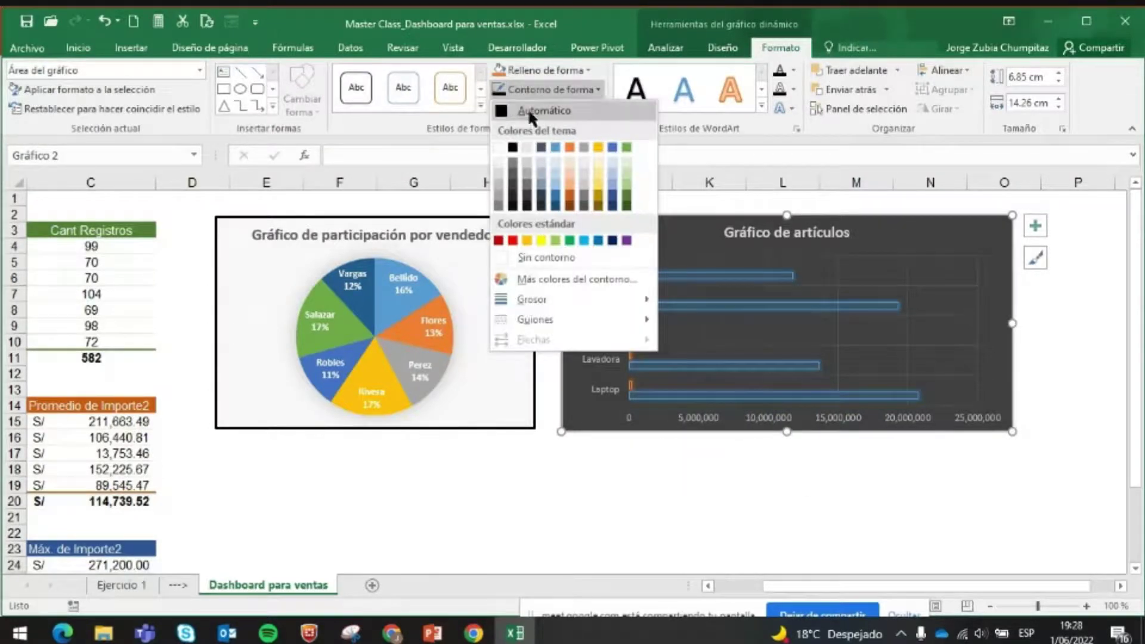
pyautogui.click(530, 137)
pyautogui.click(757, 452)
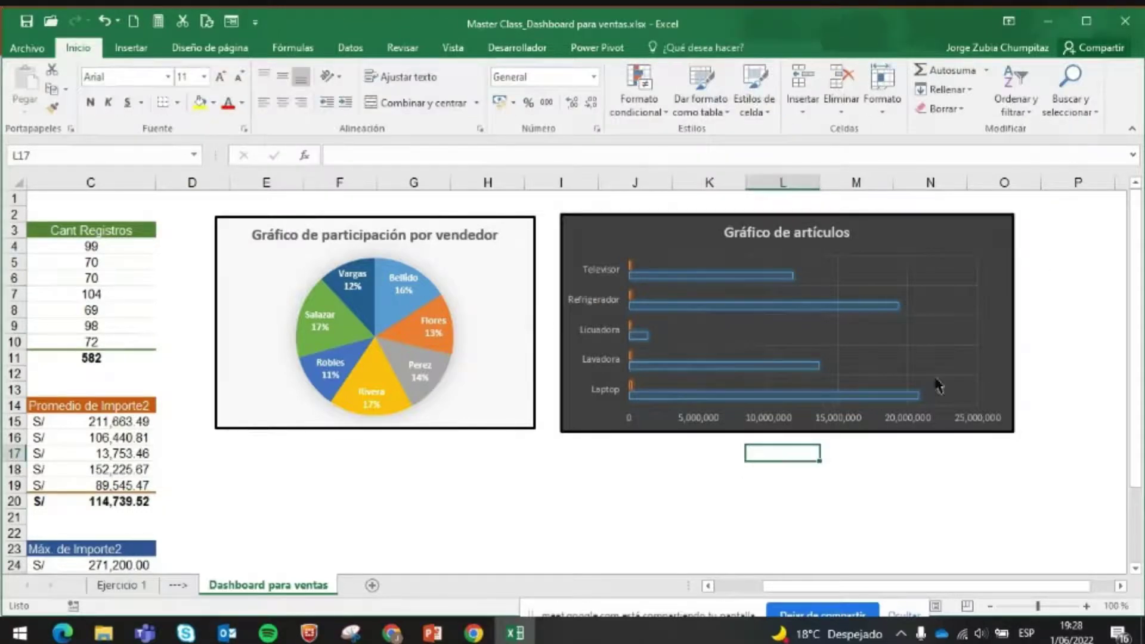
# - Insert a clustered column pivot chart from the Marca pivot table and place it below the pie chart
pyautogui.scroll(-4, 490, 533)
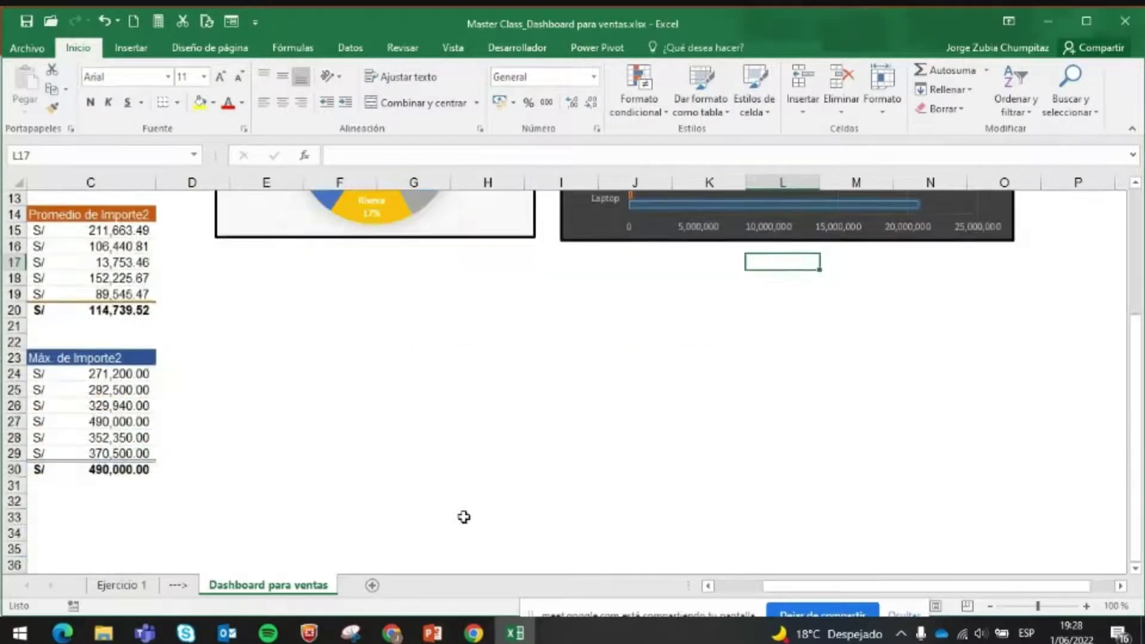
pyautogui.scroll(1, 463, 517)
pyautogui.moveTo(850, 585); pyautogui.dragTo(802, 585)
pyautogui.click(105, 476)
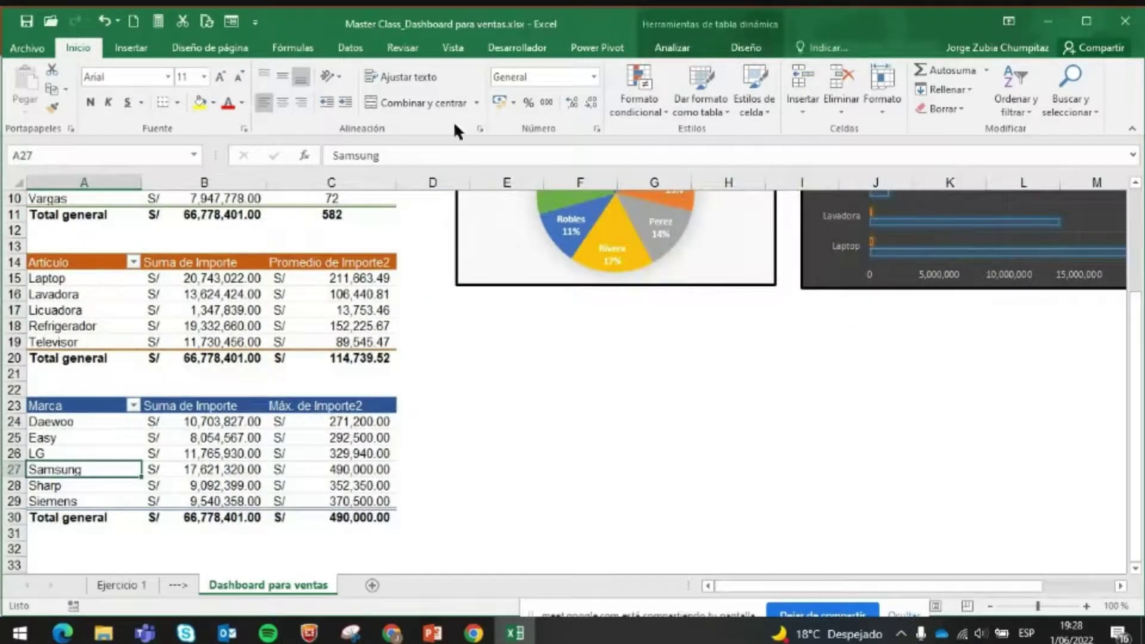
pyautogui.click(682, 49)
pyautogui.click(957, 107)
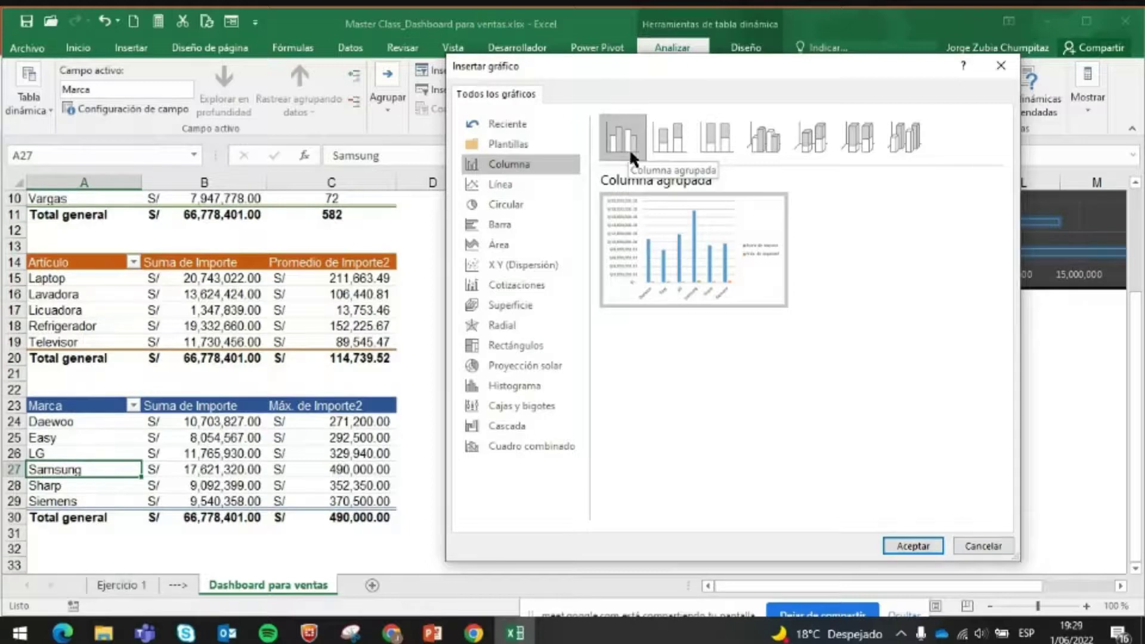
pyautogui.click(912, 545)
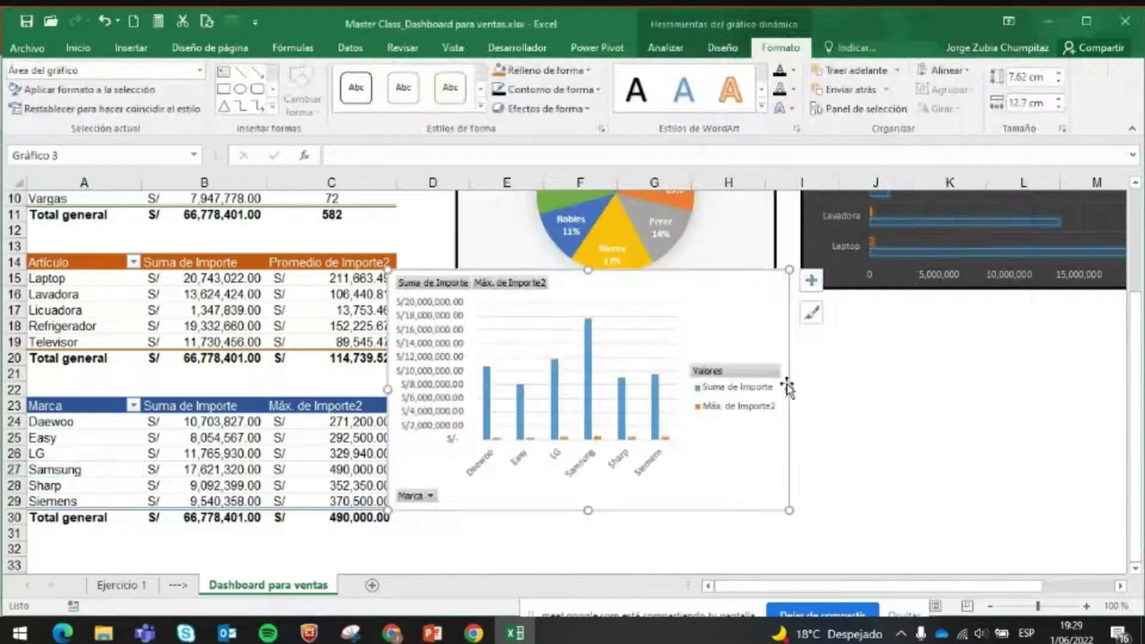
pyautogui.moveTo(792, 331); pyautogui.dragTo(833, 367)
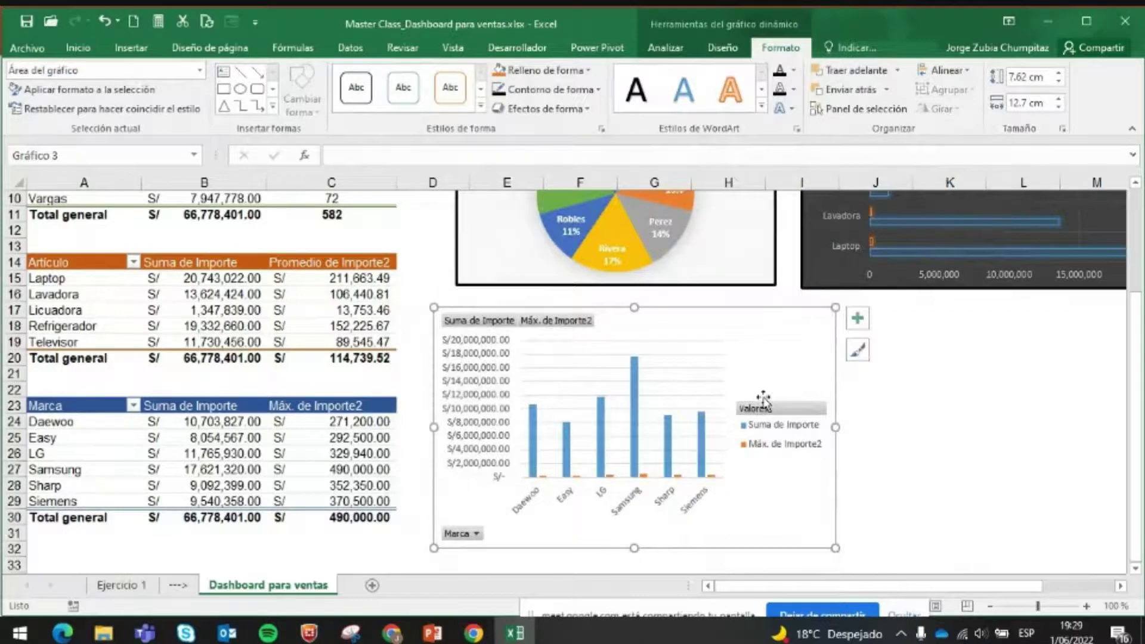
# - Delete the brand column chart's legend and hide all of its field buttons
pyautogui.click(772, 417)
pyautogui.press('Delete')
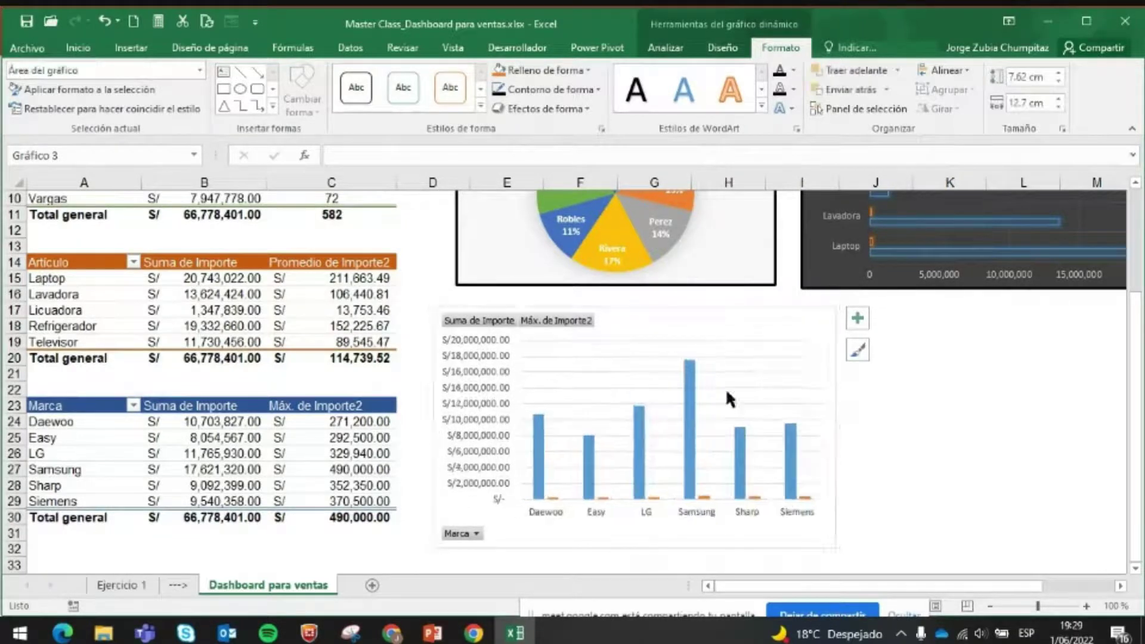
pyautogui.rightClick(576, 320)
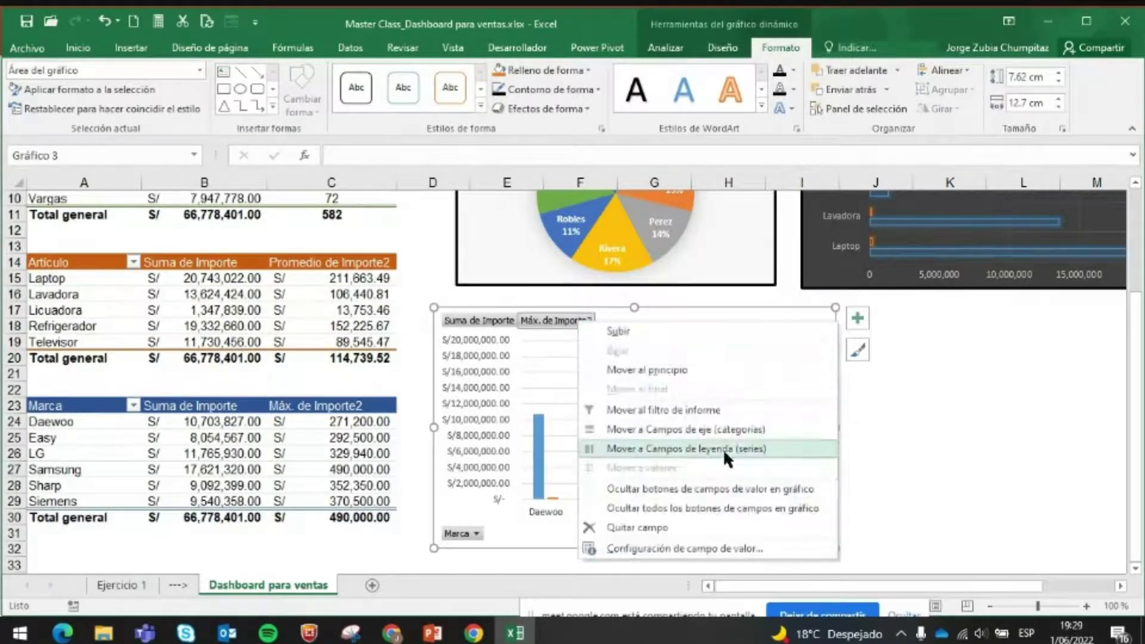
pyautogui.click(743, 505)
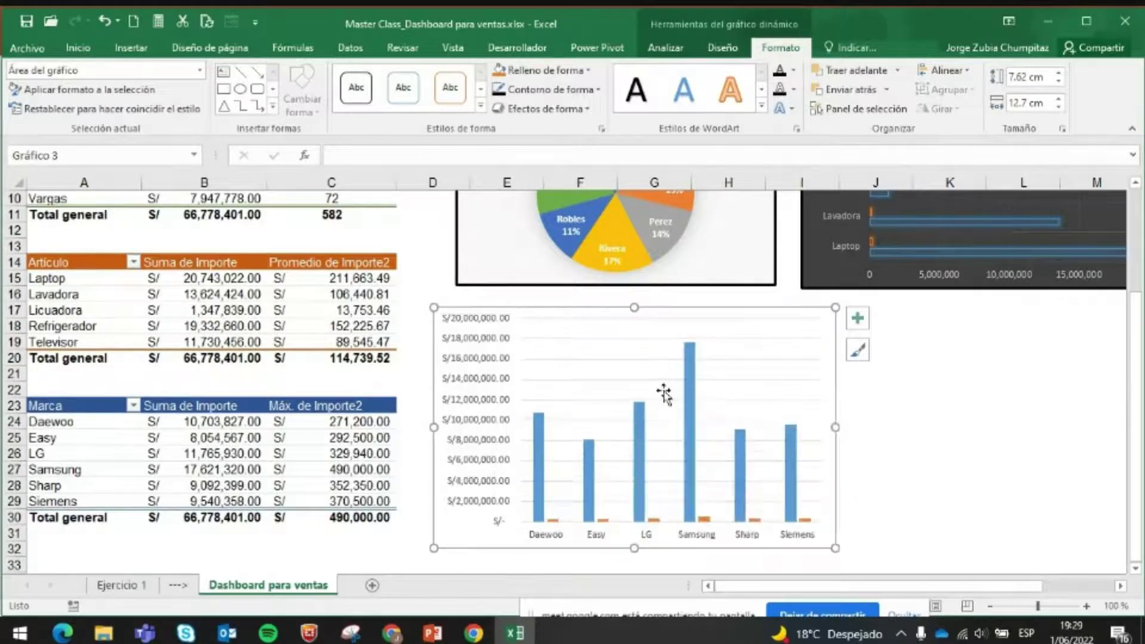
# - Format the brand chart's vertical axis as Número with 0 decimal places and close the axis formatting options
pyautogui.click(456, 372)
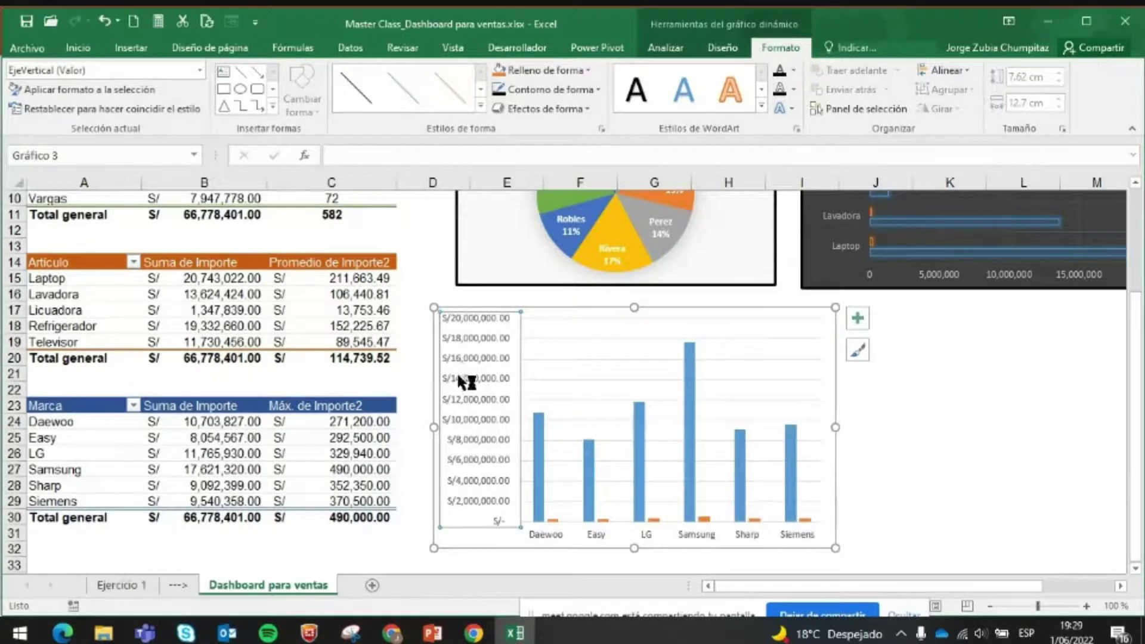
pyautogui.rightClick(485, 399)
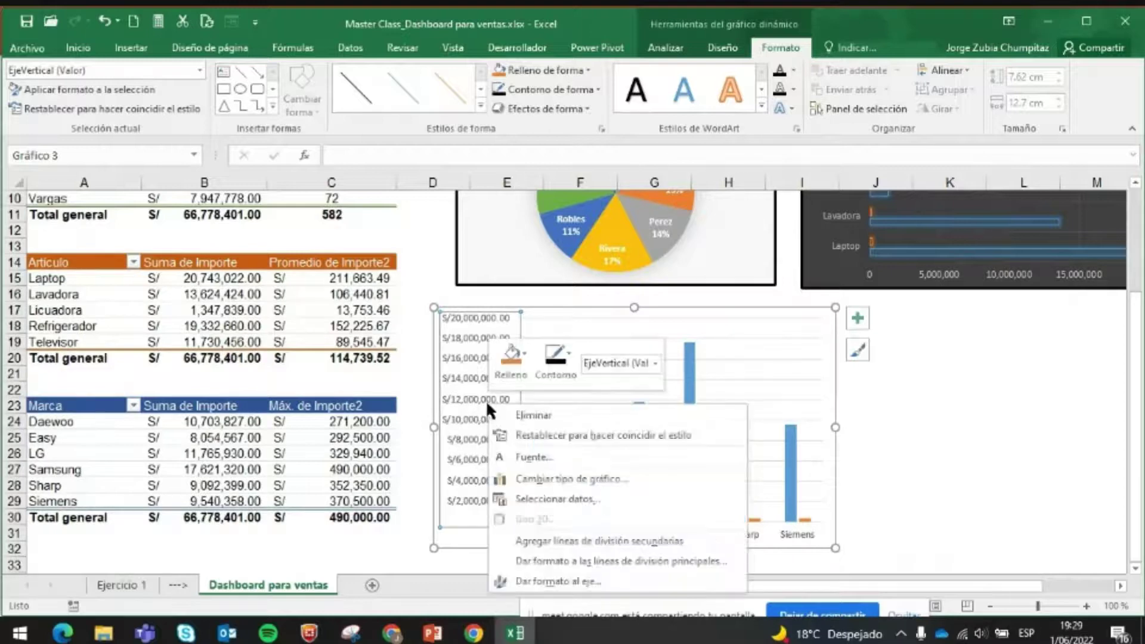
pyautogui.click(609, 575)
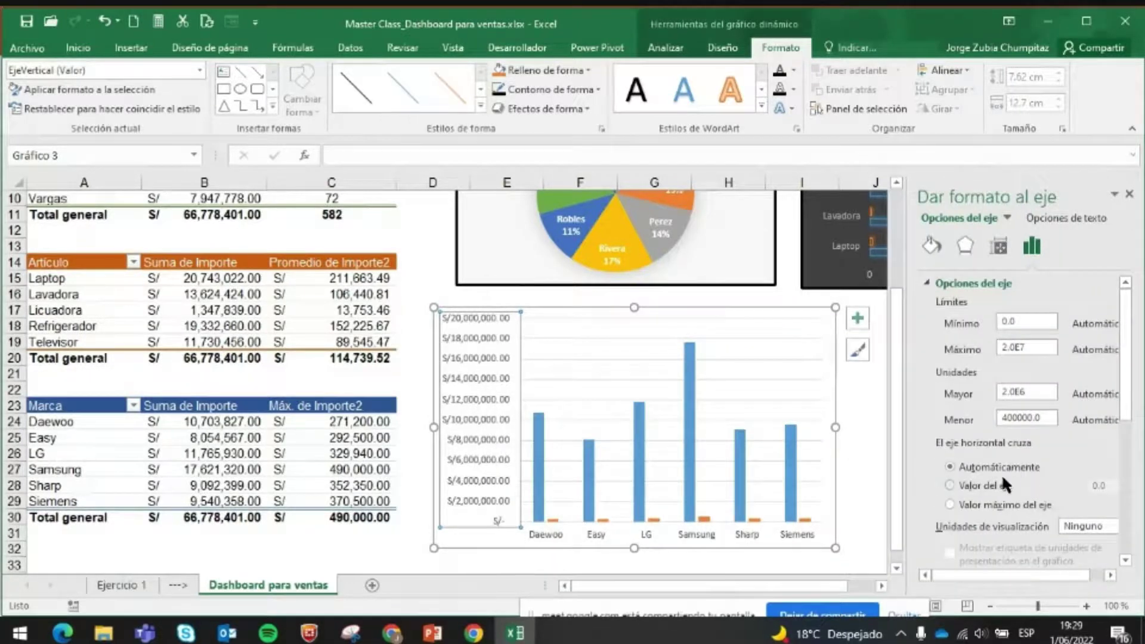
pyautogui.moveTo(1127, 422); pyautogui.dragTo(1126, 537)
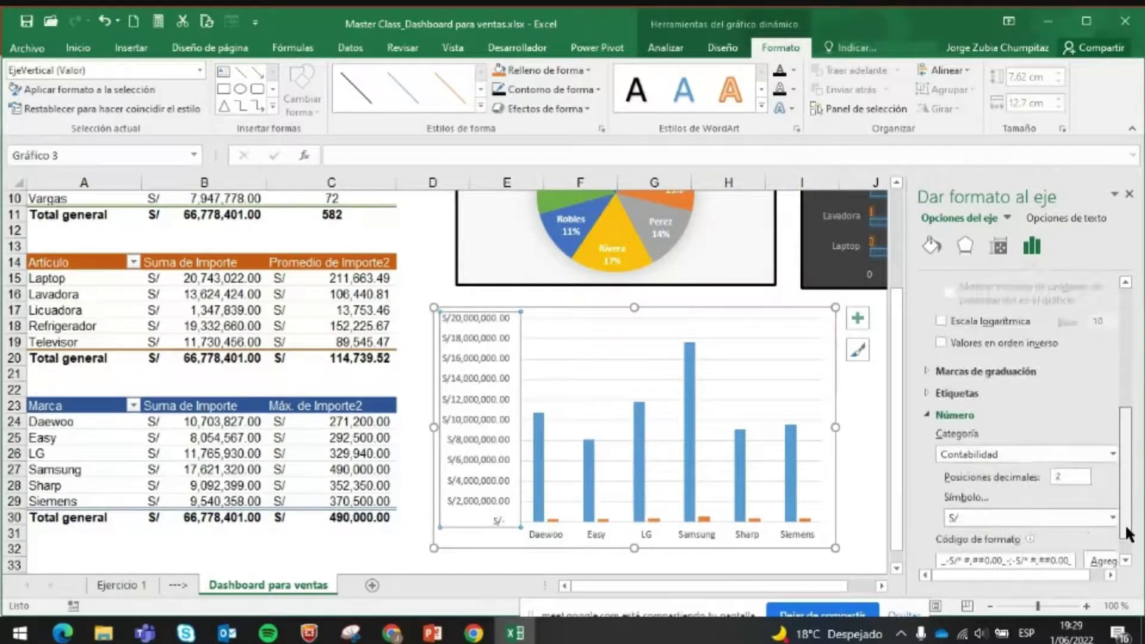
pyautogui.click(1007, 453)
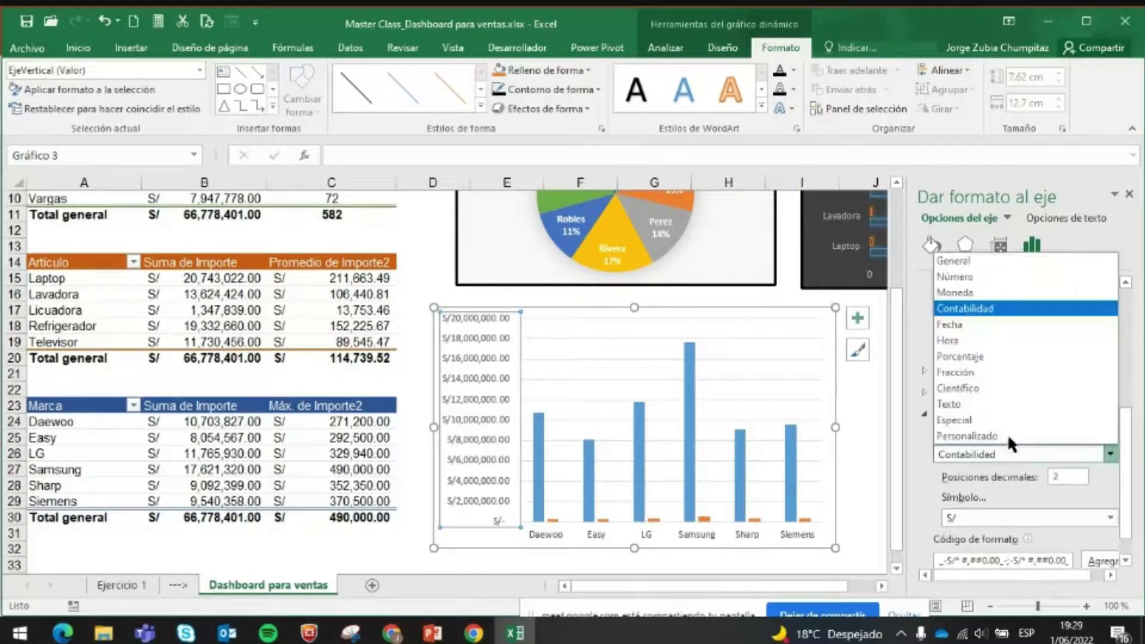
pyautogui.click(995, 280)
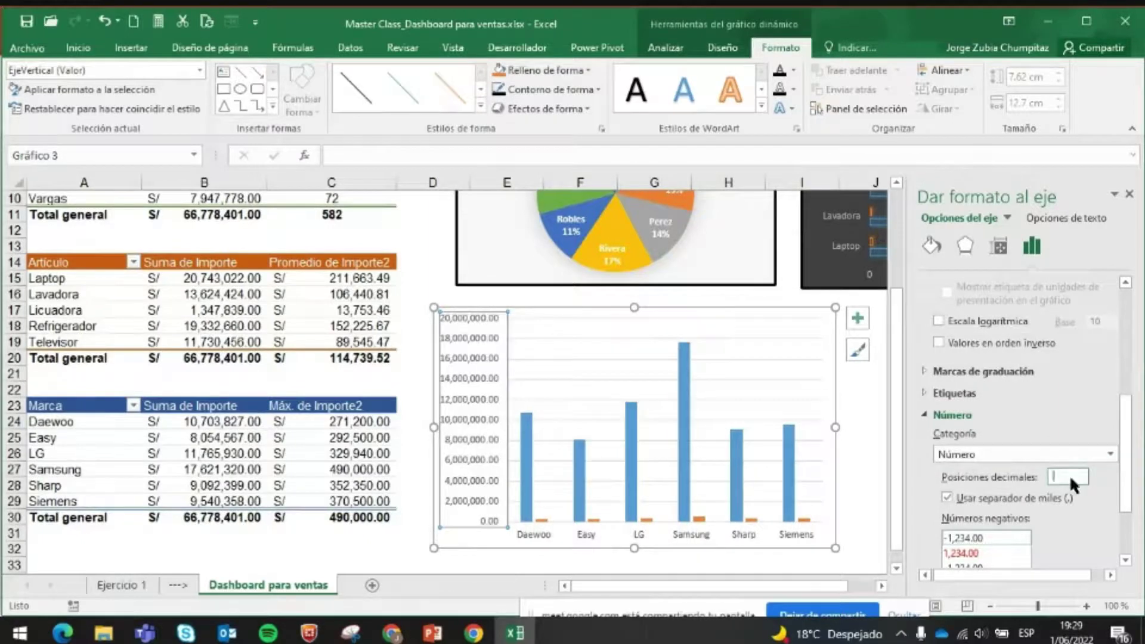
pyautogui.press('Return')
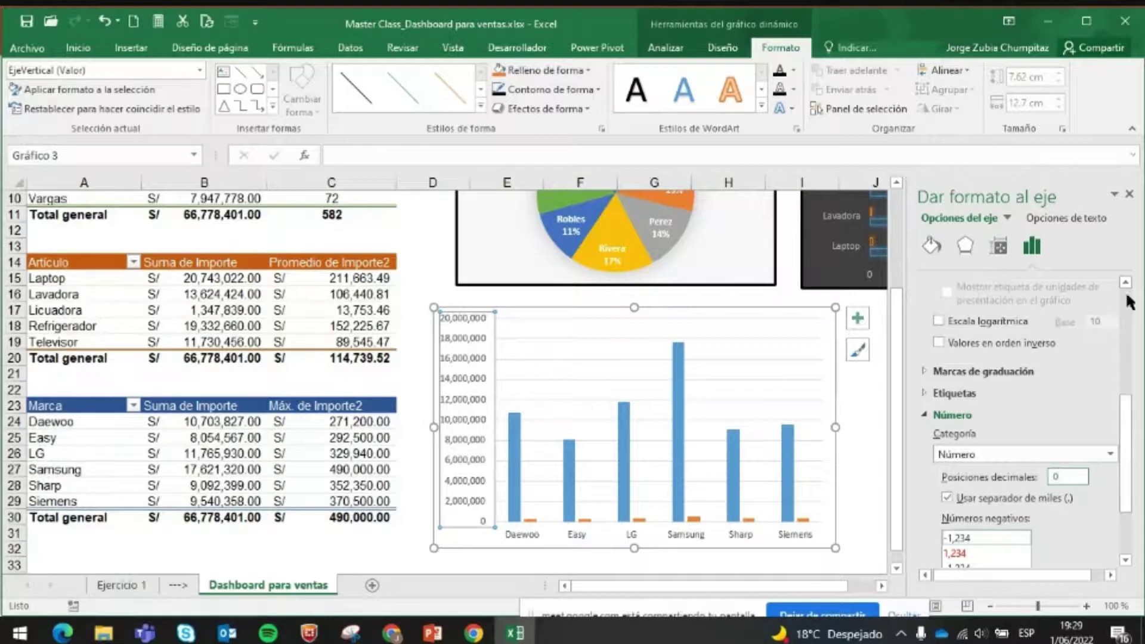
pyautogui.click(1128, 194)
# - Resize the brand chart to about 24.24 cm wide and 7.25 cm high so it spans beneath both upper charts
pyautogui.moveTo(830, 438); pyautogui.dragTo(1098, 430)
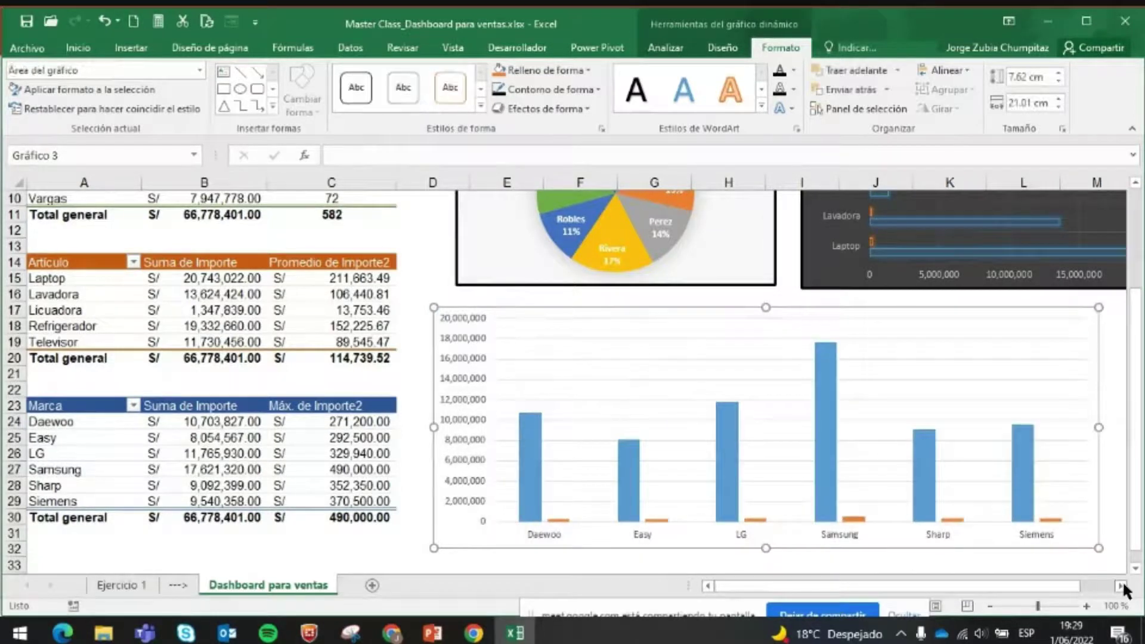
pyautogui.click(1120, 586)
pyautogui.click(1121, 586)
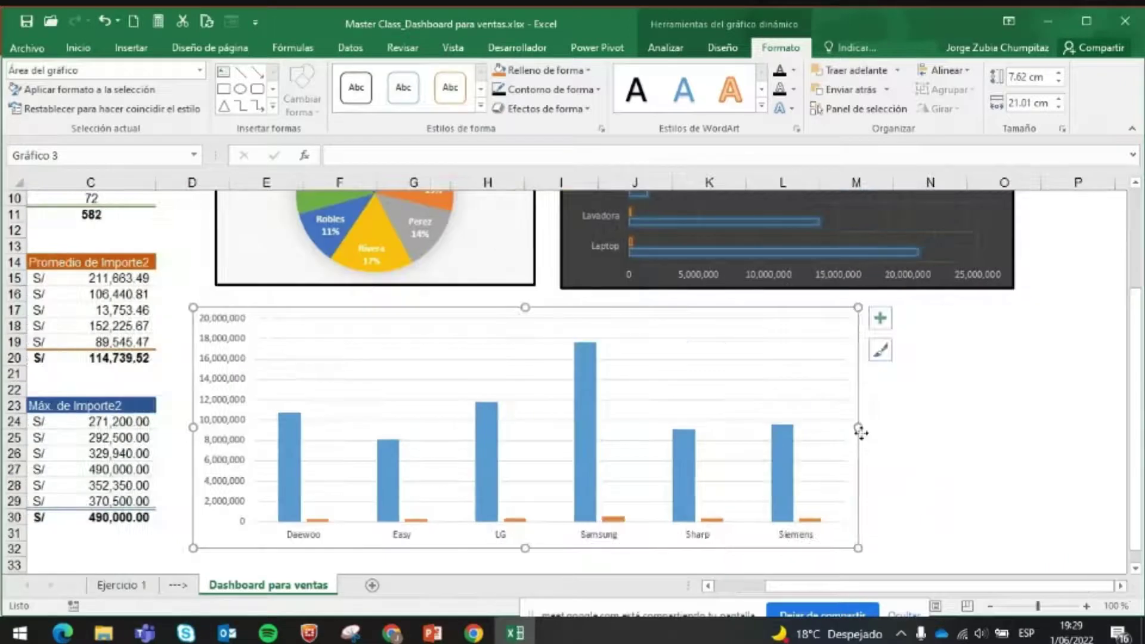
pyautogui.moveTo(860, 438); pyautogui.dragTo(991, 429)
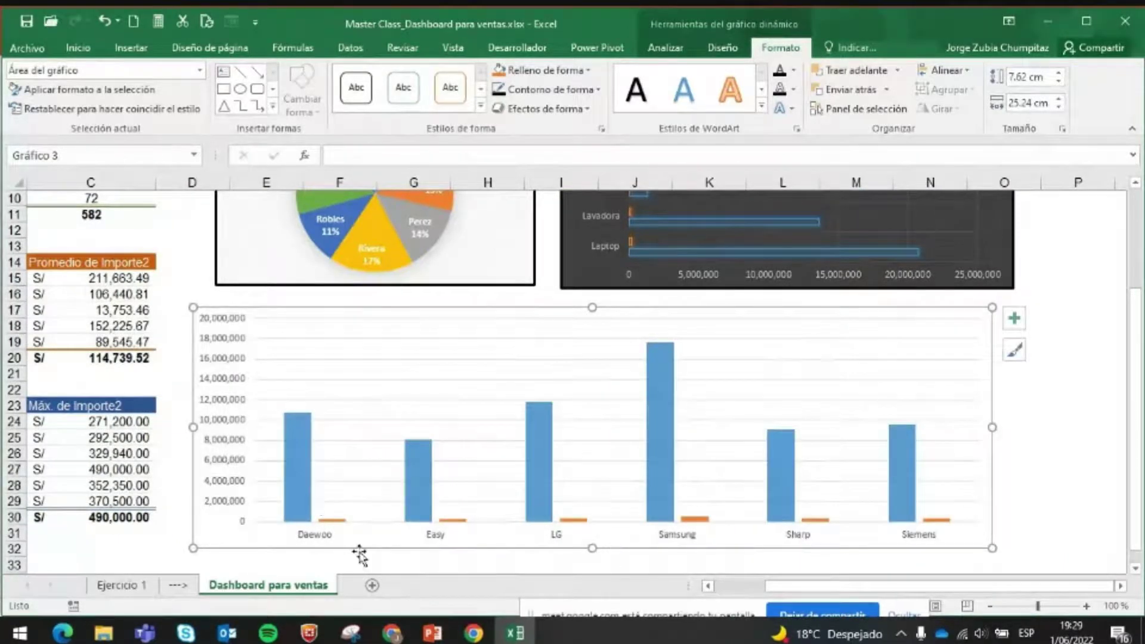
pyautogui.moveTo(191, 548); pyautogui.dragTo(225, 536)
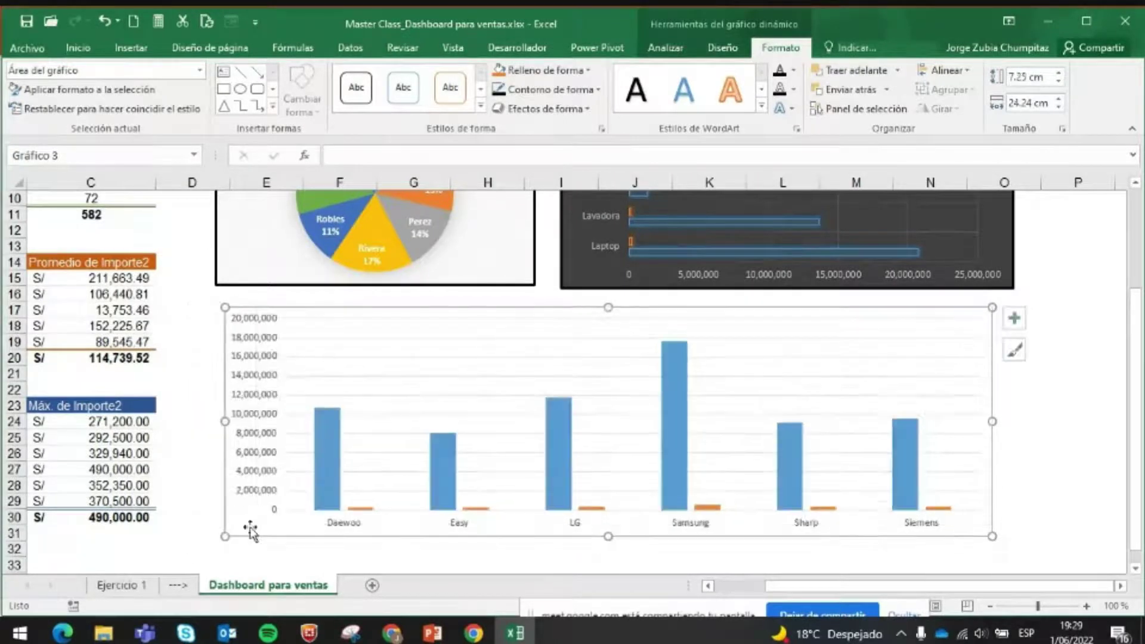
# - Apply the chart style Estilo 4 to the brand column chart
pyautogui.click(722, 47)
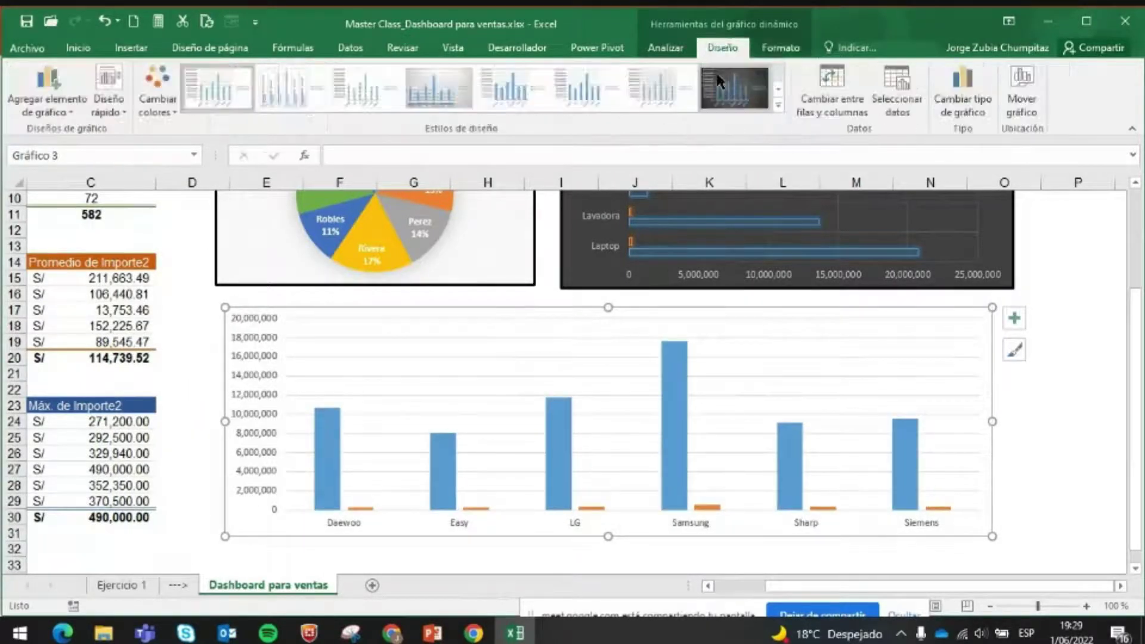
pyautogui.click(778, 105)
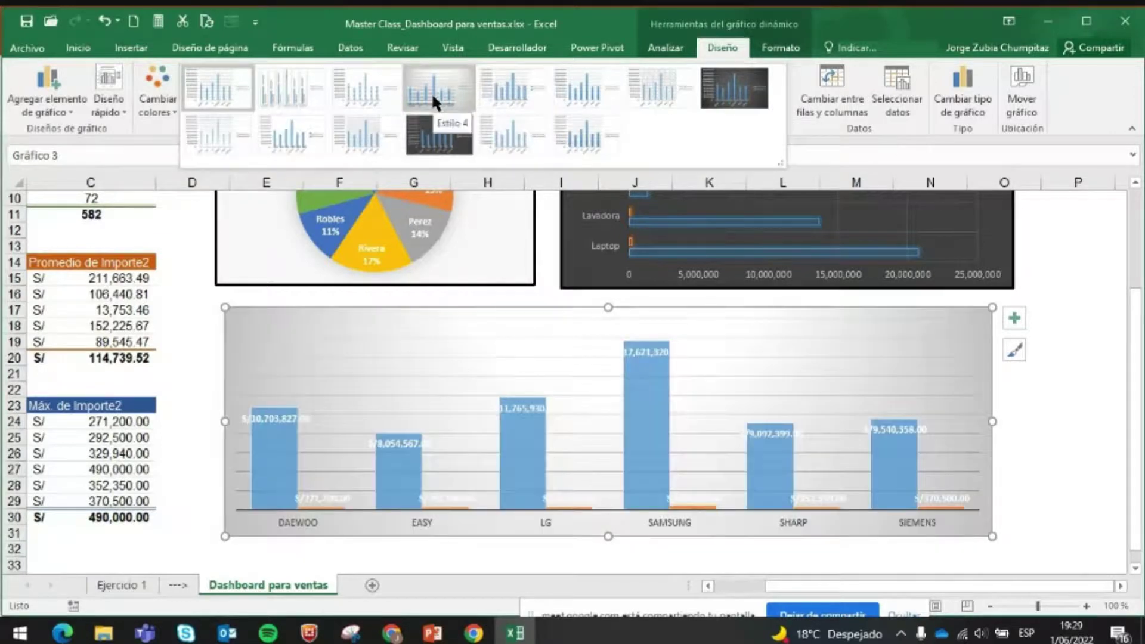
pyautogui.click(431, 92)
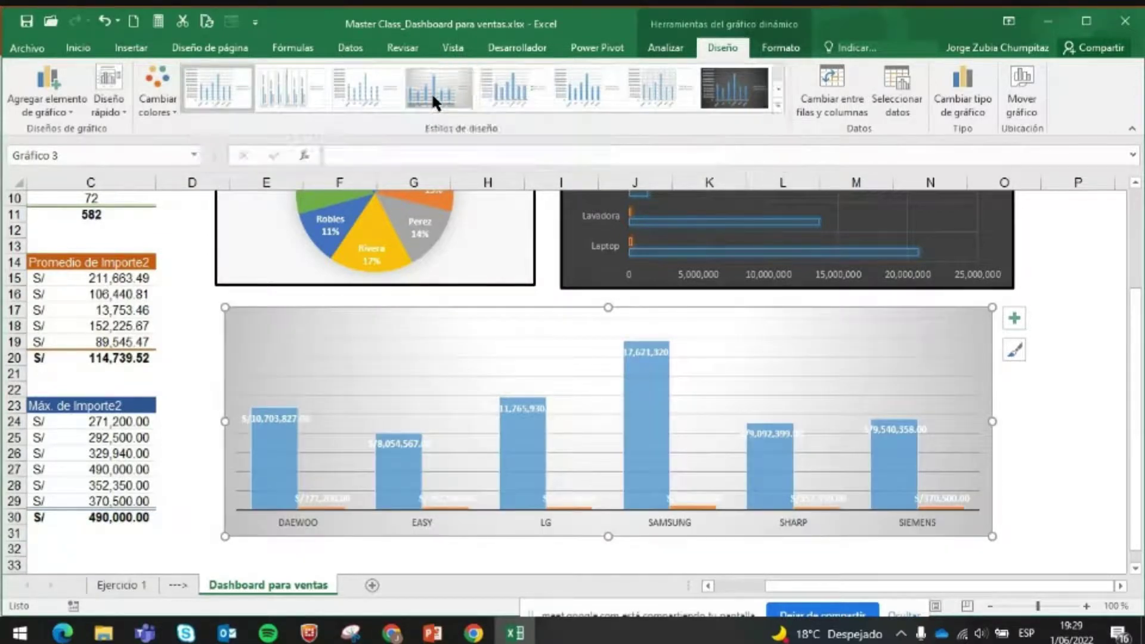
# - Apply the first quick layout, with a title and vertical axis, to the brand chart and delete its legend
pyautogui.click(113, 105)
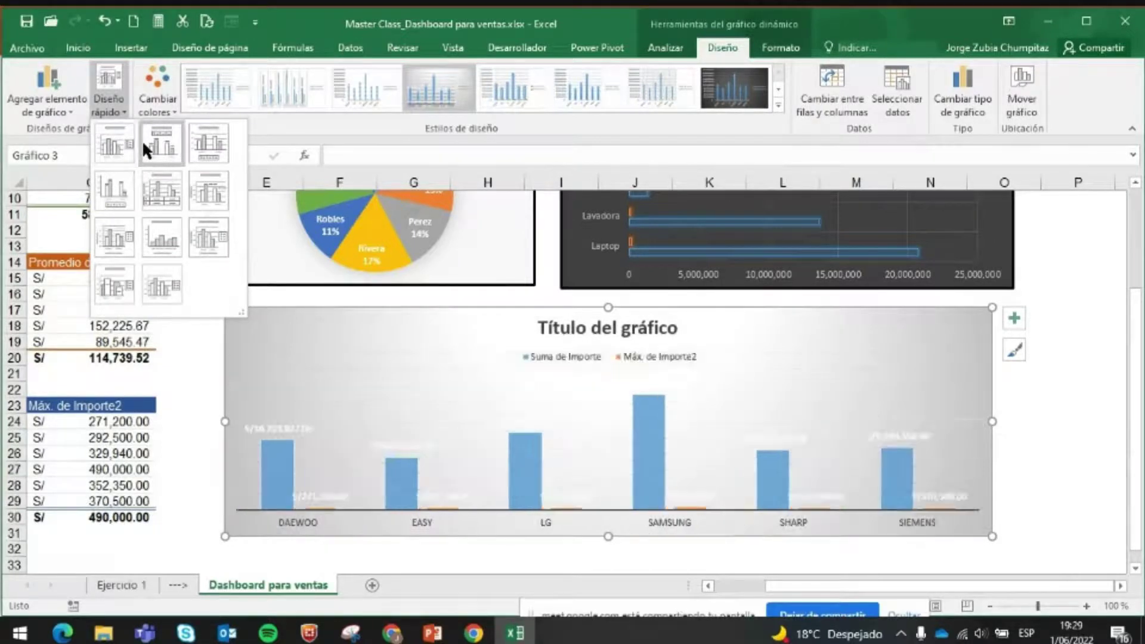
pyautogui.click(99, 142)
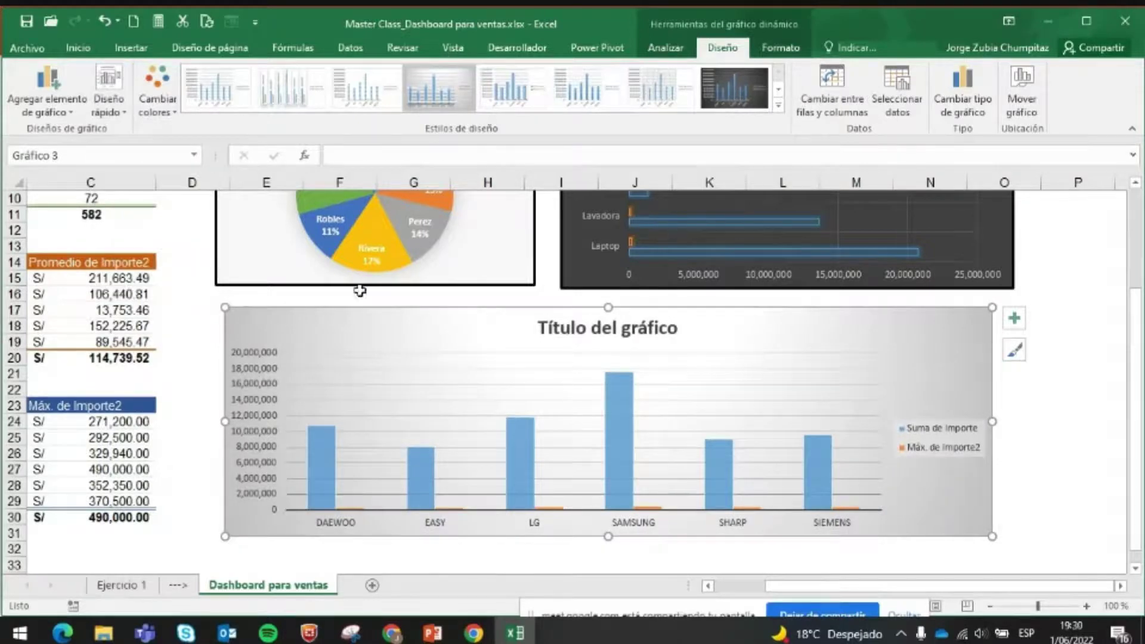
pyautogui.click(954, 439)
pyautogui.press('Delete')
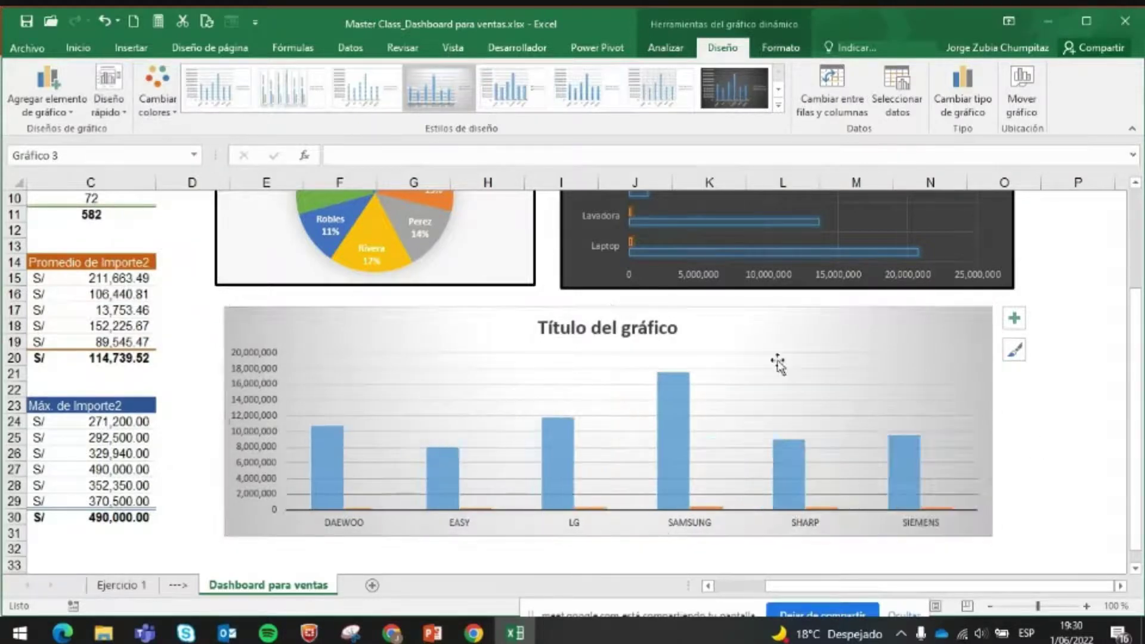
# - Change the brand chart's title to "Gráfico de ventas por marcas"
pyautogui.click(622, 327)
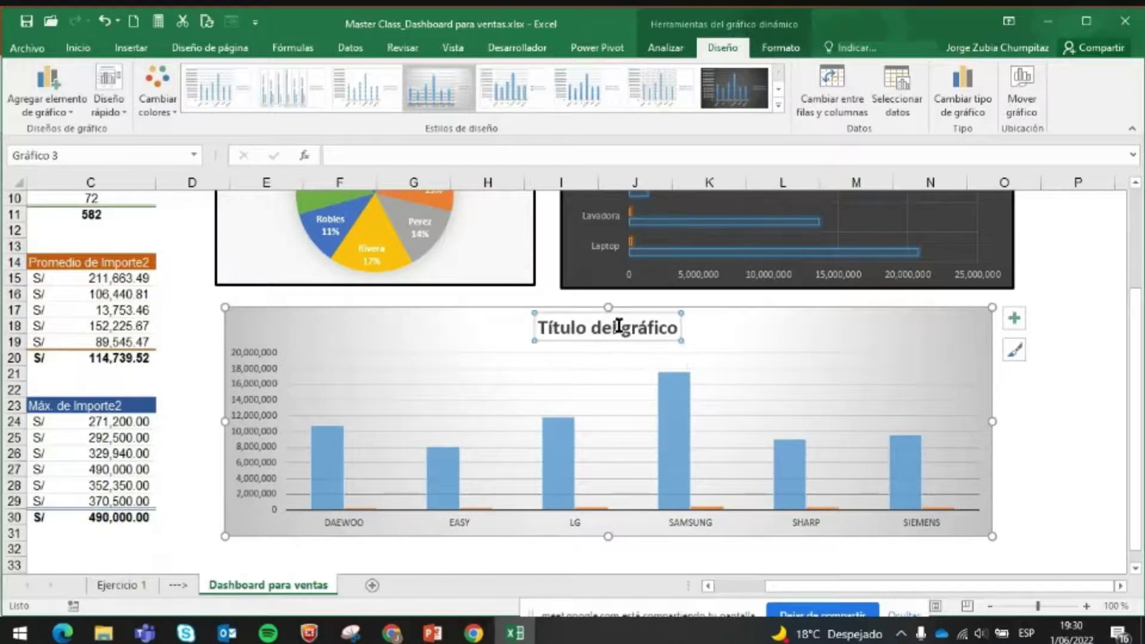
pyautogui.click(571, 327)
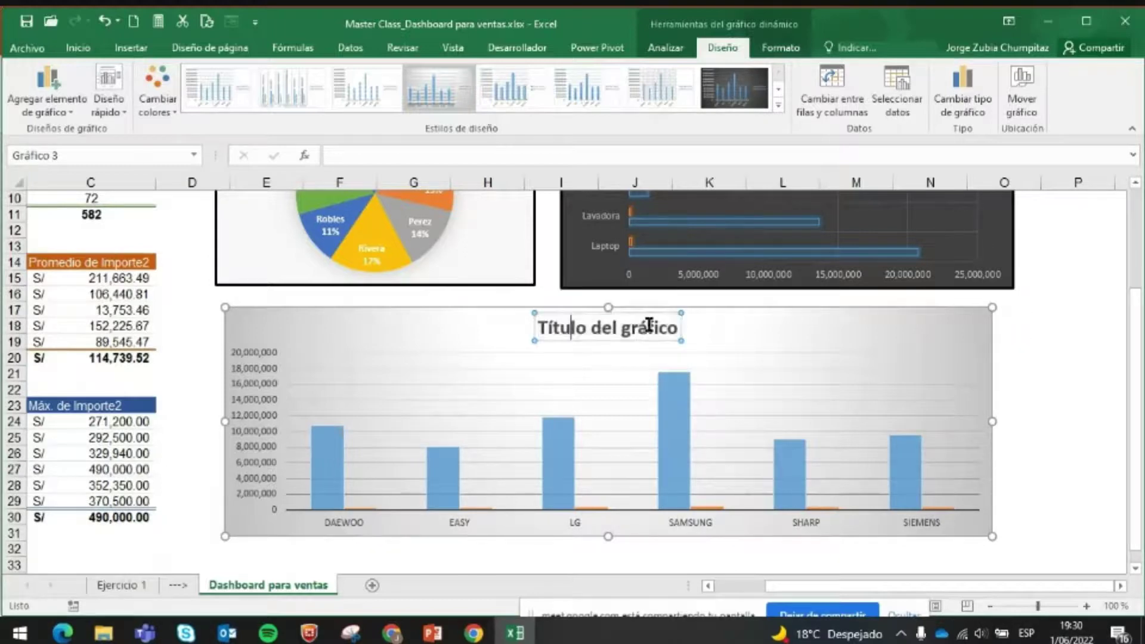
pyautogui.press('Delete')
pyautogui.press('Delete')
pyautogui.press('Delete')
pyautogui.press('Delete')
pyautogui.press('Delete')
pyautogui.press('Delete')
pyautogui.press('Delete')
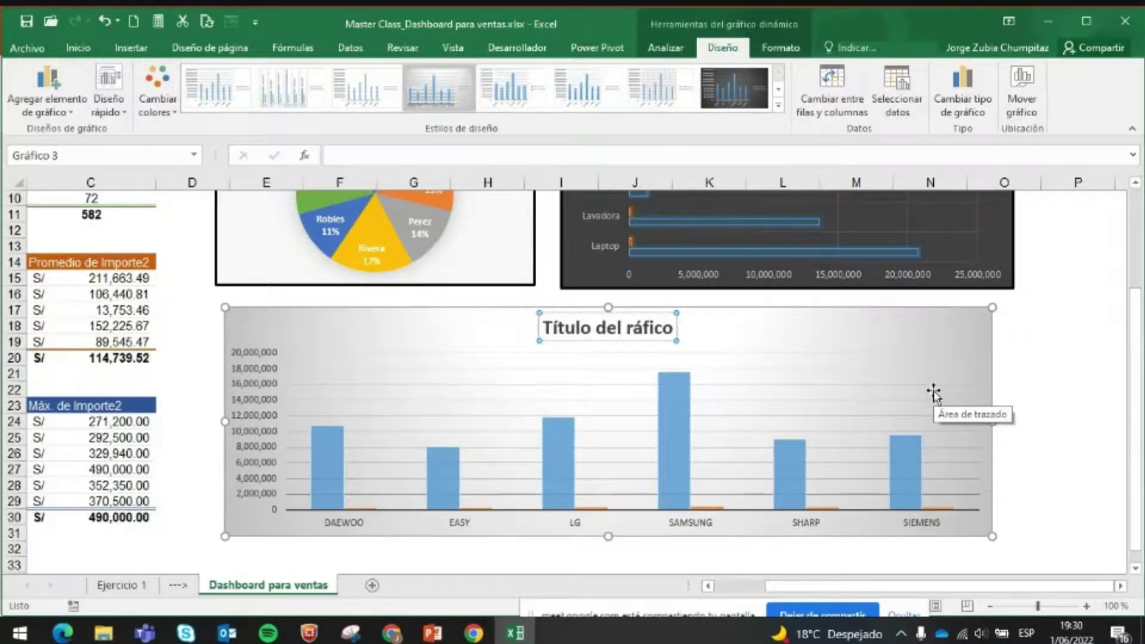
pyautogui.press('BackSpace')
pyautogui.press('BackSpace')
pyautogui.press('BackSpace')
pyautogui.press('BackSpace')
pyautogui.press('BackSpace')
pyautogui.write('G')
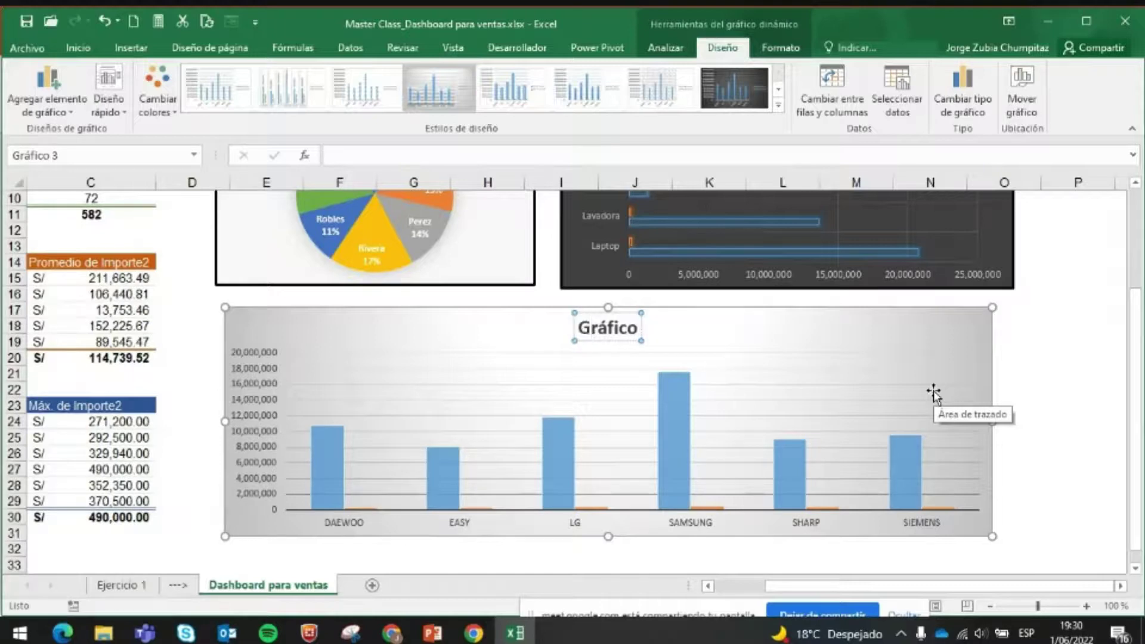
pyautogui.write('e vengtas po')
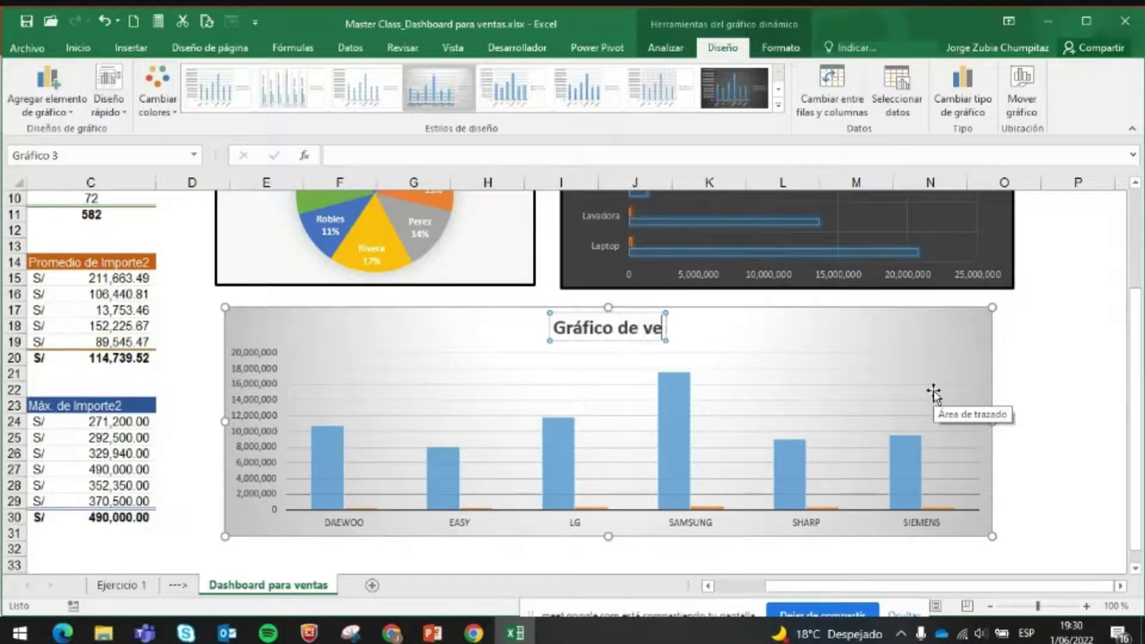
pyautogui.press('BackSpace')
pyautogui.press('BackSpace')
pyautogui.press('BackSpace')
pyautogui.press('BackSpace')
pyautogui.press('BackSpace')
pyautogui.press('BackSpace')
pyautogui.press('BackSpace')
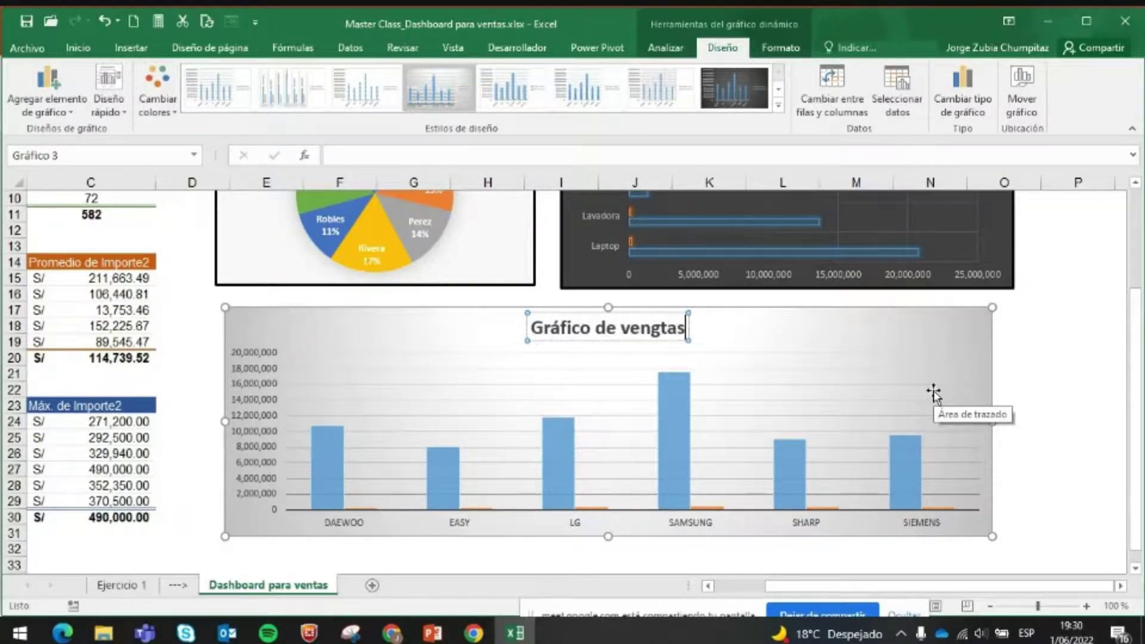
pyautogui.write('tas po')
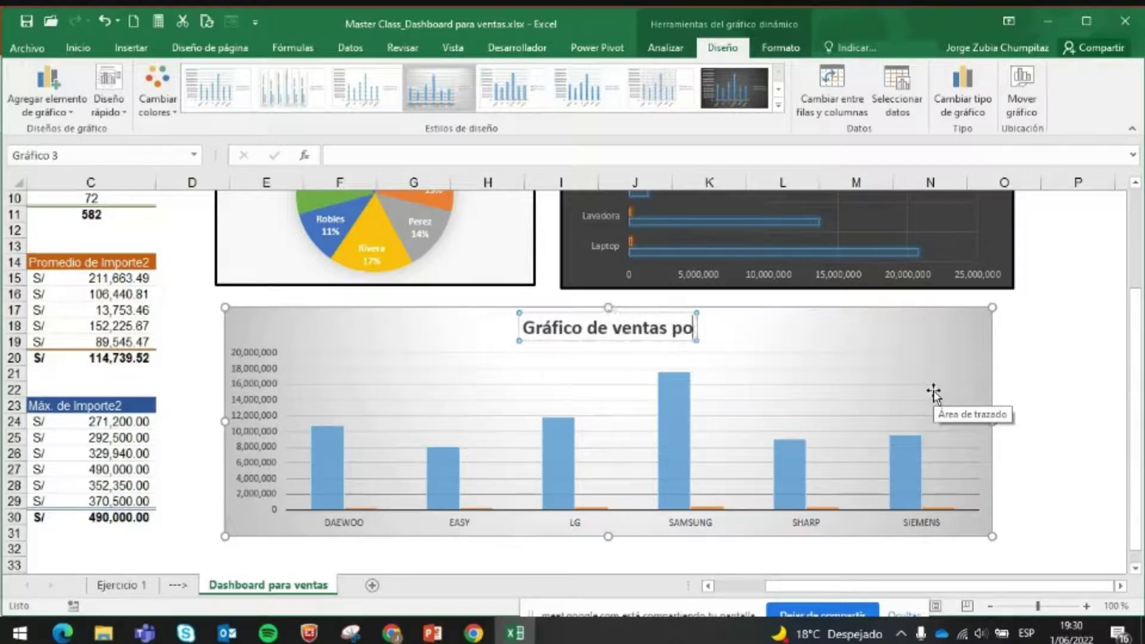
pyautogui.write('r marcas')
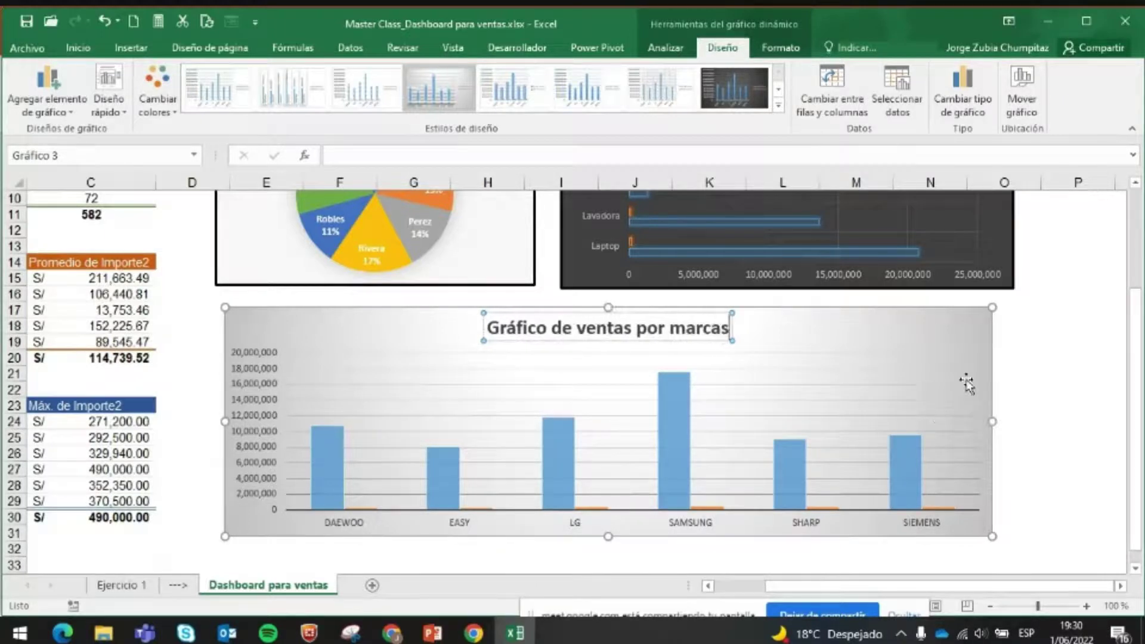
pyautogui.click(1085, 372)
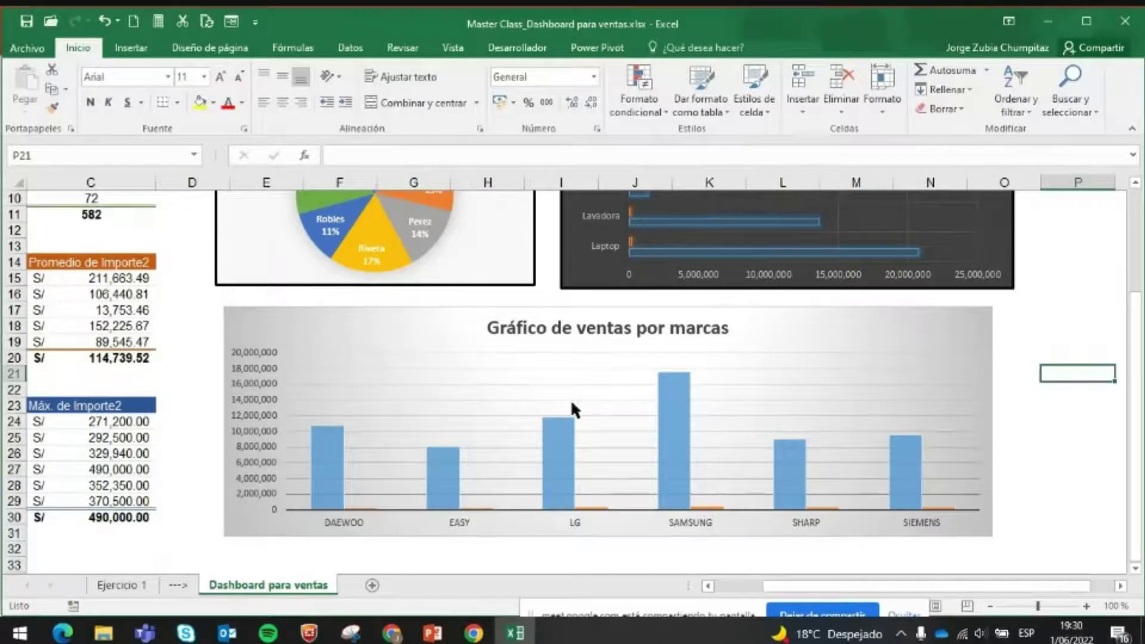
# - Give the brand chart a thicker black shape outline to match the two upper charts
pyautogui.moveTo(792, 585); pyautogui.dragTo(743, 585)
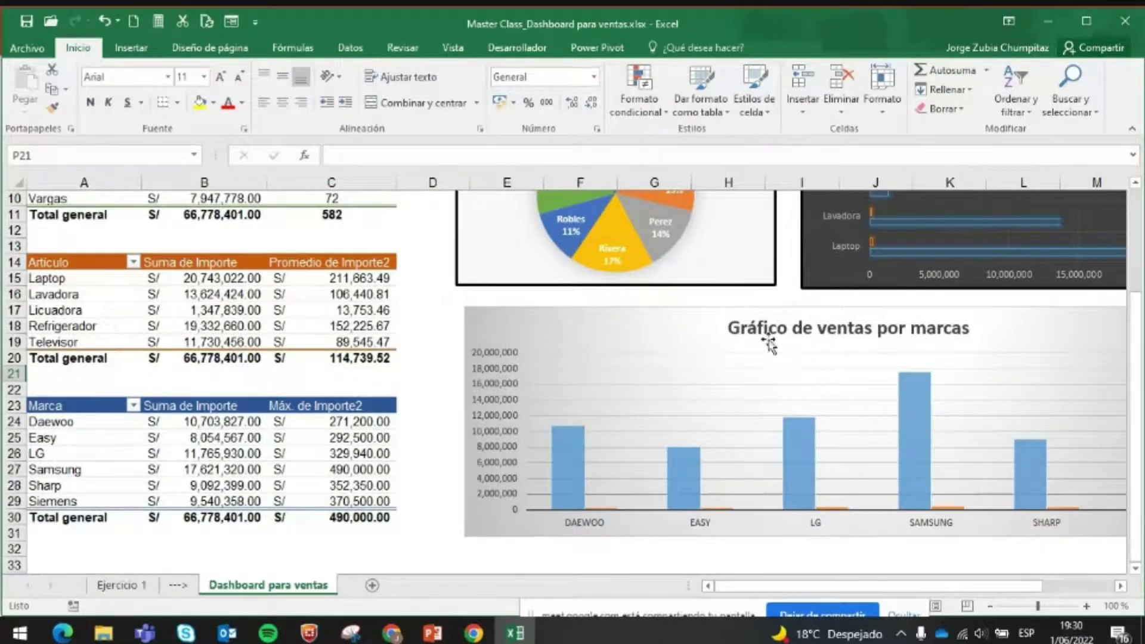
pyautogui.scroll(2, 276, 391)
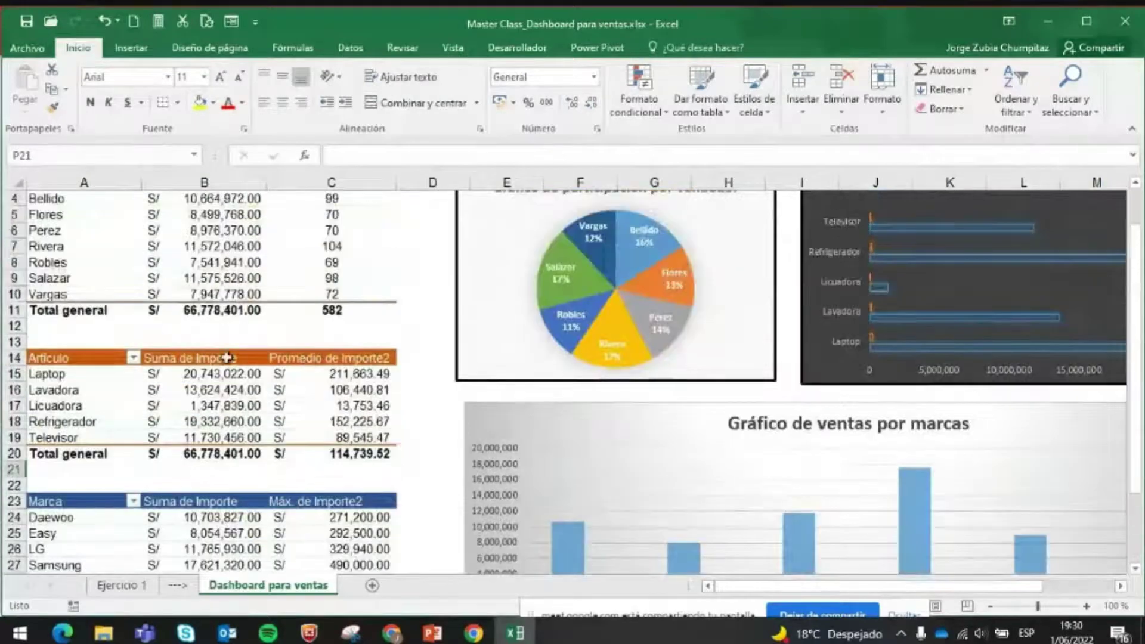
pyautogui.scroll(1, 276, 391)
pyautogui.scroll(-1, 1044, 477)
pyautogui.click(1044, 477)
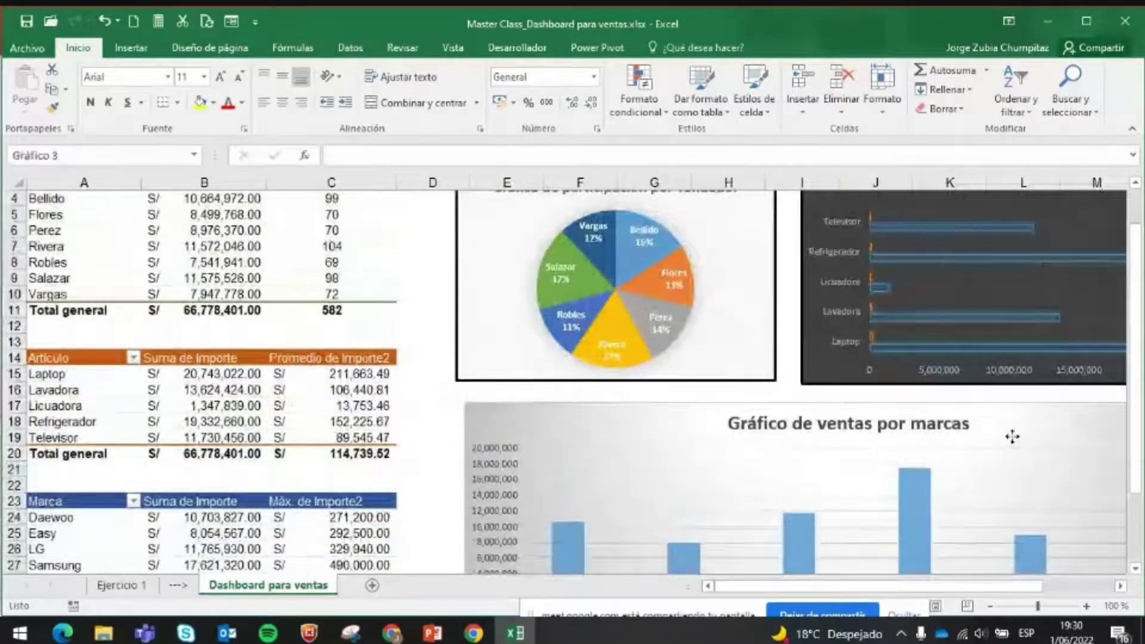
pyautogui.click(769, 49)
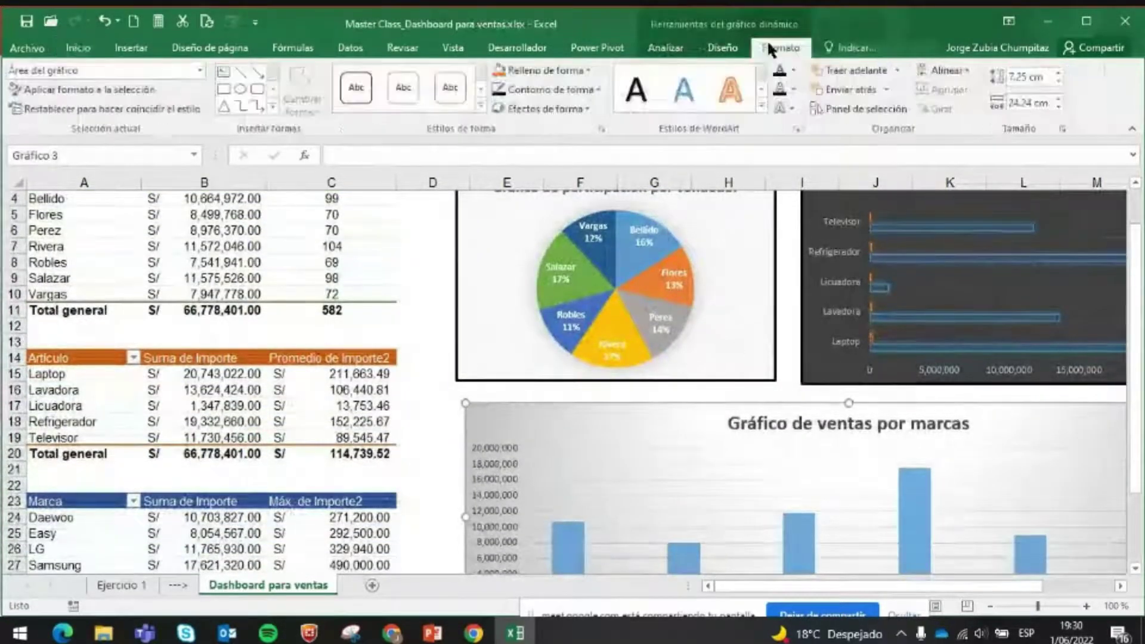
pyautogui.click(560, 90)
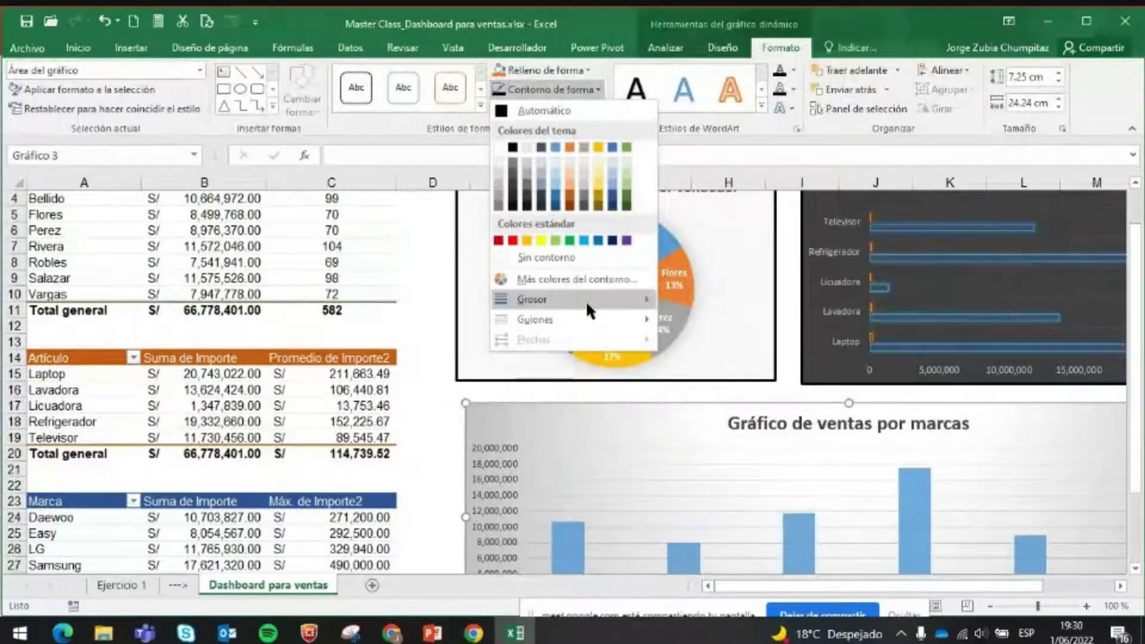
pyautogui.moveTo(585, 300)
pyautogui.click(738, 402)
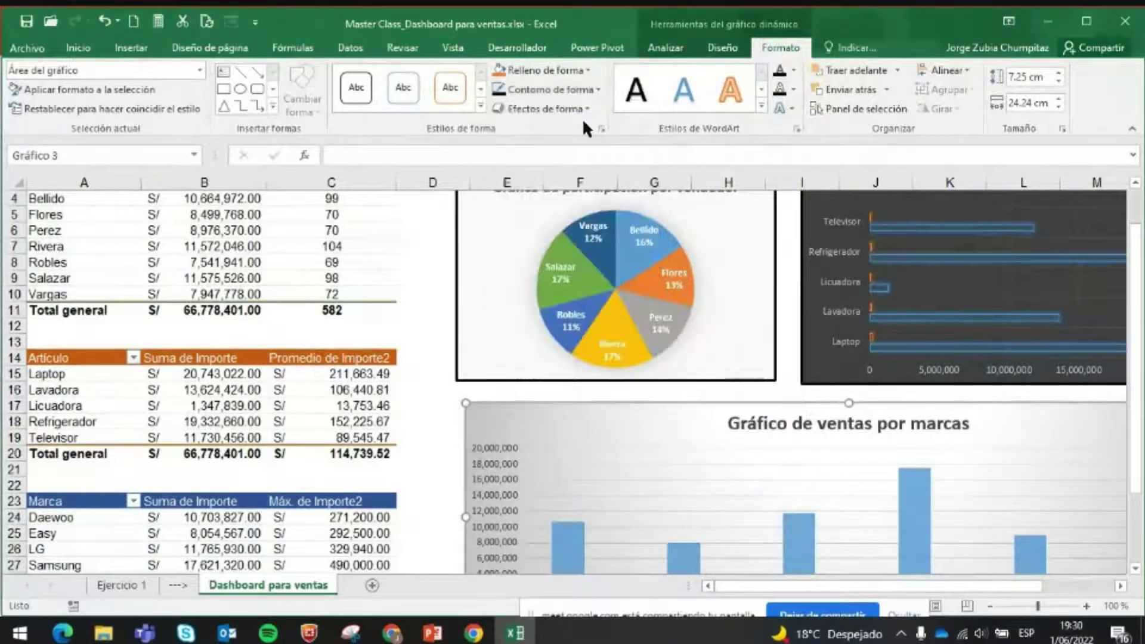
pyautogui.click(571, 90)
pyautogui.click(549, 126)
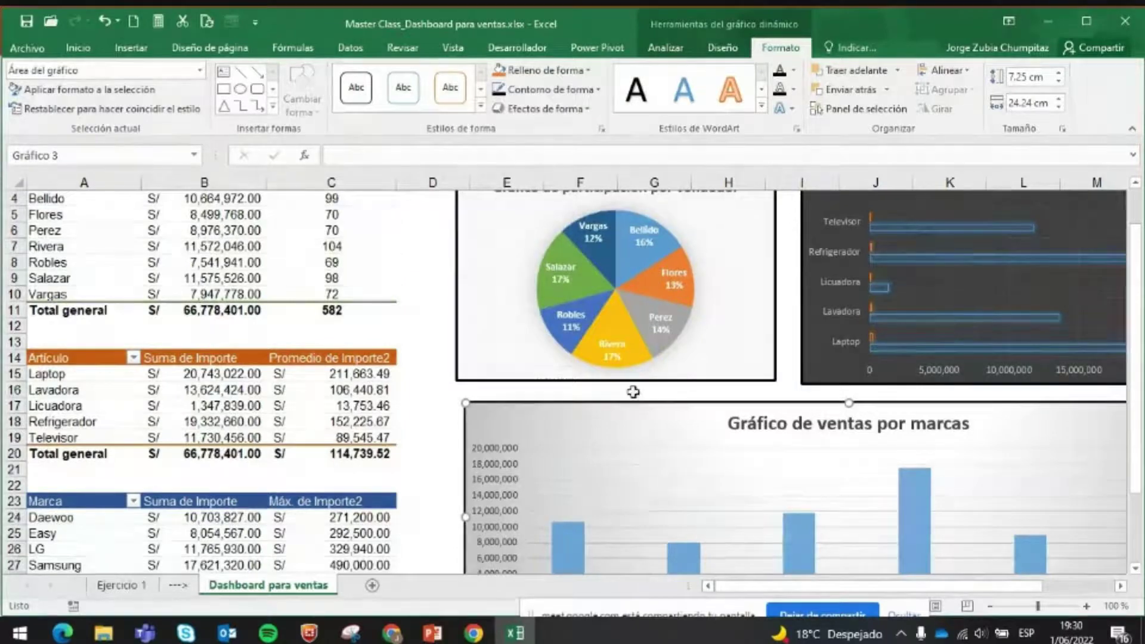
# - Insert a Vendedor slicer for the seller pivot table
pyautogui.keyDown('ctrl'); pyautogui.scroll(-1, 762, 480); pyautogui.keyUp('ctrl')
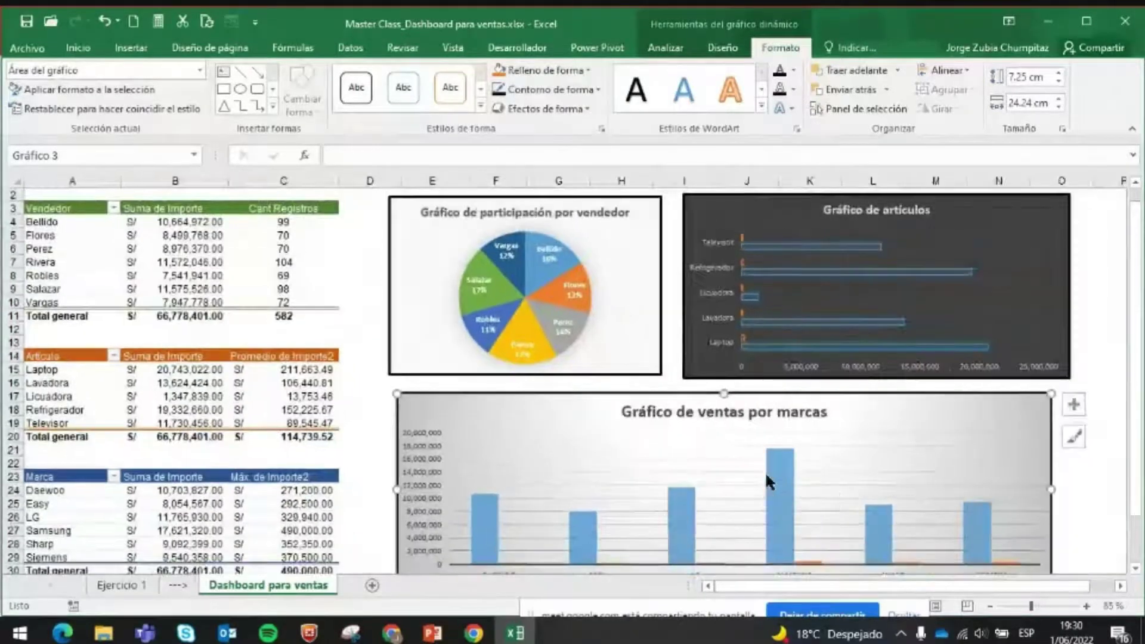
pyautogui.keyDown('ctrl'); pyautogui.scroll(-1, 763, 477); pyautogui.keyUp('ctrl')
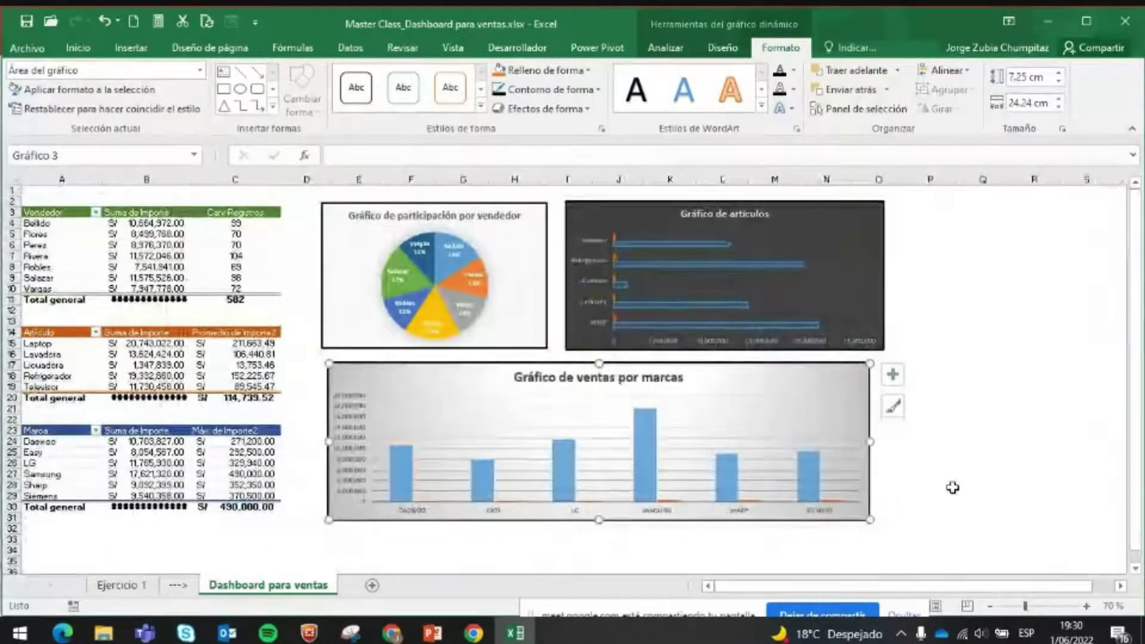
pyautogui.keyDown('ctrl'); pyautogui.scroll(1, 950, 484); pyautogui.keyUp('ctrl')
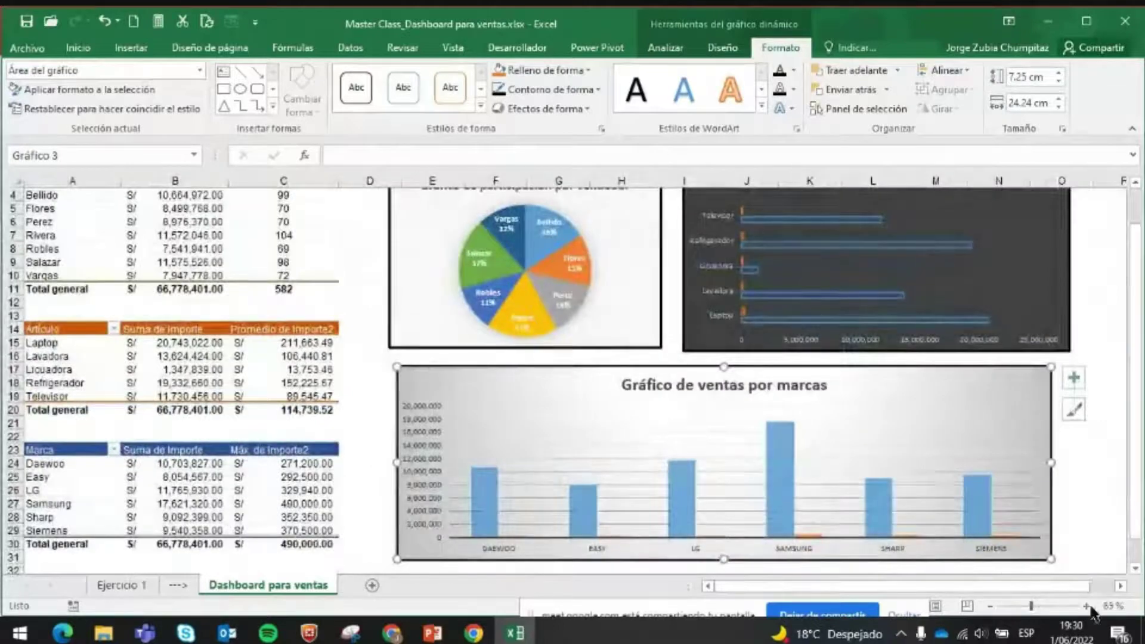
pyautogui.click(990, 606)
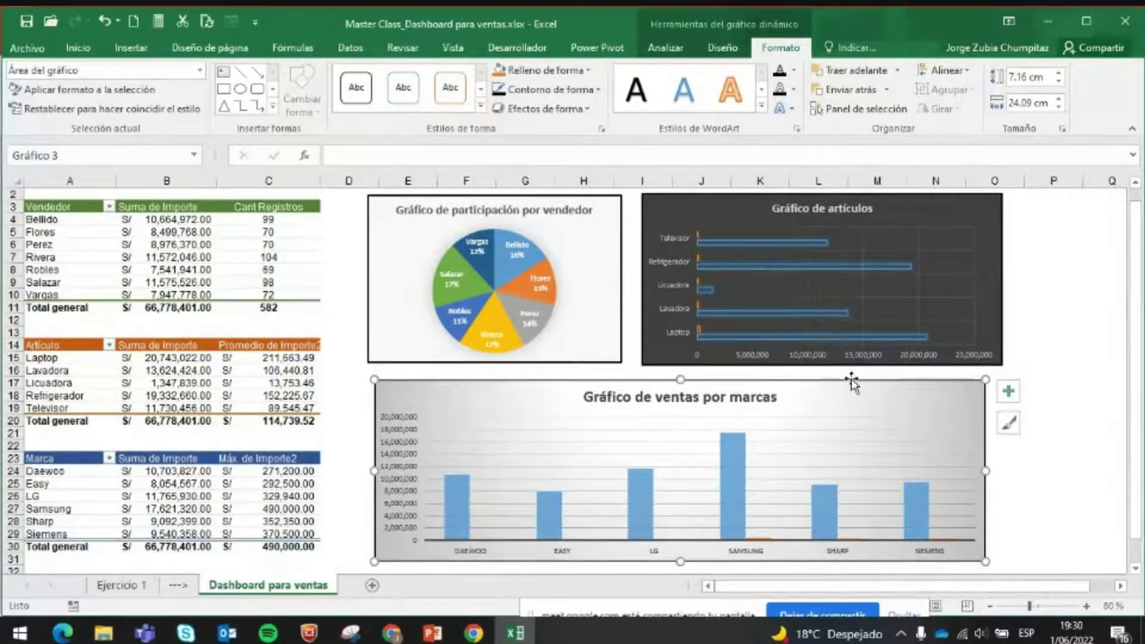
pyautogui.click(173, 257)
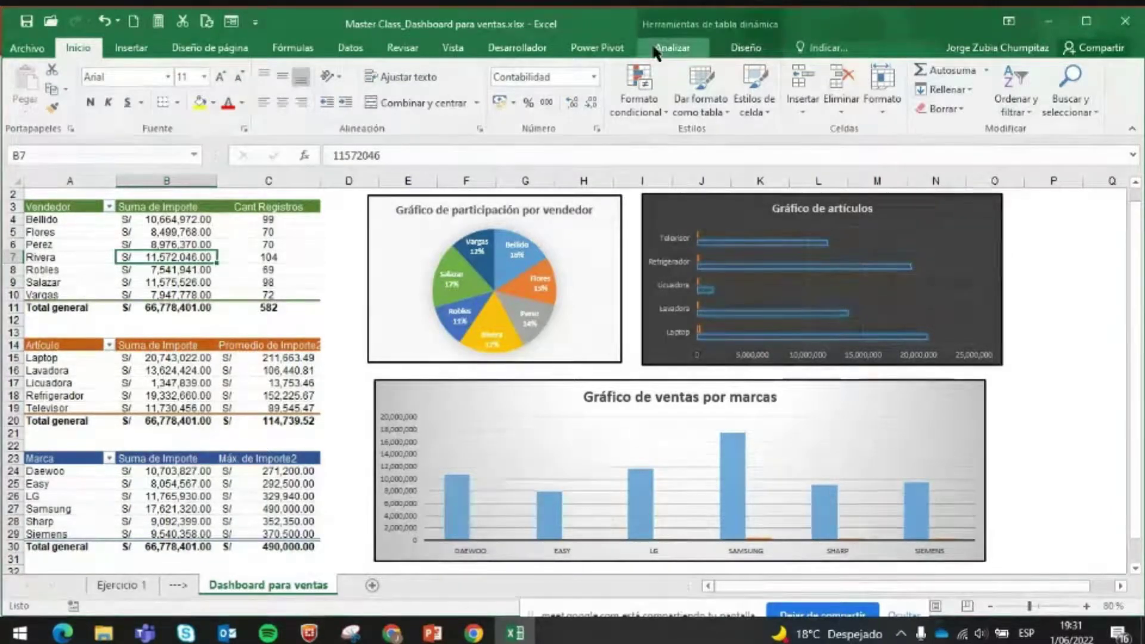
pyautogui.moveTo(205, 246)
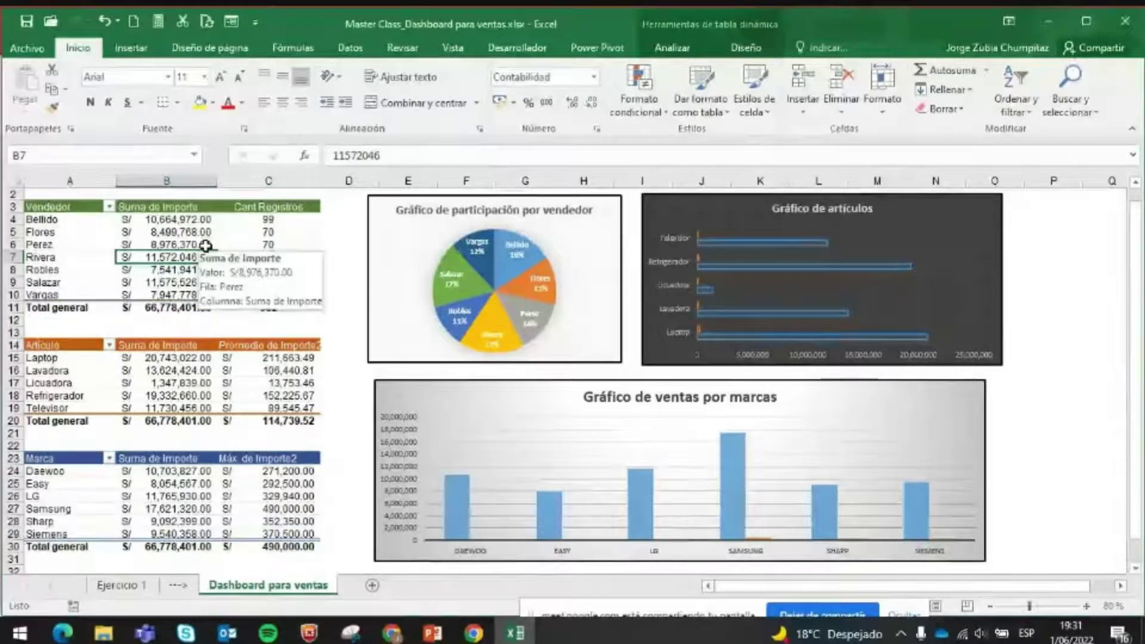
pyautogui.click(674, 47)
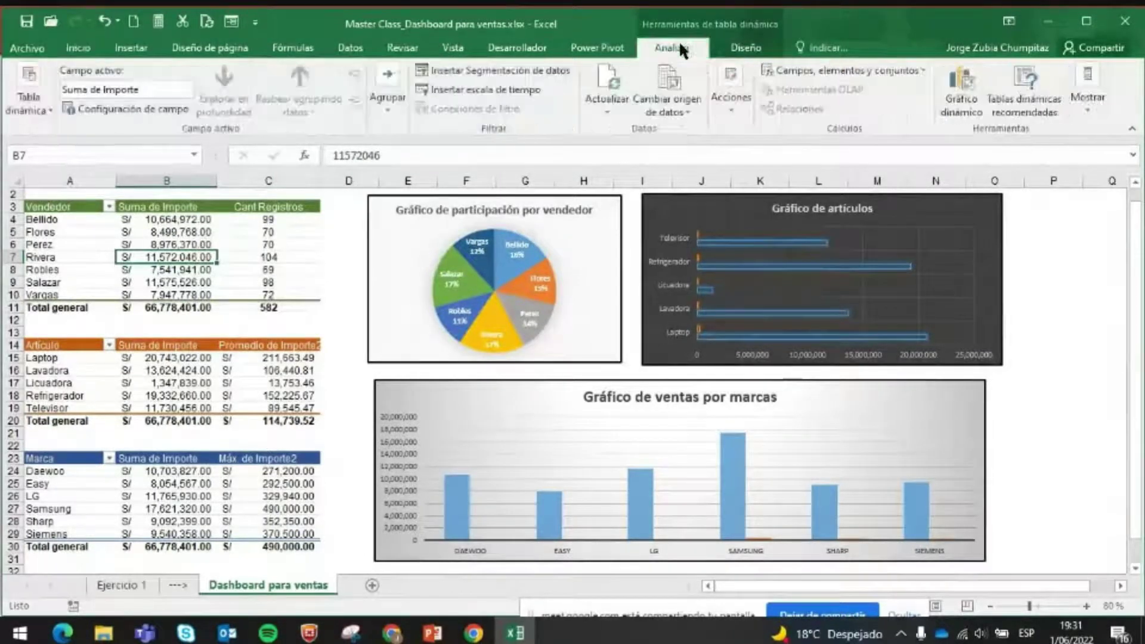
pyautogui.click(492, 69)
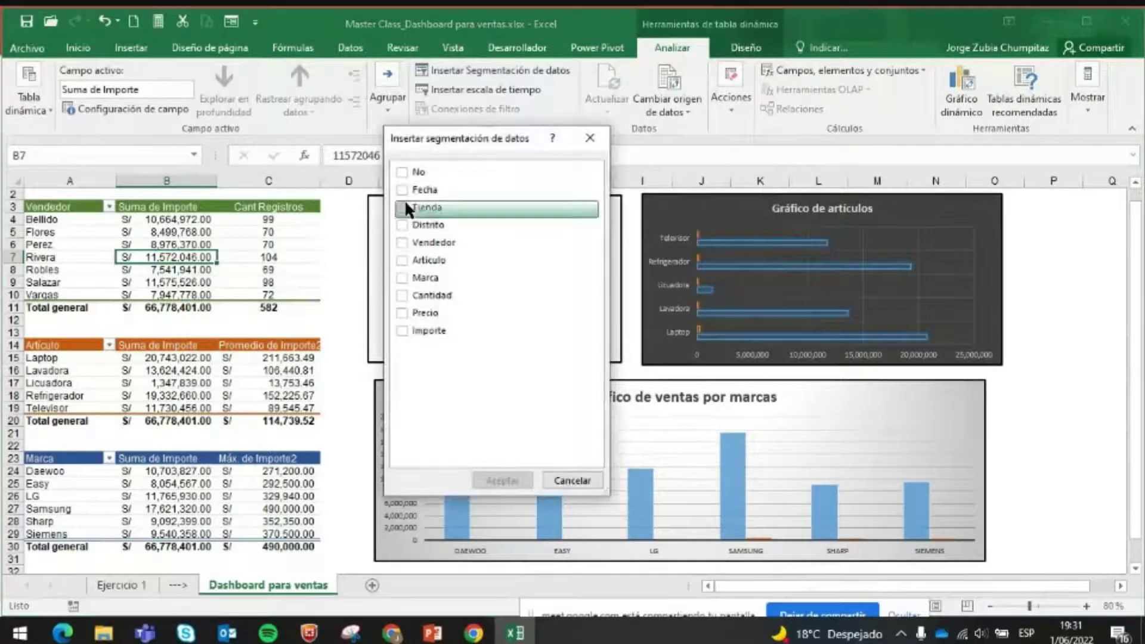
pyautogui.click(400, 242)
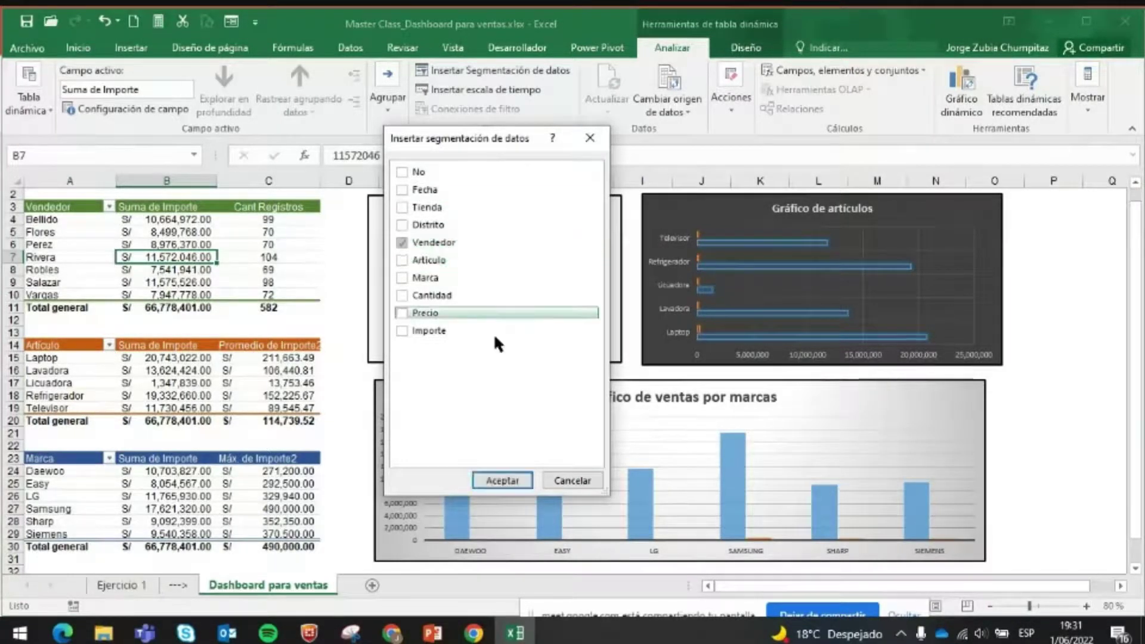
pyautogui.click(502, 480)
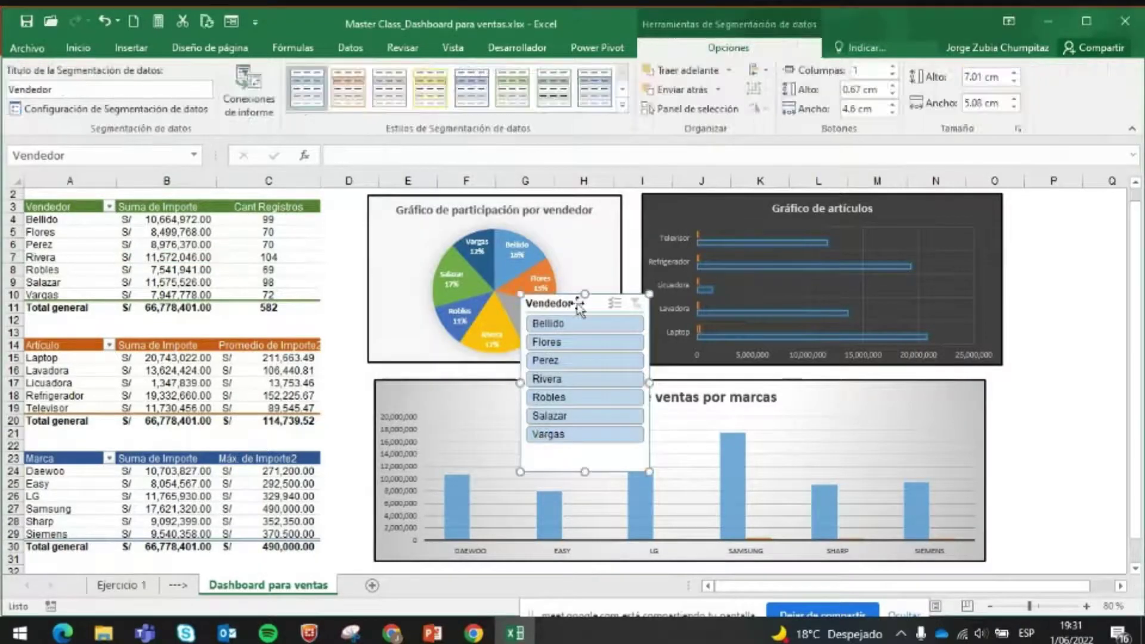
# - Place the Vendedor slicer beside the brand chart and reduce its height to about 6.47 cm
pyautogui.moveTo(572, 296); pyautogui.dragTo(1046, 373)
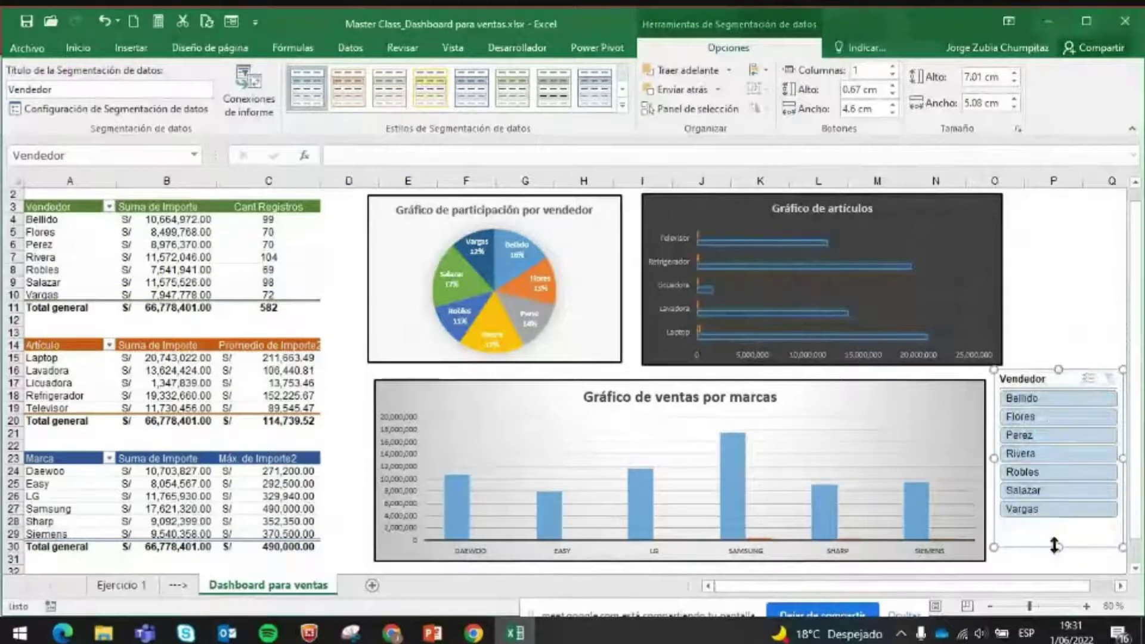
pyautogui.moveTo(1053, 543); pyautogui.dragTo(1055, 532)
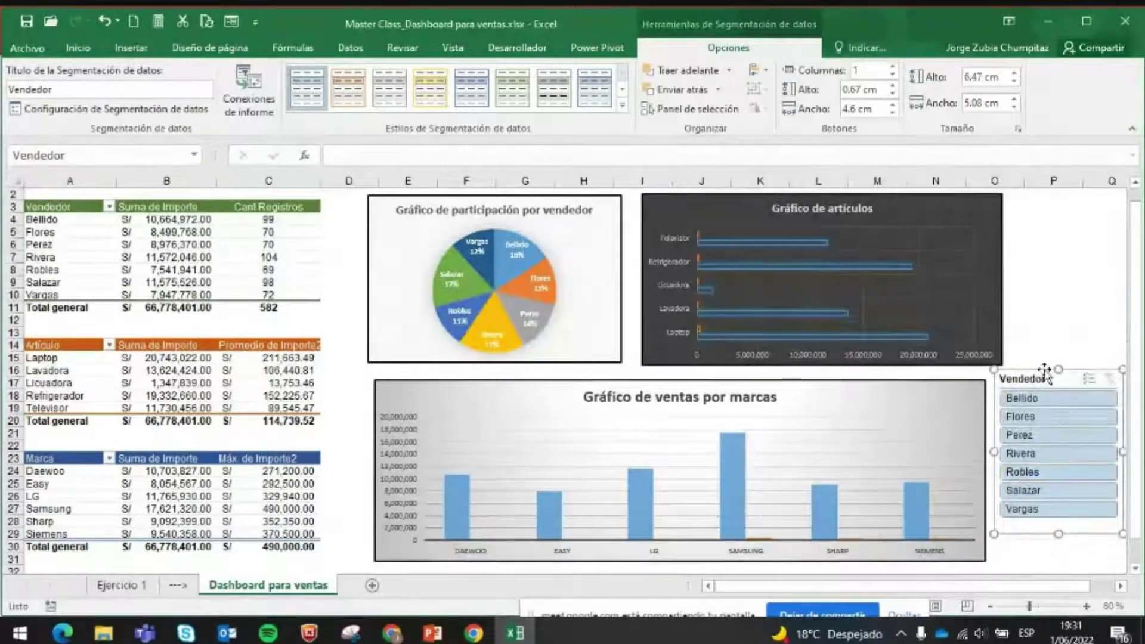
pyautogui.moveTo(1043, 370); pyautogui.dragTo(1044, 386)
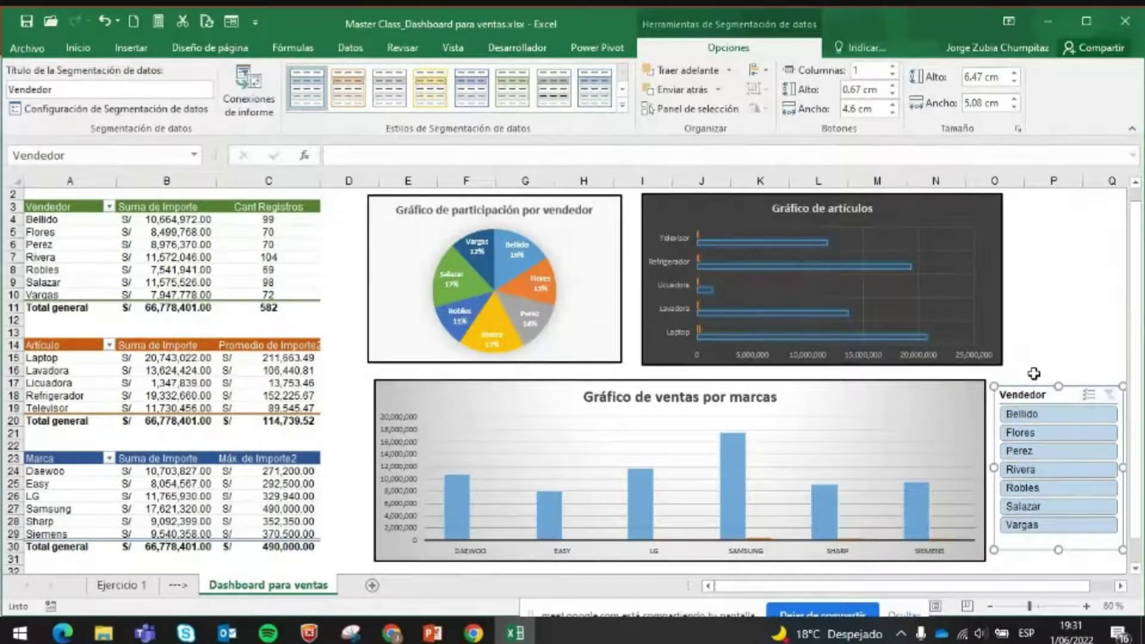
# - Try the Vendedor slicer by filtering the seller table to the first four sellers, and clear the filter
pyautogui.click(1021, 431)
pyautogui.click(1023, 469)
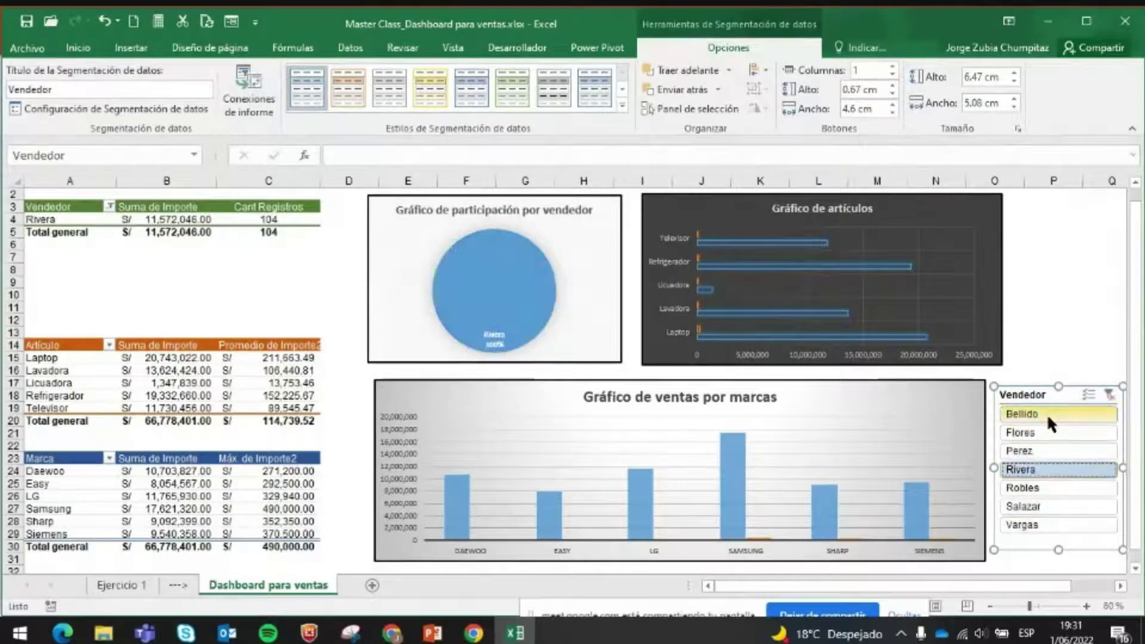
pyautogui.click(1046, 413)
pyautogui.keyDown('ctrl'); pyautogui.click(1046, 464); pyautogui.keyUp('ctrl')
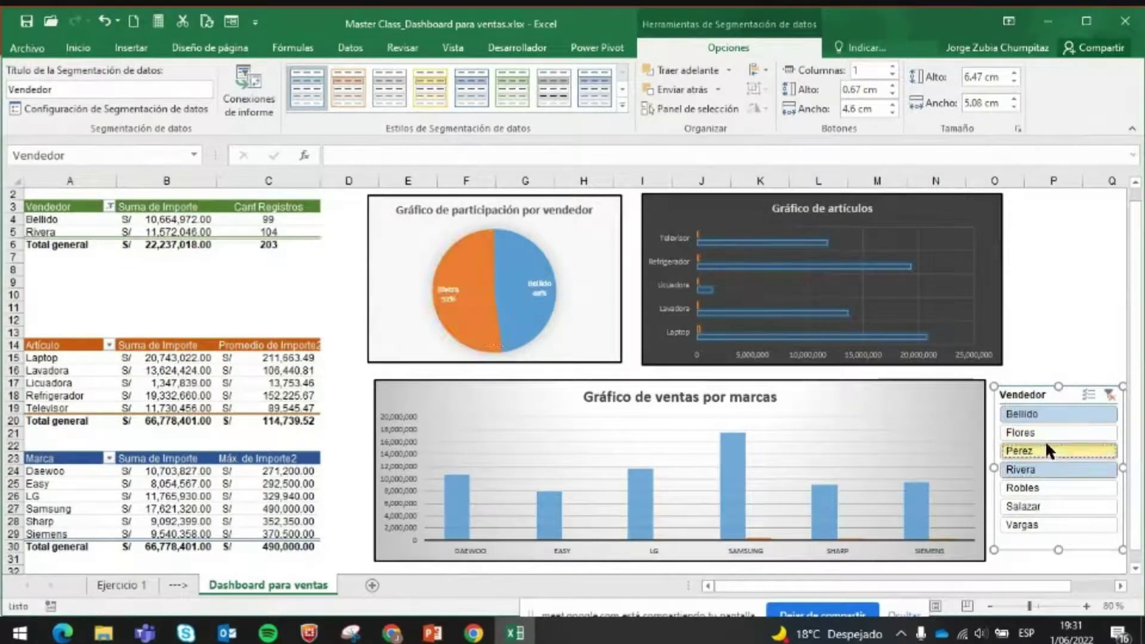
pyautogui.keyDown('ctrl'); pyautogui.click(1046, 448); pyautogui.keyUp('ctrl')
pyautogui.keyDown('ctrl'); pyautogui.click(1042, 431); pyautogui.keyUp('ctrl')
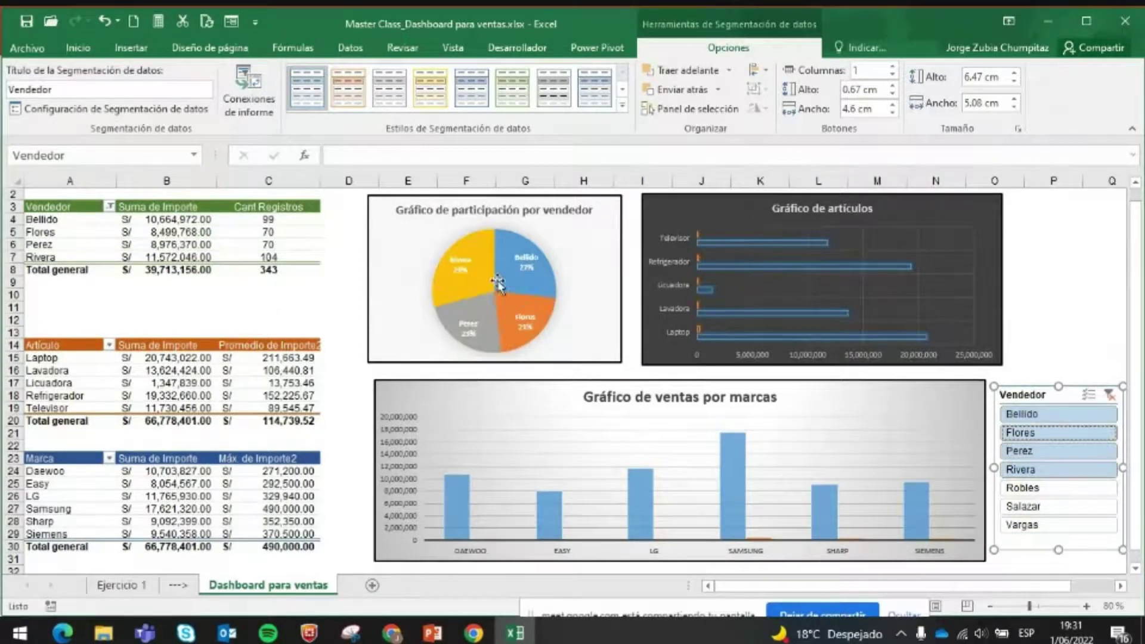
pyautogui.moveTo(480, 282)
pyautogui.click(1110, 394)
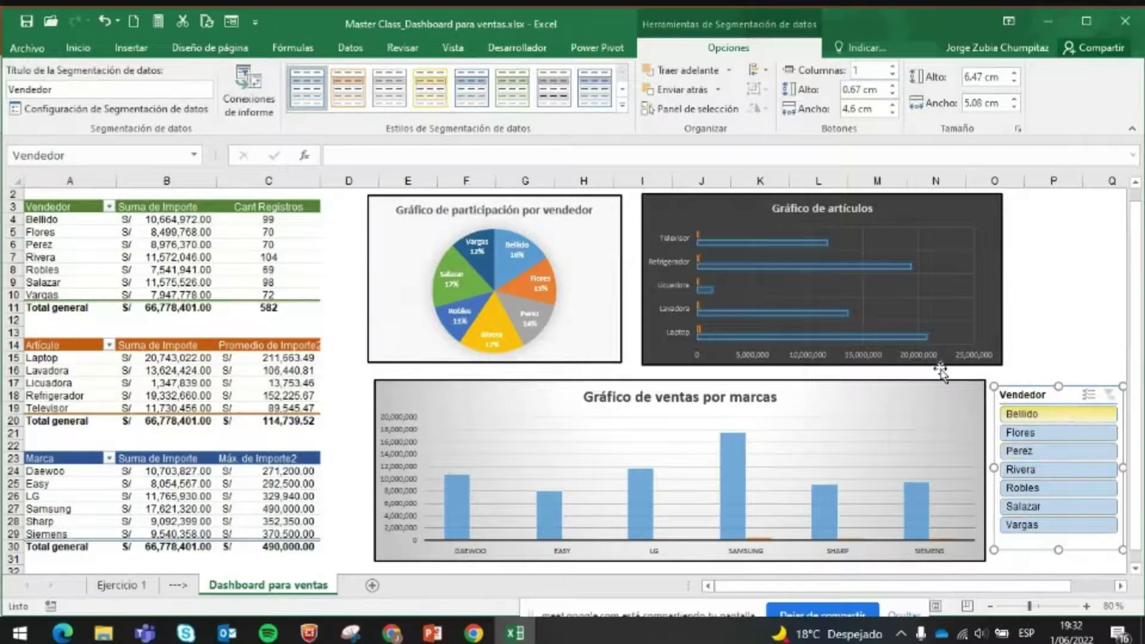
# - Connect the Vendedor slicer to TablaDinámica2 and TablaDinámica3 as well as TablaDinámica1
pyautogui.click(256, 105)
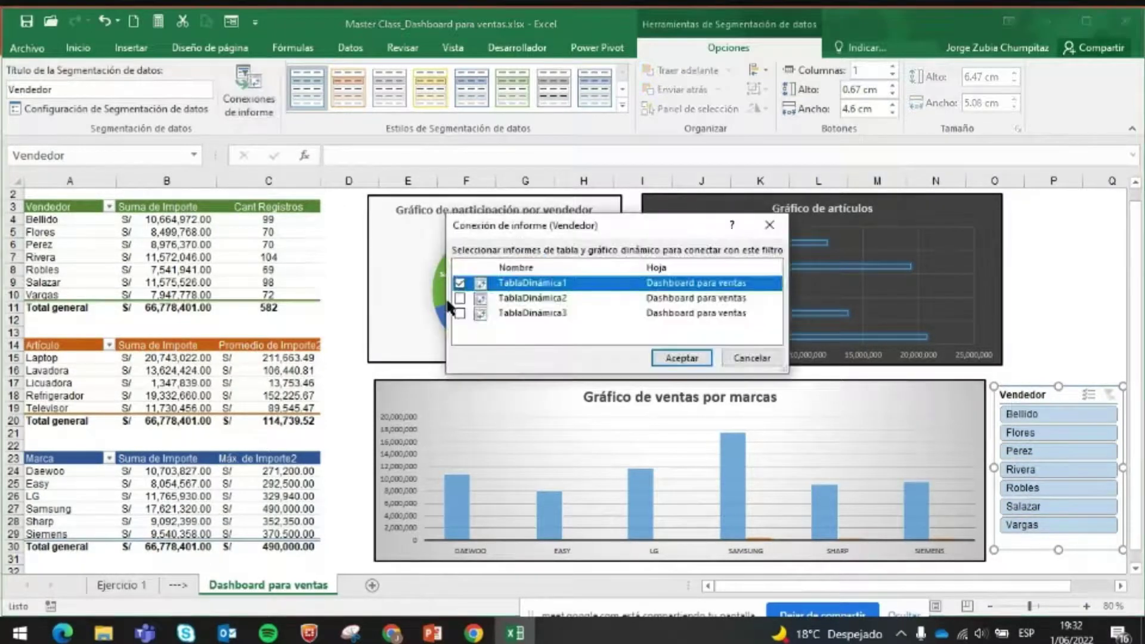
pyautogui.moveTo(487, 225); pyautogui.dragTo(455, 235)
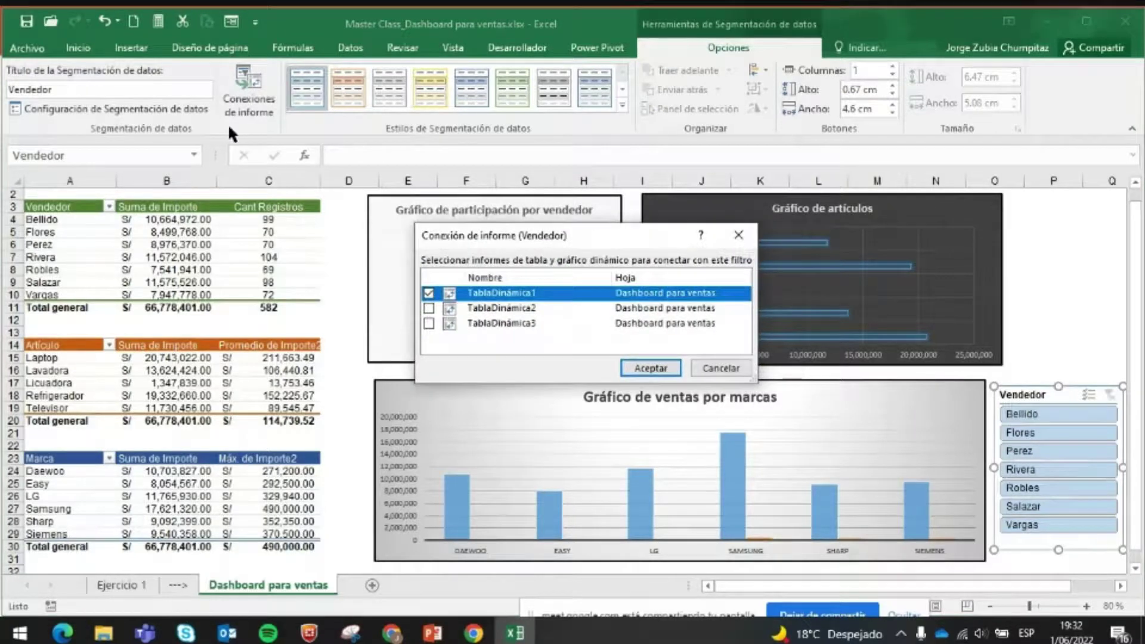
pyautogui.click(427, 309)
pyautogui.click(427, 323)
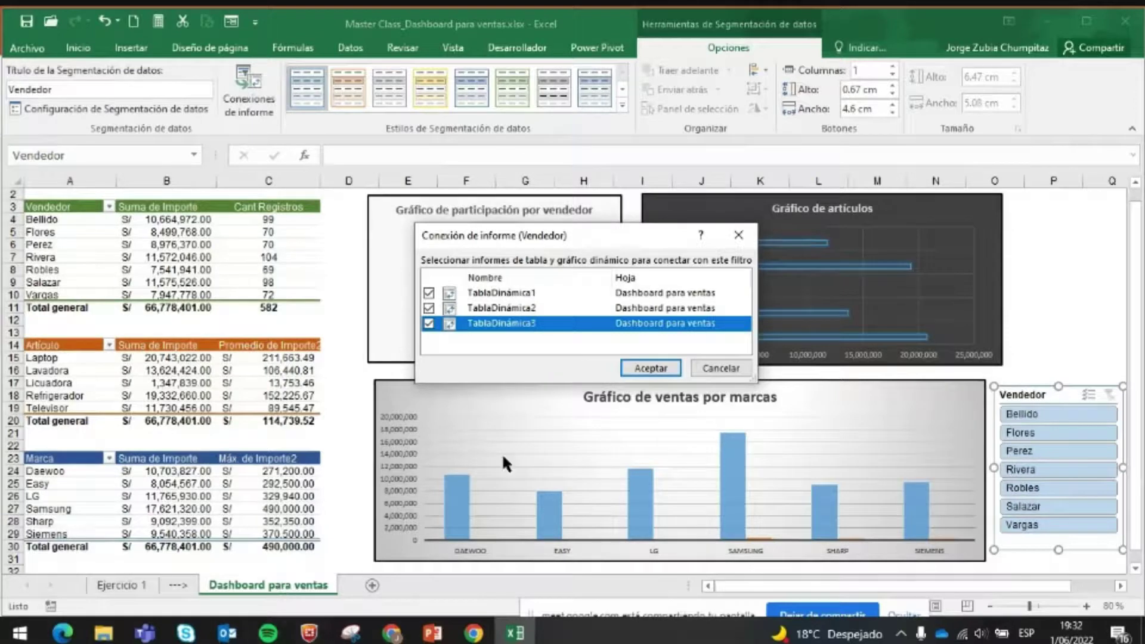
pyautogui.click(651, 368)
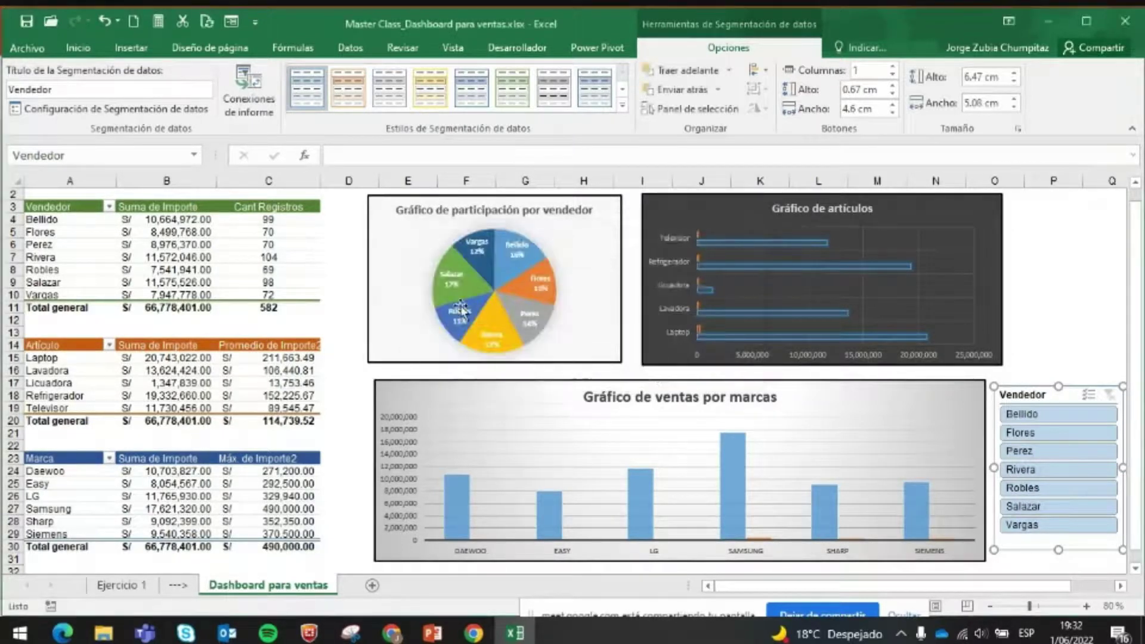
# - Use the slicer to filter the connected pivot tables and charts to every seller except the fourth
pyautogui.click(1063, 414)
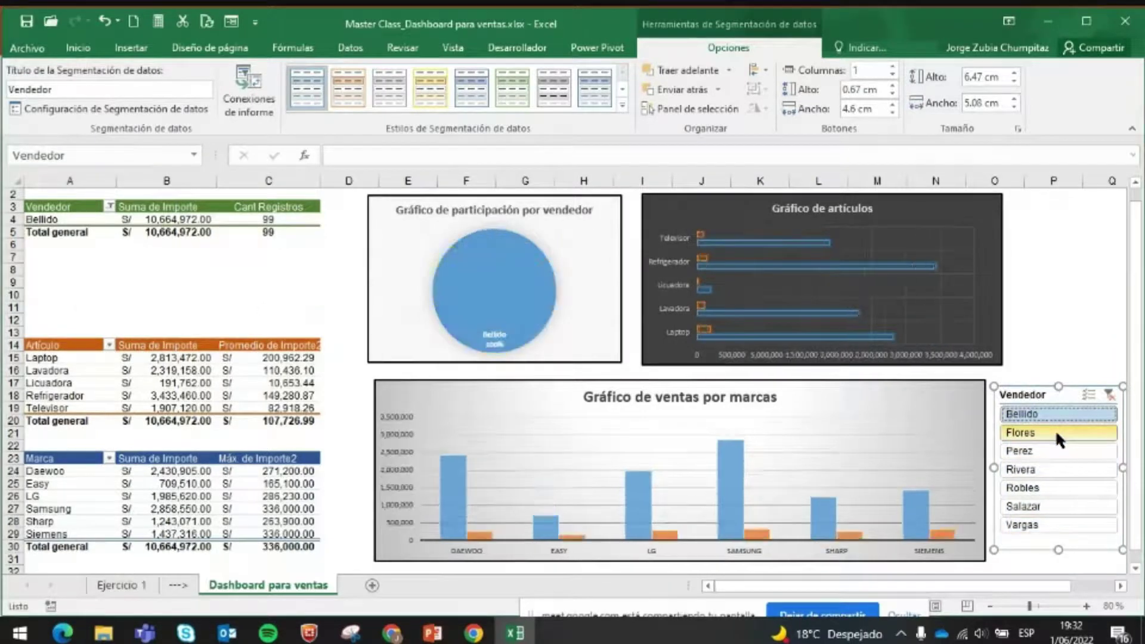
pyautogui.click(1054, 431)
pyautogui.keyDown('ctrl'); pyautogui.click(1038, 406); pyautogui.keyUp('ctrl')
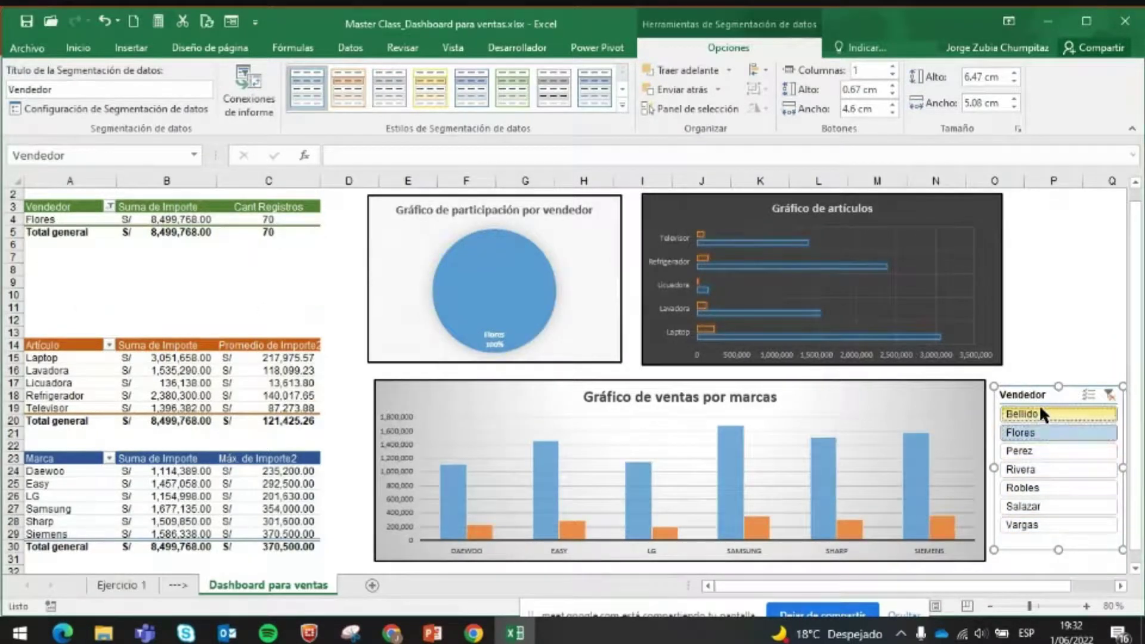
pyautogui.keyDown('ctrl'); pyautogui.click(1039, 455); pyautogui.keyUp('ctrl')
pyautogui.keyDown('ctrl'); pyautogui.click(1038, 486); pyautogui.keyUp('ctrl')
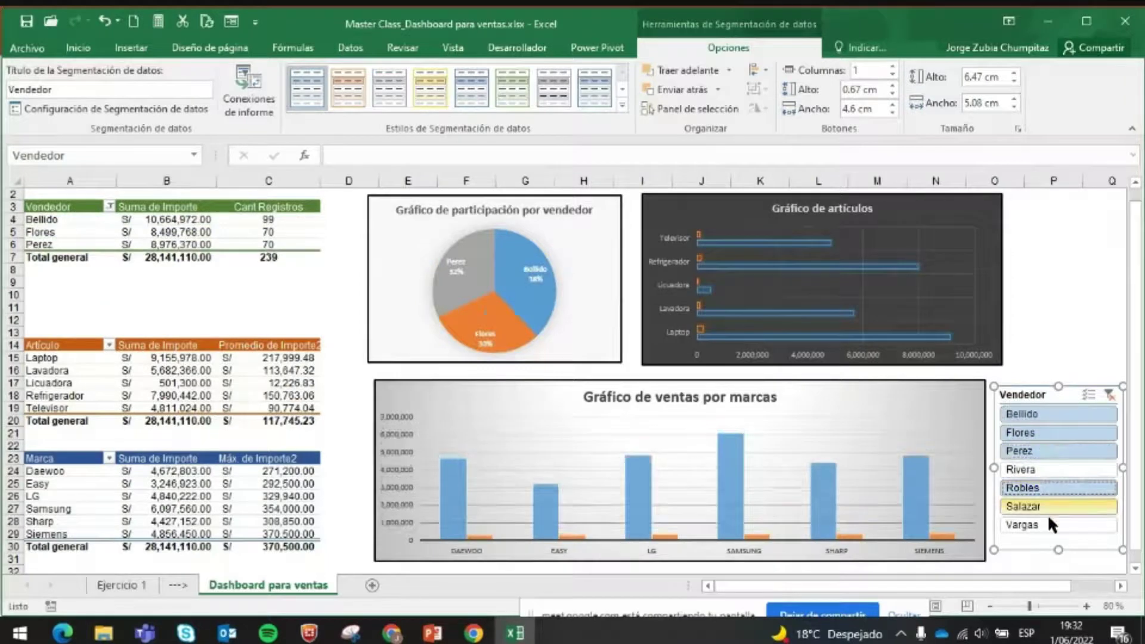
pyautogui.keyDown('ctrl'); pyautogui.click(1045, 518); pyautogui.keyUp('ctrl')
pyautogui.keyDown('ctrl'); pyautogui.click(1043, 507); pyautogui.keyUp('ctrl')
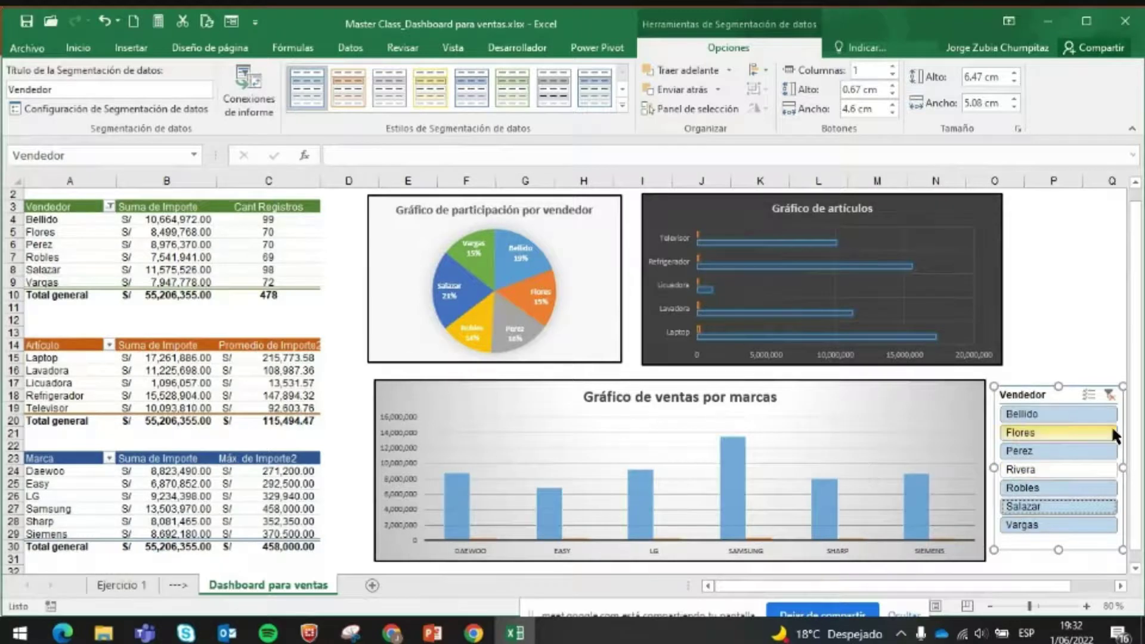
# - Filter the dashboard with the Vendedor slicer to all sellers except the third and the last
pyautogui.click(1046, 468)
pyautogui.keyDown('ctrl'); pyautogui.click(1049, 413); pyautogui.keyUp('ctrl')
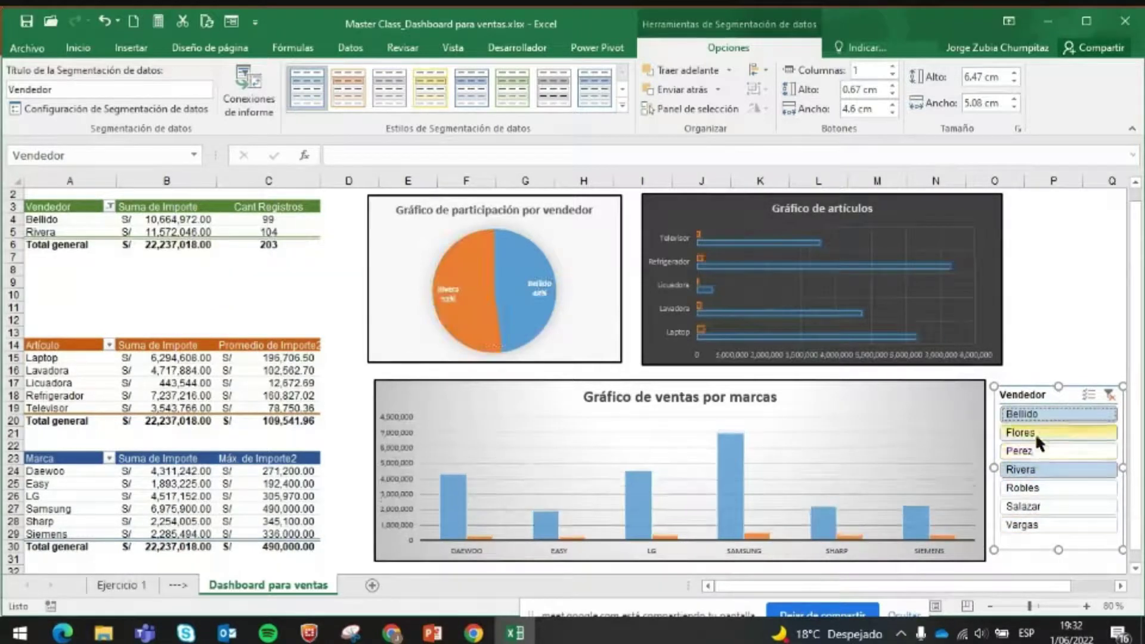
pyautogui.keyDown('ctrl'); pyautogui.click(1038, 432); pyautogui.keyUp('ctrl')
pyautogui.keyDown('ctrl'); pyautogui.click(1041, 506); pyautogui.keyUp('ctrl')
pyautogui.keyDown('ctrl'); pyautogui.click(1043, 486); pyautogui.keyUp('ctrl')
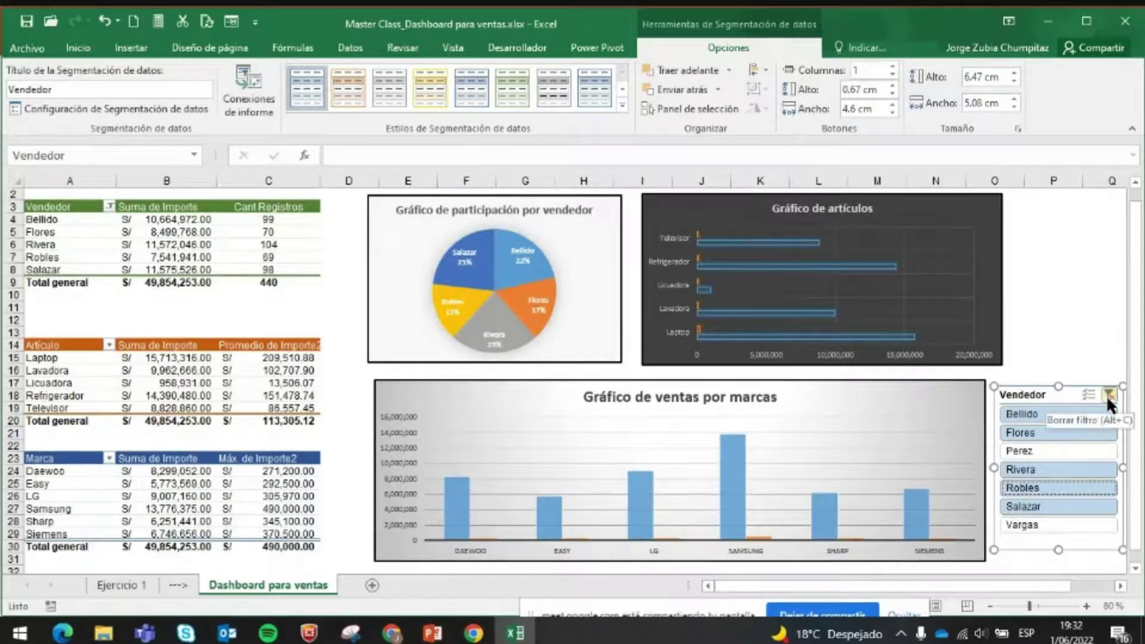
# - Insert two blank rows at row 2, above the seller pivot table
pyautogui.click(11, 194)
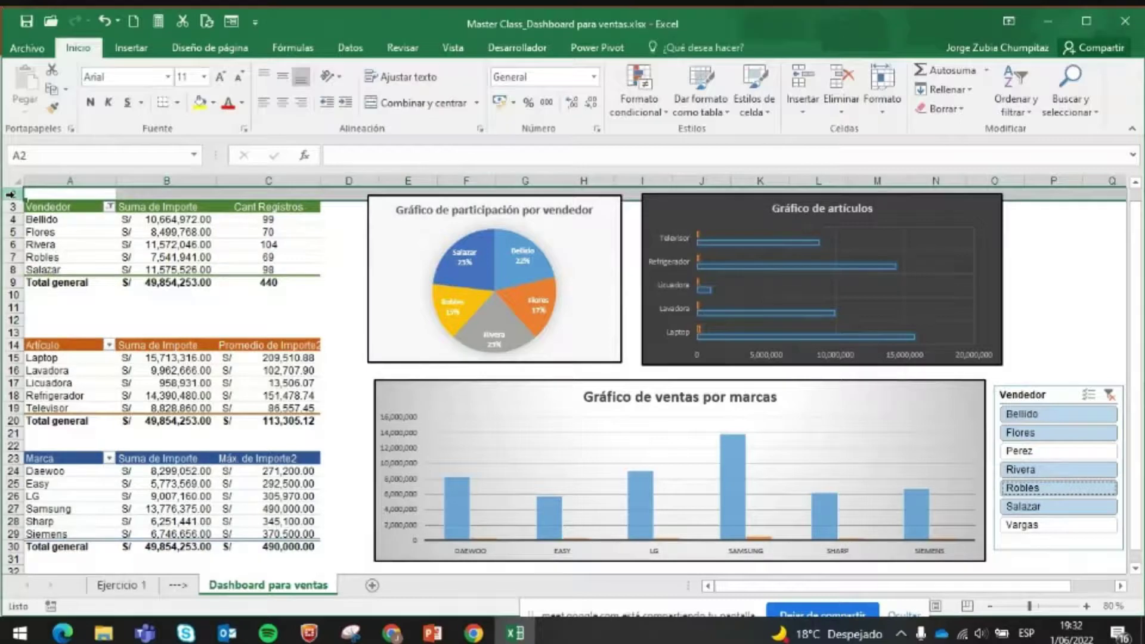
pyautogui.write('+')
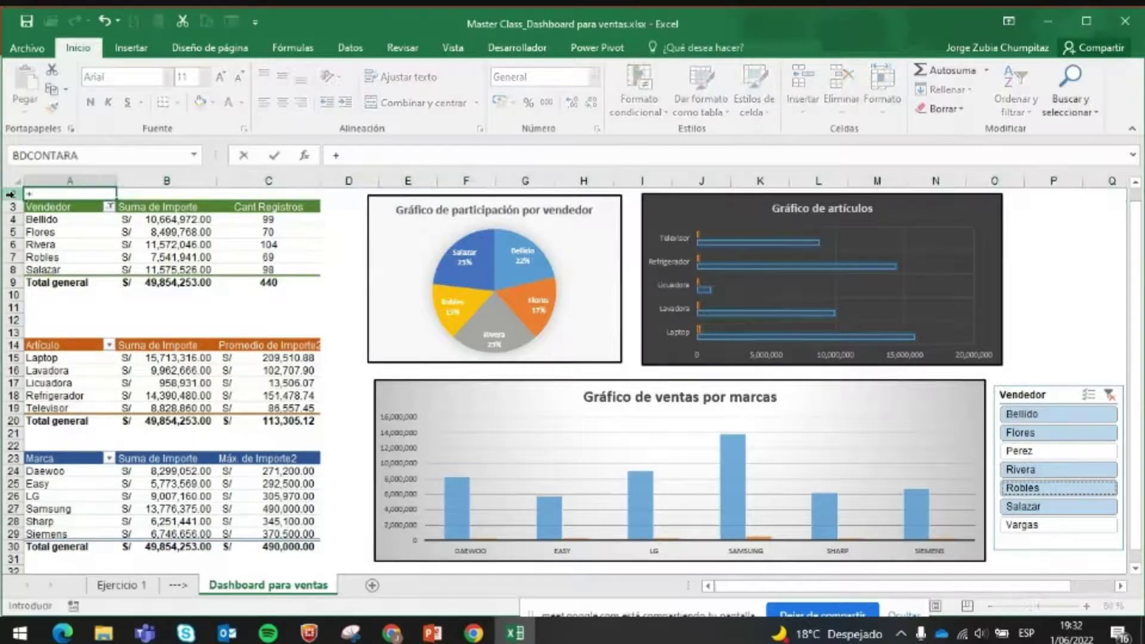
pyautogui.press('Escape')
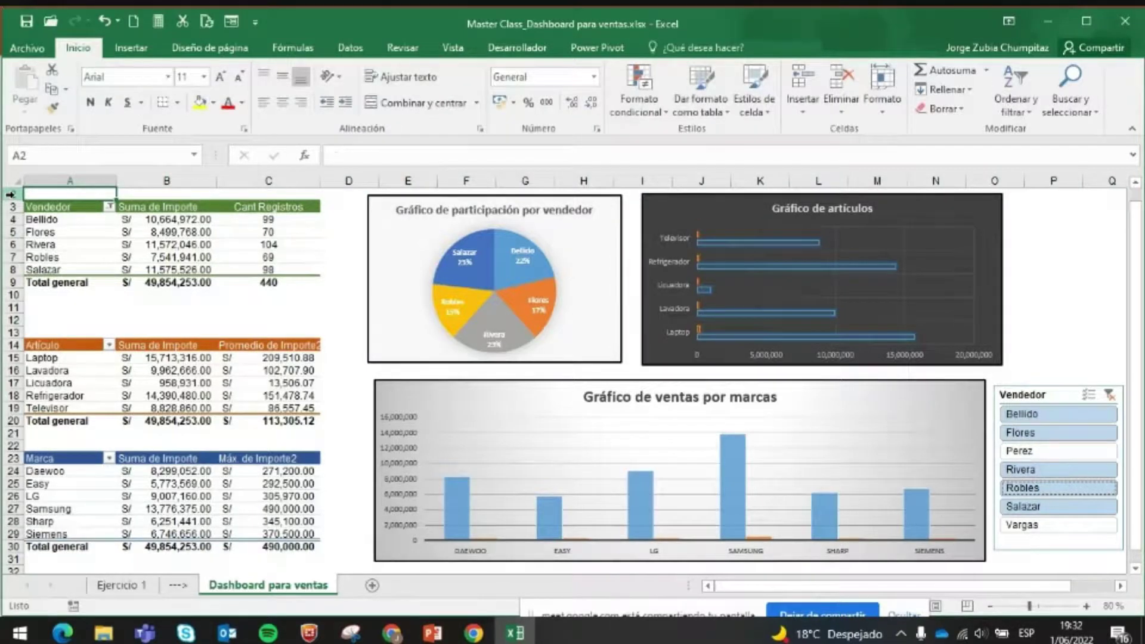
pyautogui.click(2, 193)
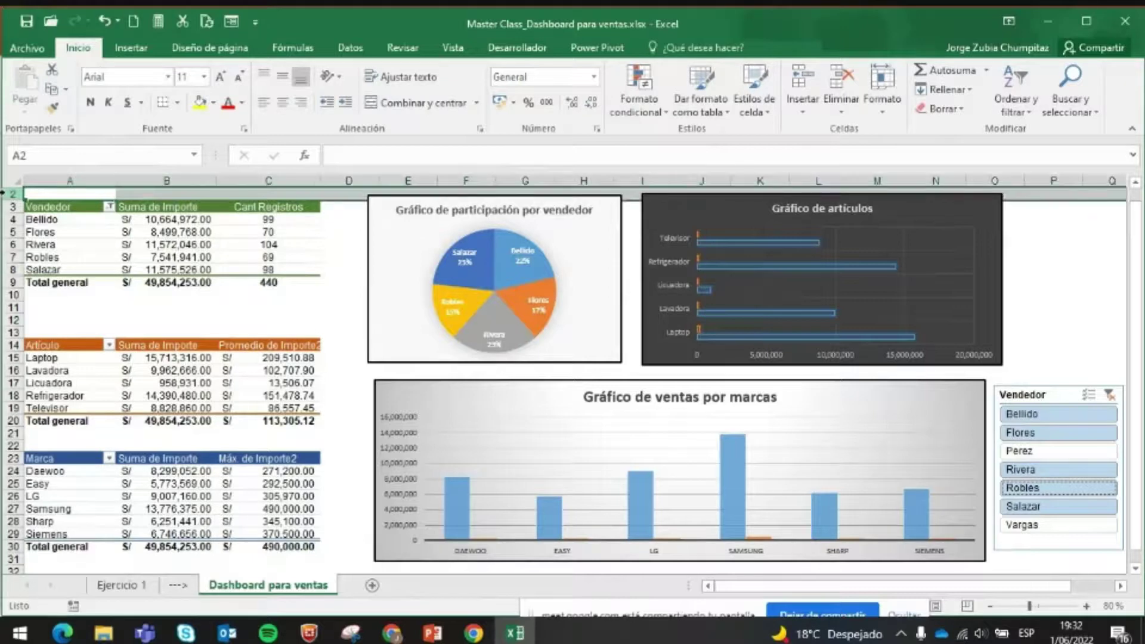
pyautogui.hotkey('ctrl', '+')
pyautogui.hotkey('ctrl', '+')
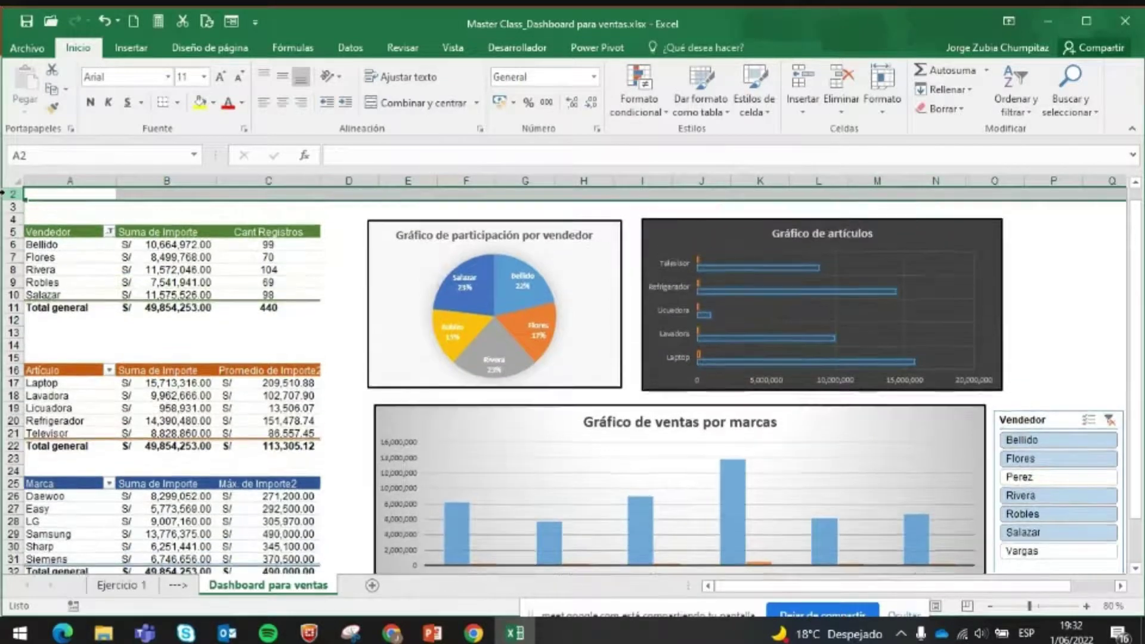
# - Merge and centre A1:O2 and enter the title DASHBOARD DE VENTAS DE LA EMPRESA ABS S.A.C
pyautogui.click(62, 194)
pyautogui.scroll(1, 72, 200)
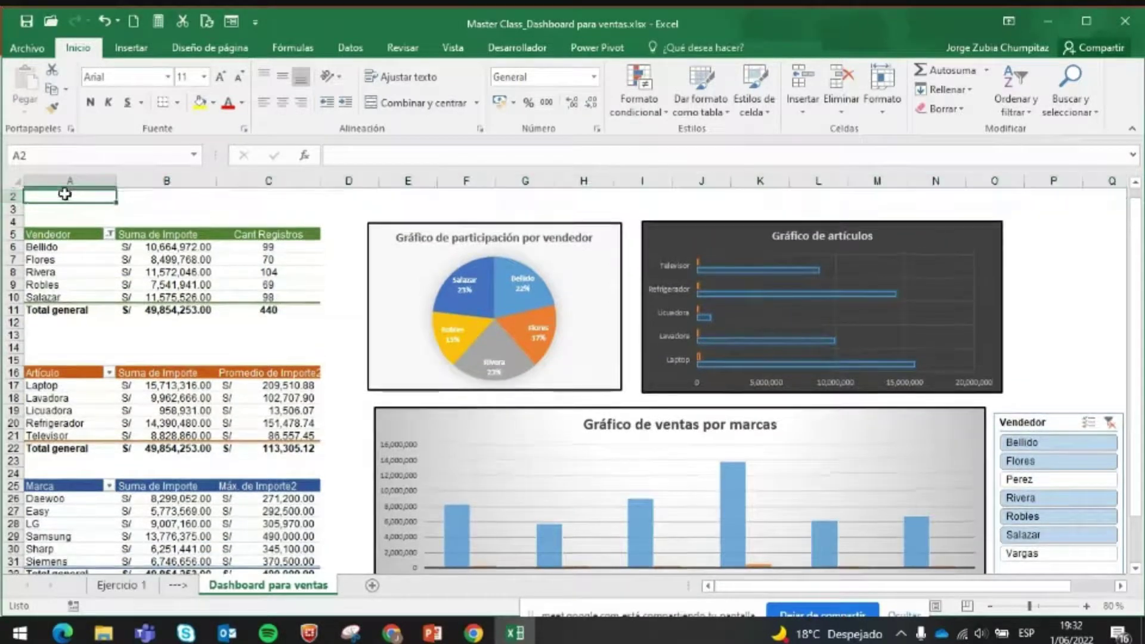
pyautogui.moveTo(74, 194); pyautogui.dragTo(997, 201)
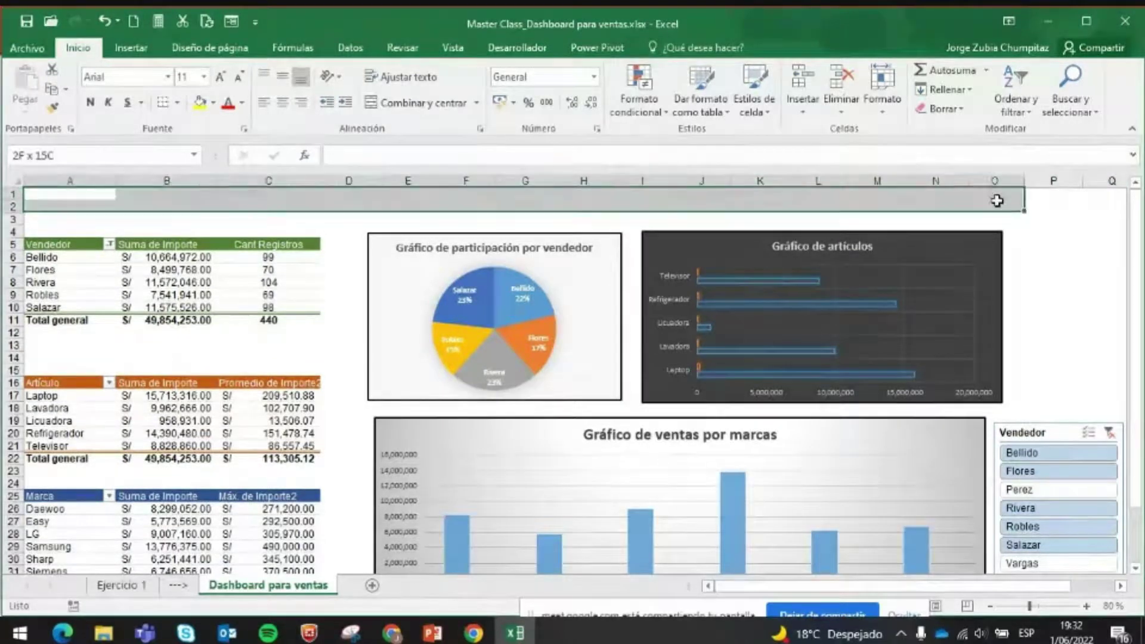
pyautogui.click(414, 104)
pyautogui.write('DASH')
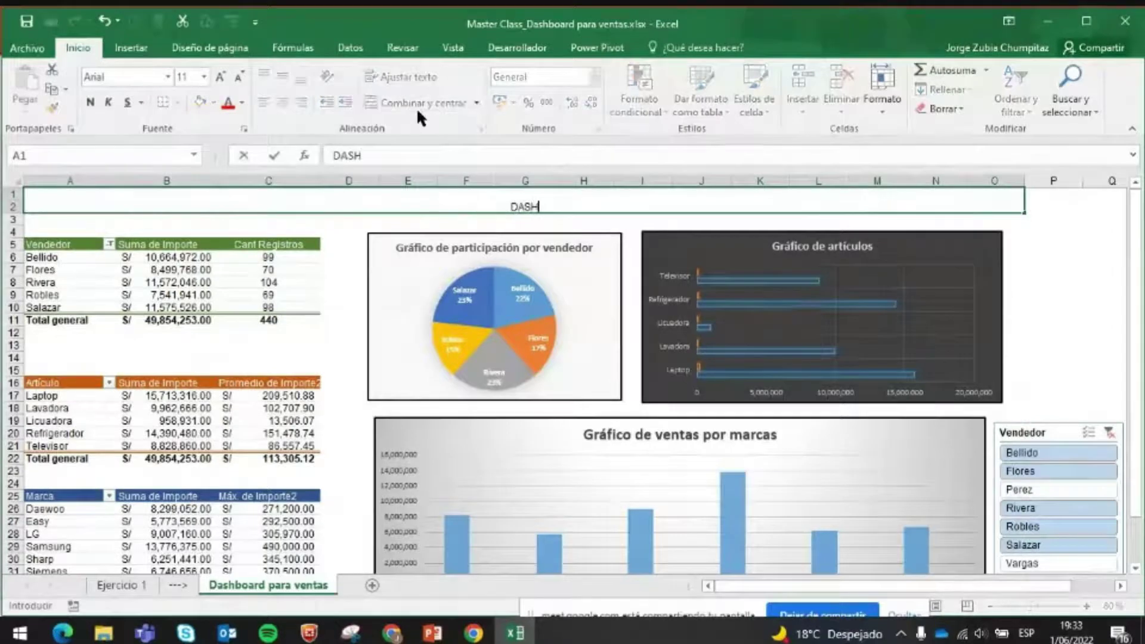
pyautogui.write('BOARD')
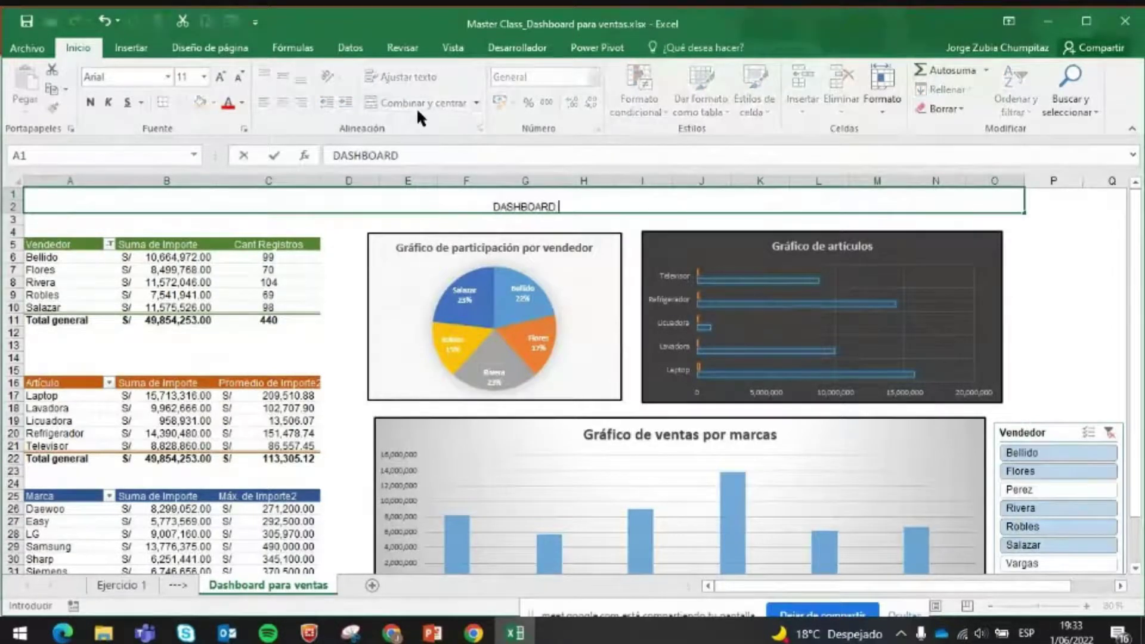
pyautogui.write(' DE VENTAS')
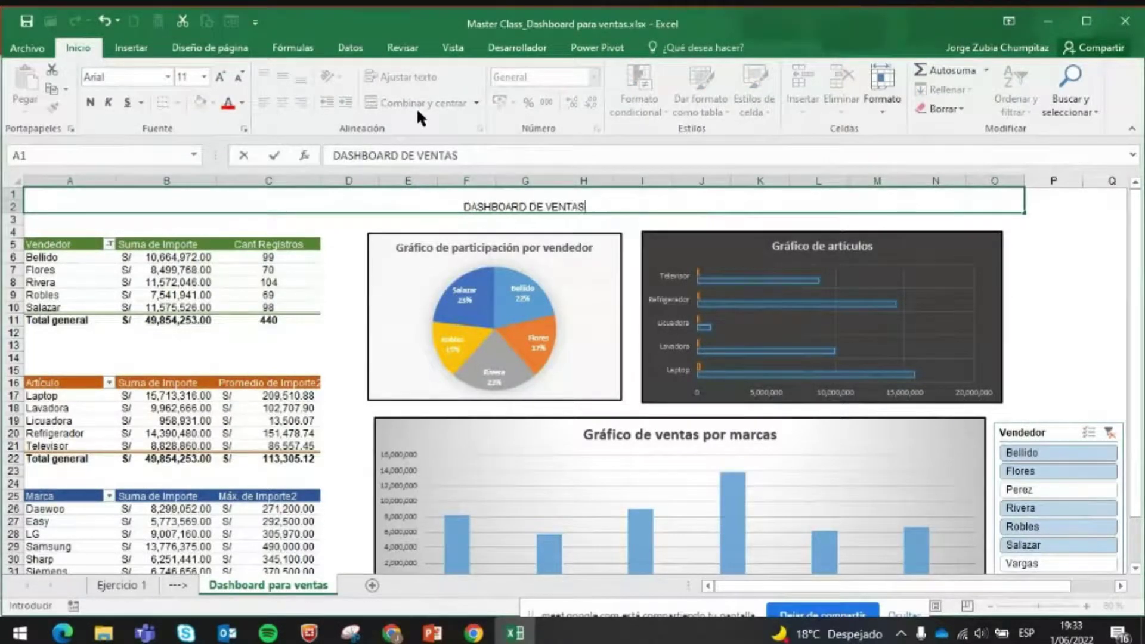
pyautogui.write(' DE LA EMPRES')
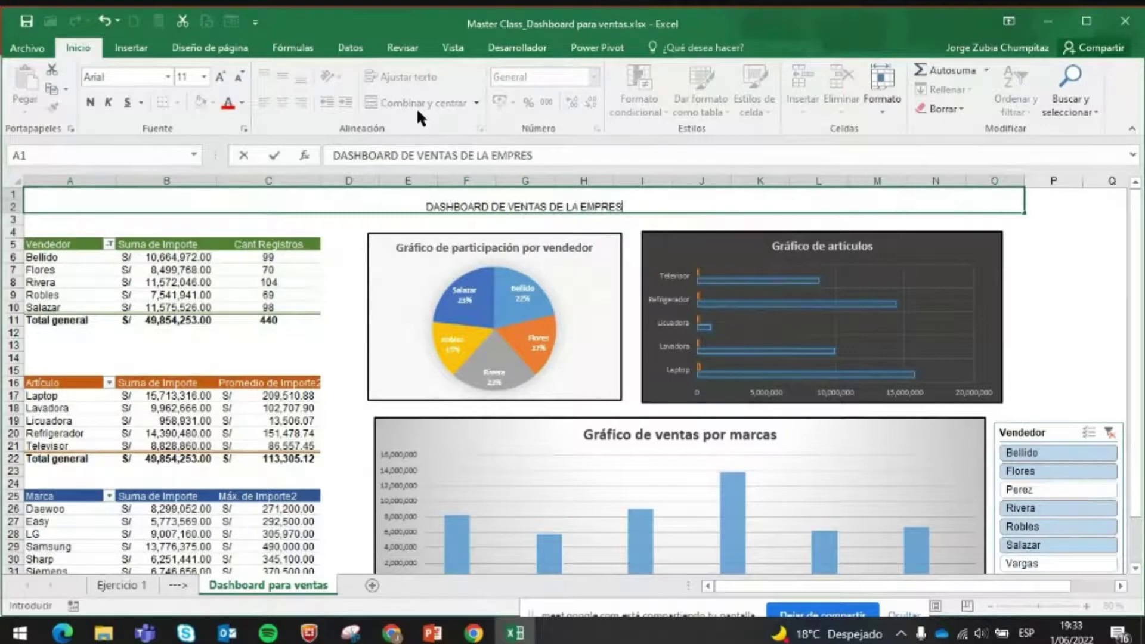
pyautogui.write('A ABS')
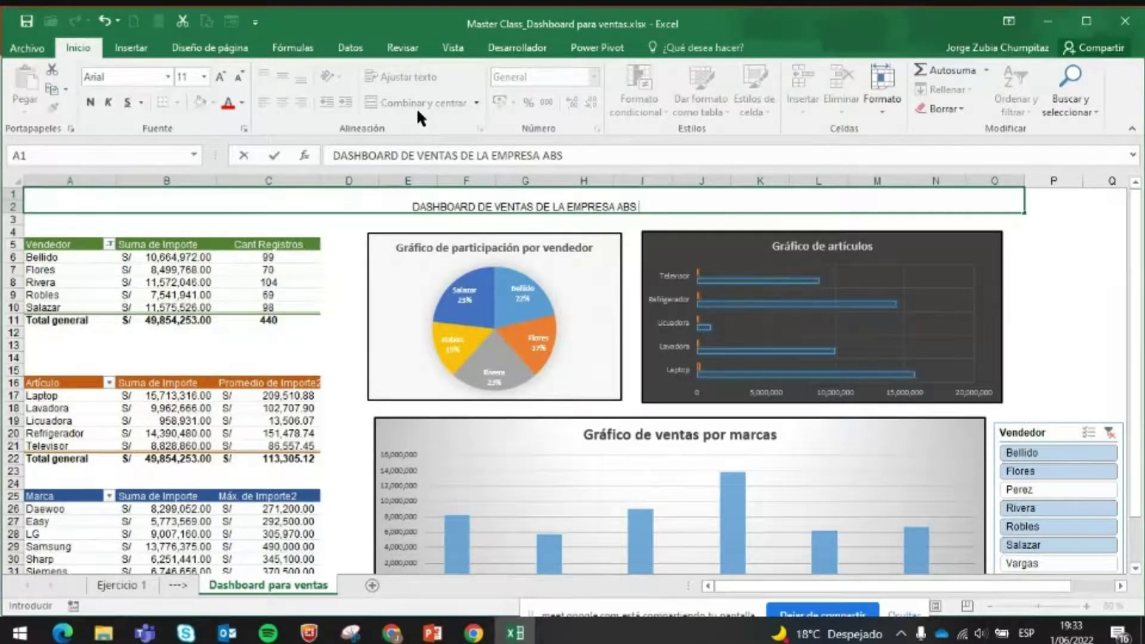
pyautogui.write(' S.A.C.')
pyautogui.press('Return')
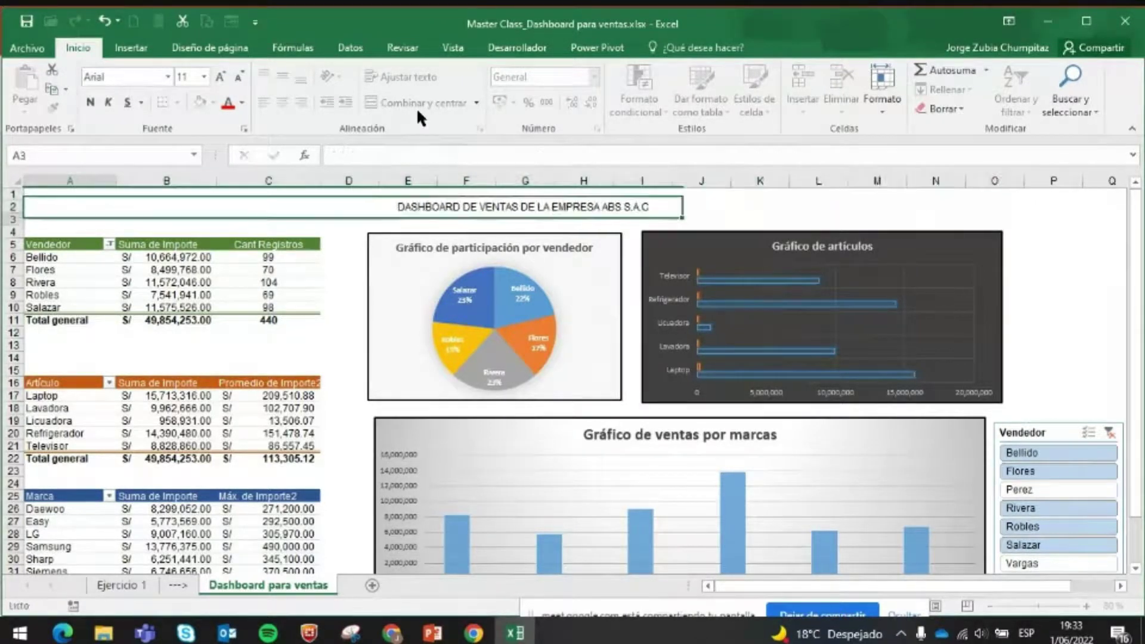
# - Set the font size of the merged dashboard title to 16
pyautogui.press('Up')
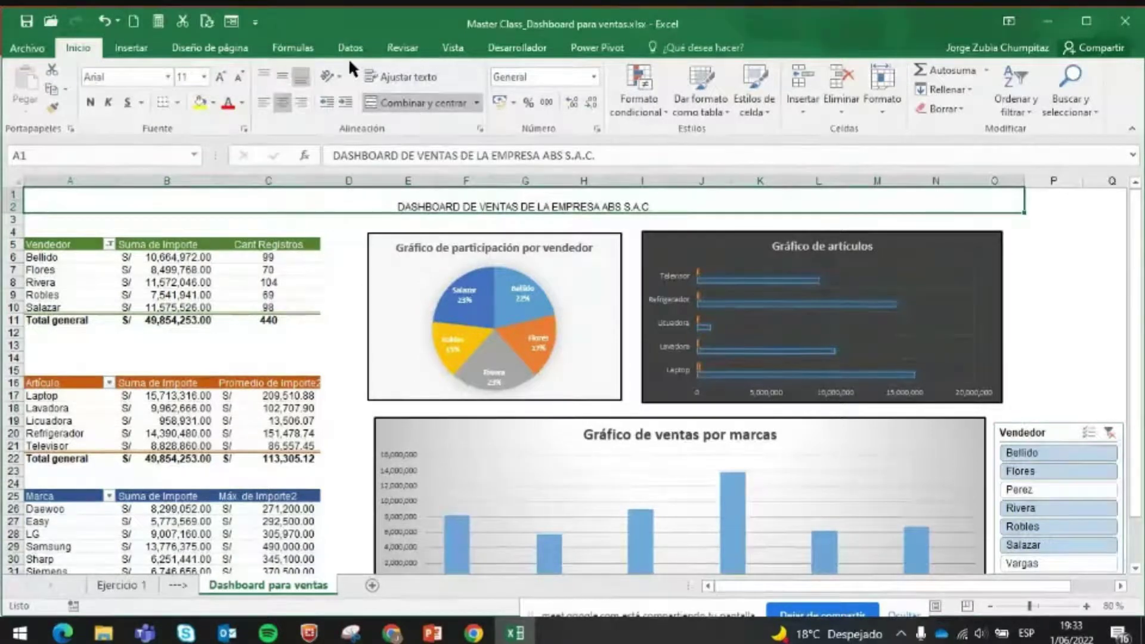
pyautogui.click(203, 77)
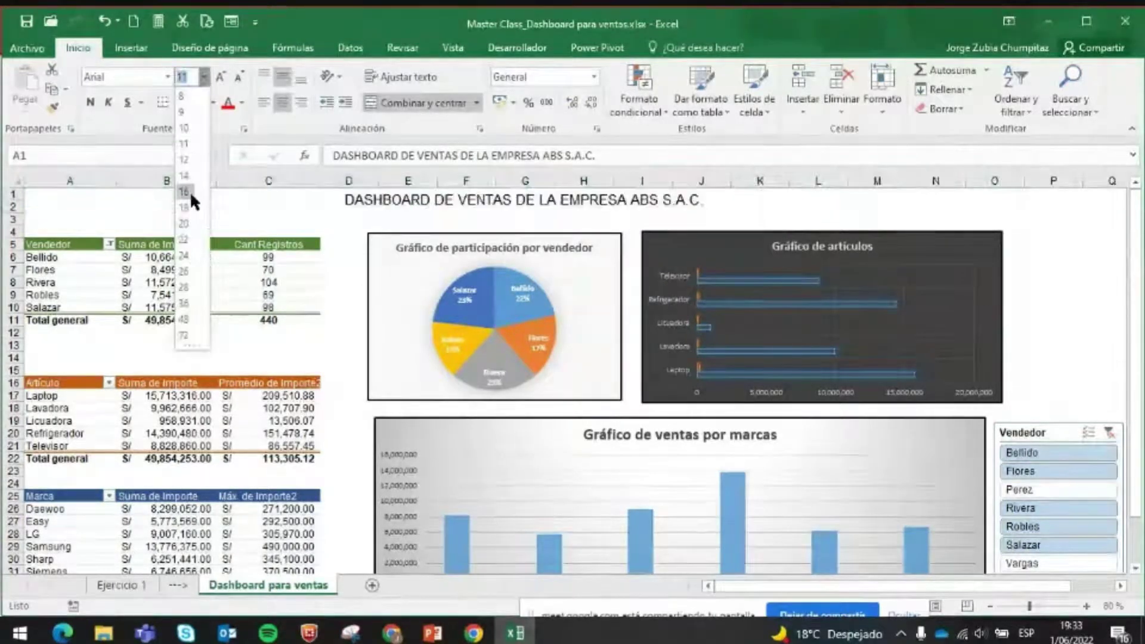
pyautogui.click(188, 191)
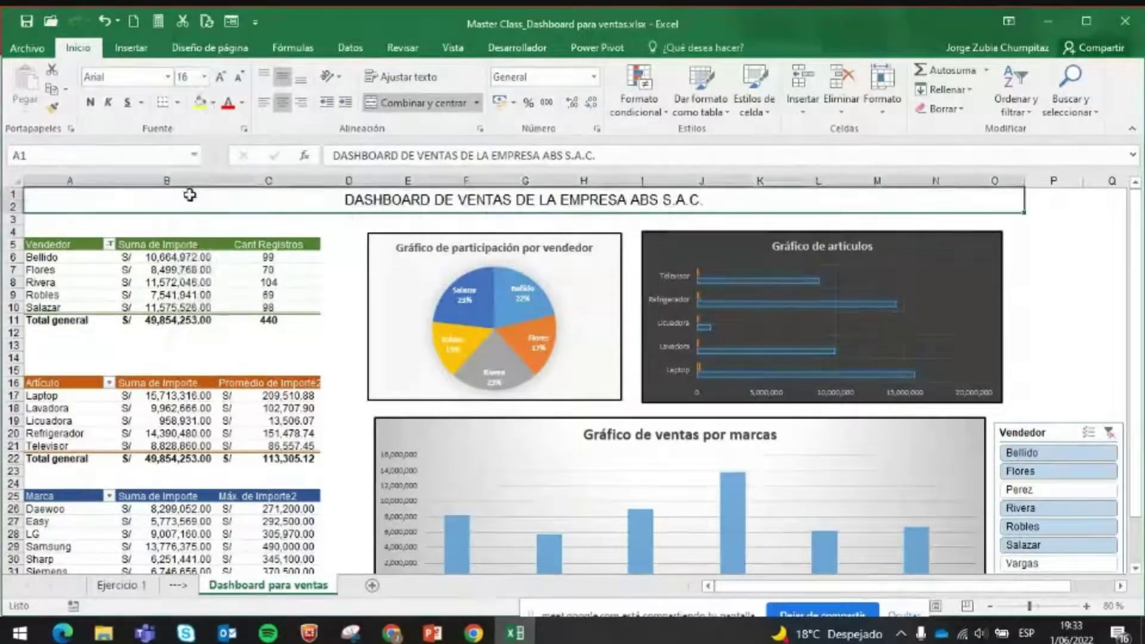
# - Correct the company name in the dashboard title from ABS to ABC
pyautogui.doubleClick(642, 205)
pyautogui.press('BackSpace')
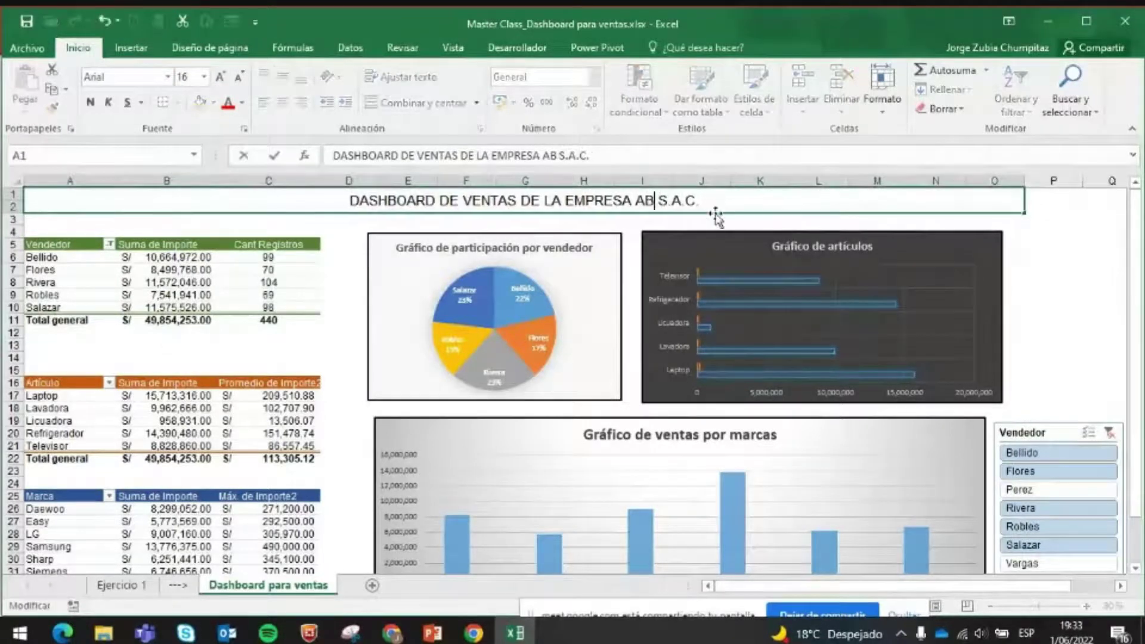
pyautogui.write('C')
pyautogui.press('Return')
# - Make the dashboard title bold and underlined
pyautogui.click(712, 208)
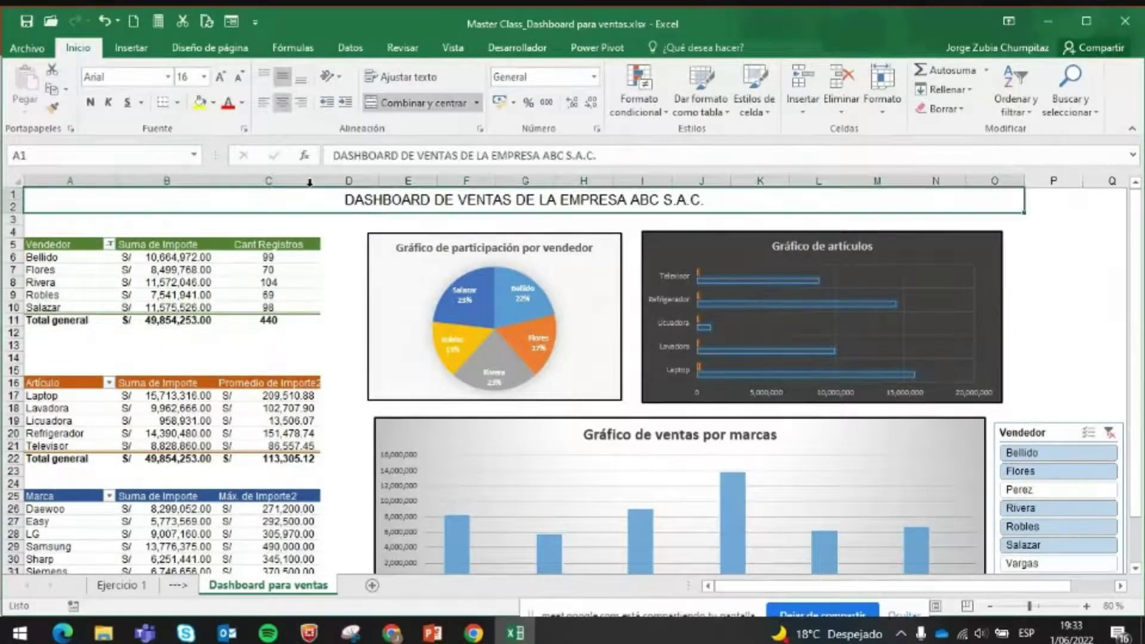
pyautogui.click(90, 103)
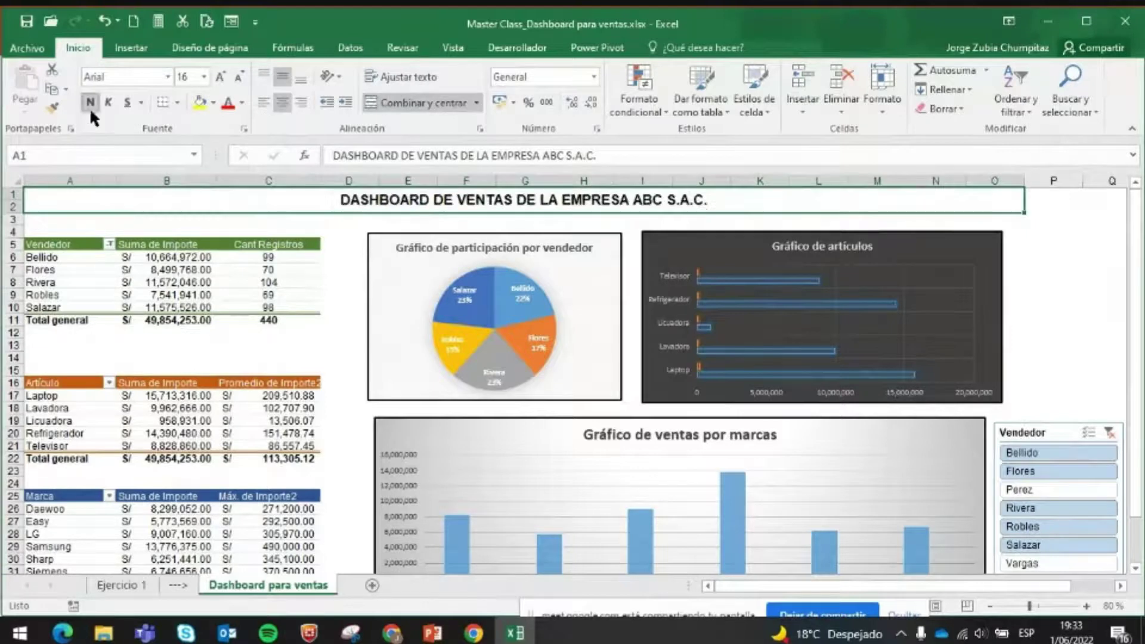
pyautogui.click(128, 101)
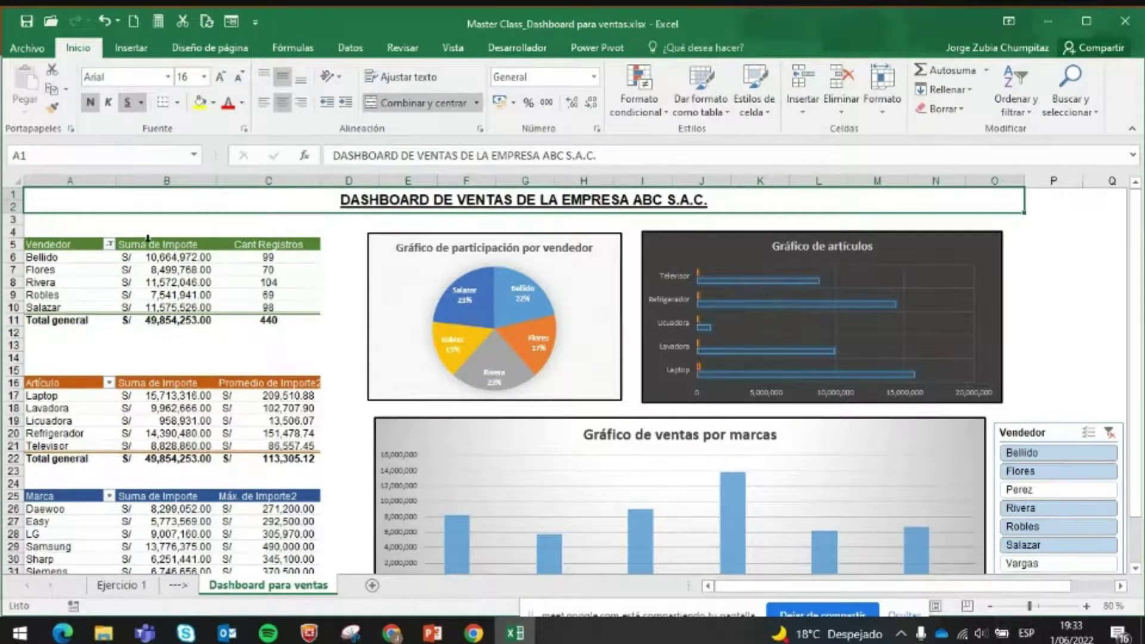
# - Delete the blank row 3 directly below the dashboard title
pyautogui.click(13, 219)
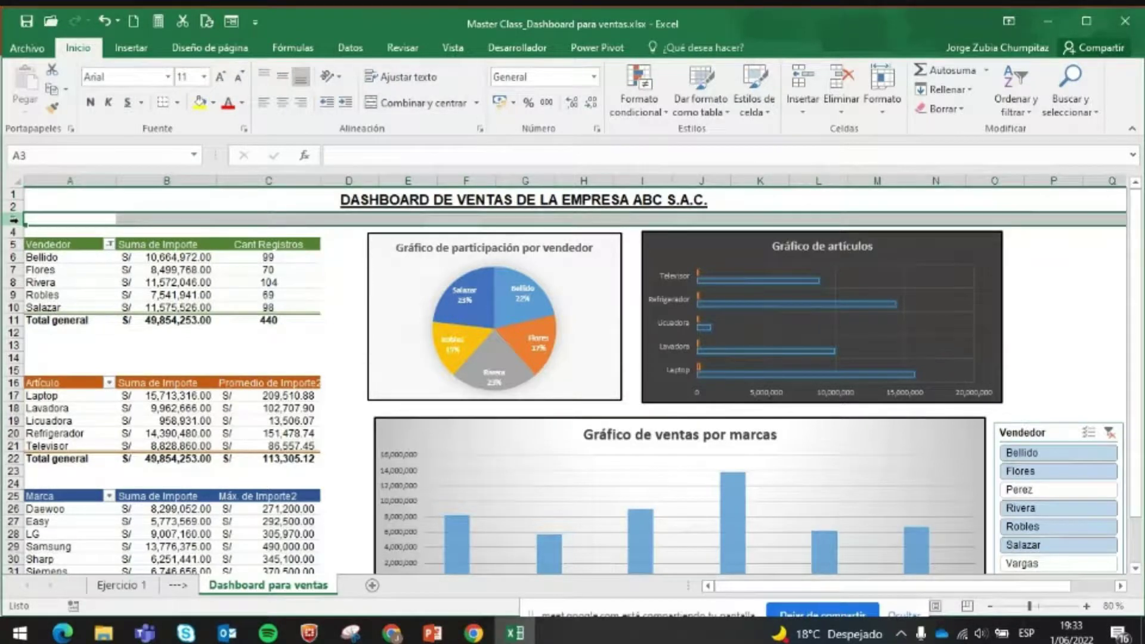
pyautogui.hotkey('ctrl', '-')
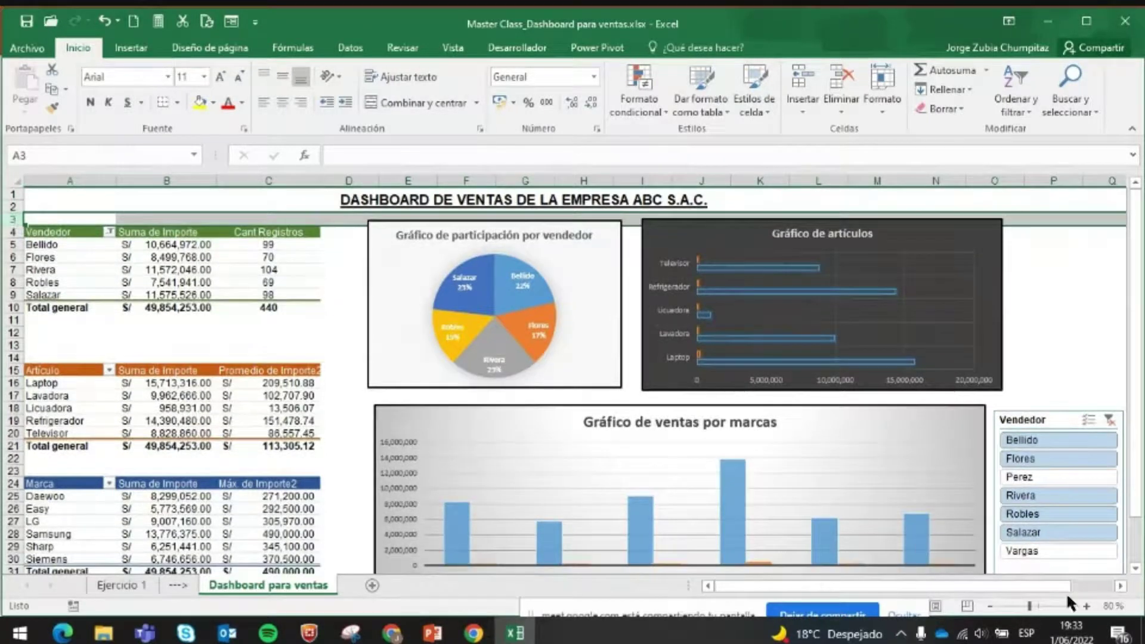
pyautogui.click(999, 607)
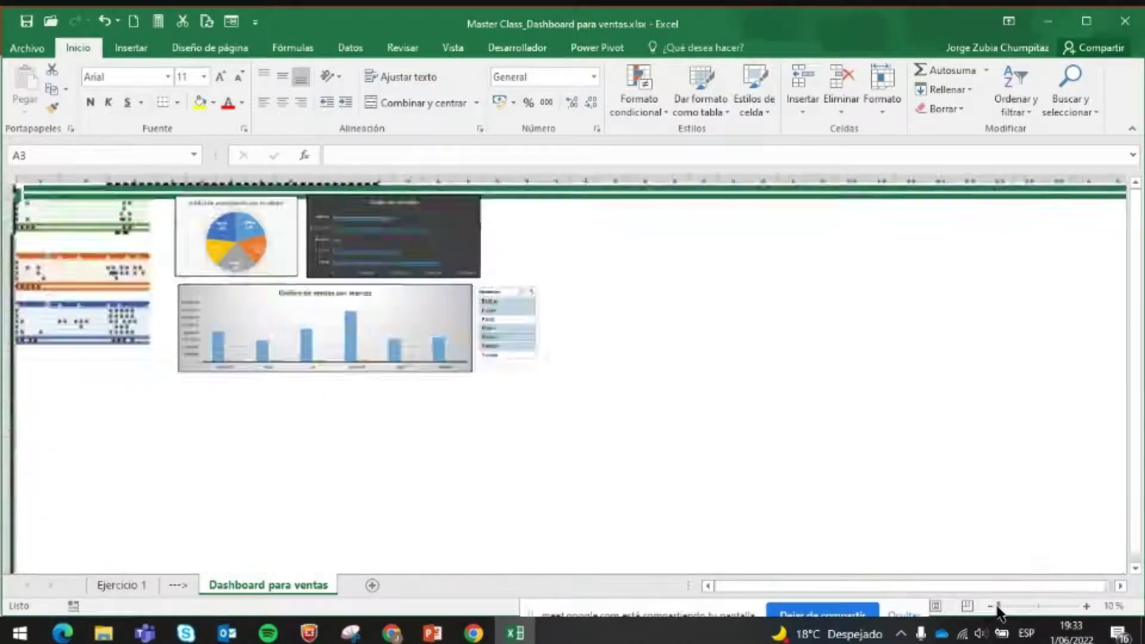
pyautogui.click(1085, 607)
pyautogui.click(1085, 607)
pyautogui.click(1085, 607)
pyautogui.click(1086, 607)
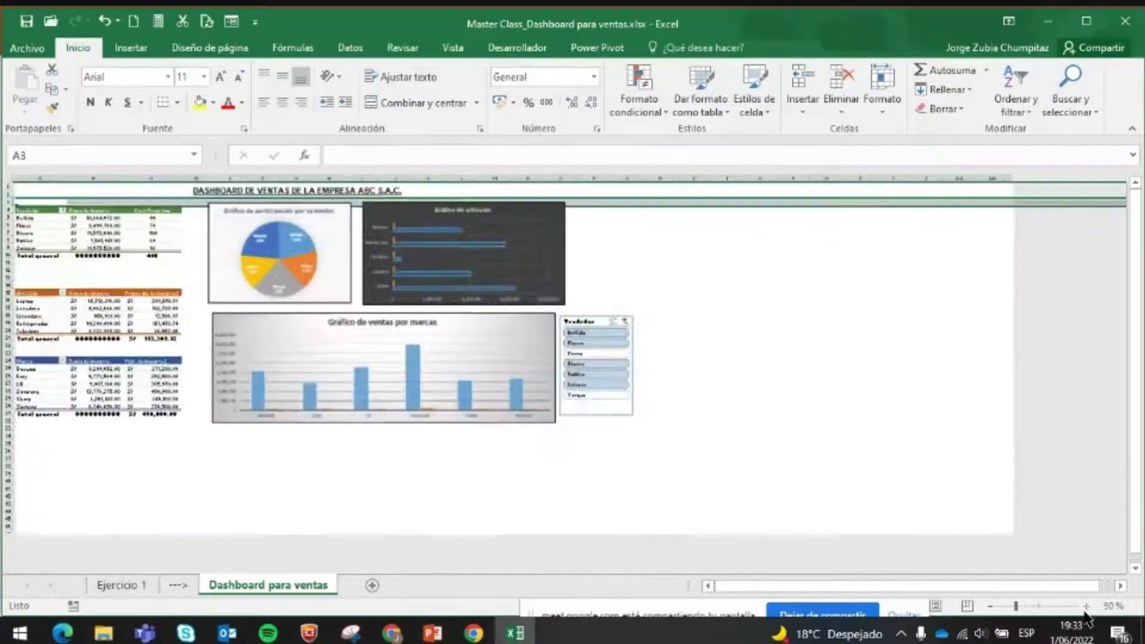
pyautogui.click(1086, 607)
pyautogui.click(1085, 607)
pyautogui.click(1086, 607)
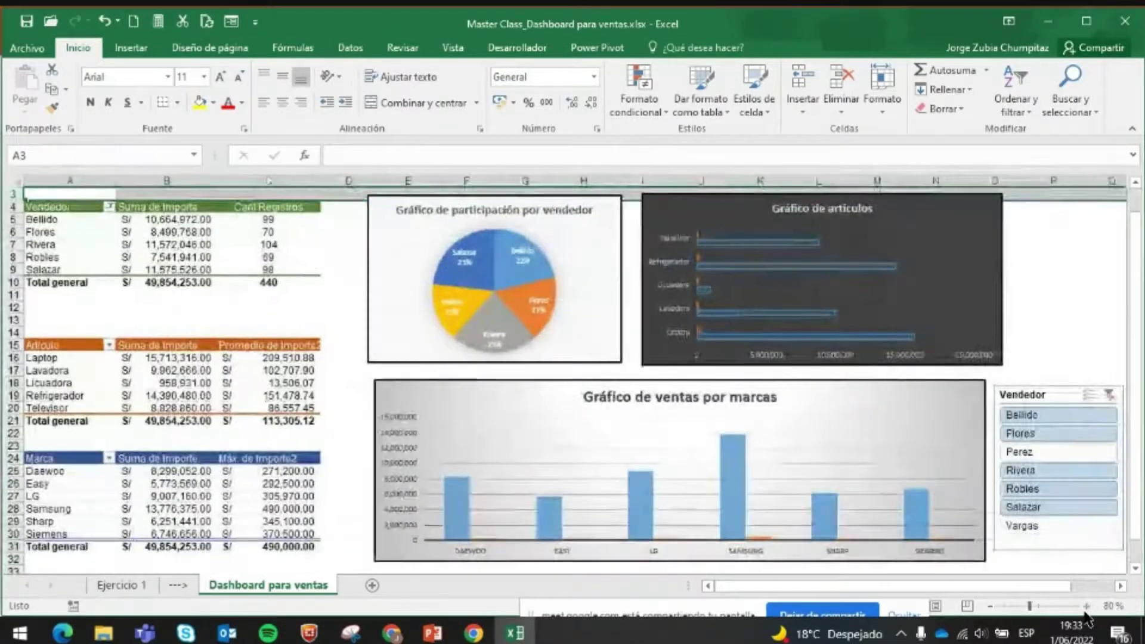
pyautogui.scroll(1, 1000, 512)
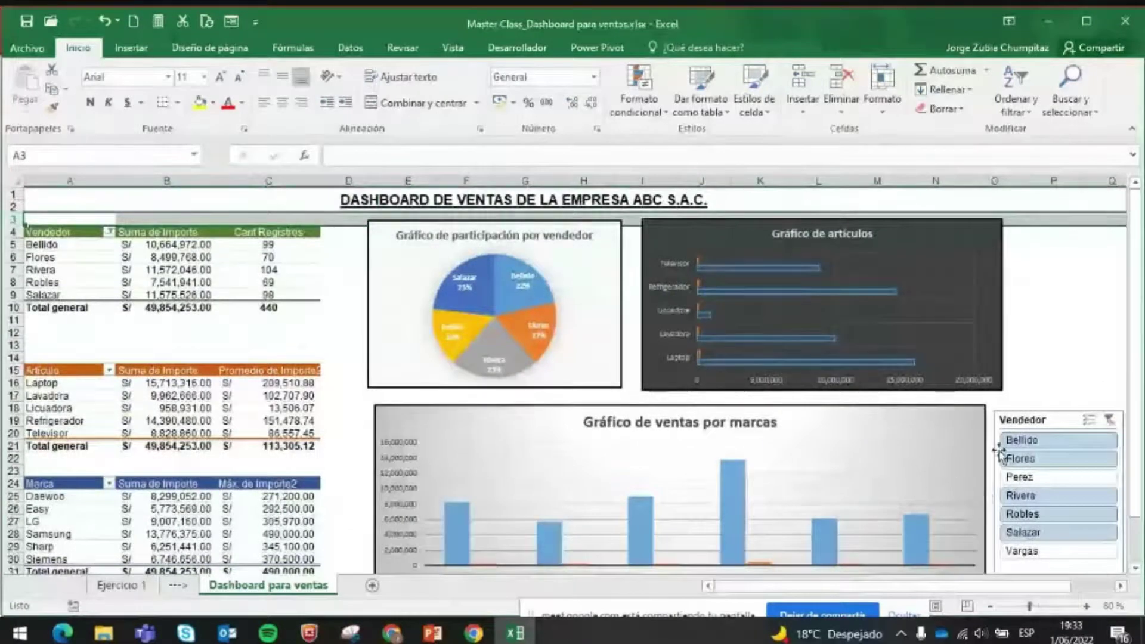
# - Try the Vendedor slicer by filtering the dashboard to the second, third, sixth and seventh sellers
pyautogui.click(1019, 477)
pyautogui.click(1025, 441)
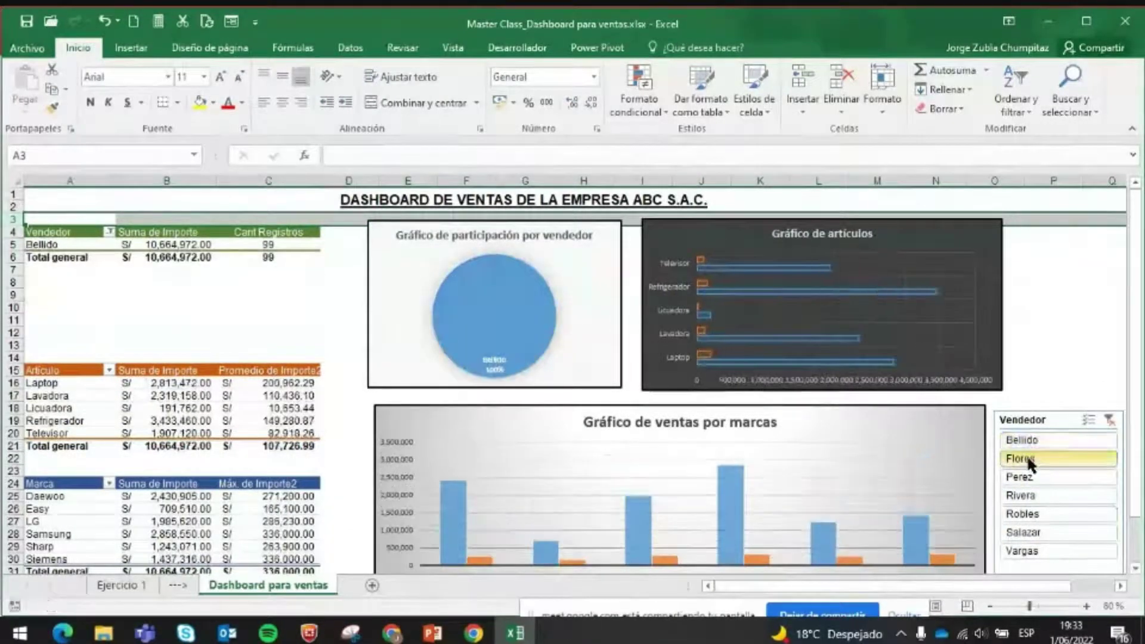
pyautogui.click(1026, 457)
pyautogui.keyDown('ctrl'); pyautogui.click(1024, 475); pyautogui.keyUp('ctrl')
pyautogui.keyDown('ctrl'); pyautogui.click(1033, 533); pyautogui.keyUp('ctrl')
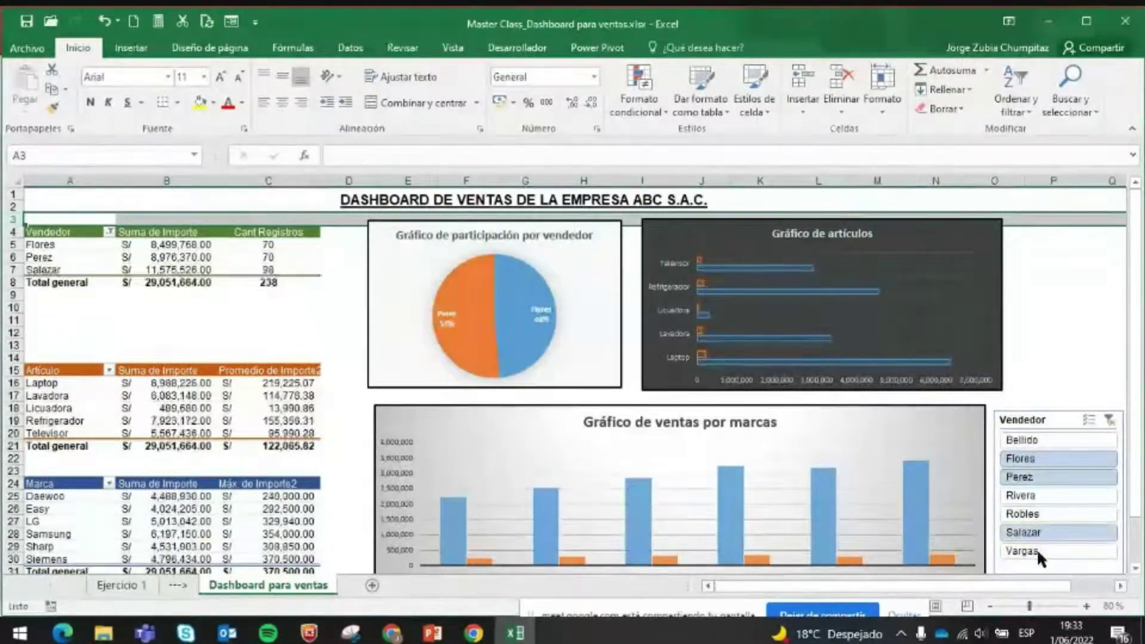
pyautogui.keyDown('ctrl'); pyautogui.click(1036, 548); pyautogui.keyUp('ctrl')
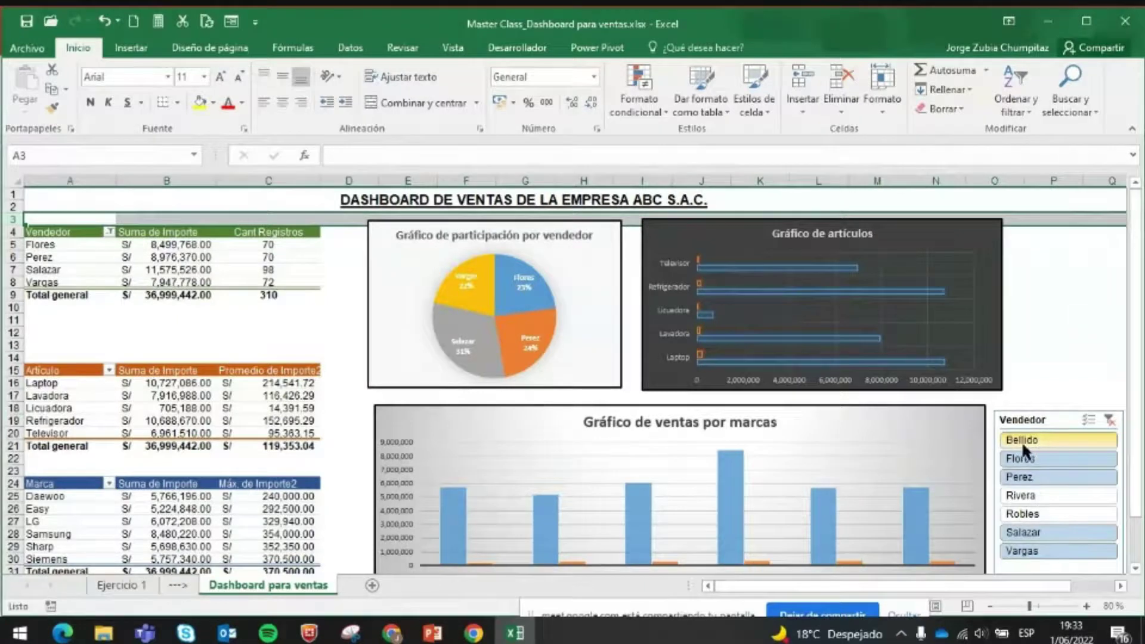
# - Filter the dashboard to the second seller alone and the first seller alone, and clear the Vendedor filter
pyautogui.click(1052, 453)
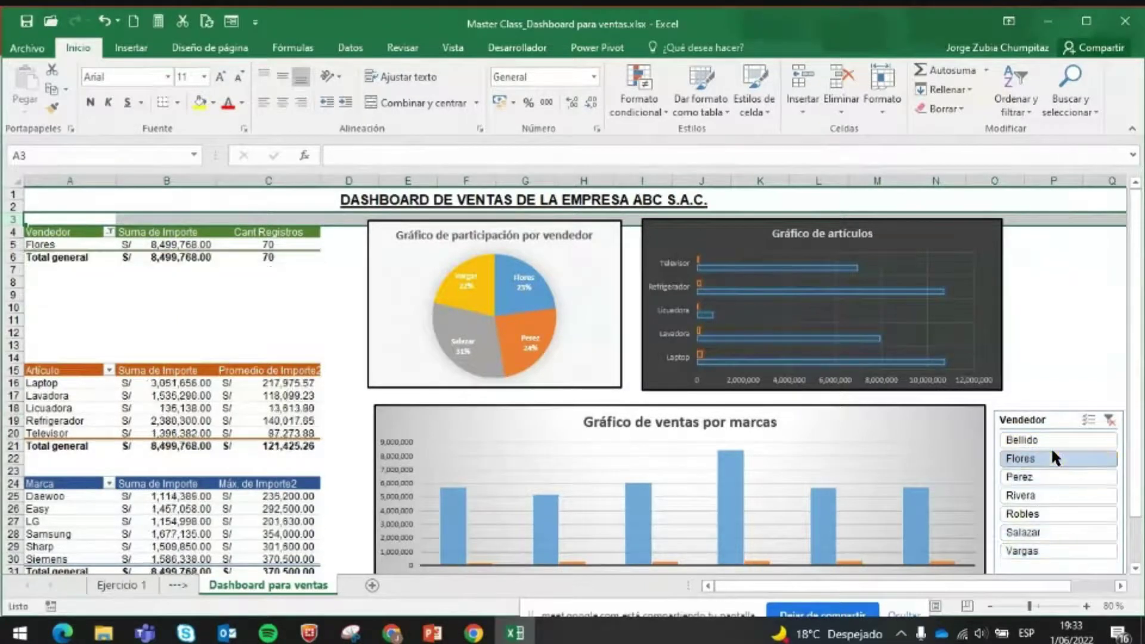
pyautogui.click(1031, 439)
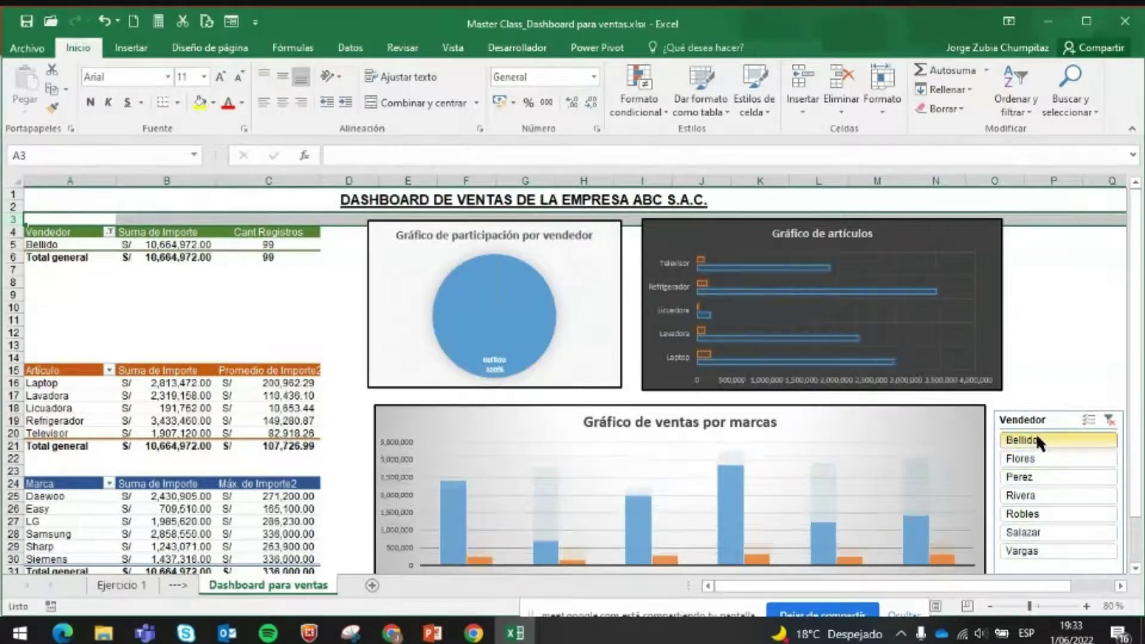
pyautogui.click(1107, 418)
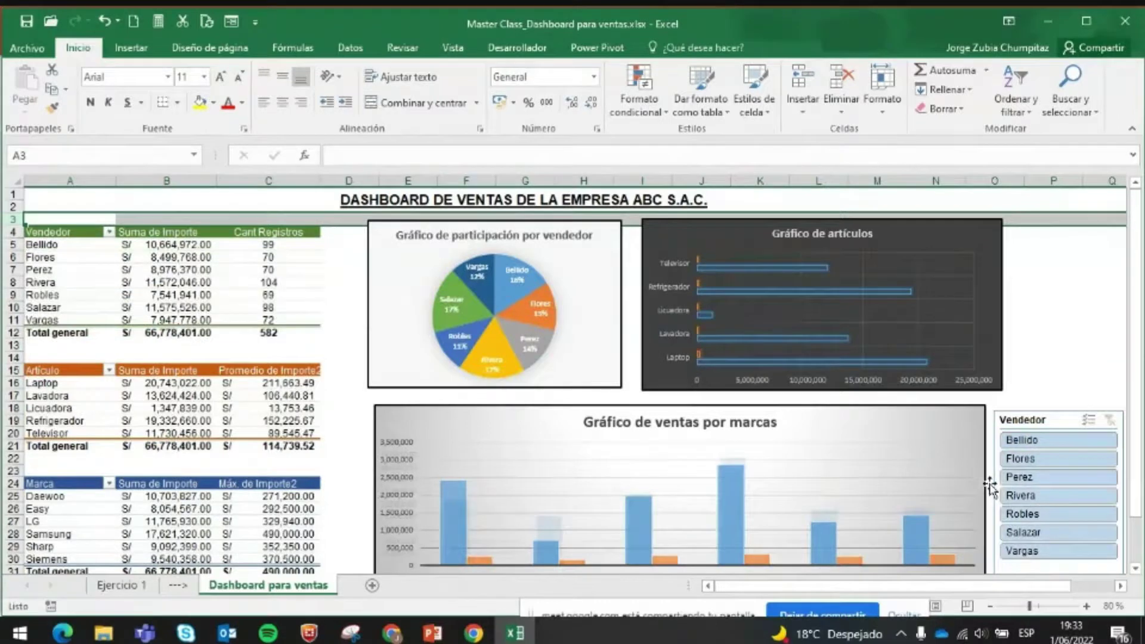
# - Filter the dashboard with the Vendedor slicer to the first three sellers and review the pivot tables and charts
pyautogui.click(1042, 439)
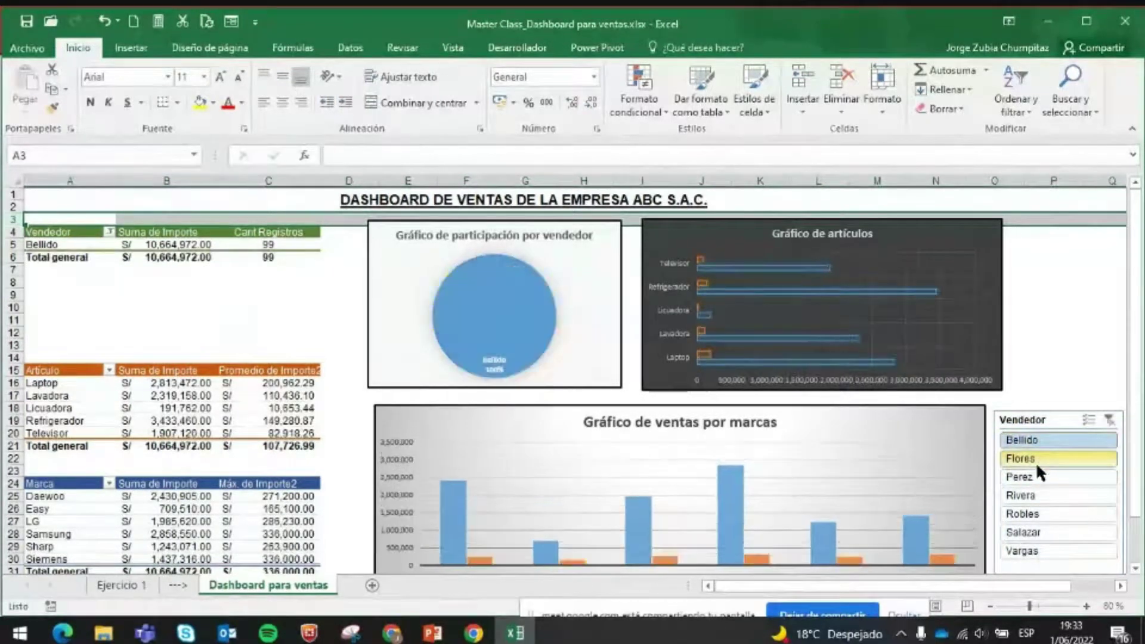
pyautogui.keyDown('ctrl'); pyautogui.click(1035, 461); pyautogui.keyUp('ctrl')
pyautogui.keyDown('ctrl'); pyautogui.click(1027, 478); pyautogui.keyUp('ctrl')
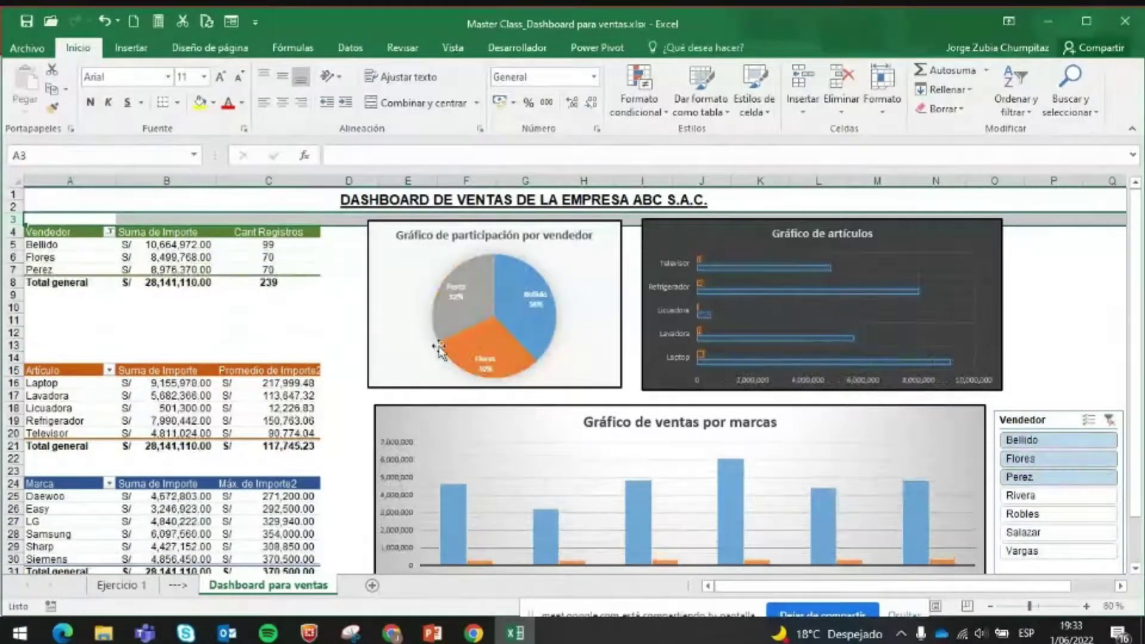
pyautogui.moveTo(440, 348)
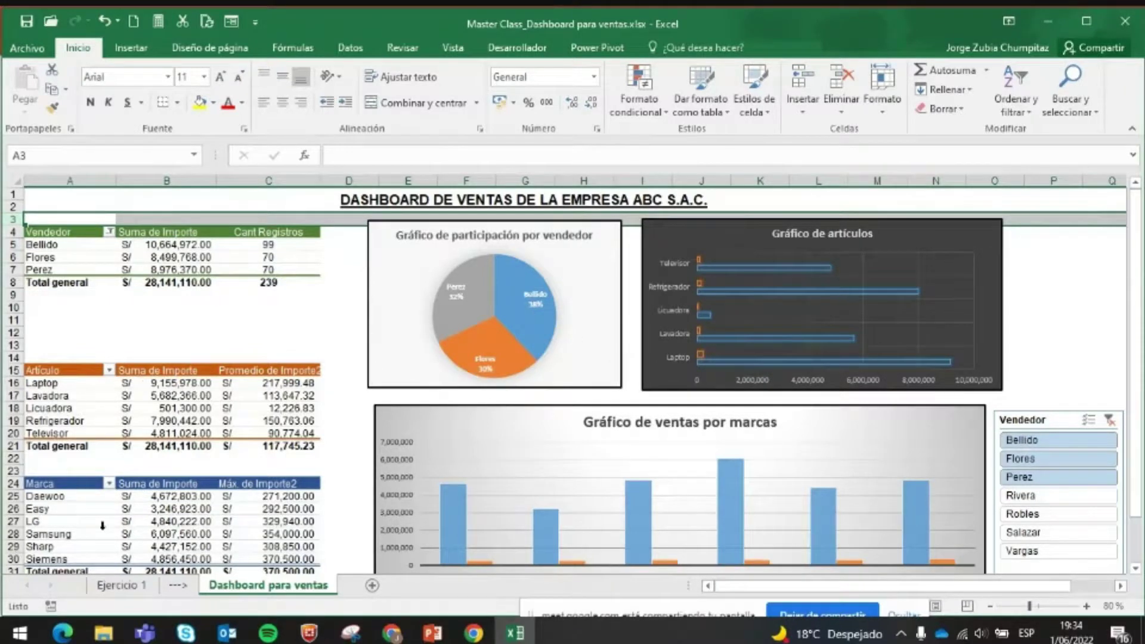
pyautogui.scroll(-1, 216, 403)
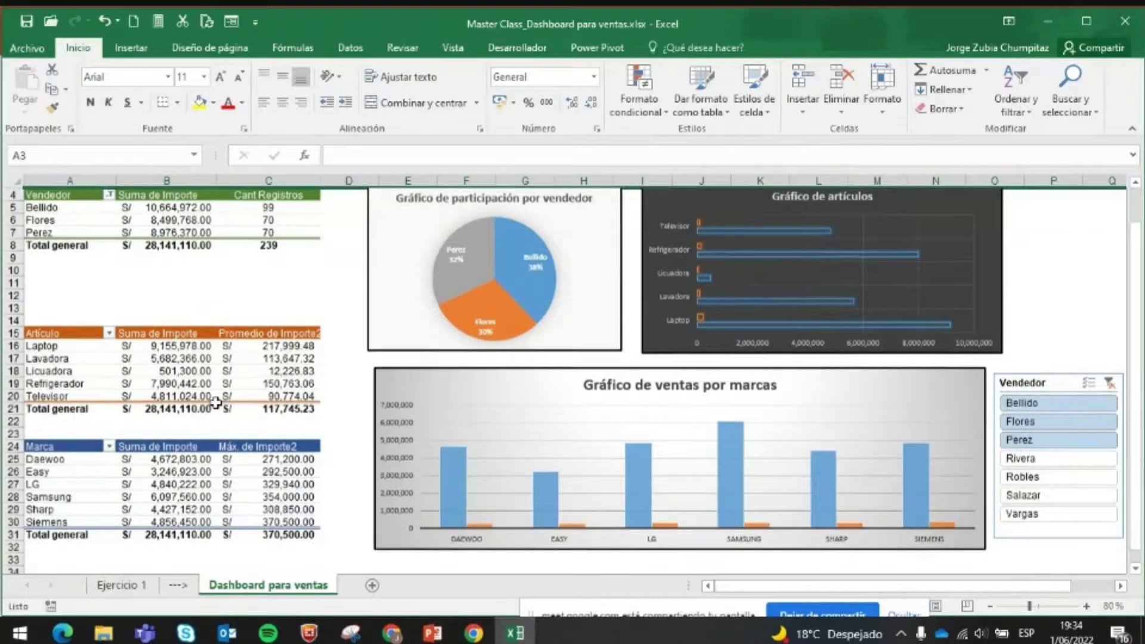
pyautogui.scroll(1, 375, 325)
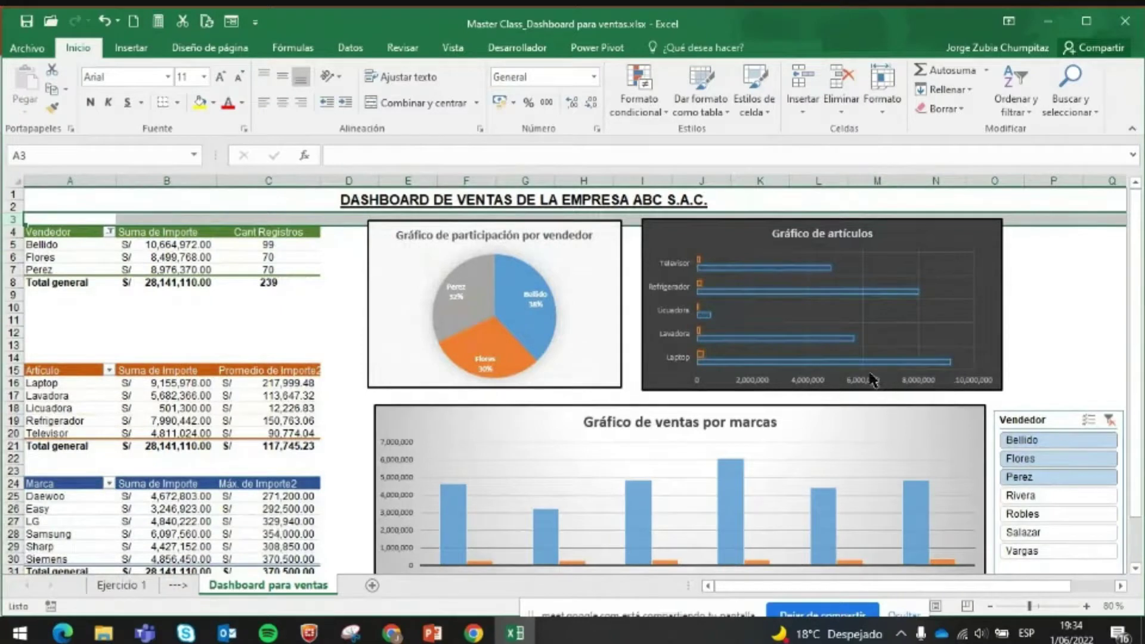
pyautogui.moveTo(849, 371)
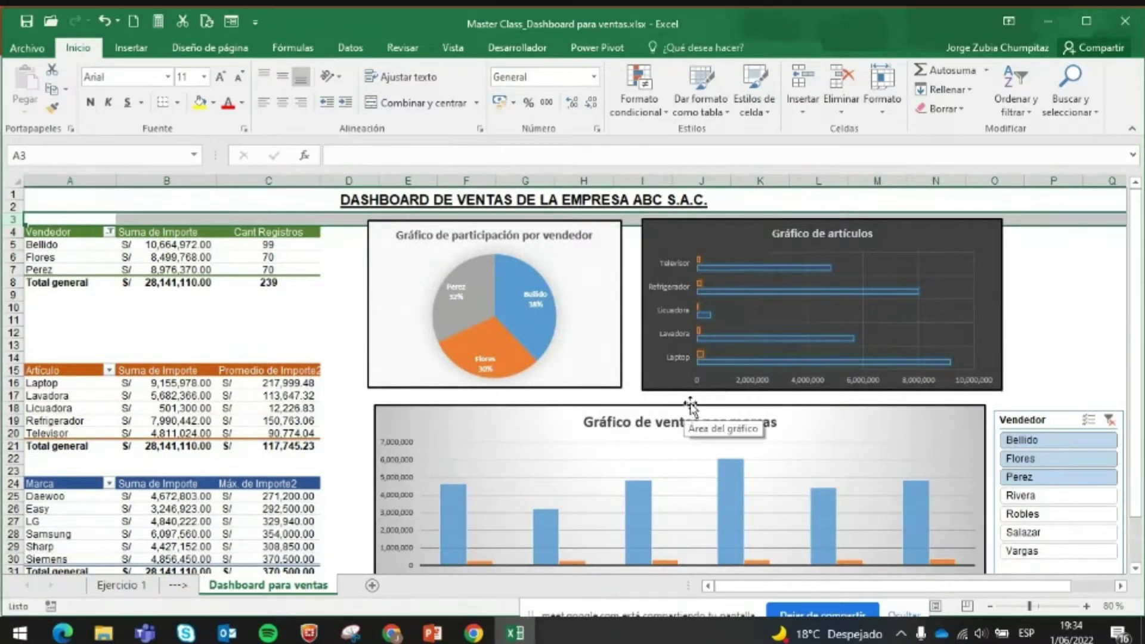